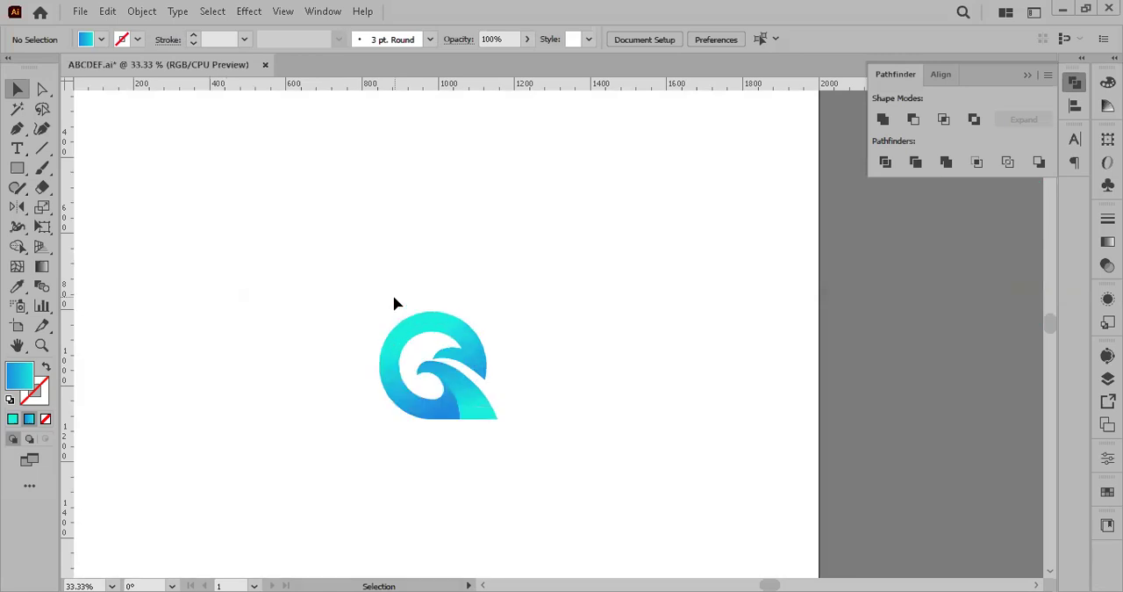
# Step: Move the gradient Q wave logo from the middle of the artboard to its upper-left area
pyautogui.scroll(-1, 394, 303)
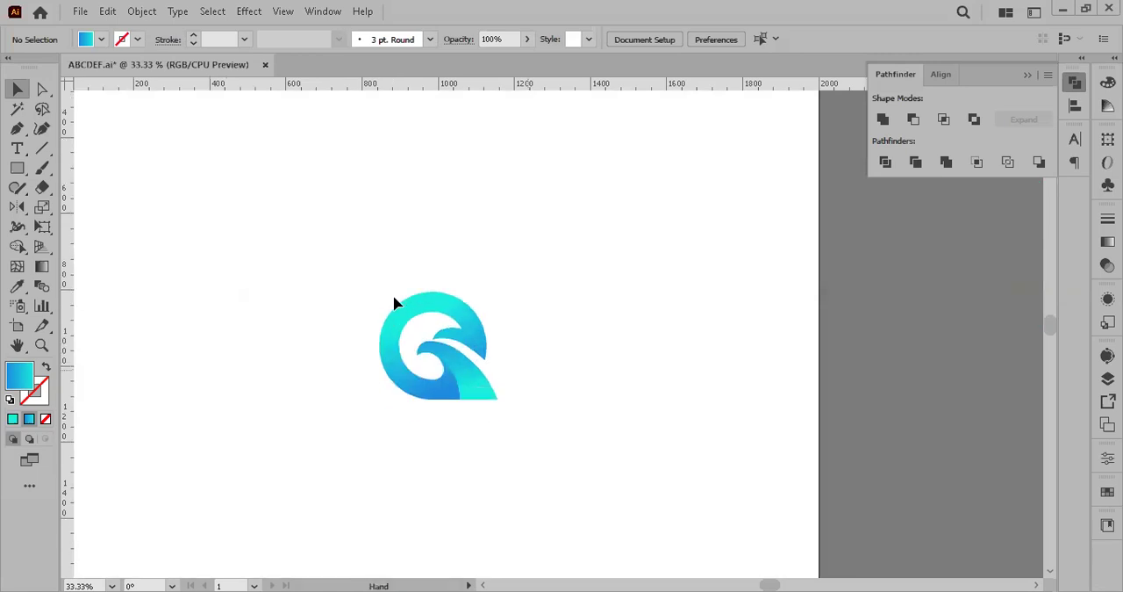
pyautogui.moveTo(394, 304); pyautogui.dragTo(438, 318)
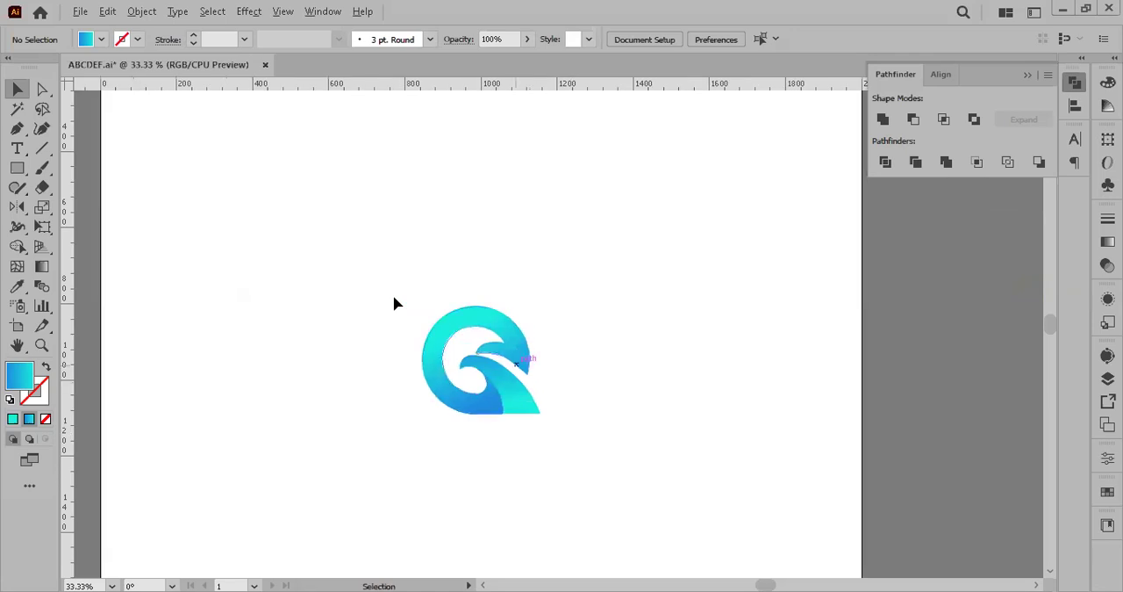
pyautogui.scroll(-2, 514, 364)
pyautogui.scroll(1, 394, 304)
pyautogui.moveTo(394, 304); pyautogui.dragTo(390, 293)
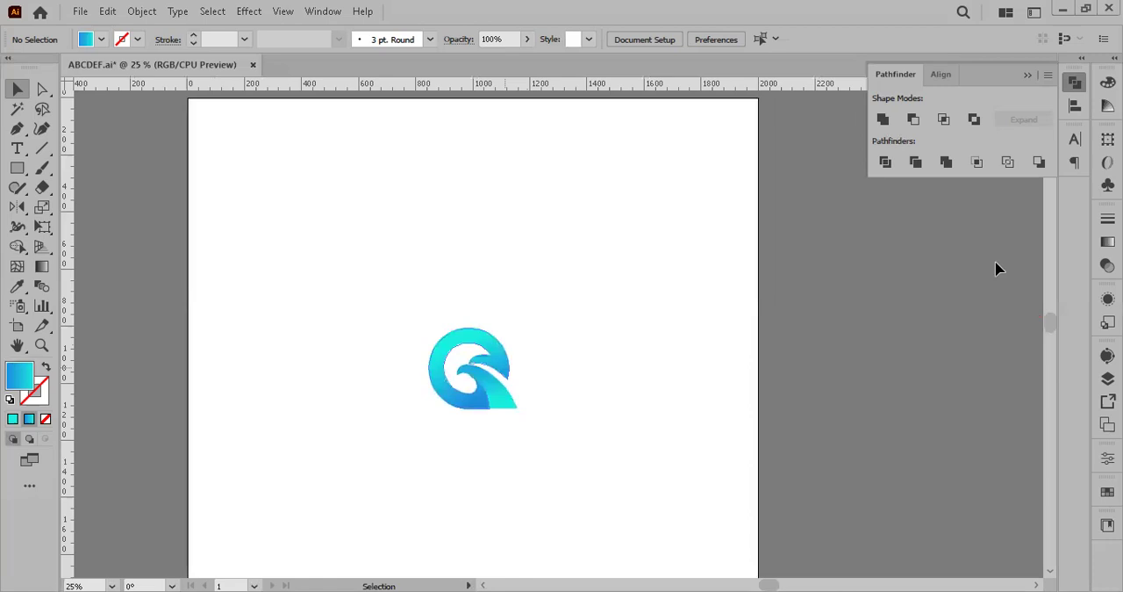
pyautogui.hotkey('ctrl', 'a')
pyautogui.moveTo(504, 367); pyautogui.dragTo(369, 225)
pyautogui.click(393, 307)
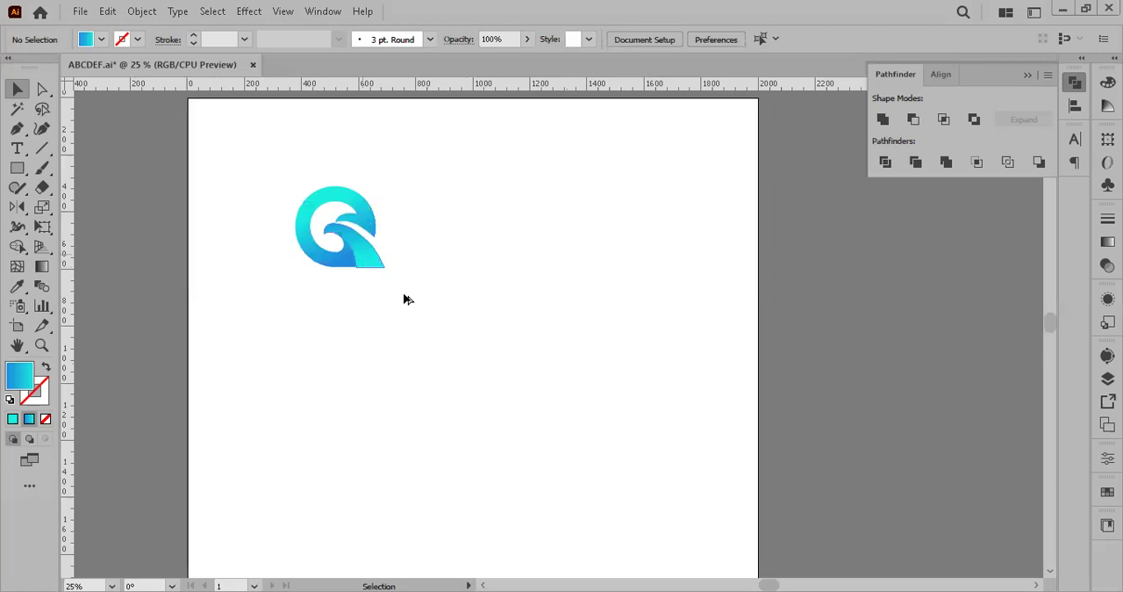
# Step: Duplicate the gradient Q logo toward the middle of the artboard and fill the copy with black
pyautogui.keyDown('alt'); pyautogui.moveTo(372, 252); pyautogui.dragTo(535, 364); pyautogui.keyUp('alt')
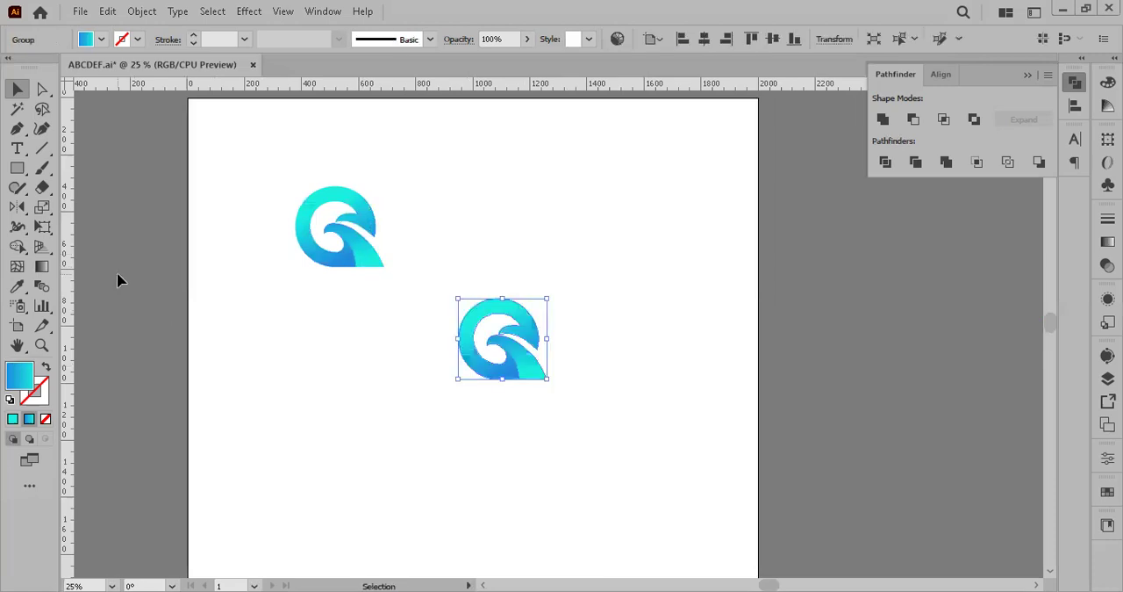
pyautogui.click(104, 40)
pyautogui.click(45, 68)
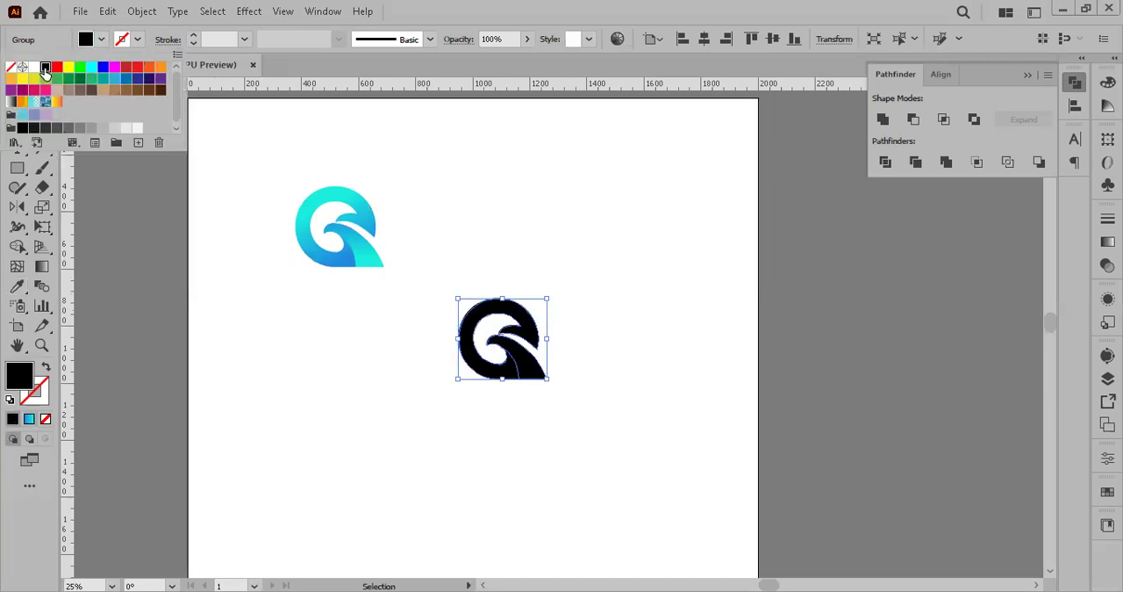
pyautogui.press('Escape')
pyautogui.click(582, 430)
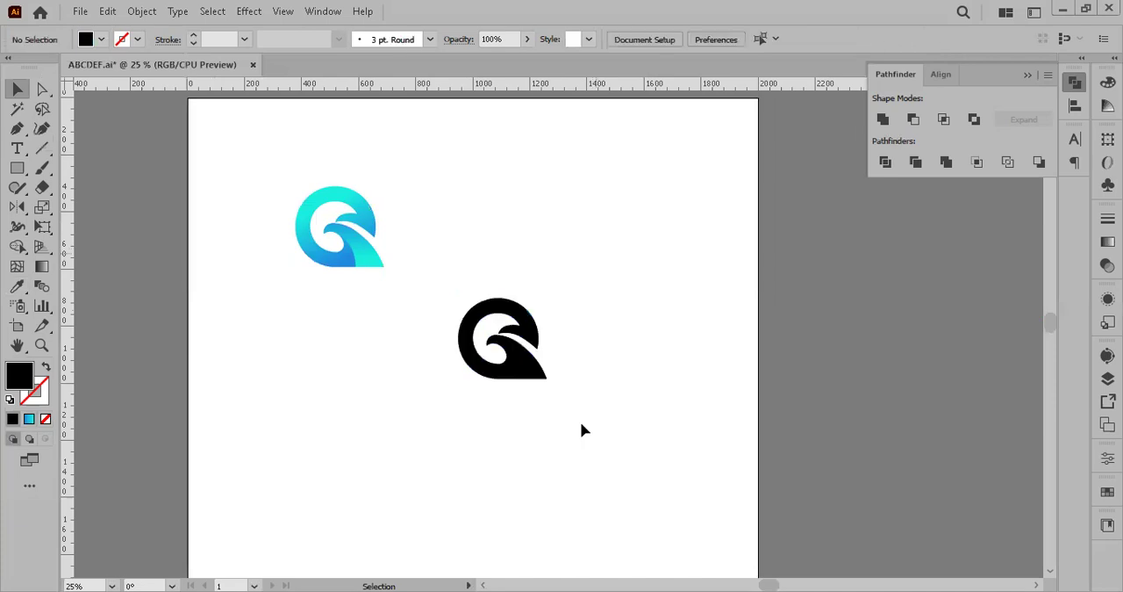
# Step: Move the black logo copy up beside the gradient original
pyautogui.hotkey('ctrl', '=')
pyautogui.moveTo(531, 348); pyautogui.dragTo(544, 425)
pyautogui.moveTo(520, 371); pyautogui.dragTo(498, 231)
pyautogui.click(208, 184)
pyautogui.moveTo(149, 166); pyautogui.dragTo(396, 425)
pyautogui.moveTo(381, 173); pyautogui.dragTo(601, 366)
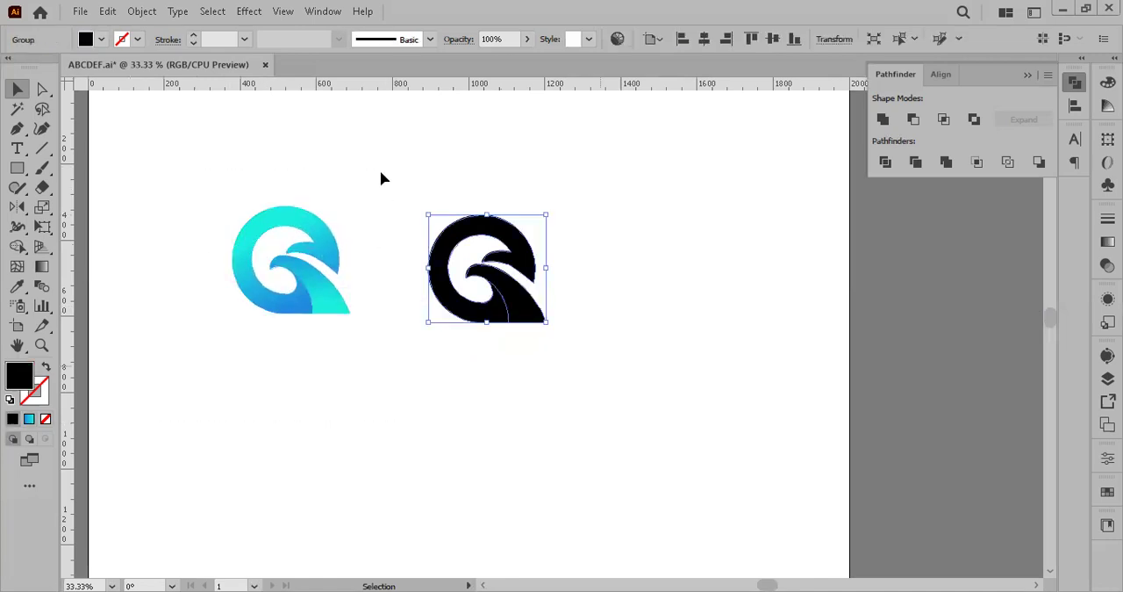
pyautogui.click(180, 176)
pyautogui.moveTo(184, 156); pyautogui.dragTo(355, 367)
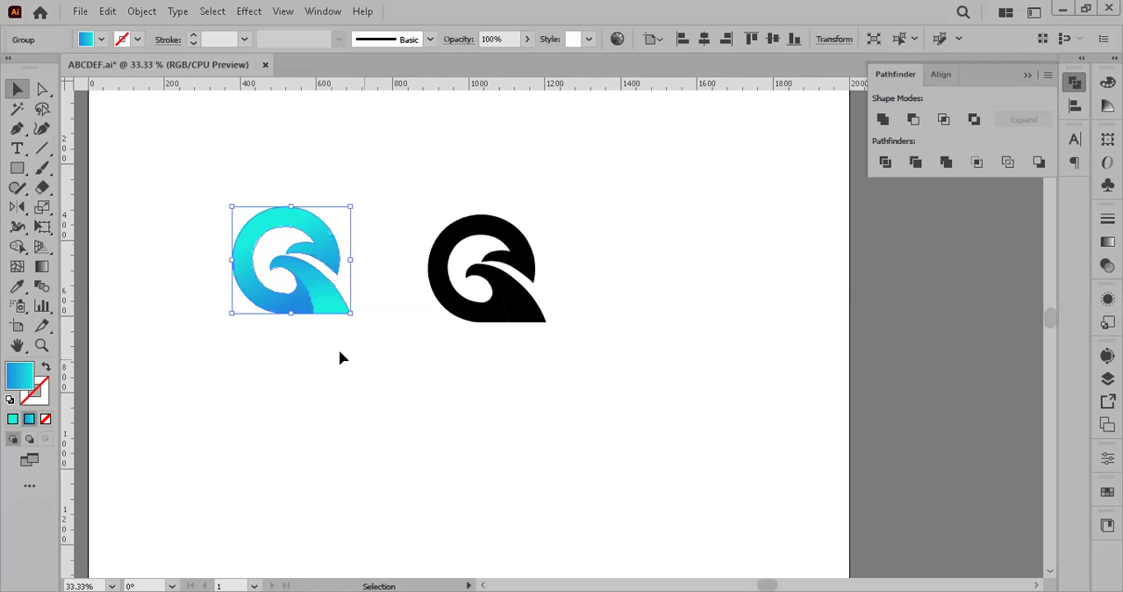
pyautogui.click(508, 290)
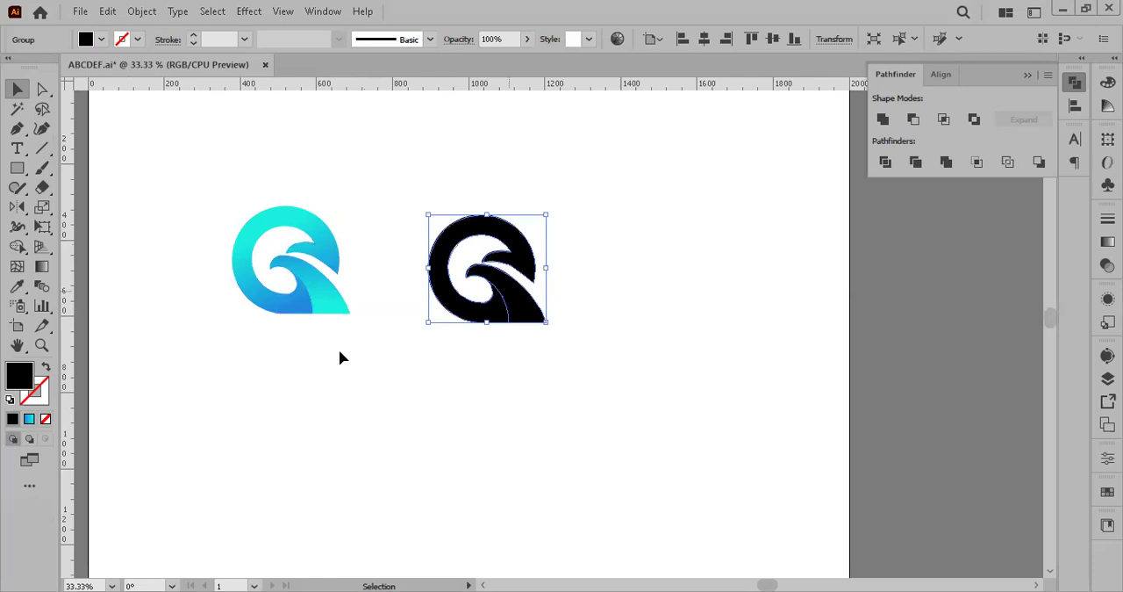
pyautogui.click(399, 197)
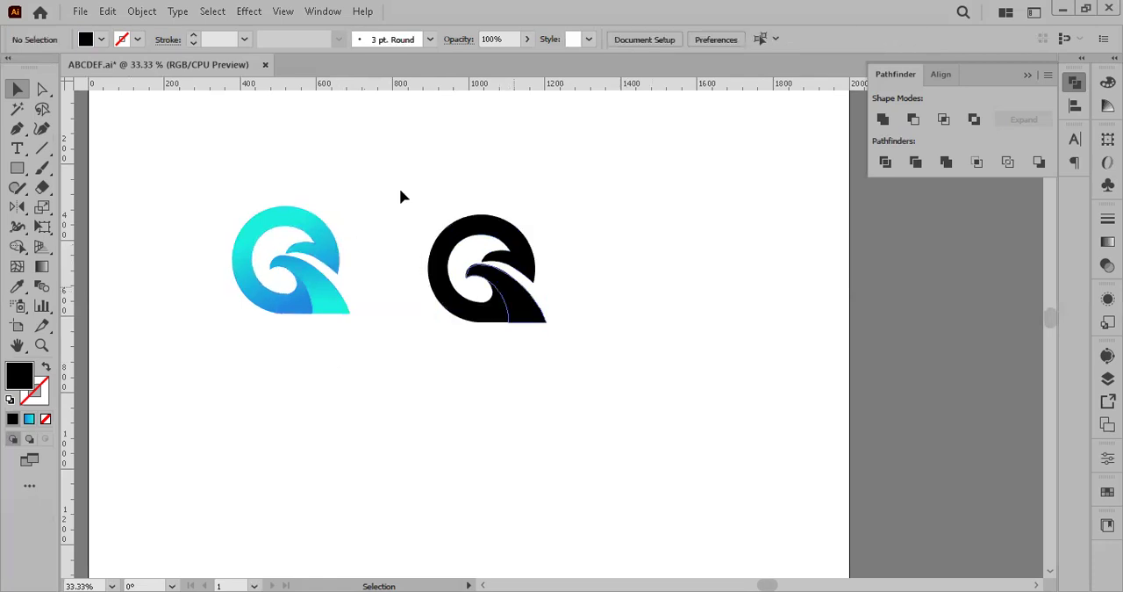
pyautogui.hotkey('ctrl', 'z')
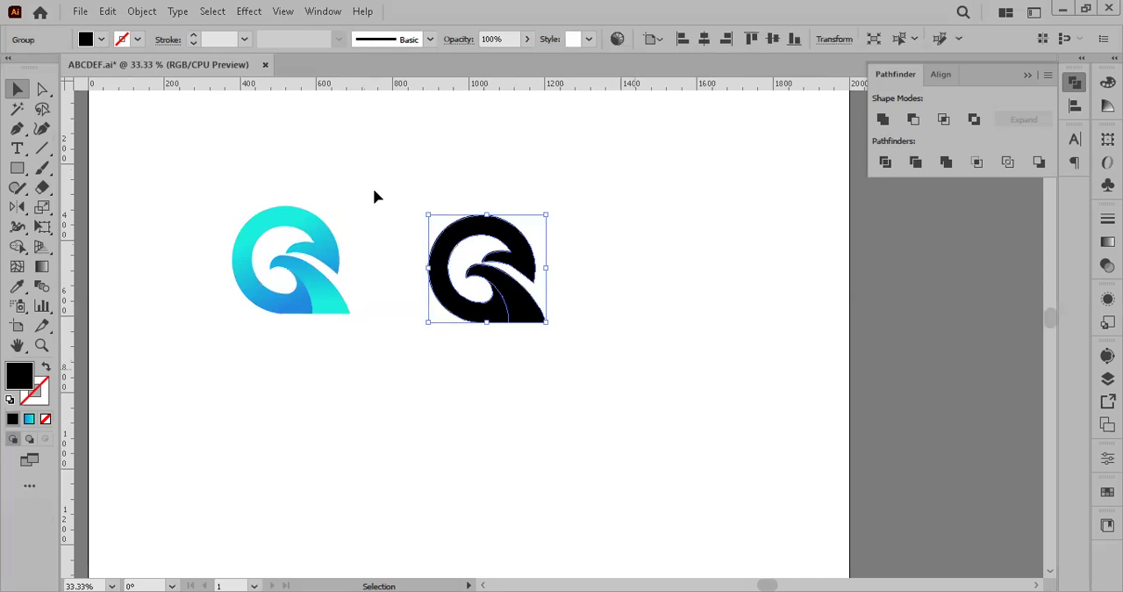
pyautogui.click(374, 195)
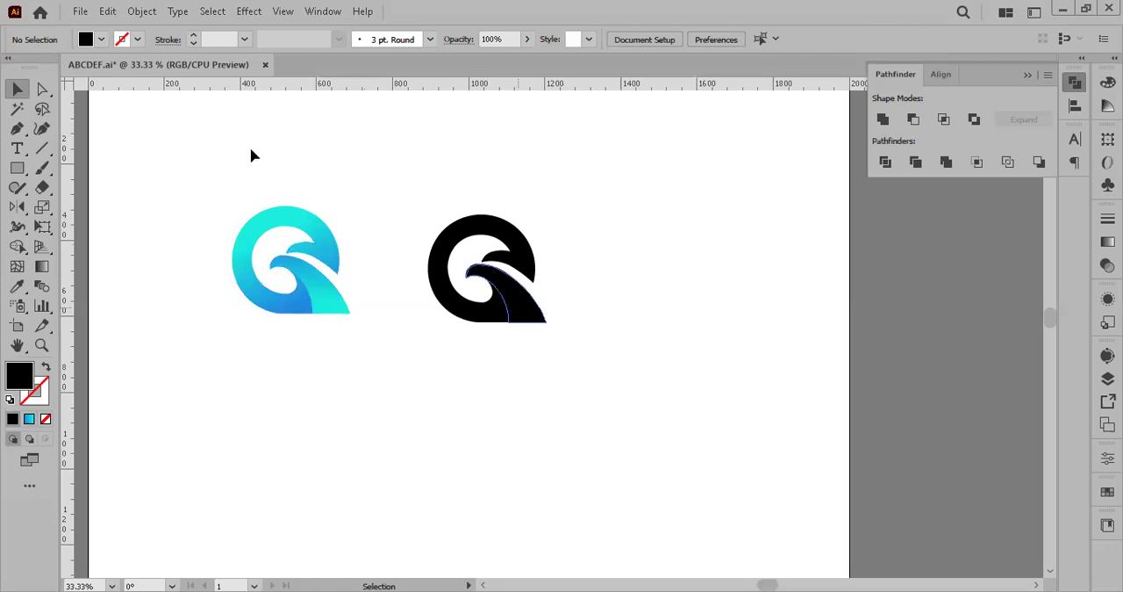
pyautogui.hotkey('ctrl', 'z')
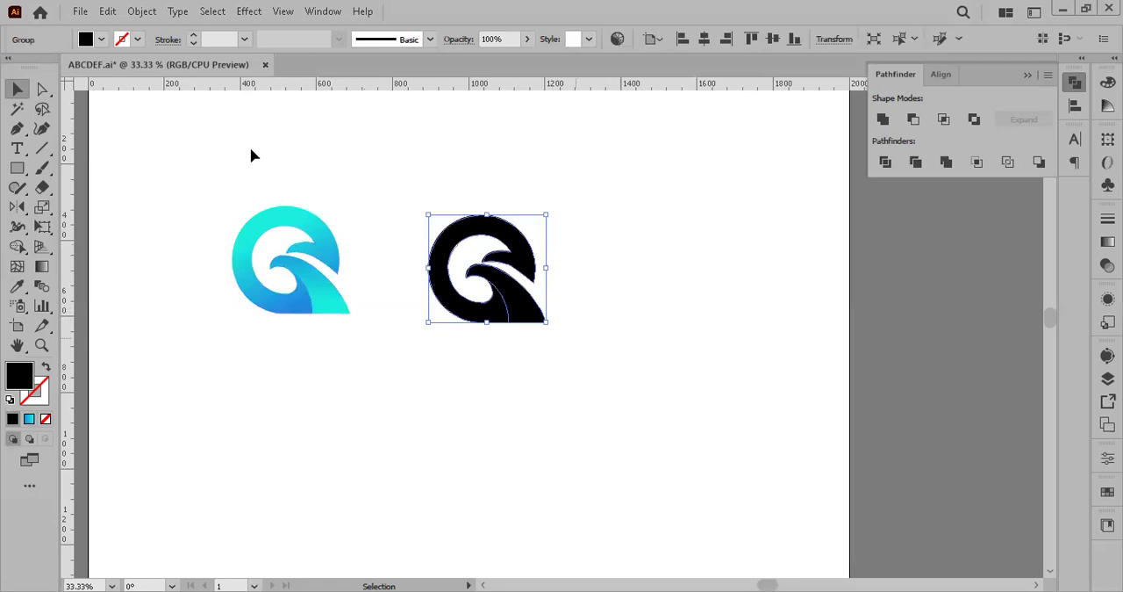
pyautogui.click(400, 194)
# Step: Try a white fill on the black logo copy by sampling the artboard with the Eyedropper, and undo it
pyautogui.moveTo(465, 257); pyautogui.dragTo(412, 167)
pyautogui.press('i')
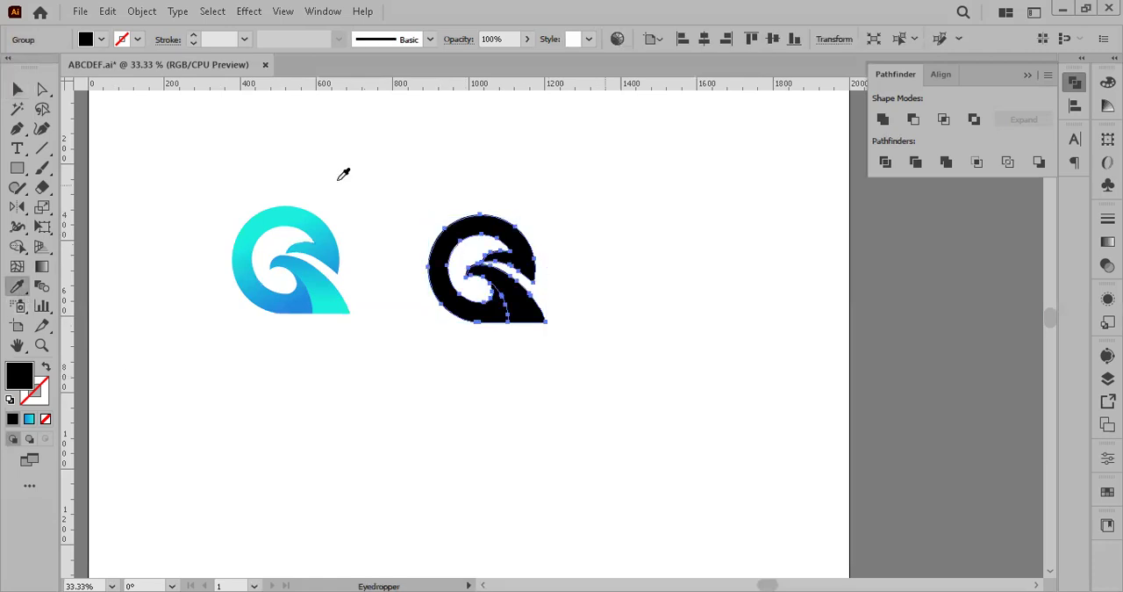
pyautogui.click(339, 179)
pyautogui.press('v')
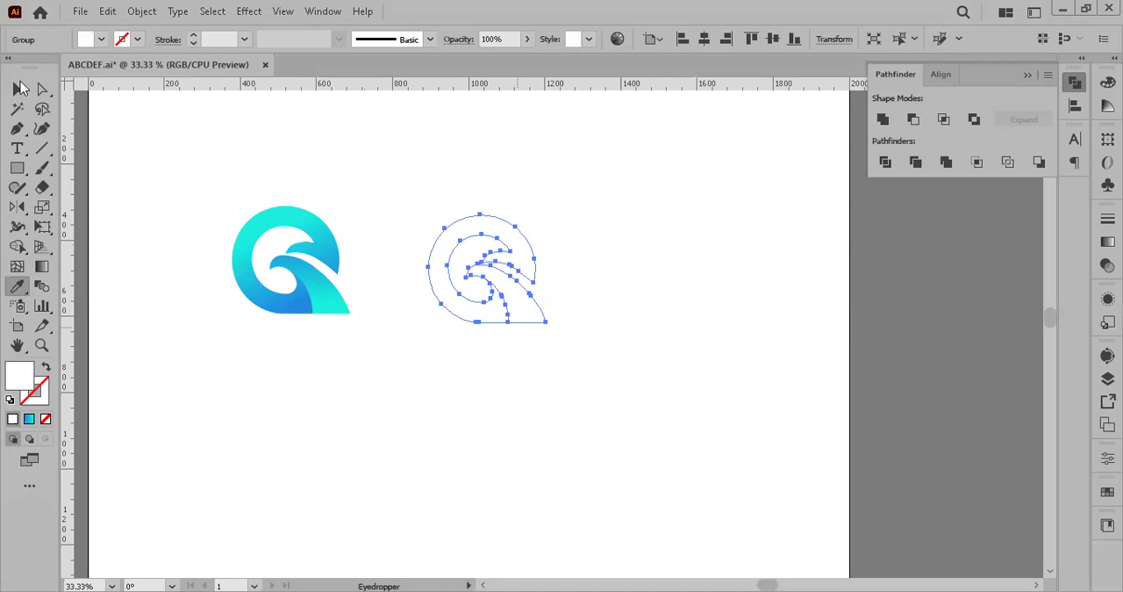
pyautogui.press('v')
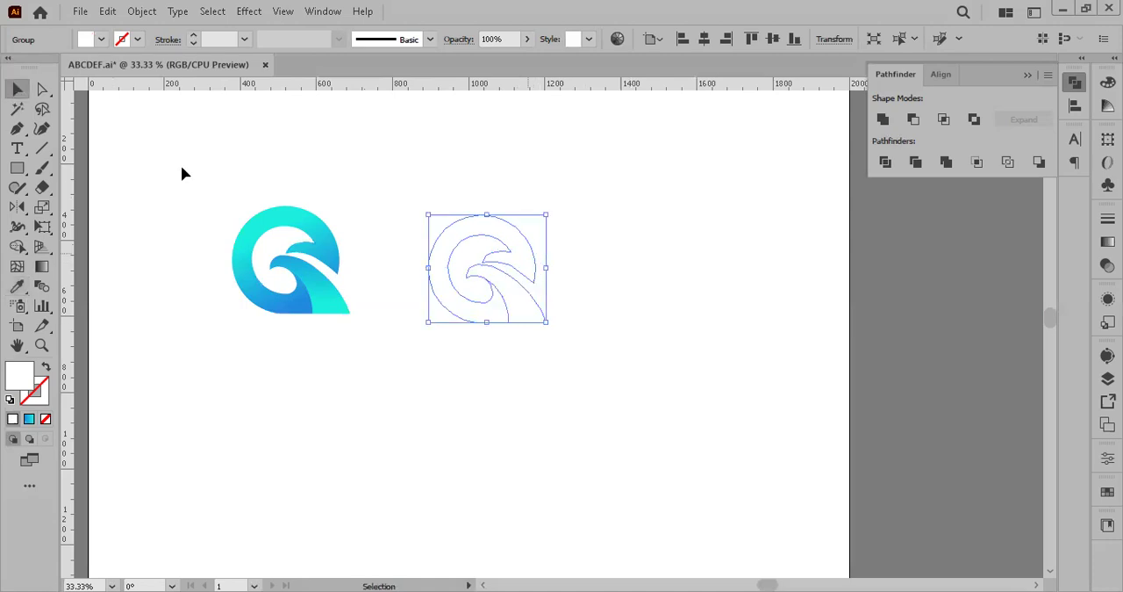
pyautogui.hotkey('ctrl', 'z')
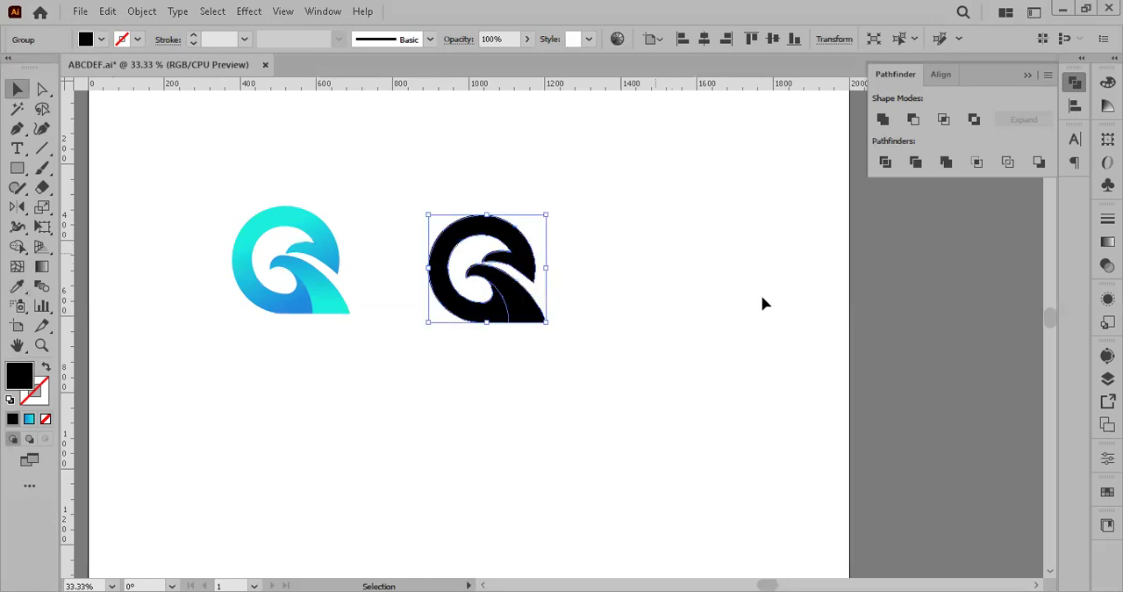
# Step: Start saving the document as a new file named Q Letter in Adobe Illustrator (*.AI) format
pyautogui.click(330, 233)
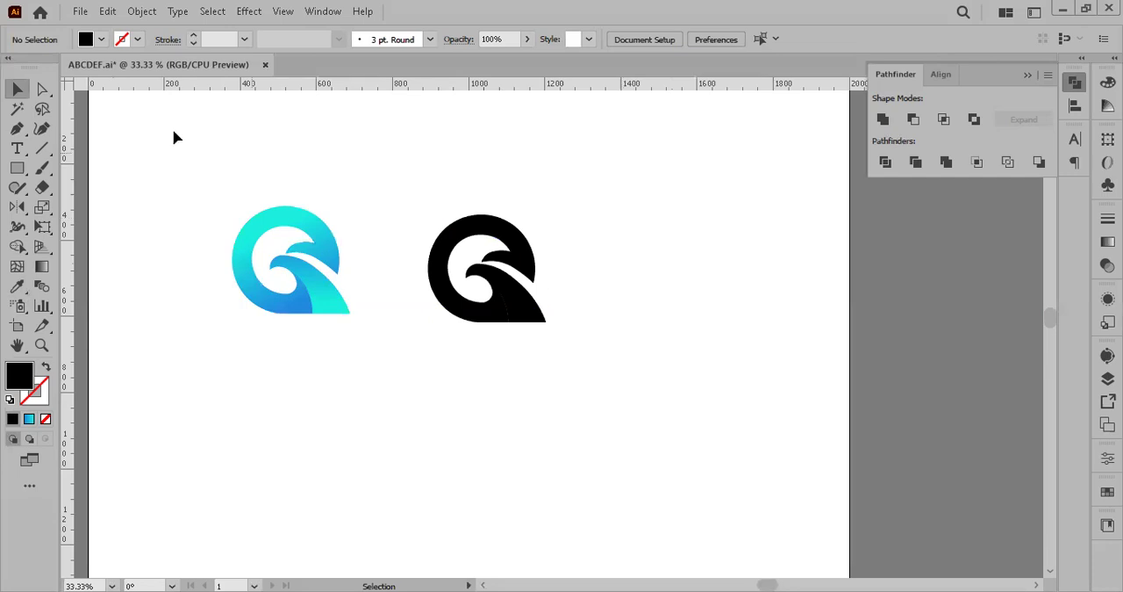
pyautogui.click(79, 12)
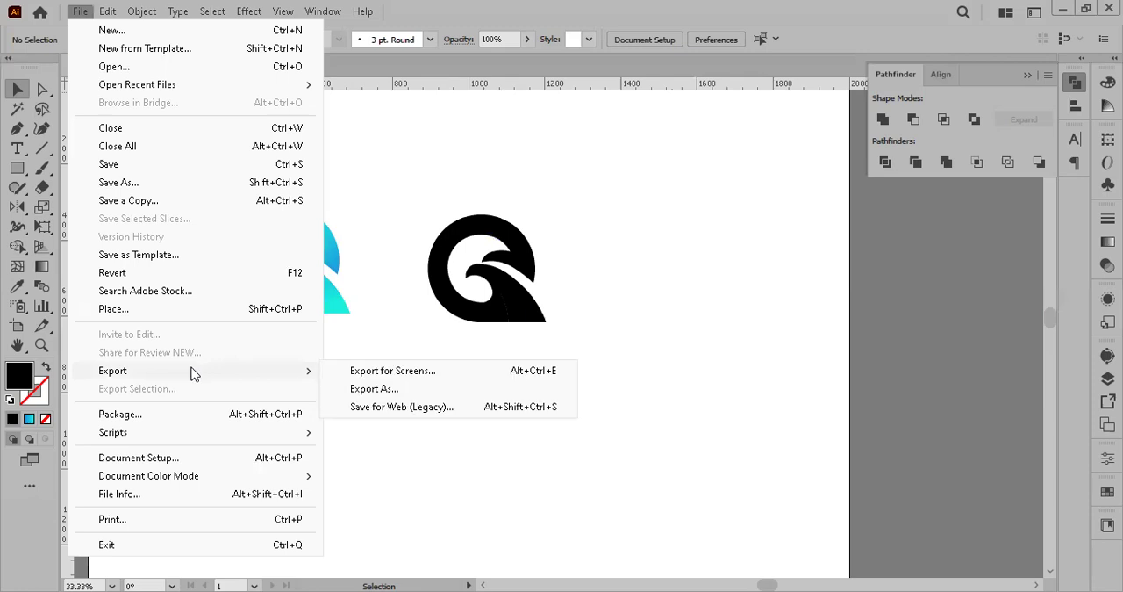
pyautogui.hotkey('ctrl', 'shift', 's')
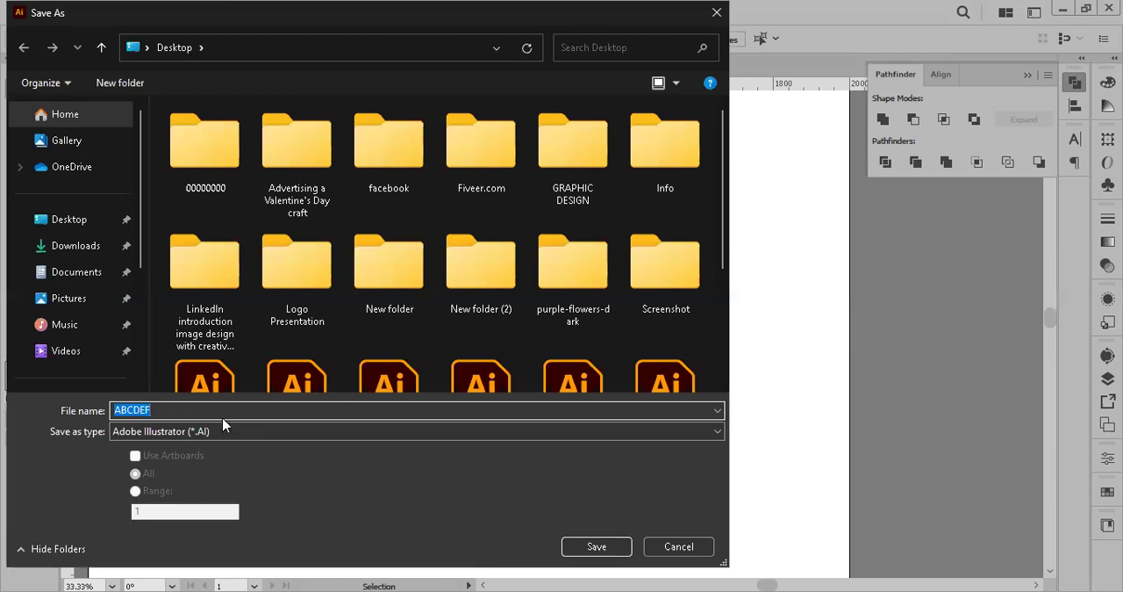
pyautogui.write('Q Letter')
pyautogui.click(211, 430)
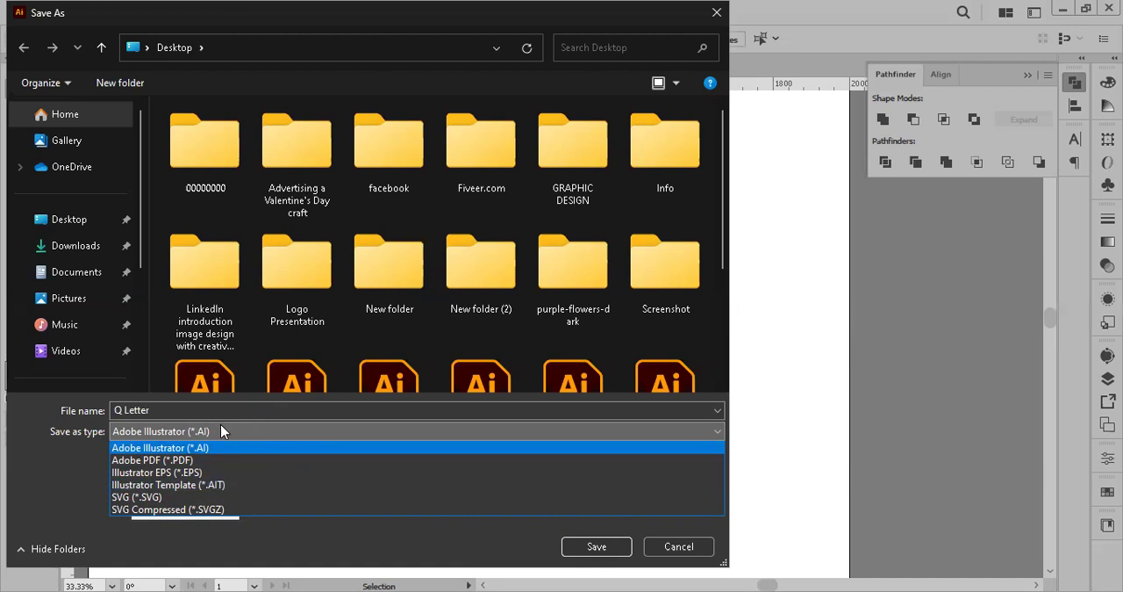
pyautogui.click(293, 430)
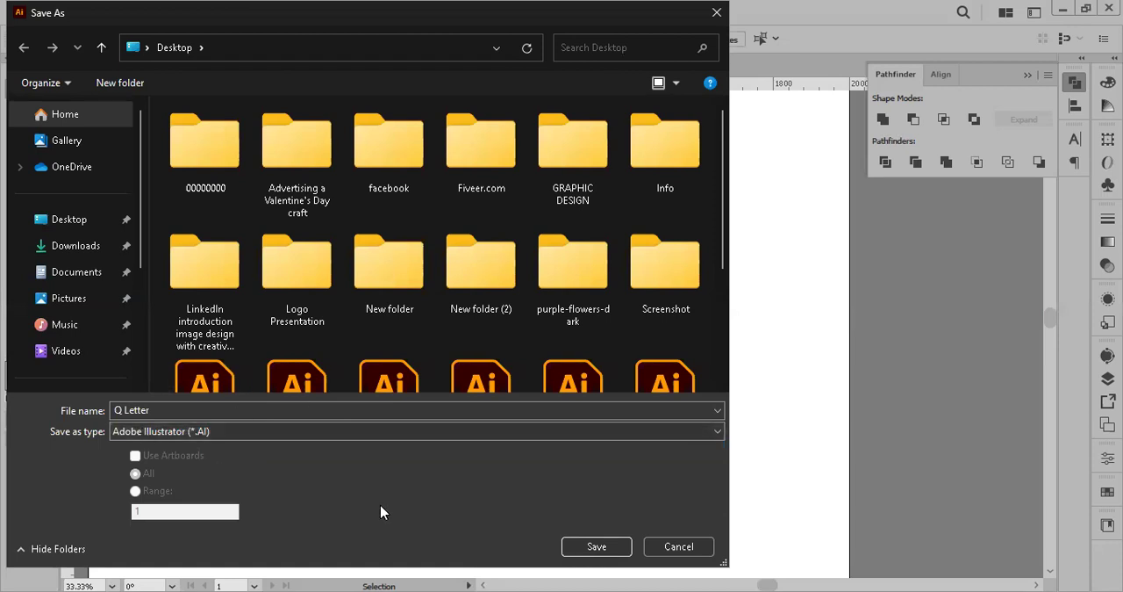
# Step: Save the file into the GRAPHIC DESIGN folder on the Desktop
pyautogui.moveTo(525, 9); pyautogui.dragTo(431, 105)
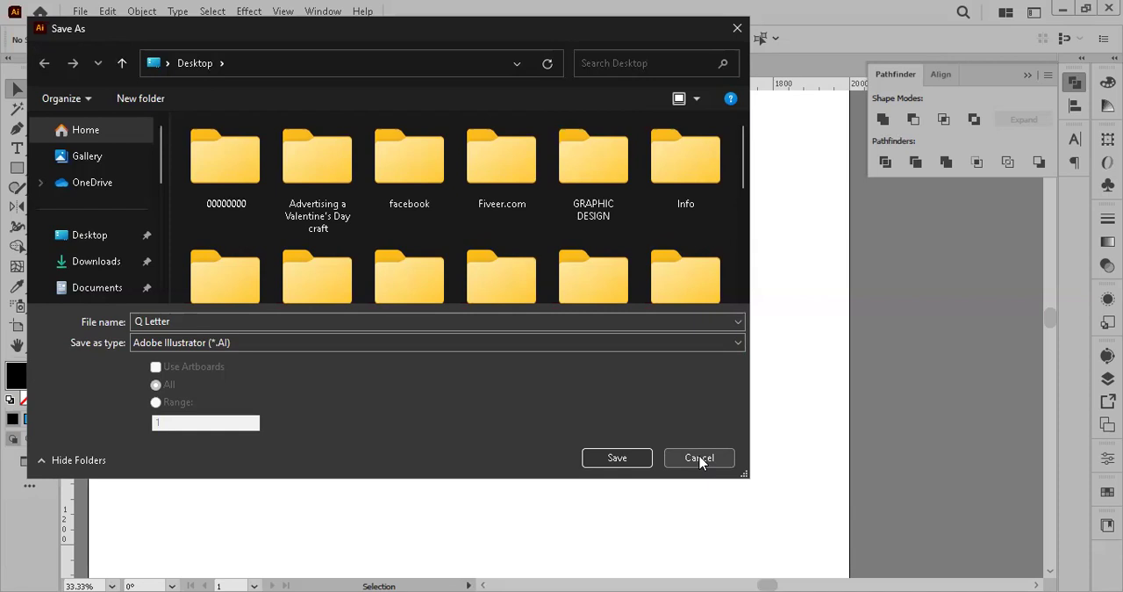
pyautogui.click(225, 321)
pyautogui.hotkey('ctrl', 'a')
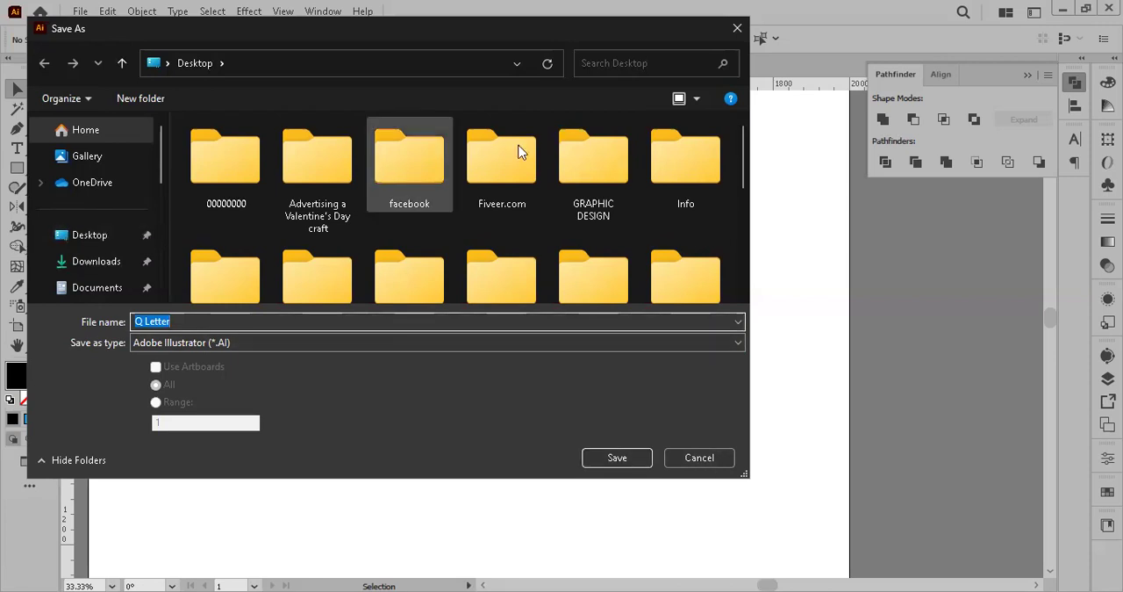
pyautogui.click(88, 237)
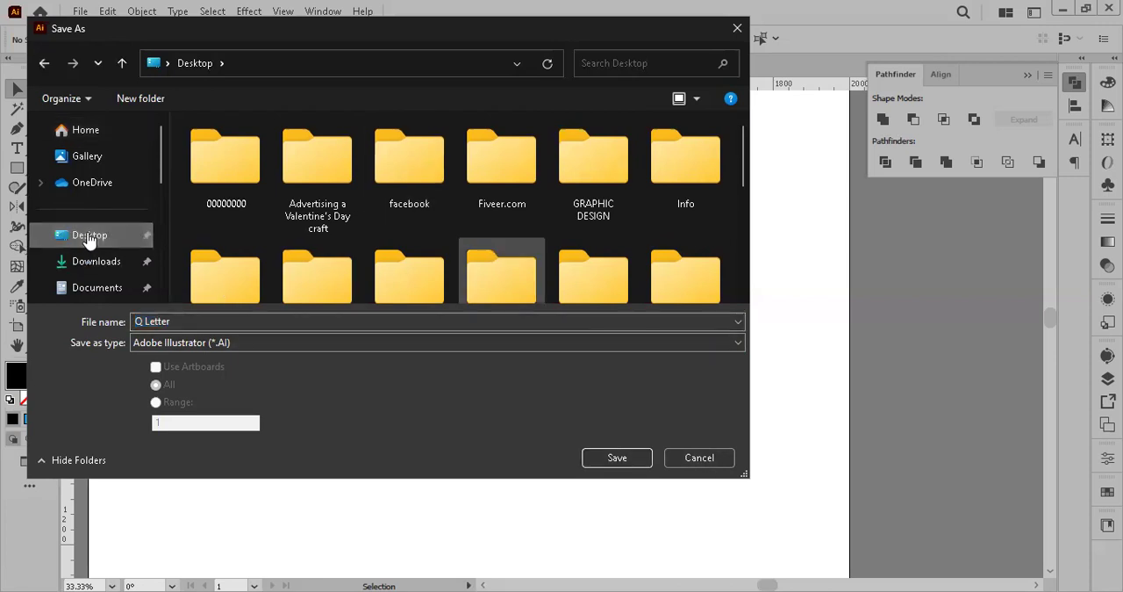
pyautogui.scroll(-3, 501, 268)
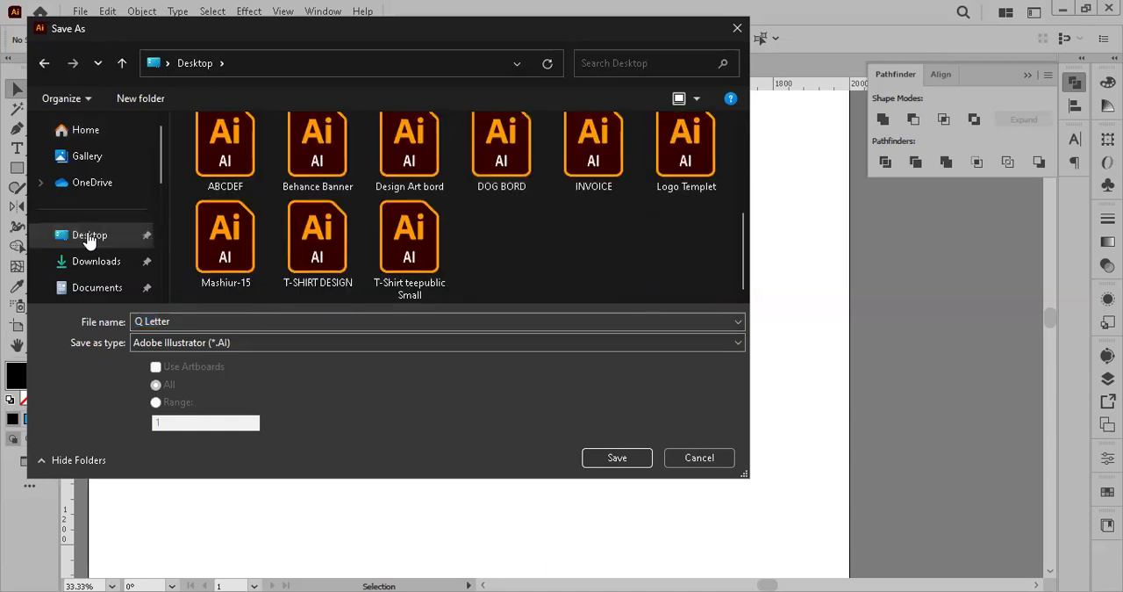
pyautogui.scroll(3, 501, 267)
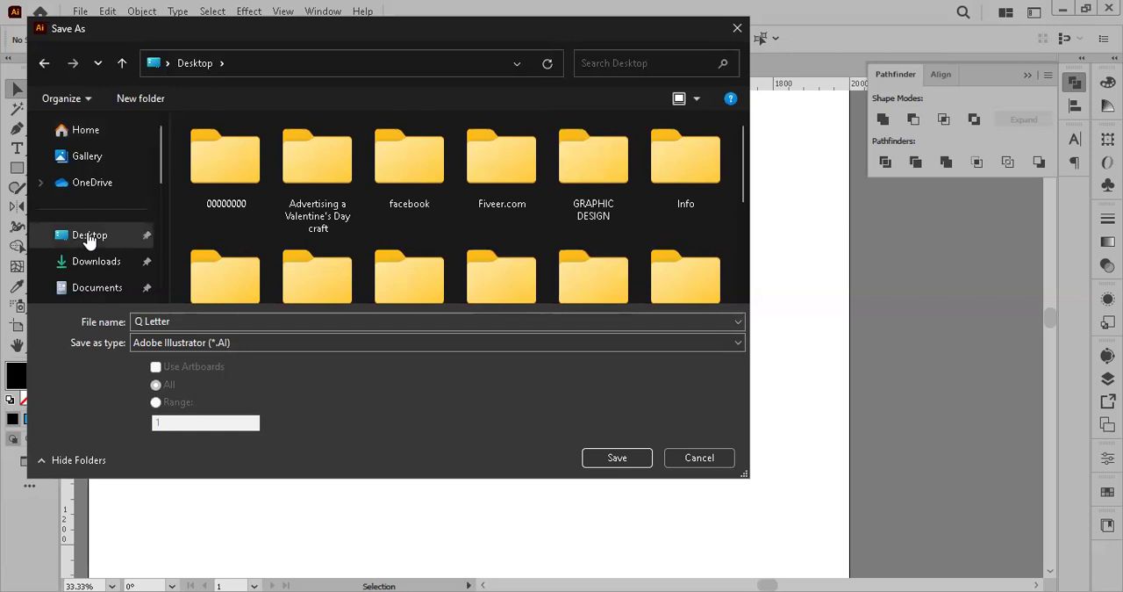
pyautogui.click(604, 173)
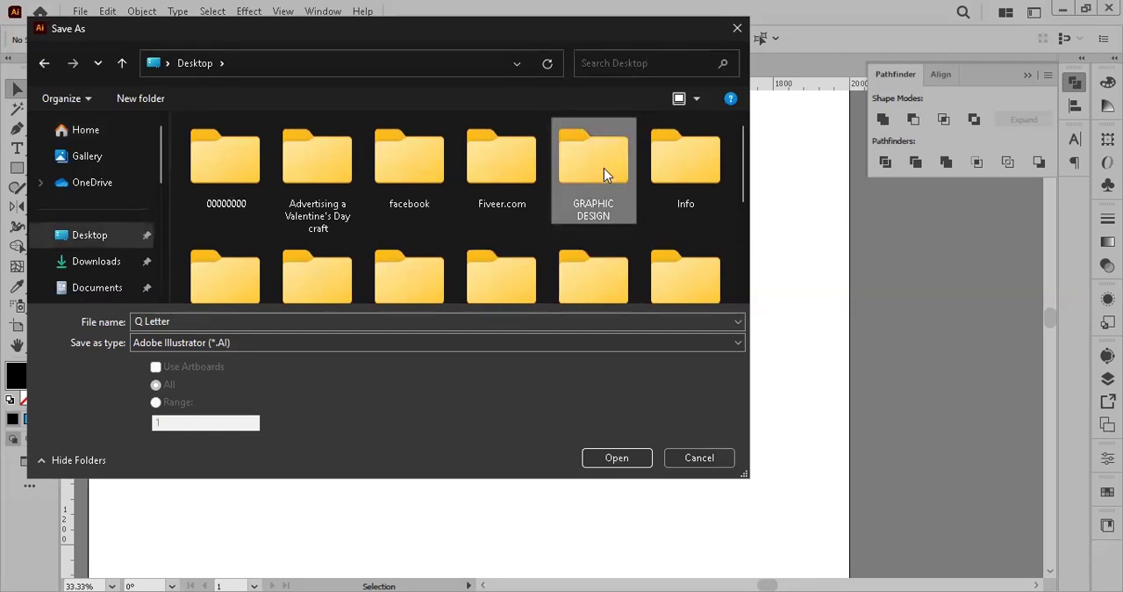
pyautogui.doubleClick(604, 173)
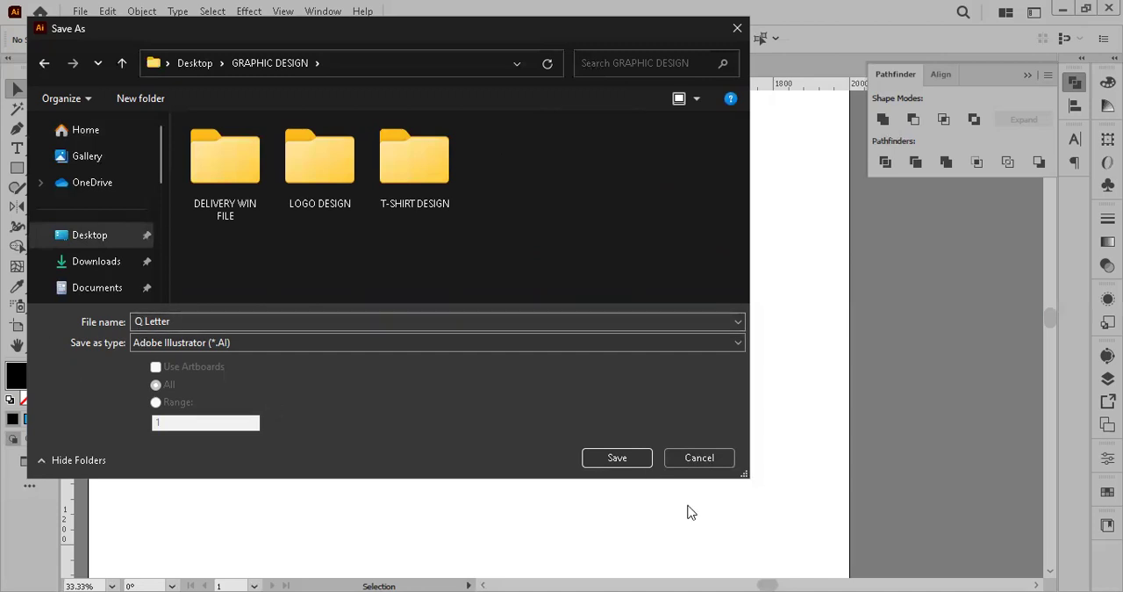
pyautogui.click(617, 457)
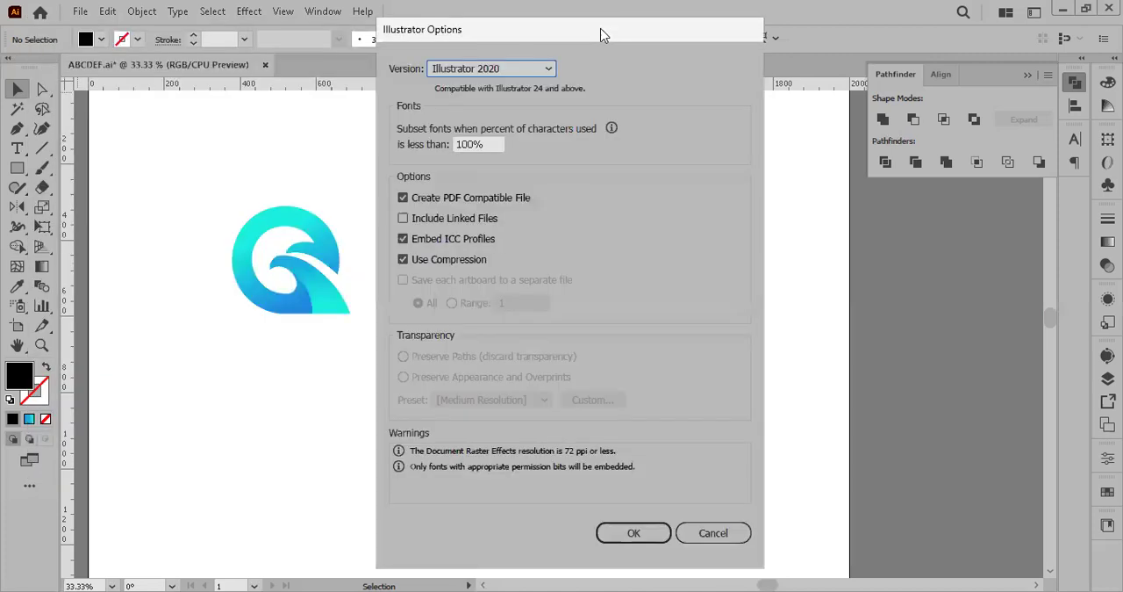
# Step: Keep Illustrator 2020 as the file version and accept the save options to finish saving
pyautogui.moveTo(602, 35); pyautogui.dragTo(422, 23)
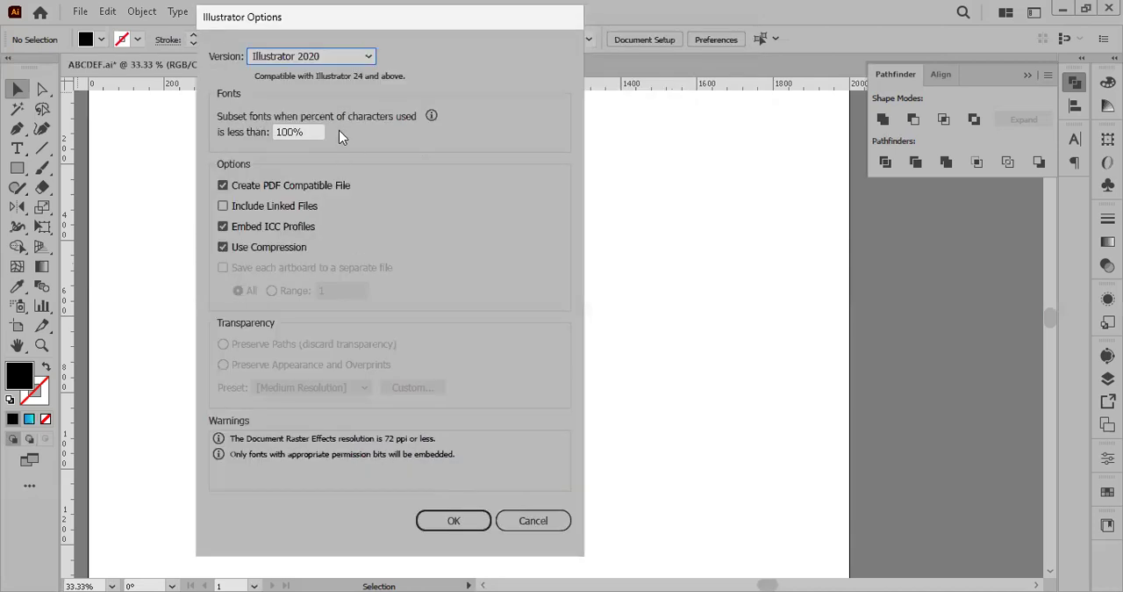
pyautogui.click(366, 58)
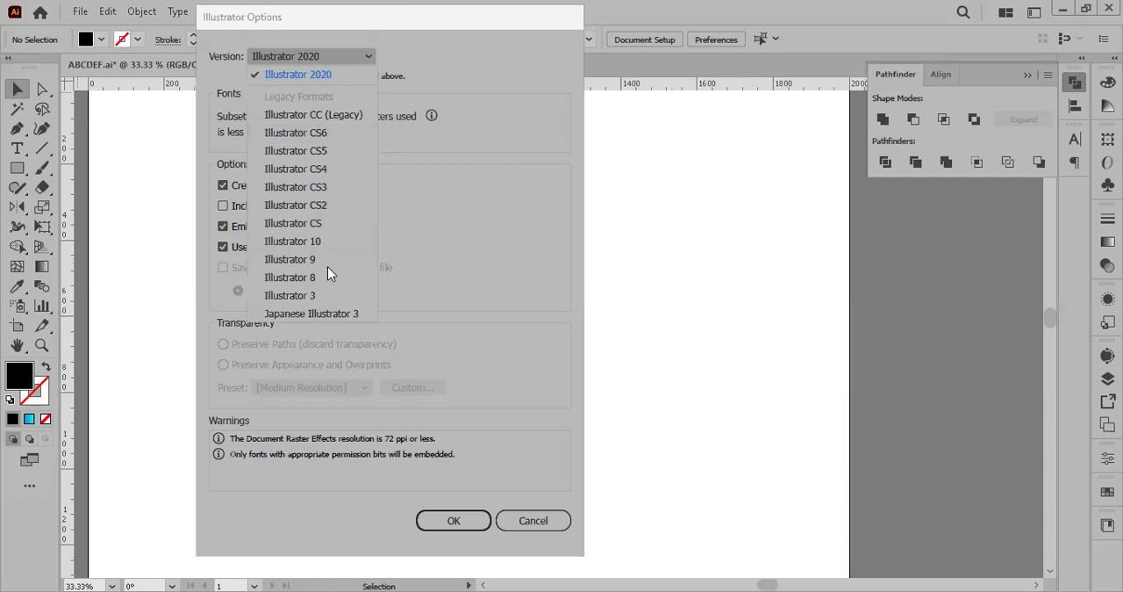
pyautogui.click(306, 32)
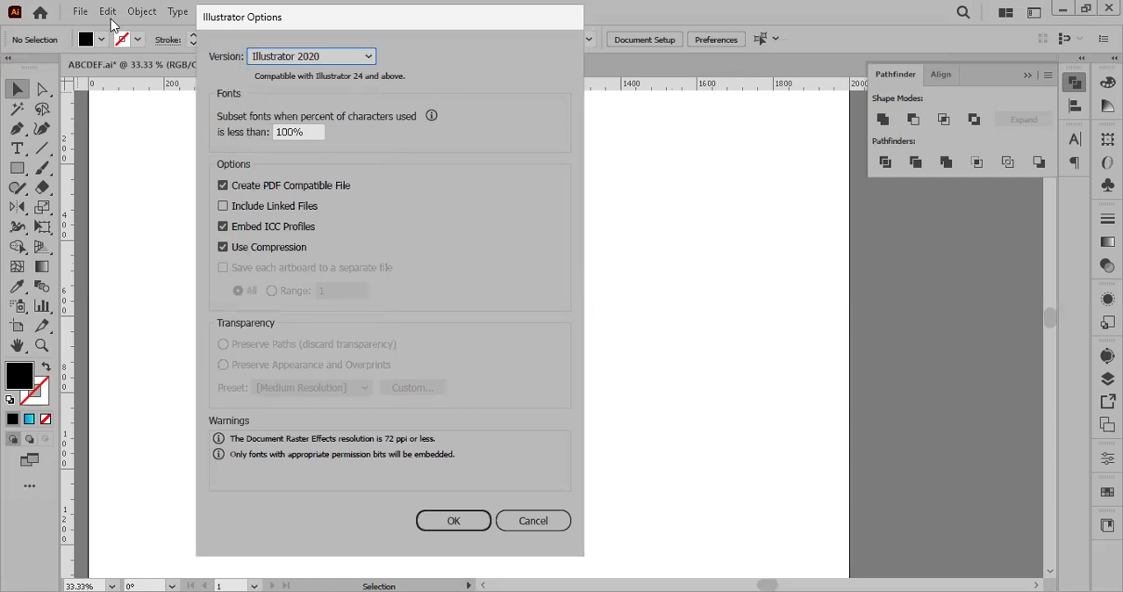
pyautogui.click(453, 522)
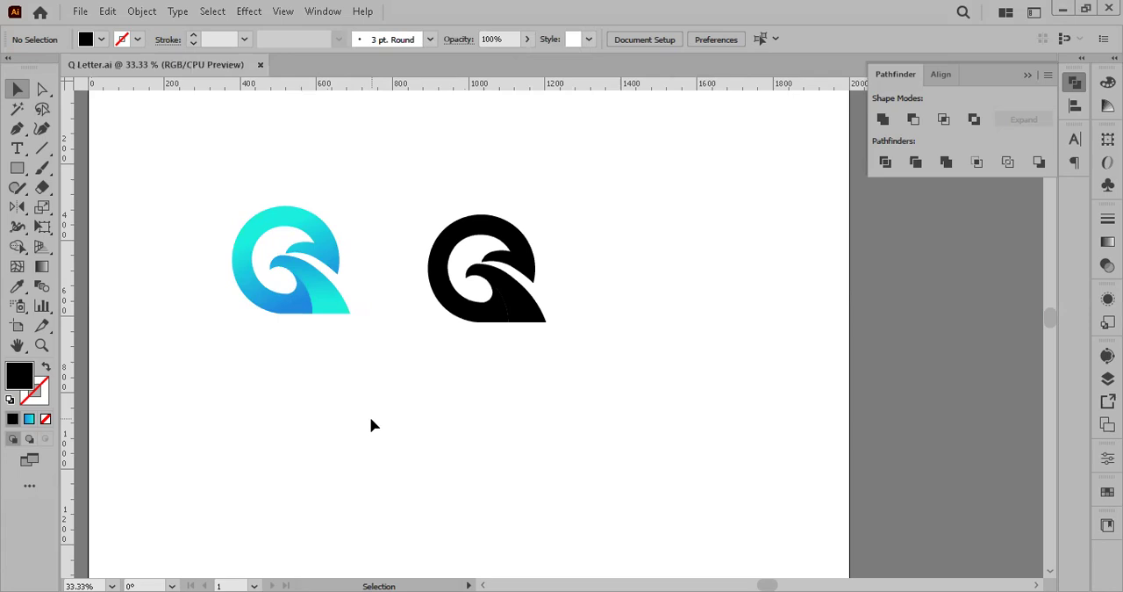
# Step: Switch to File Explorer and open the GRAPHIC DESIGN folder on the Desktop to check for the saved Q Letter file
pyautogui.moveTo(280, 233); pyautogui.dragTo(208, 180)
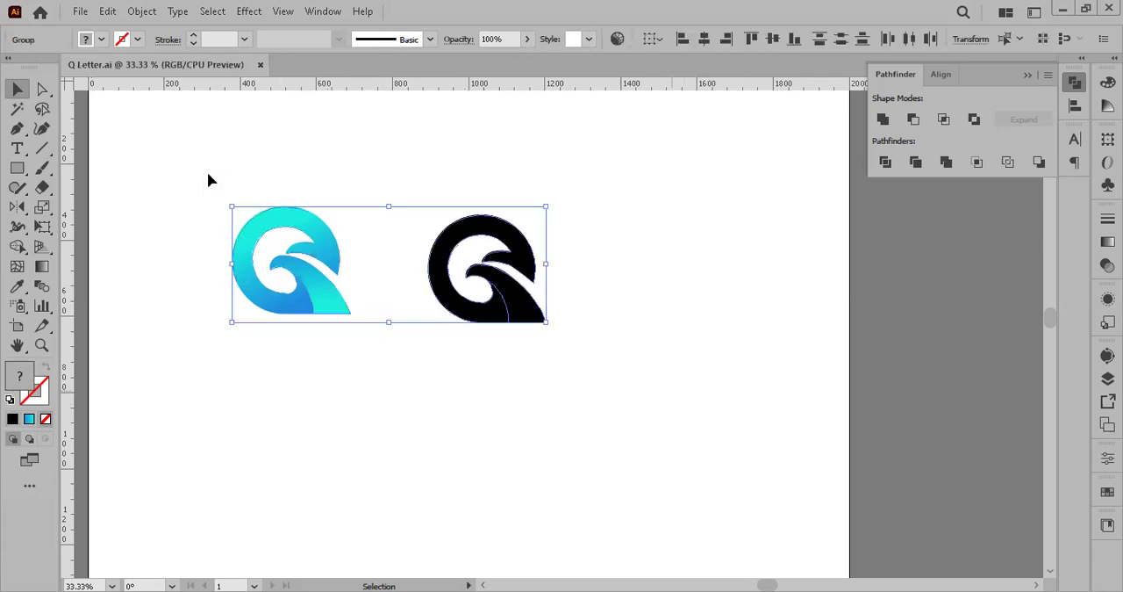
pyautogui.click(209, 180)
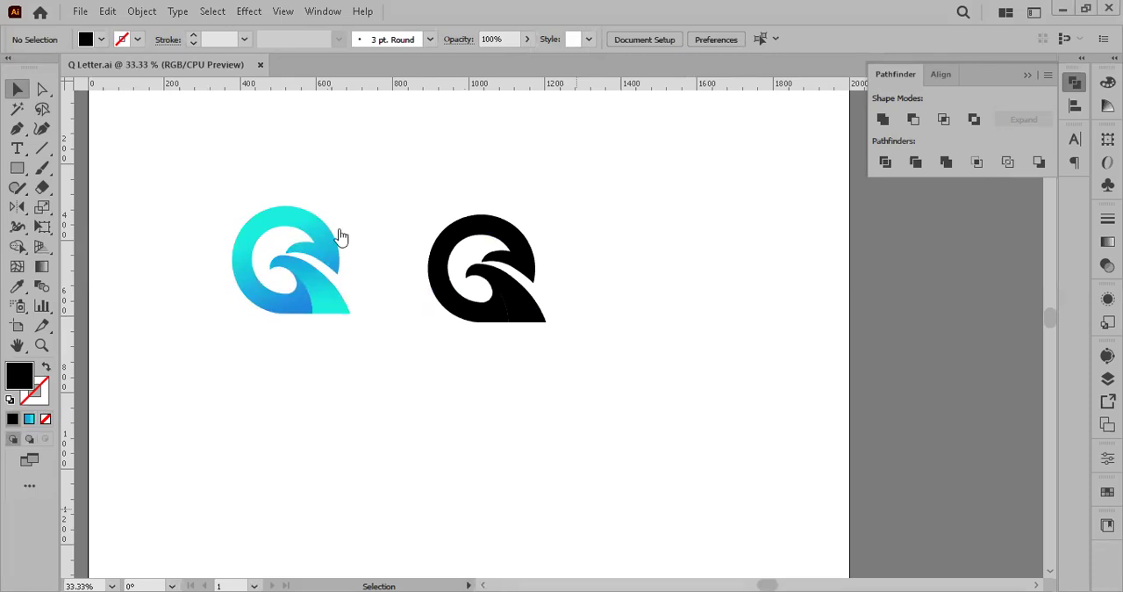
pyautogui.hotkey('alt', 'Tab')
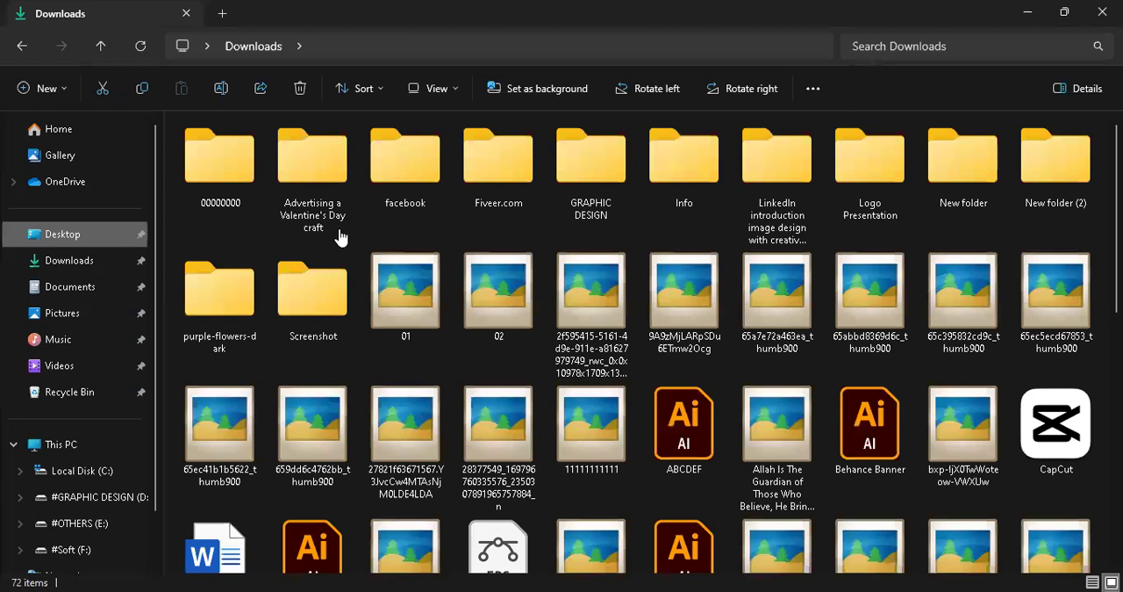
pyautogui.doubleClick(589, 177)
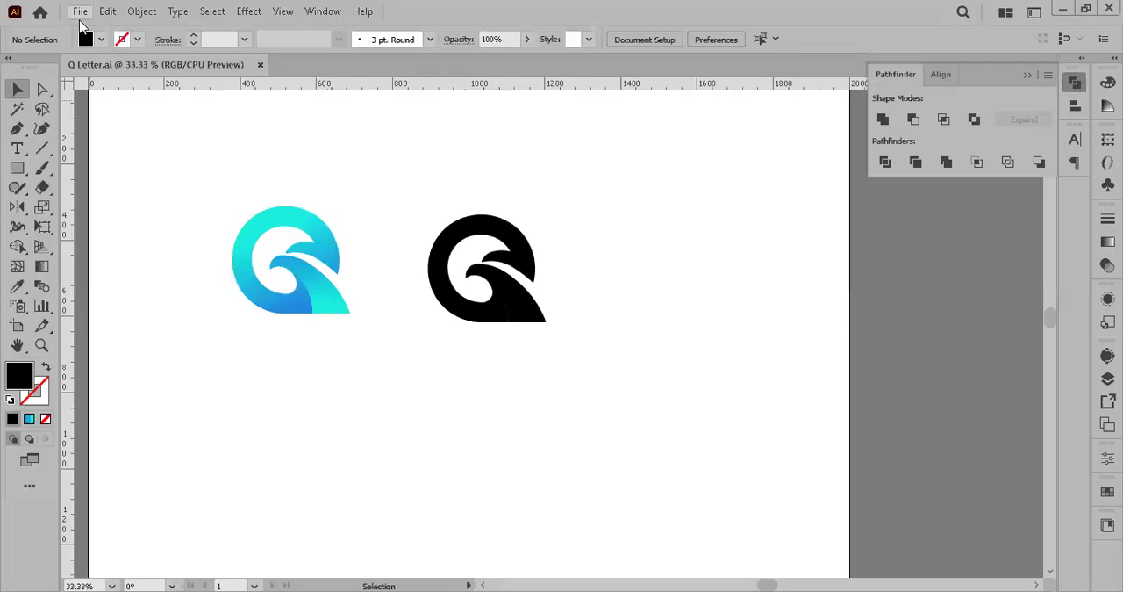
# Step: Switch back to Illustrator and start saving the document under Save As into the LOGO DESIGN folder inside GRAPHIC DESIGN
pyautogui.click(80, 12)
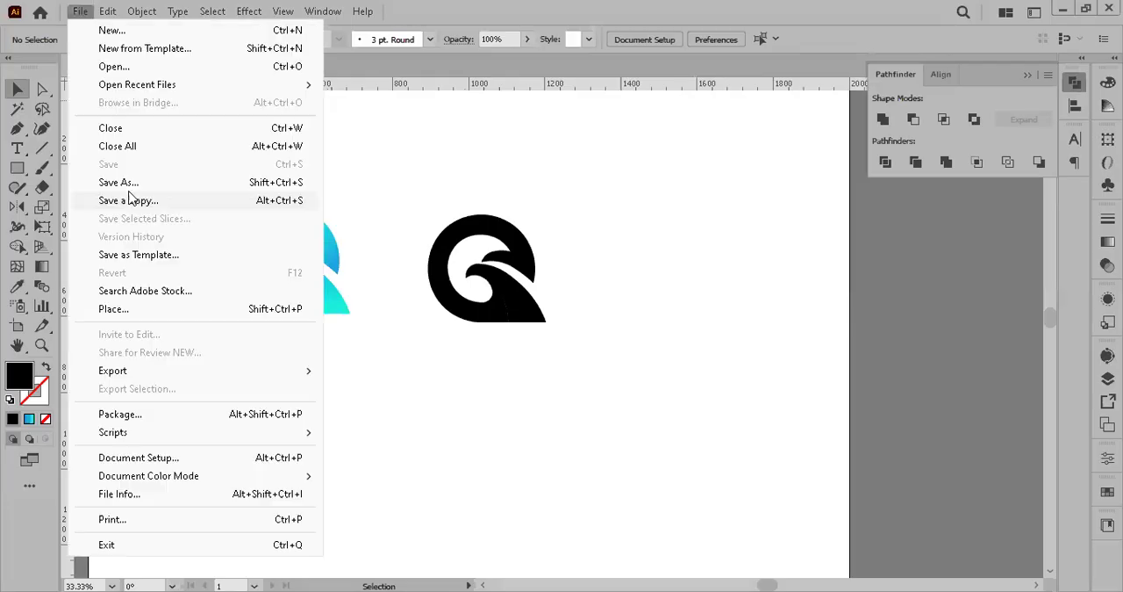
pyautogui.click(131, 182)
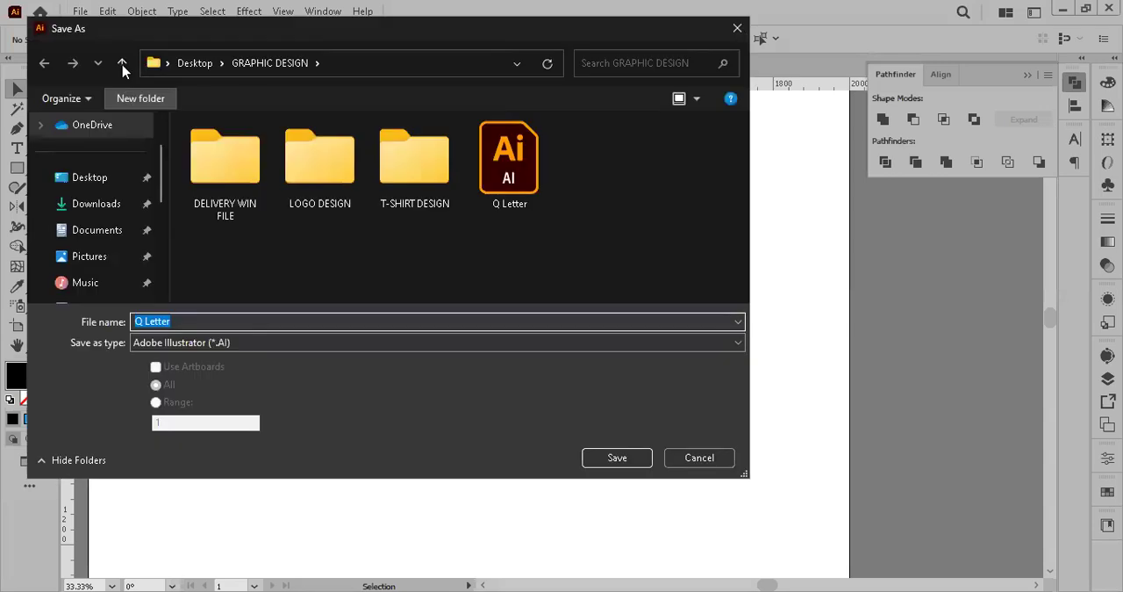
pyautogui.click(123, 65)
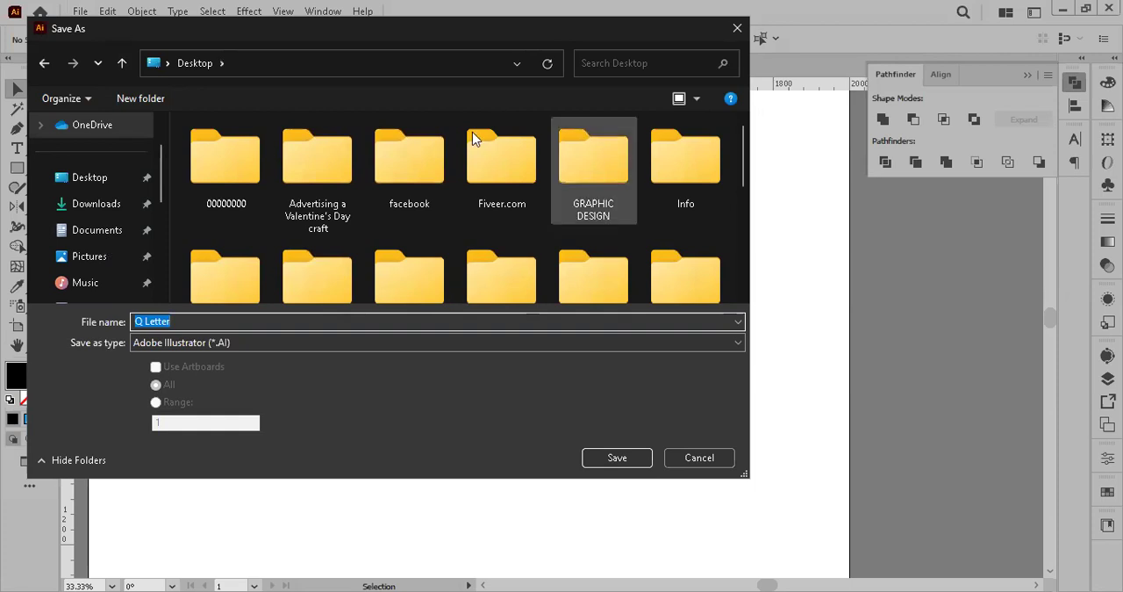
pyautogui.doubleClick(594, 167)
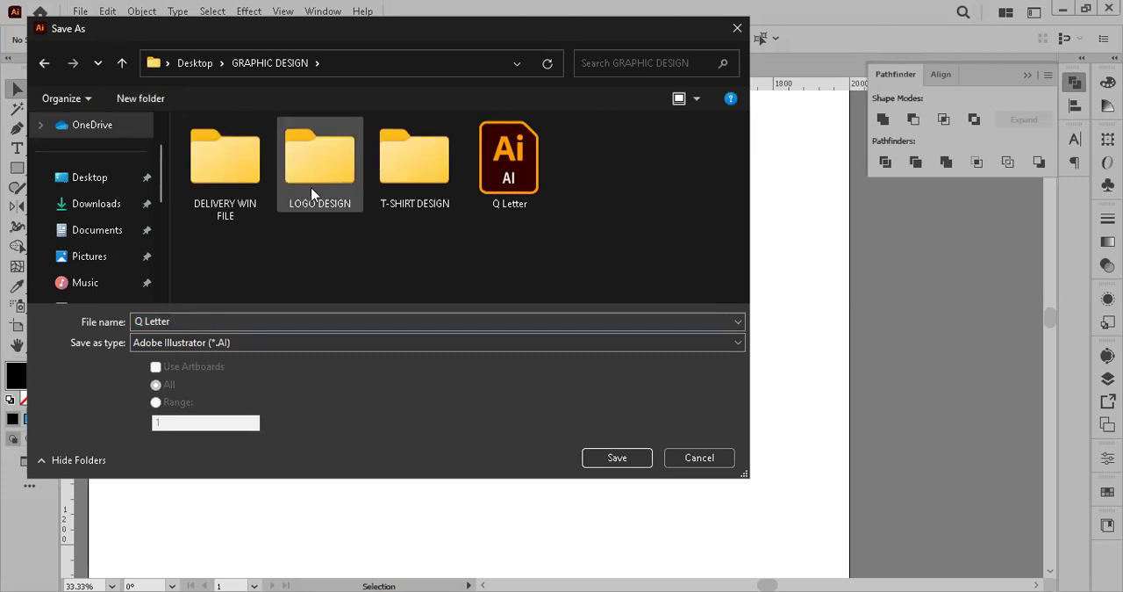
pyautogui.click(341, 181)
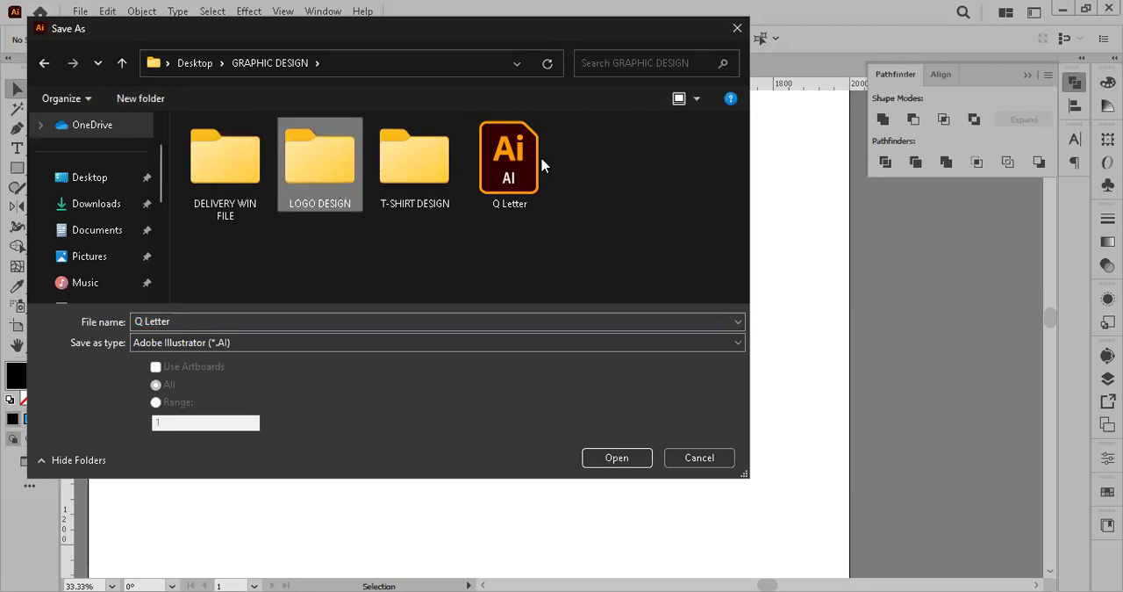
pyautogui.press('Return')
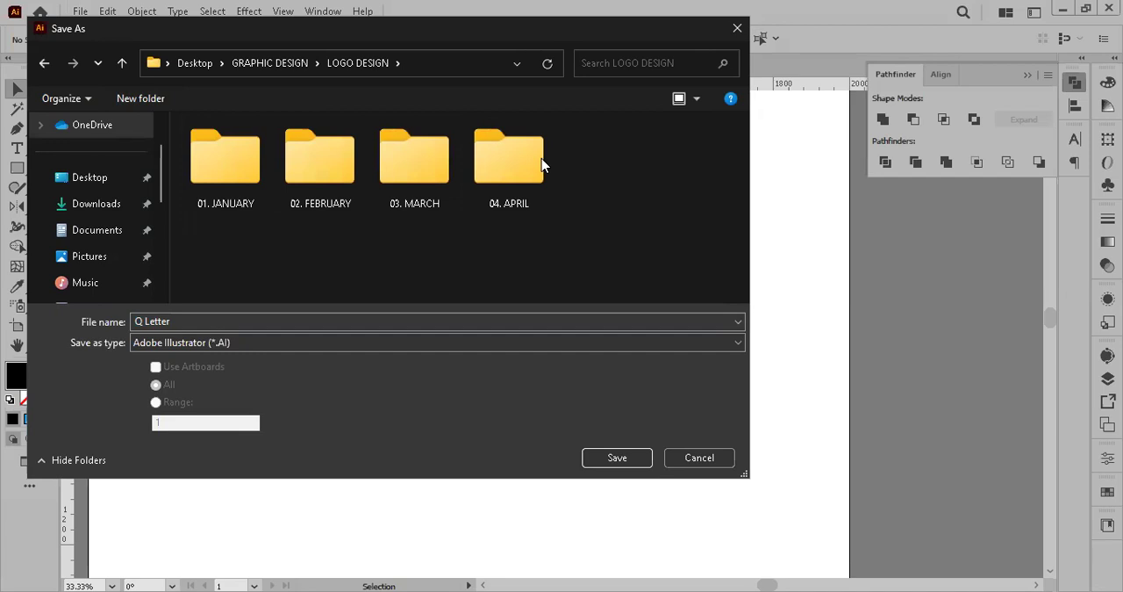
# Step: Save the file as Q Letter in Adobe Illustrator (*.AI) format, accepting the Illustrator 2020 options
pyautogui.click(189, 321)
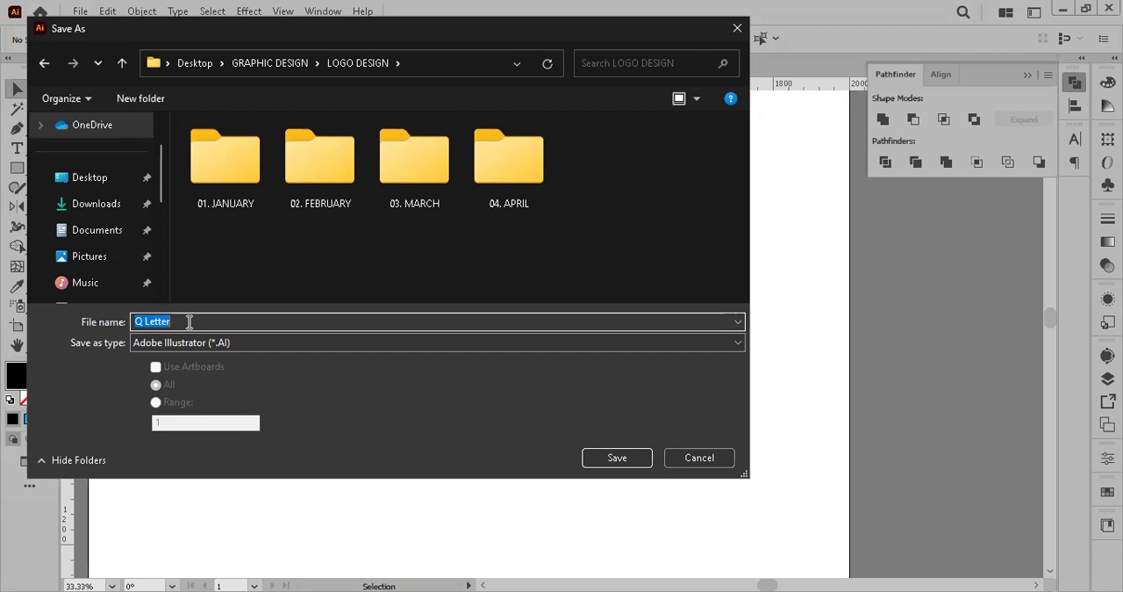
pyautogui.click(626, 460)
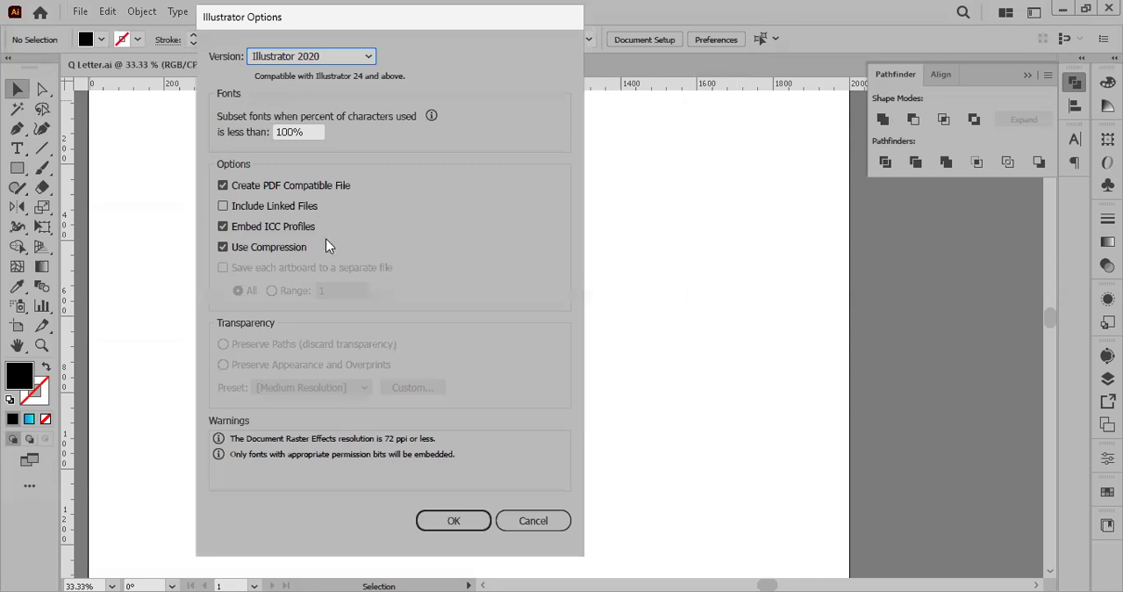
pyautogui.click(470, 524)
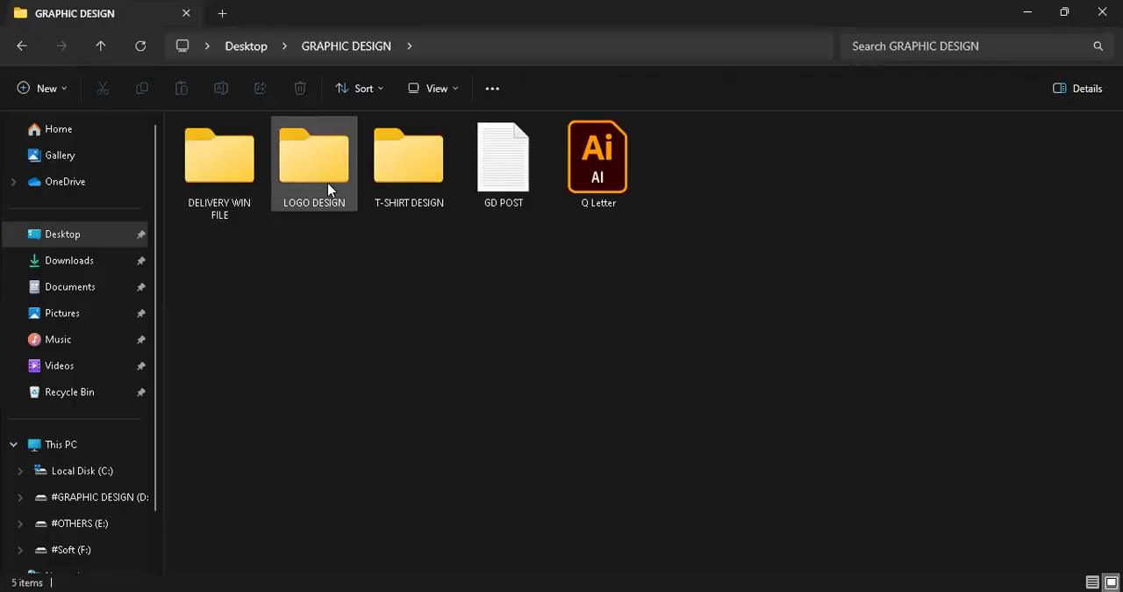
# Step: Open the LOGO DESIGN folder in File Explorer and select the Q Letter file to check the save
pyautogui.doubleClick(332, 205)
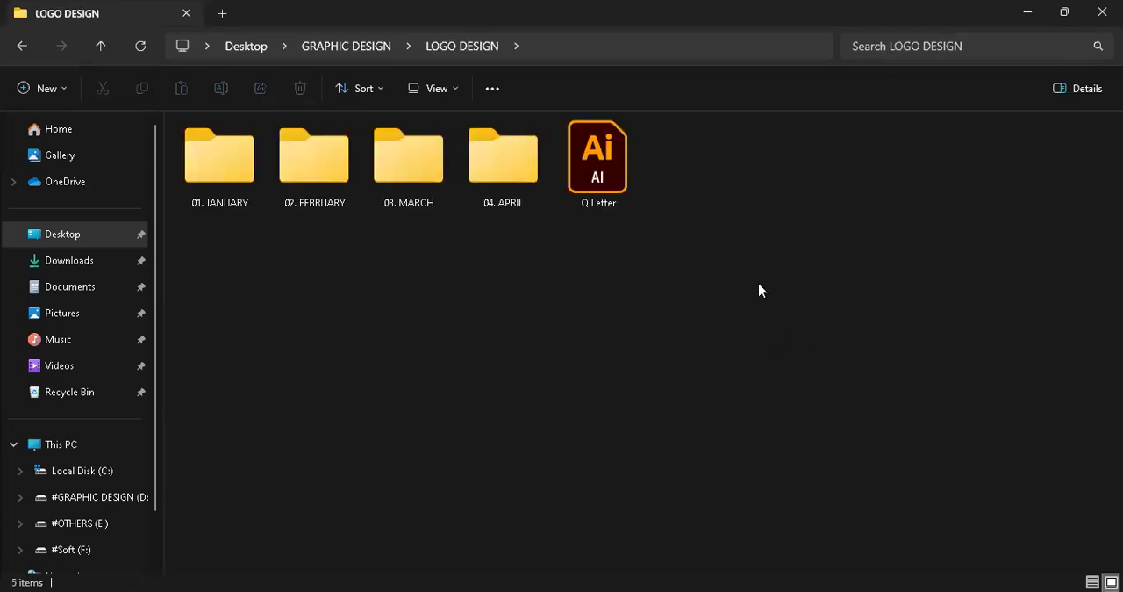
pyautogui.click(617, 177)
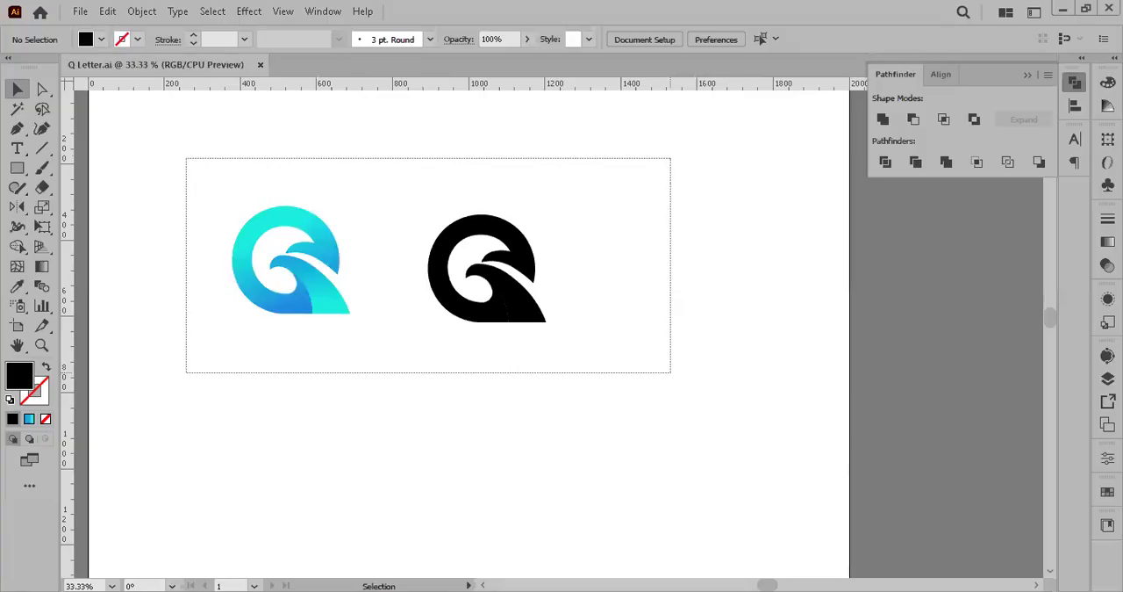
pyautogui.moveTo(670, 372); pyautogui.dragTo(719, 378)
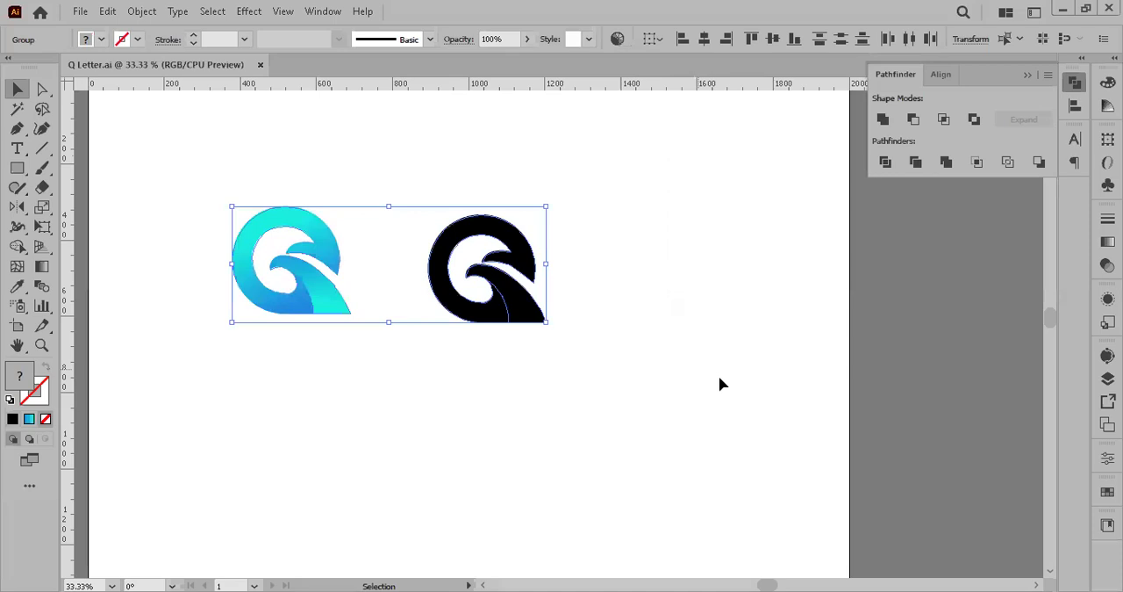
pyautogui.click(720, 383)
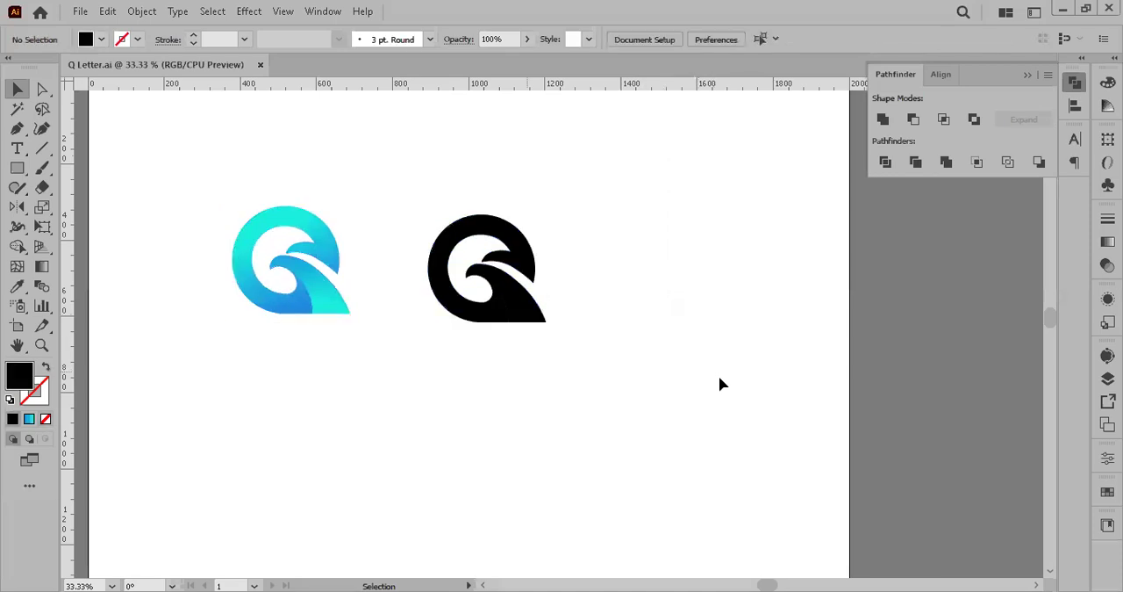
pyautogui.press('space')
pyautogui.moveTo(353, 262); pyautogui.dragTo(376, 280)
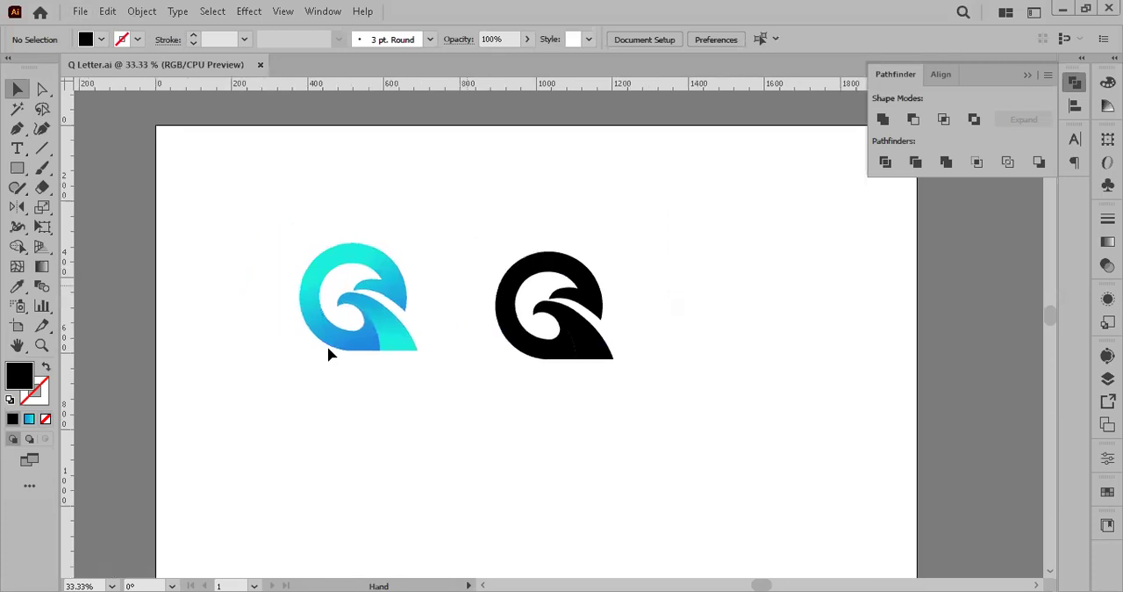
pyautogui.scroll(1, 328, 354)
pyautogui.moveTo(390, 343); pyautogui.dragTo(385, 304)
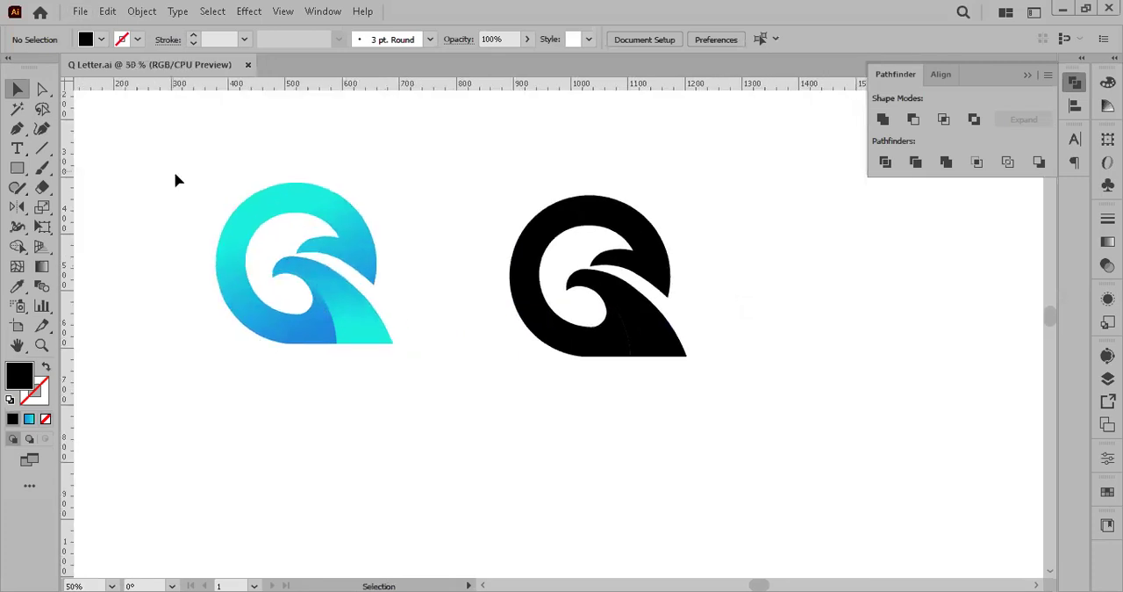
pyautogui.moveTo(164, 161); pyautogui.dragTo(432, 457)
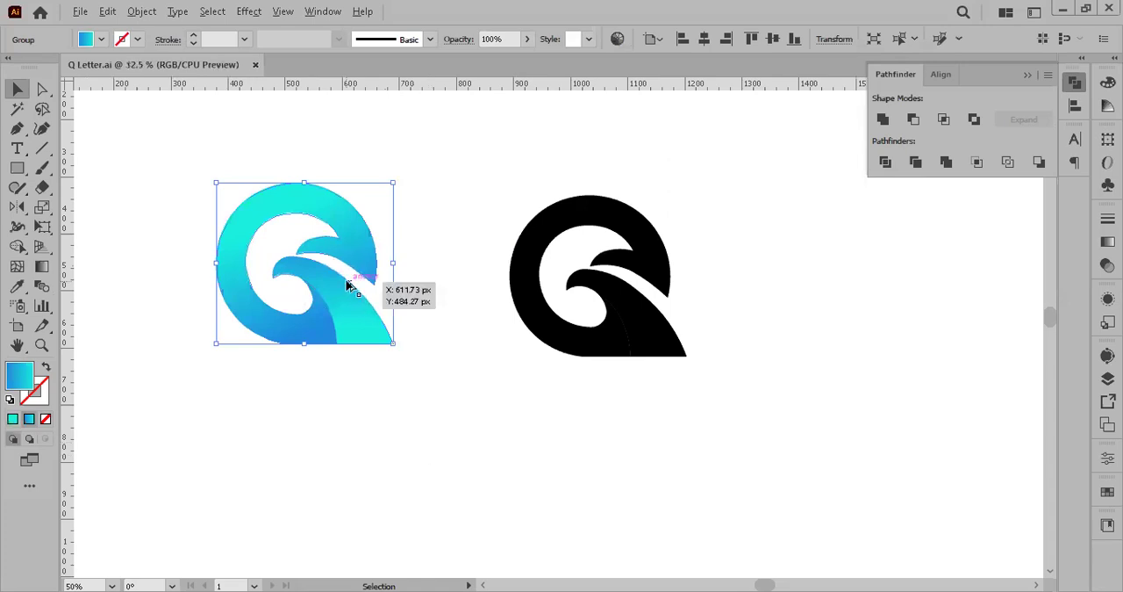
pyautogui.scroll(-4, 351, 286)
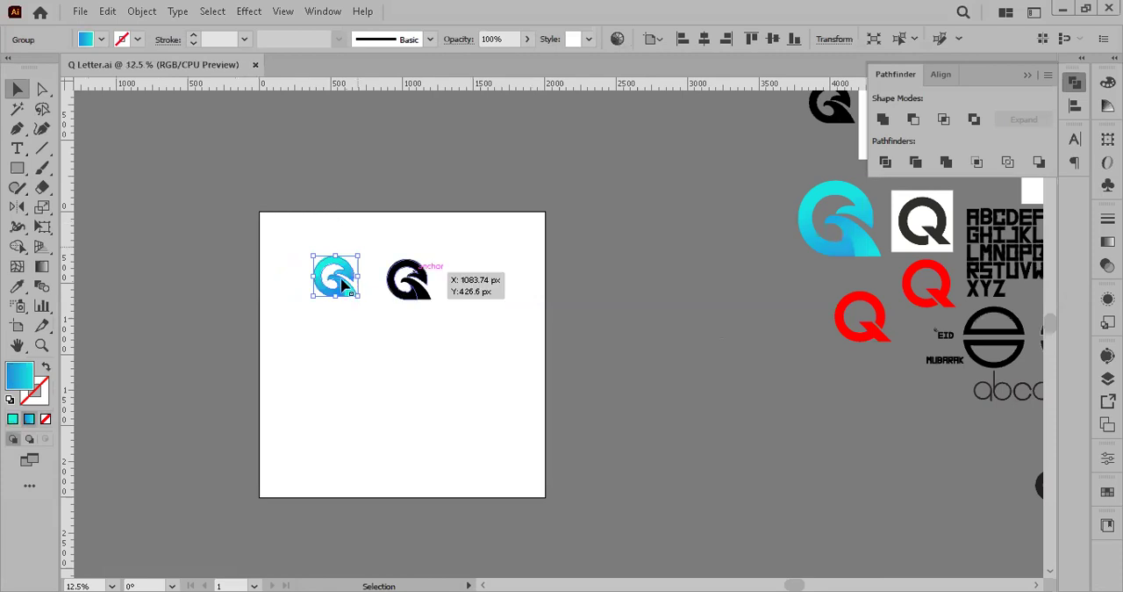
pyautogui.scroll(3, 332, 261)
# Step: Draw a rectangle in the artboard's upper-left corner and fill it with green from the swatches
pyautogui.click(17, 168)
pyautogui.moveTo(163, 152); pyautogui.dragTo(252, 219)
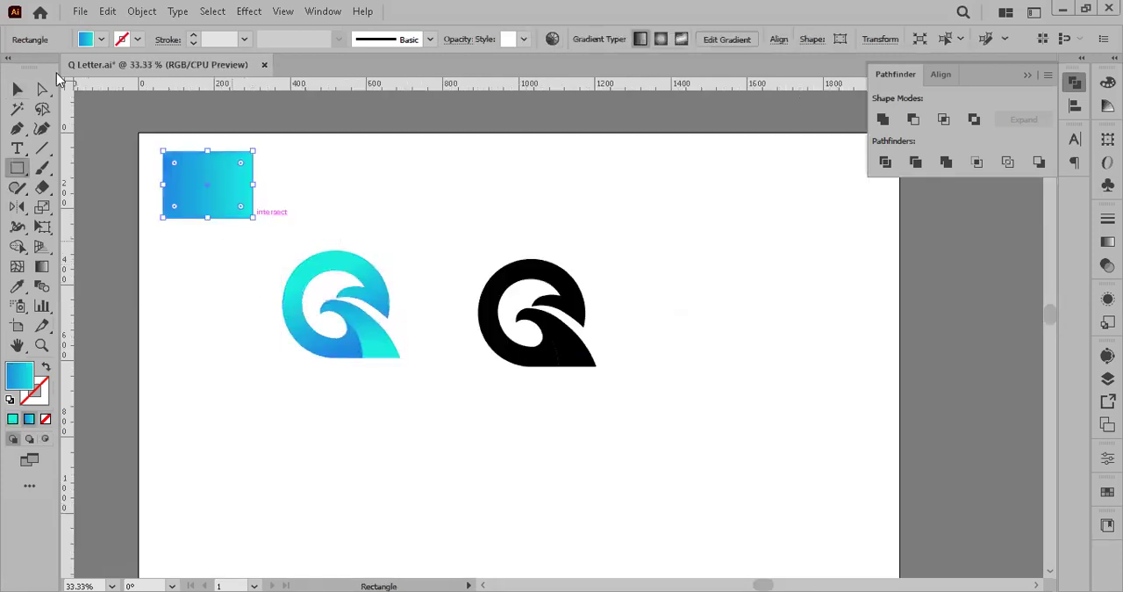
pyautogui.click(102, 40)
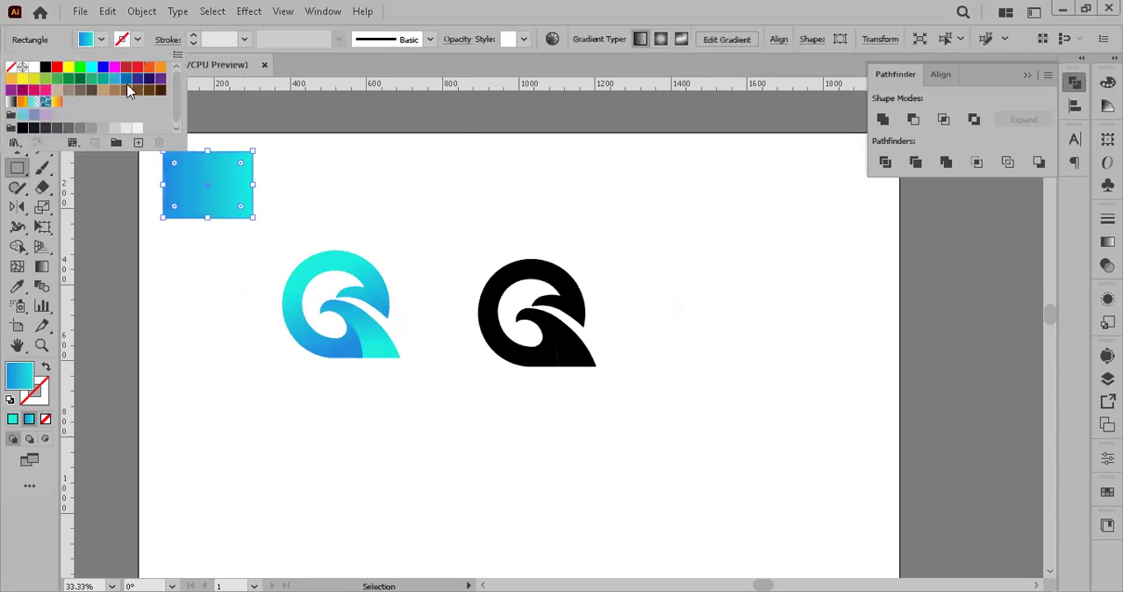
pyautogui.click(67, 79)
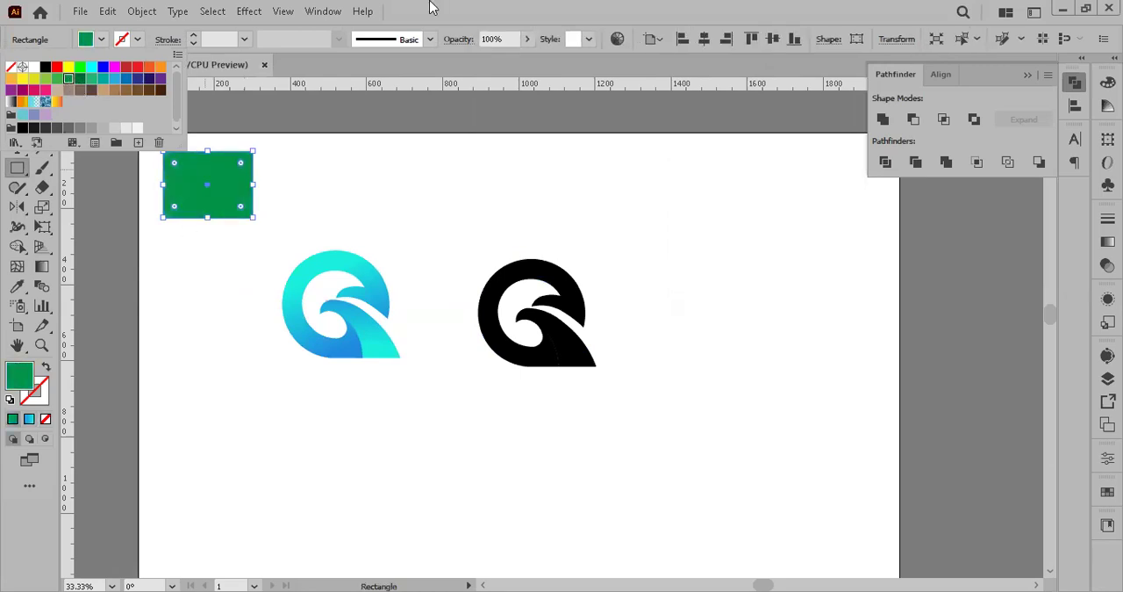
pyautogui.click(101, 41)
# Step: Narrow the green rectangle from its right edge until it is roughly square
pyautogui.moveTo(254, 186); pyautogui.dragTo(225, 186)
pyautogui.press('v')
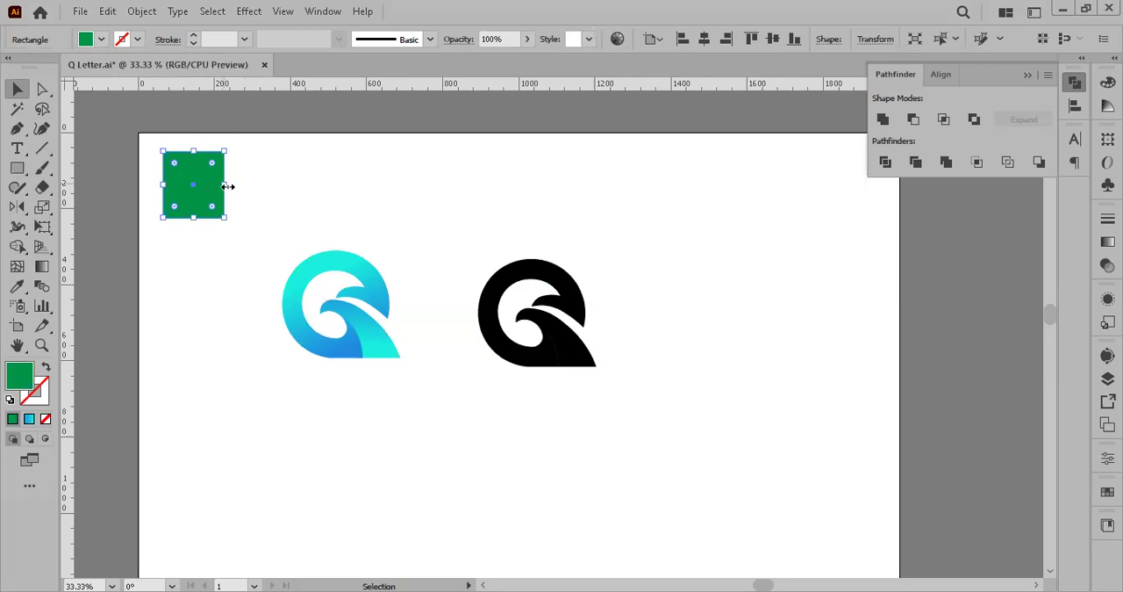
pyautogui.moveTo(229, 186); pyautogui.dragTo(232, 186)
# Step: Duplicate the green square just to its right and fill the copy with red
pyautogui.moveTo(219, 191); pyautogui.dragTo(289, 190)
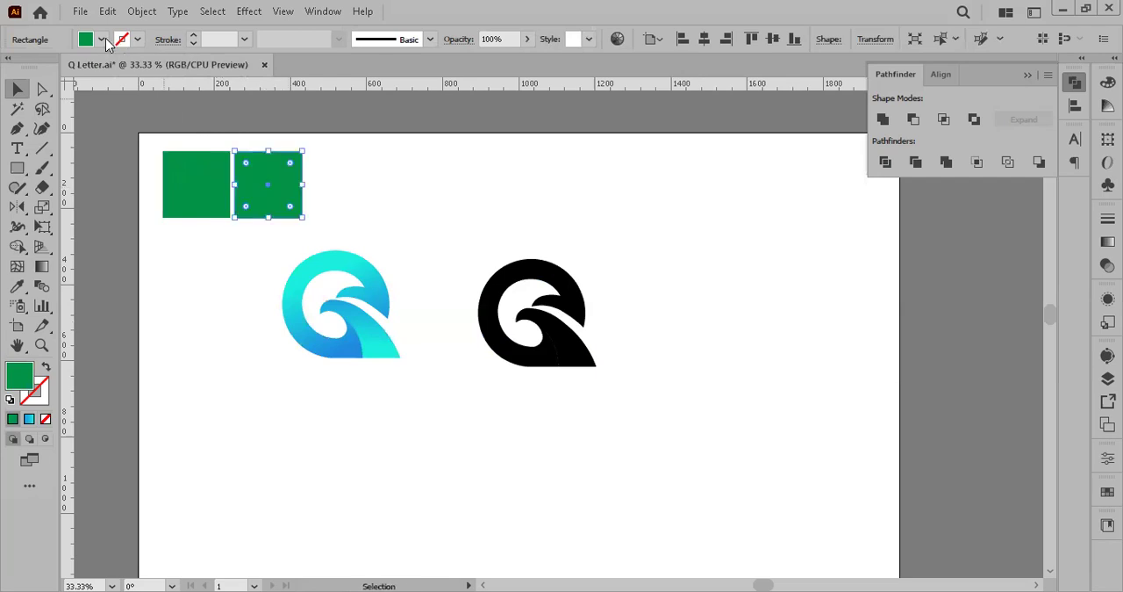
pyautogui.click(103, 39)
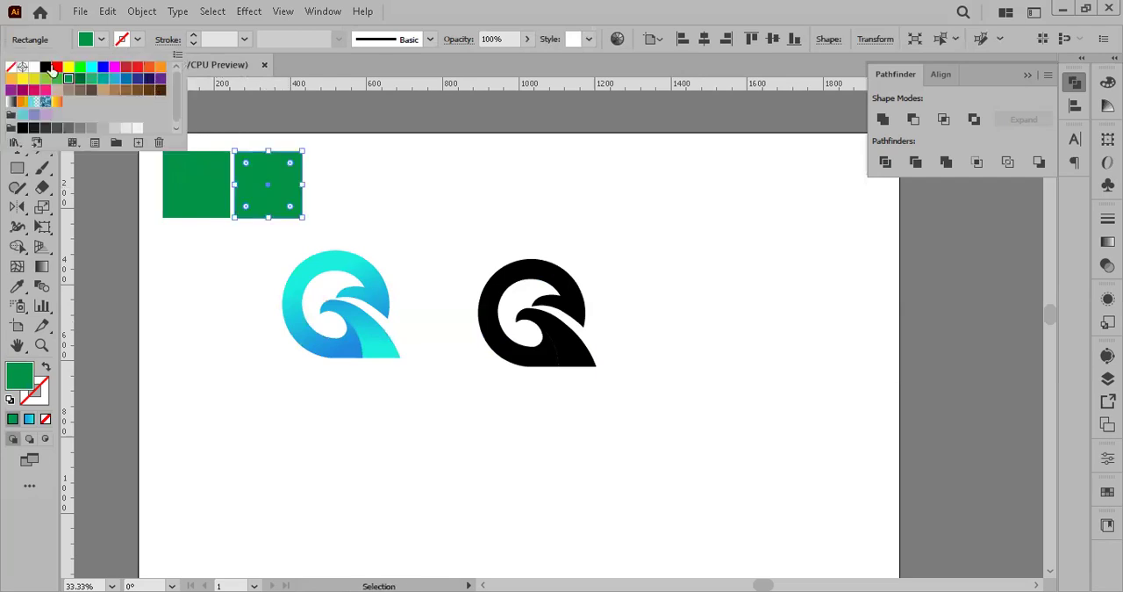
pyautogui.click(57, 68)
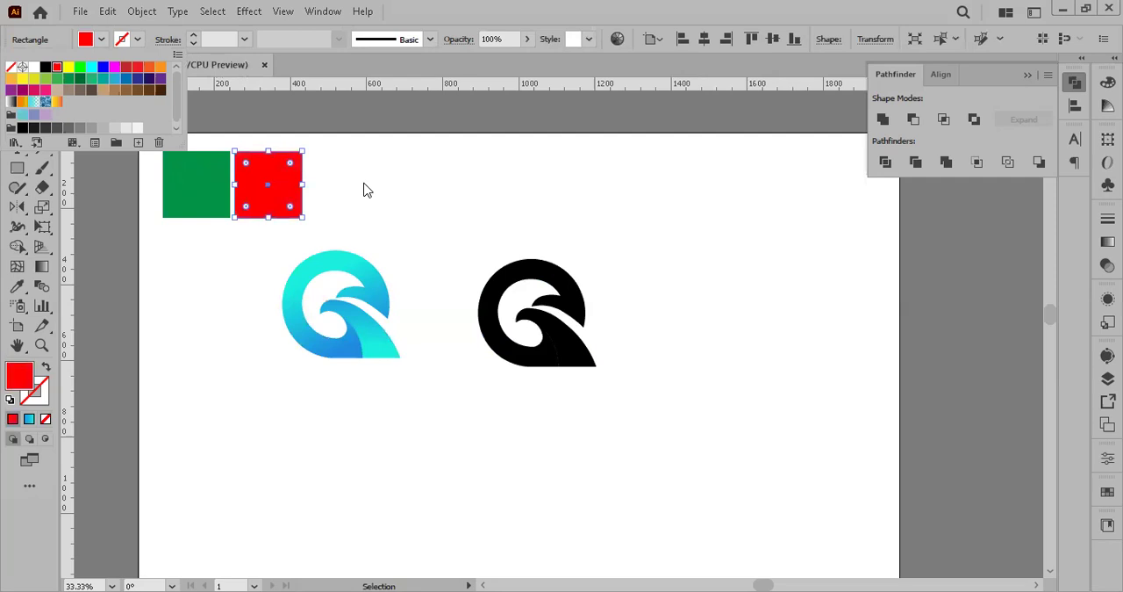
pyautogui.click(367, 191)
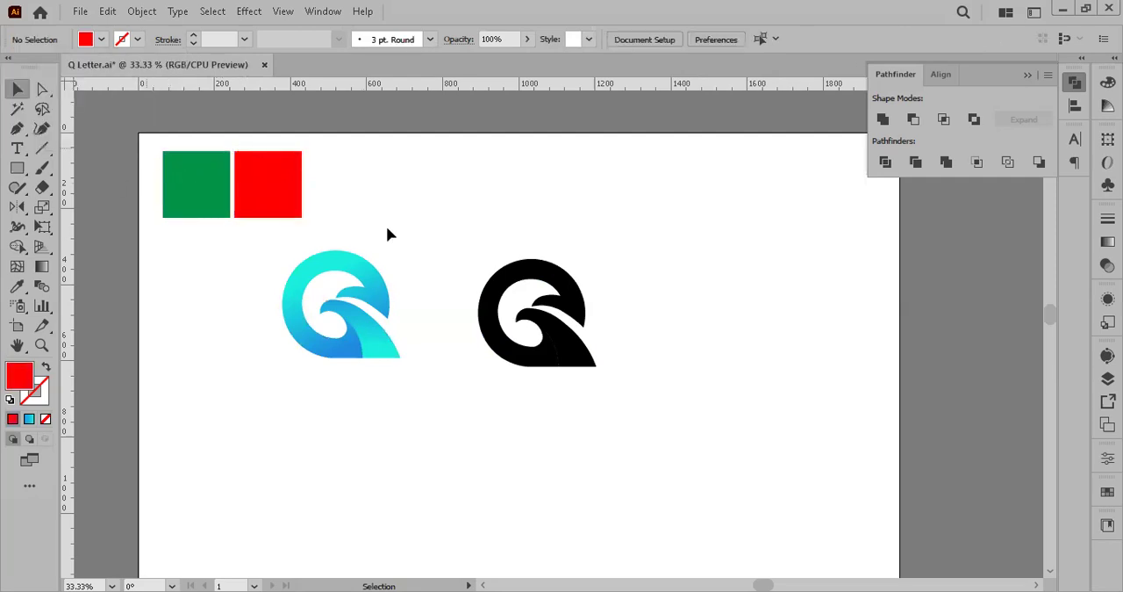
# Step: Move the colour logo off the artboard's right side and shift the black logo left, closer to the squares
pyautogui.moveTo(146, 148); pyautogui.dragTo(388, 230)
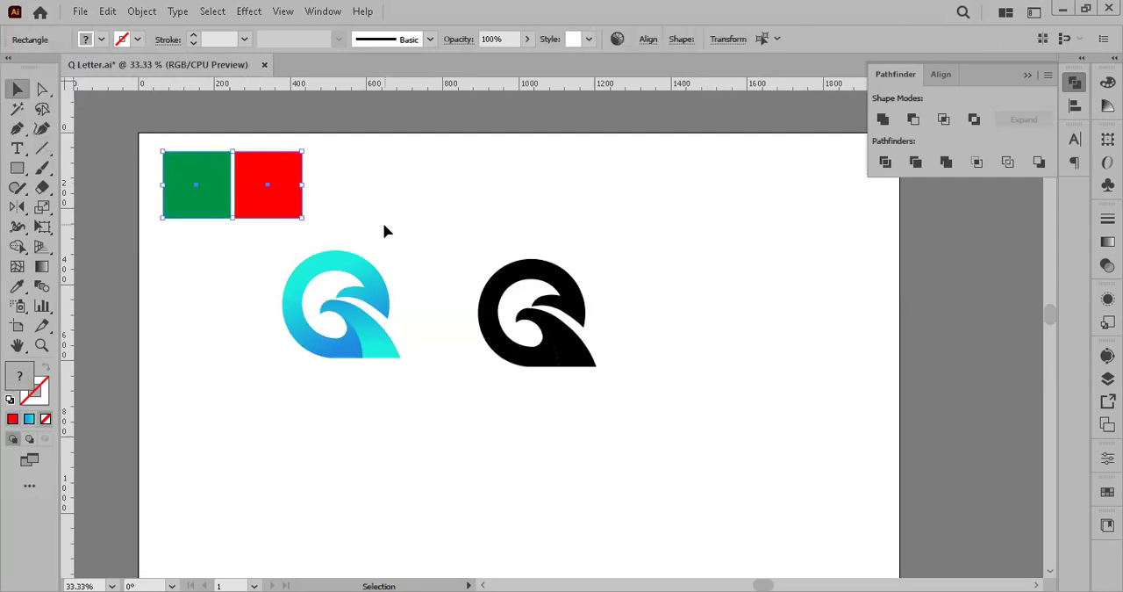
pyautogui.moveTo(318, 273); pyautogui.dragTo(880, 260)
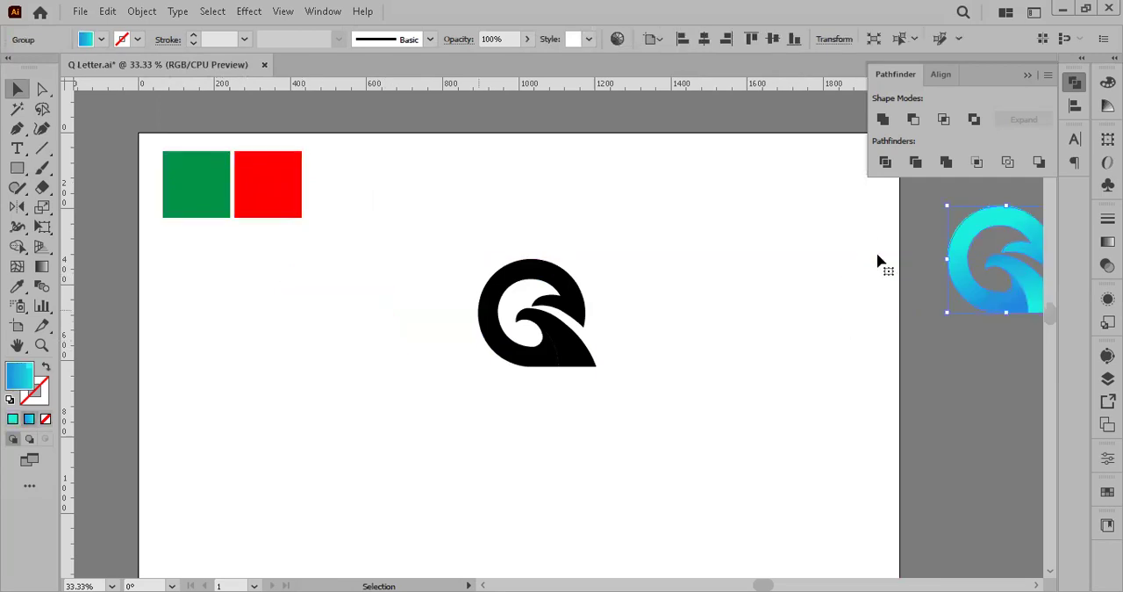
pyautogui.moveTo(566, 277); pyautogui.dragTo(434, 281)
pyautogui.click(378, 226)
pyautogui.scroll(1, 381, 228)
pyautogui.moveTo(288, 262); pyautogui.dragTo(368, 273)
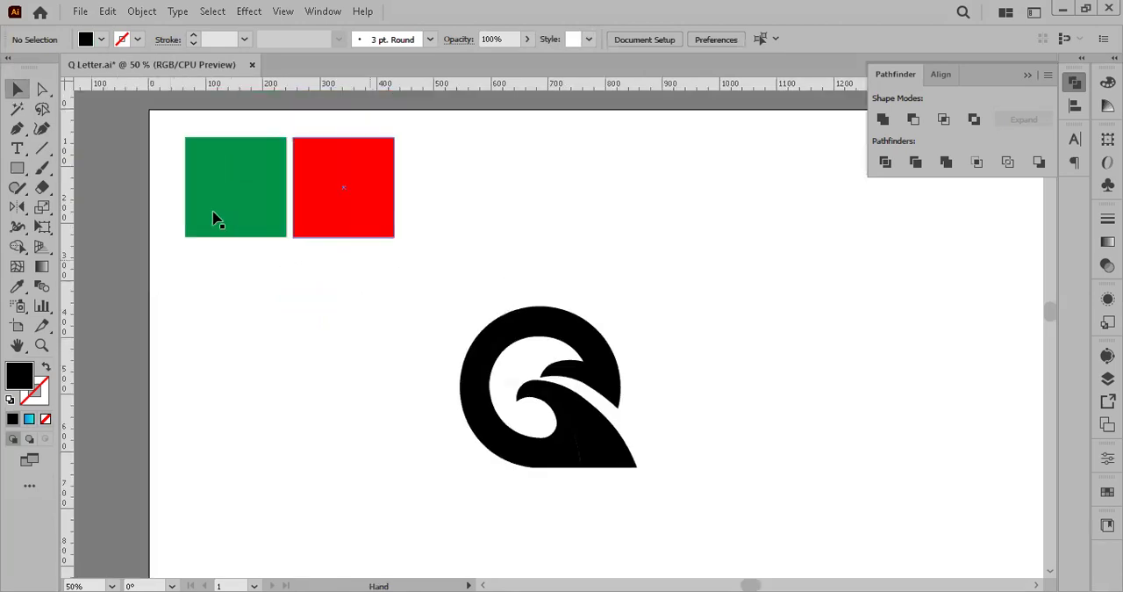
pyautogui.moveTo(557, 471); pyautogui.dragTo(533, 444)
pyautogui.moveTo(412, 270); pyautogui.dragTo(661, 481)
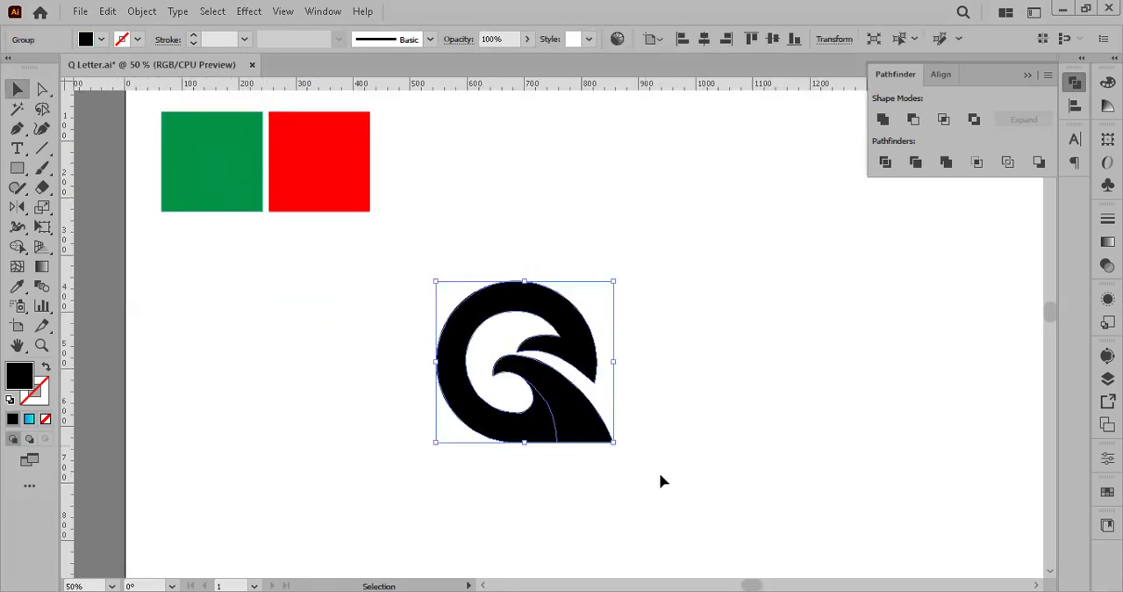
pyautogui.click(594, 466)
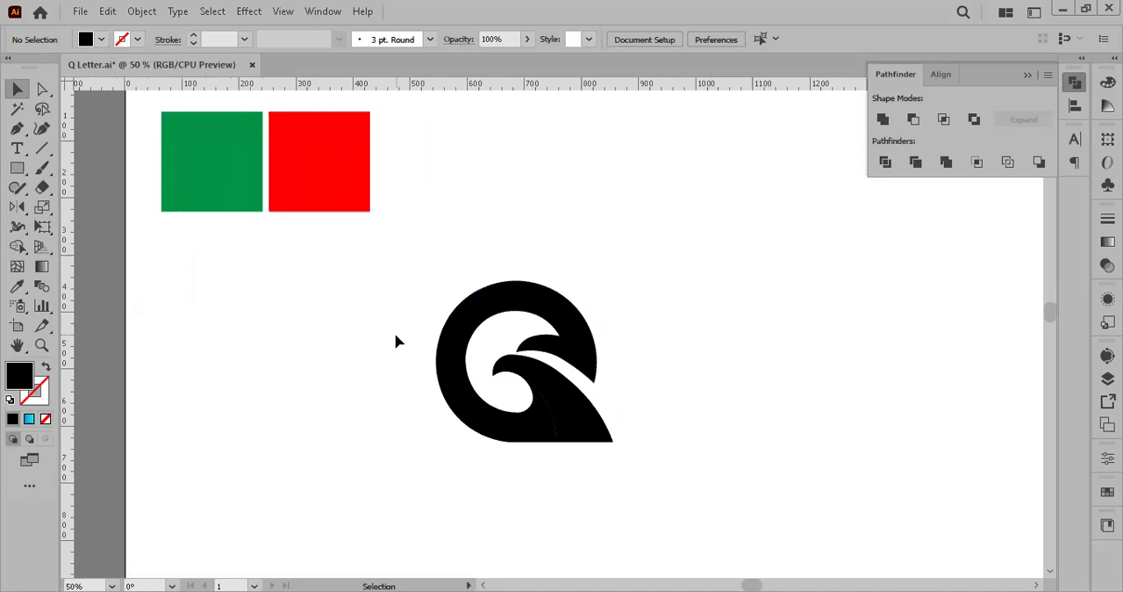
pyautogui.moveTo(140, 110); pyautogui.dragTo(386, 235)
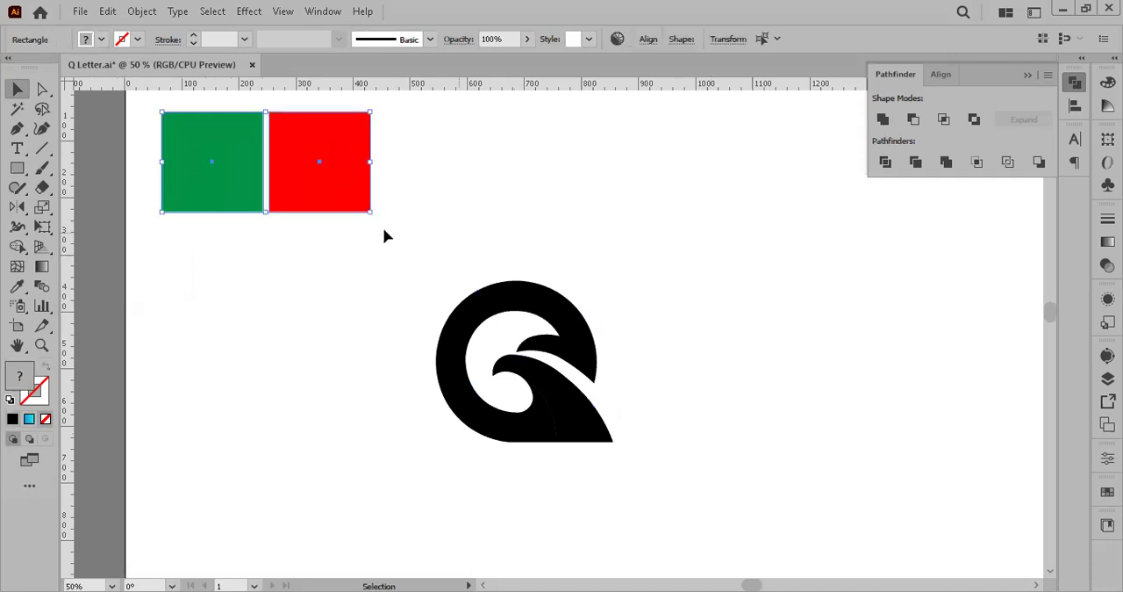
pyautogui.click(387, 235)
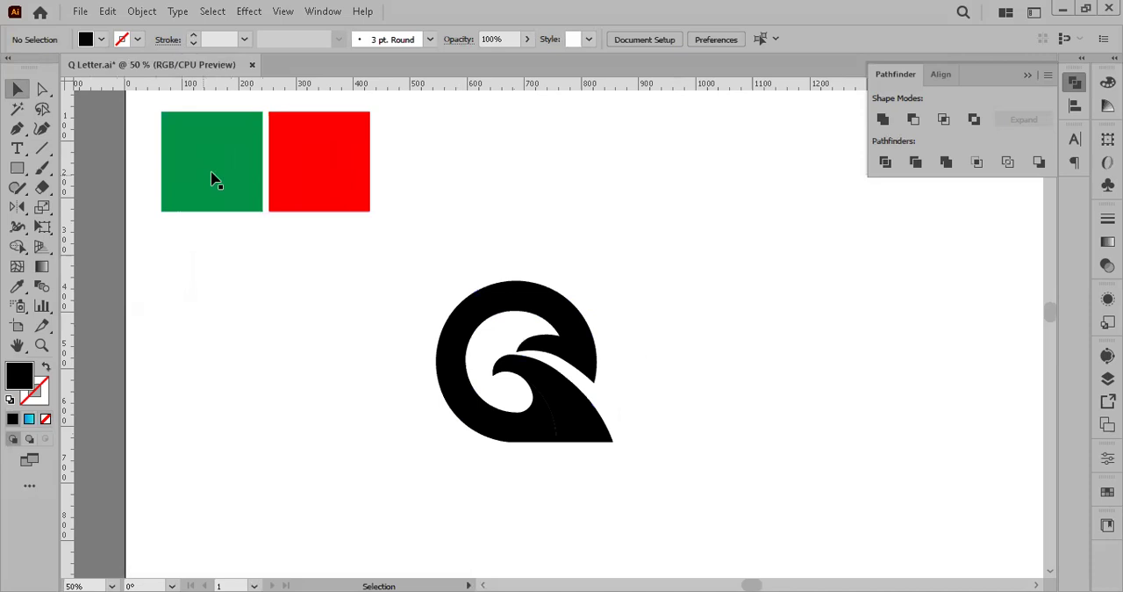
# Step: Duplicate the black Q logo toward the far right of the artboard, leaving the original in place
pyautogui.click(564, 427)
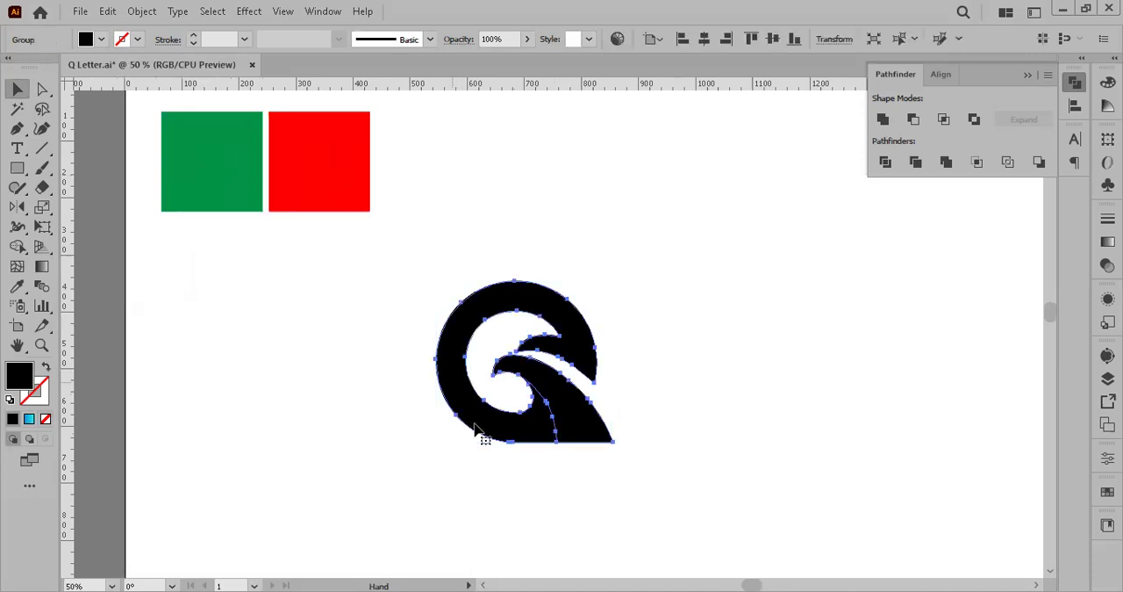
pyautogui.moveTo(476, 427); pyautogui.dragTo(891, 306)
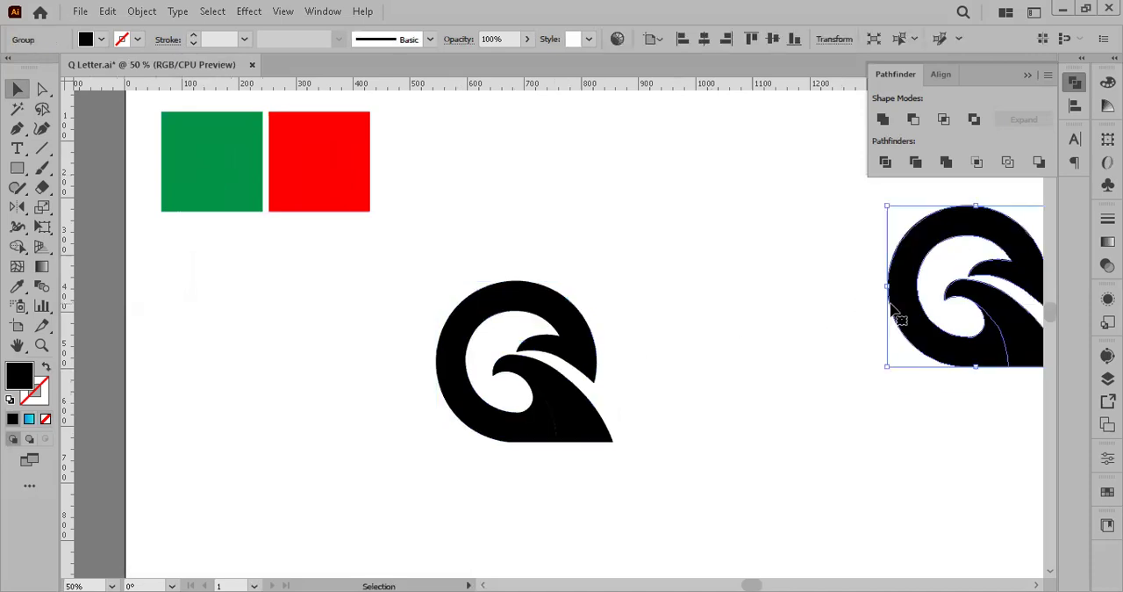
pyautogui.moveTo(136, 100); pyautogui.dragTo(616, 464)
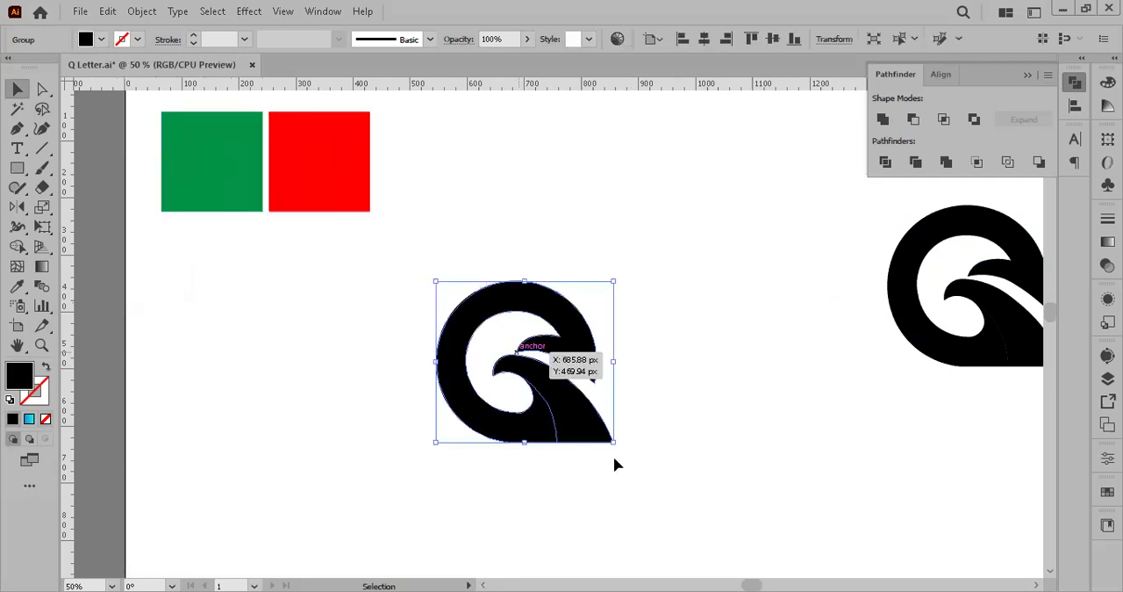
pyautogui.click(314, 281)
# Step: Draw a thin black rectangle below the green and red squares, spanning their combined width, and activate the Gradient tool for it
pyautogui.click(18, 168)
pyautogui.moveTo(162, 224); pyautogui.dragTo(370, 269)
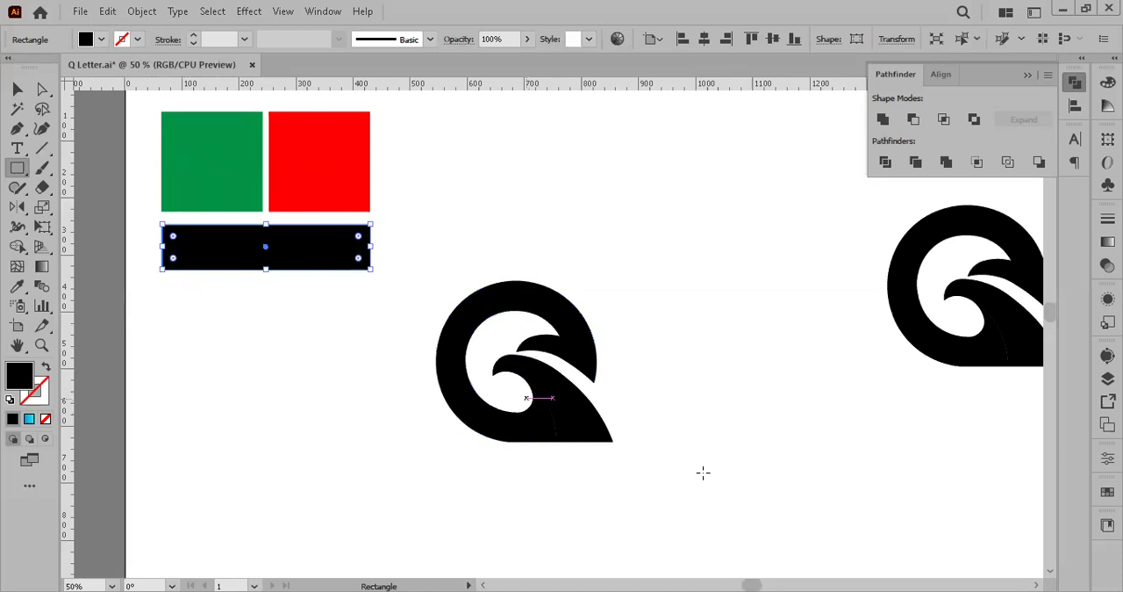
pyautogui.click(42, 267)
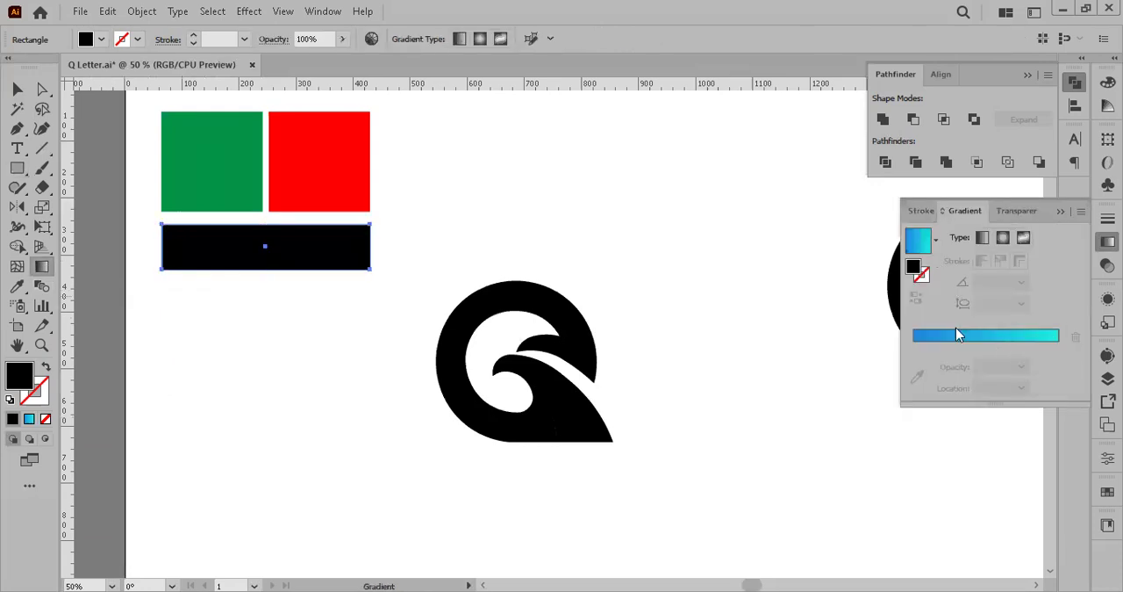
# Step: Try the Orange, Yellow, Blue Sky and Gold Dust gradient presets on the thin rectangle
pyautogui.click(937, 240)
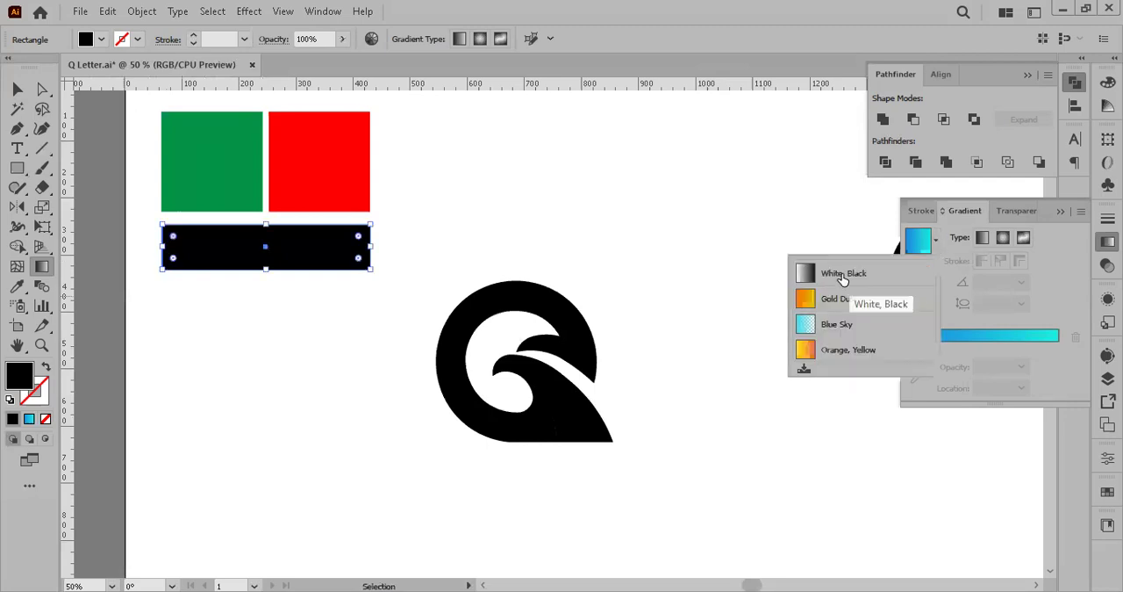
pyautogui.click(848, 350)
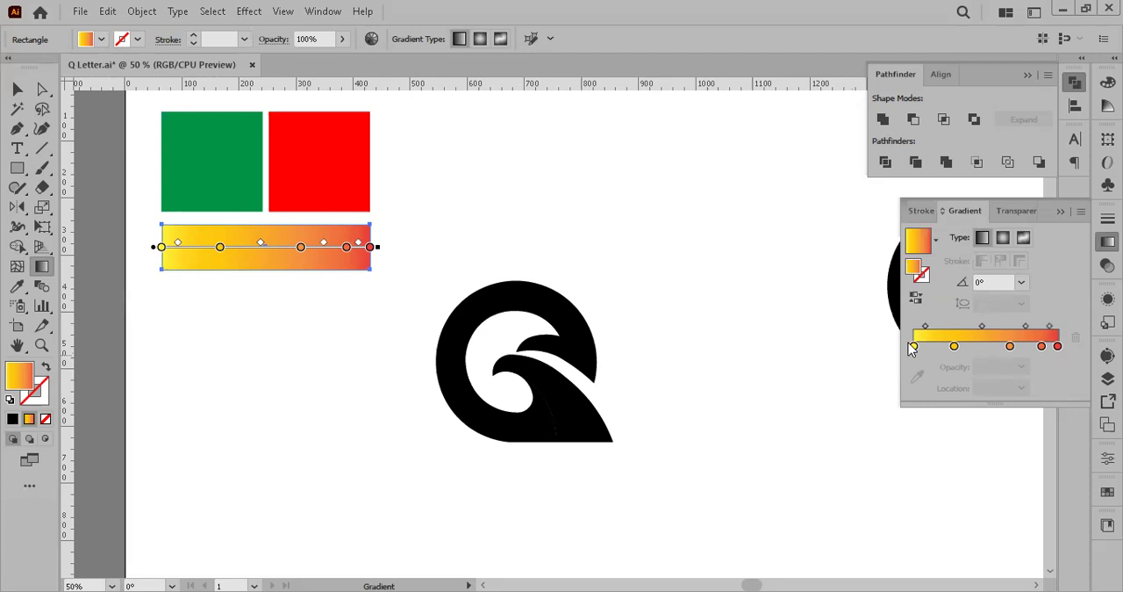
pyautogui.click(954, 346)
pyautogui.click(937, 241)
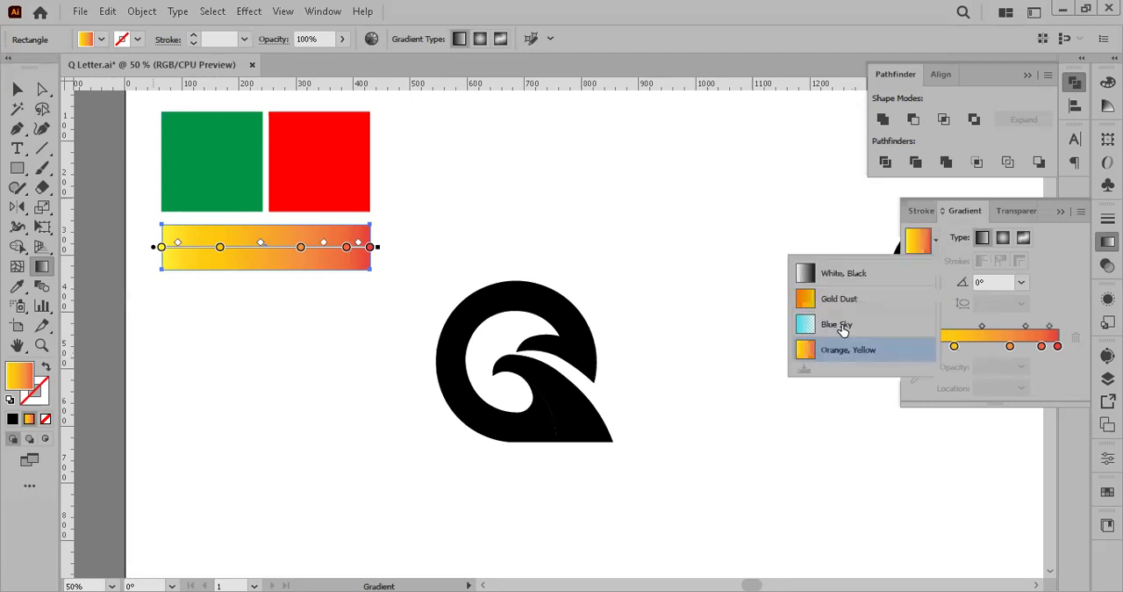
pyautogui.click(841, 325)
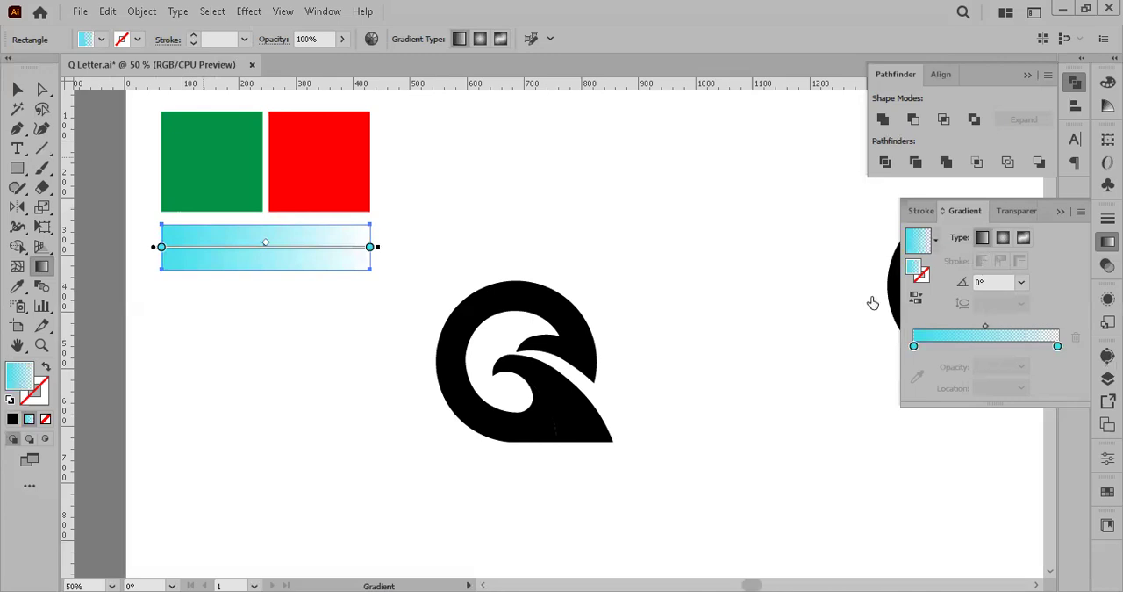
pyautogui.hotkey('ctrl', 'z')
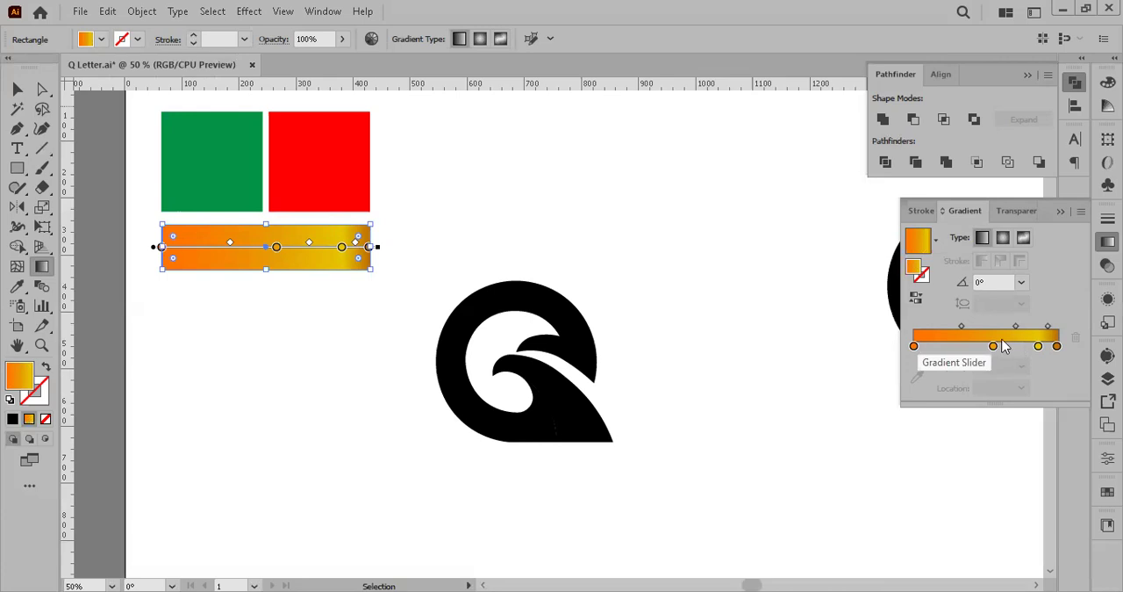
pyautogui.click(1039, 344)
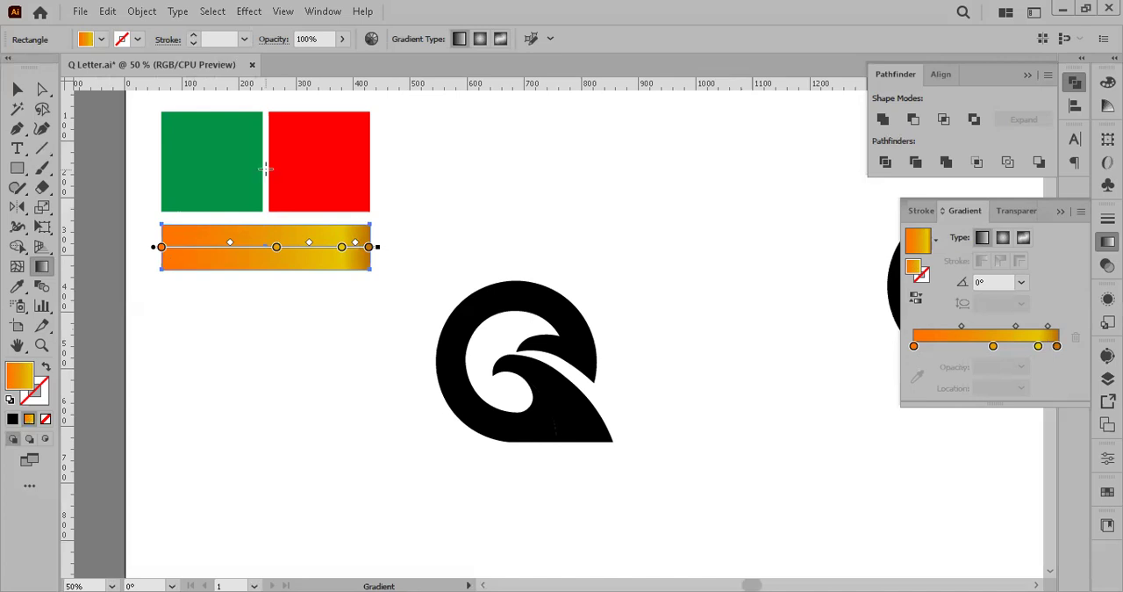
# Step: Apply the White, Black linear gradient preset to the thin rectangle below the squares
pyautogui.click(935, 243)
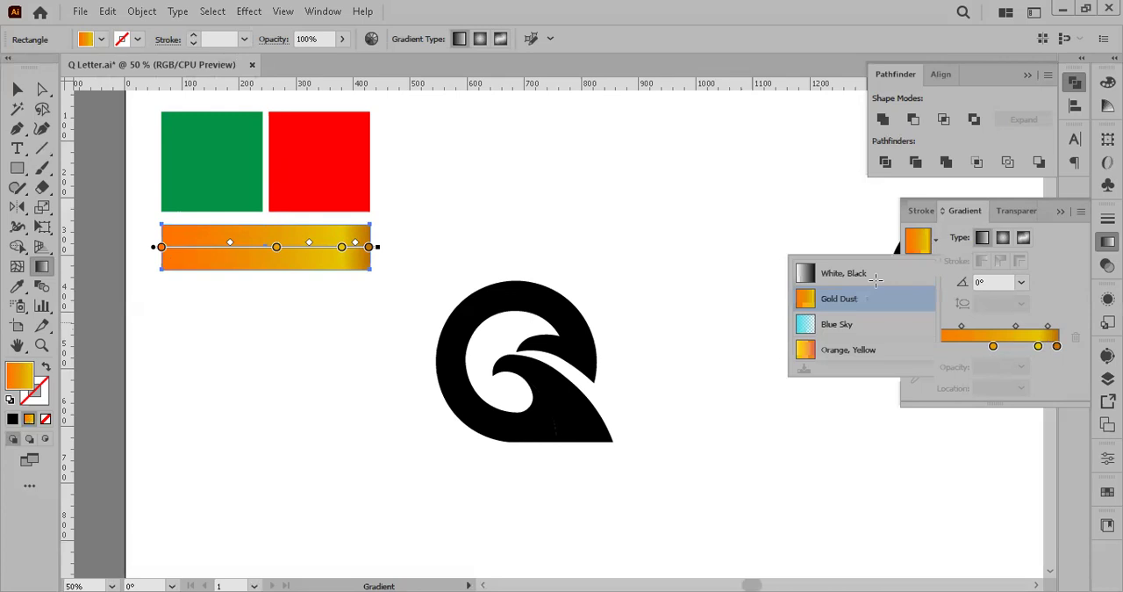
pyautogui.click(827, 269)
pyautogui.press('ctrl')
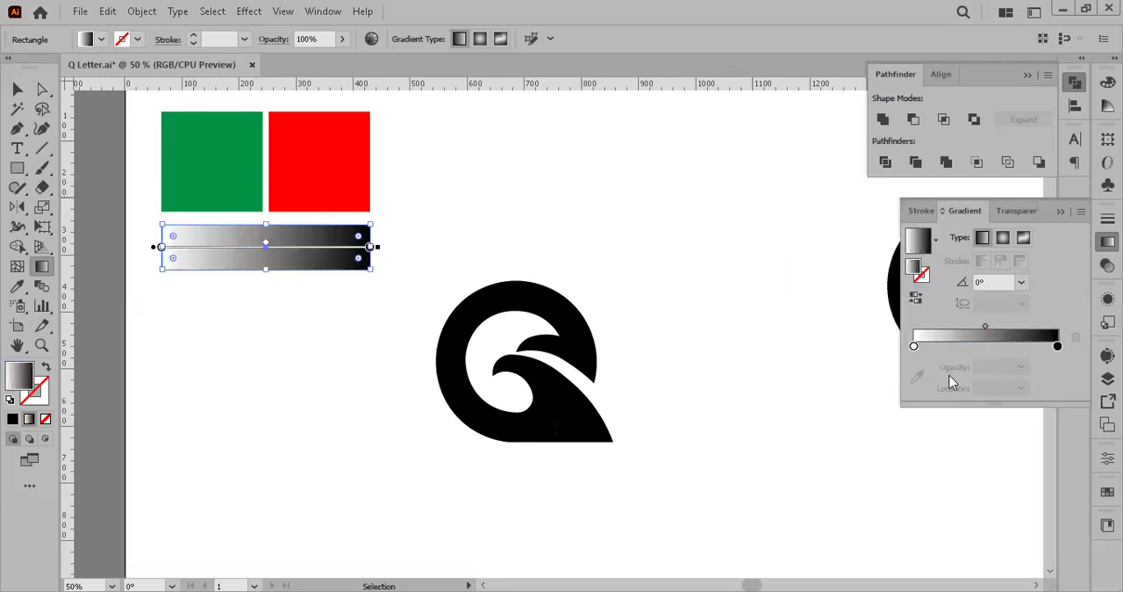
# Step: Try to sample the green square's colour for the gradient's white stop at 0%
pyautogui.click(913, 346)
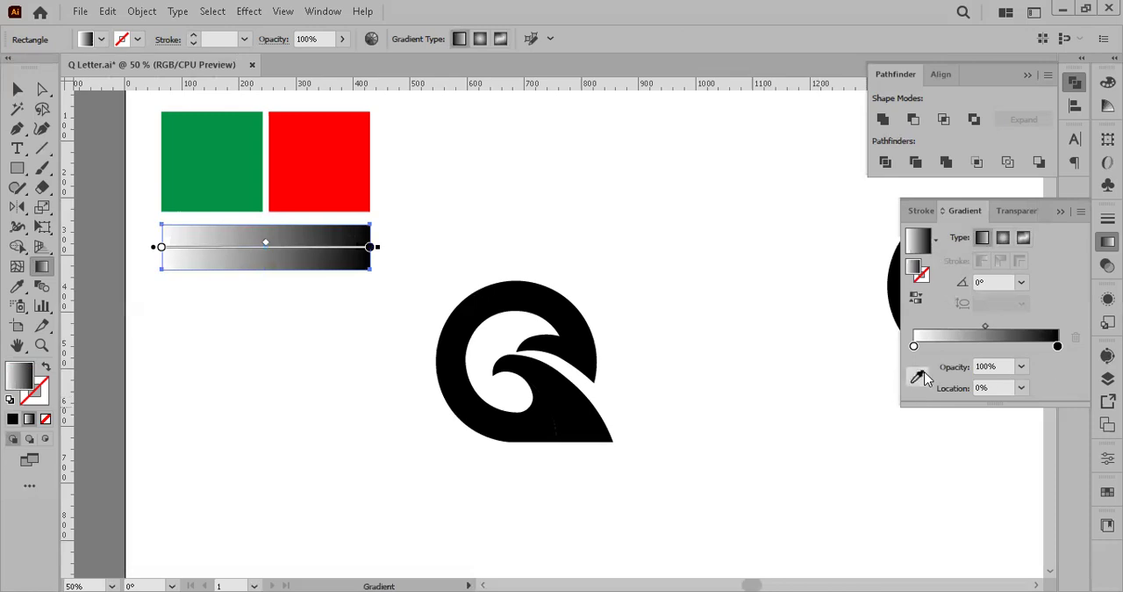
pyautogui.click(924, 373)
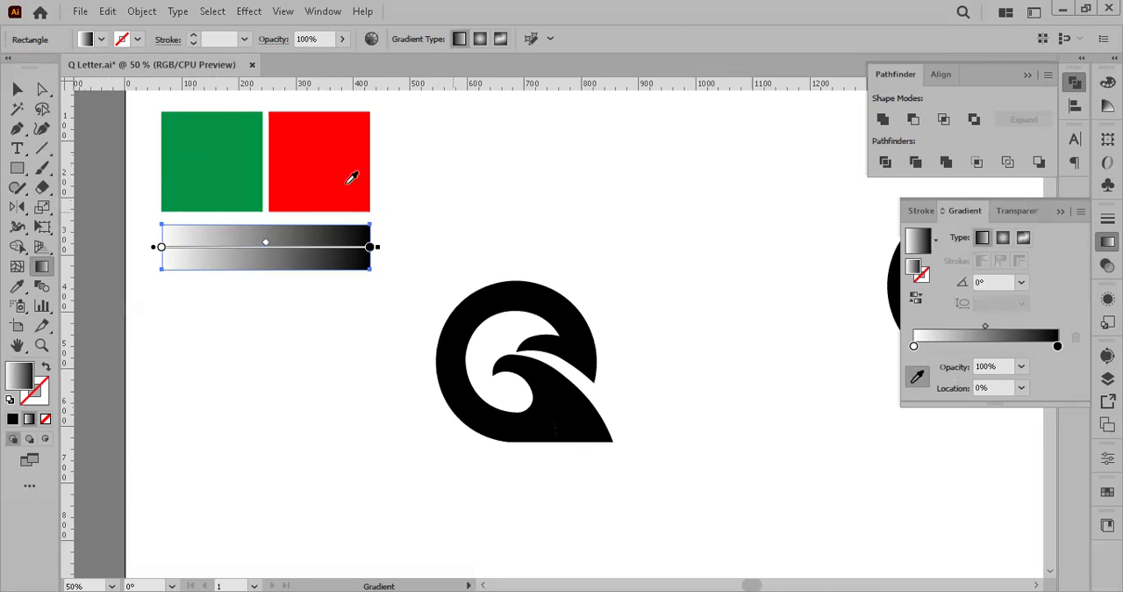
pyautogui.click(222, 143)
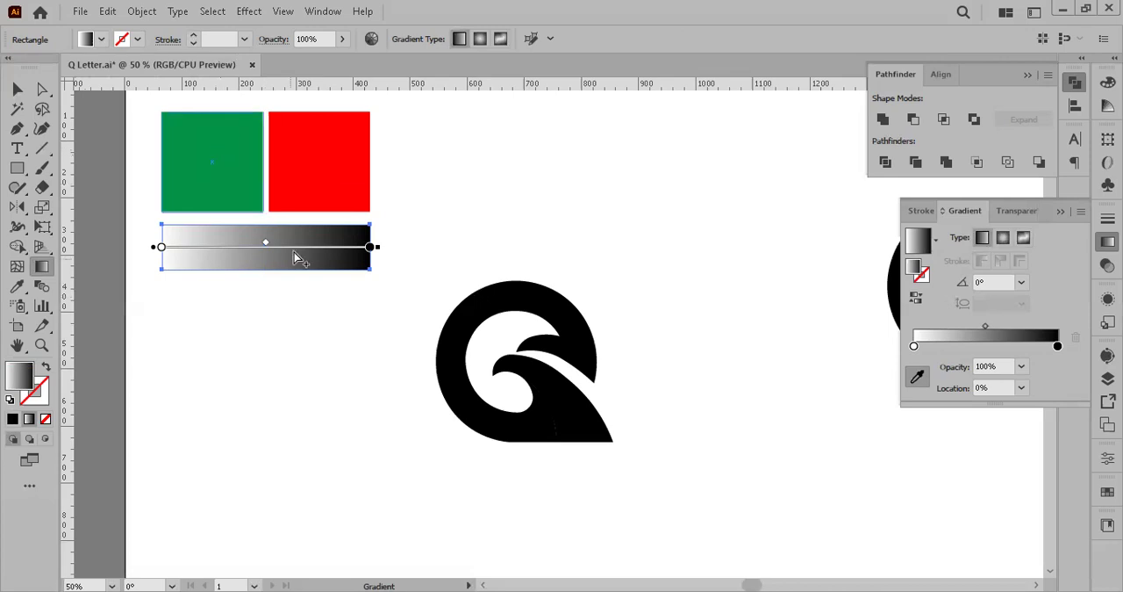
pyautogui.scroll(-1, 294, 256)
pyautogui.scroll(2, 228, 180)
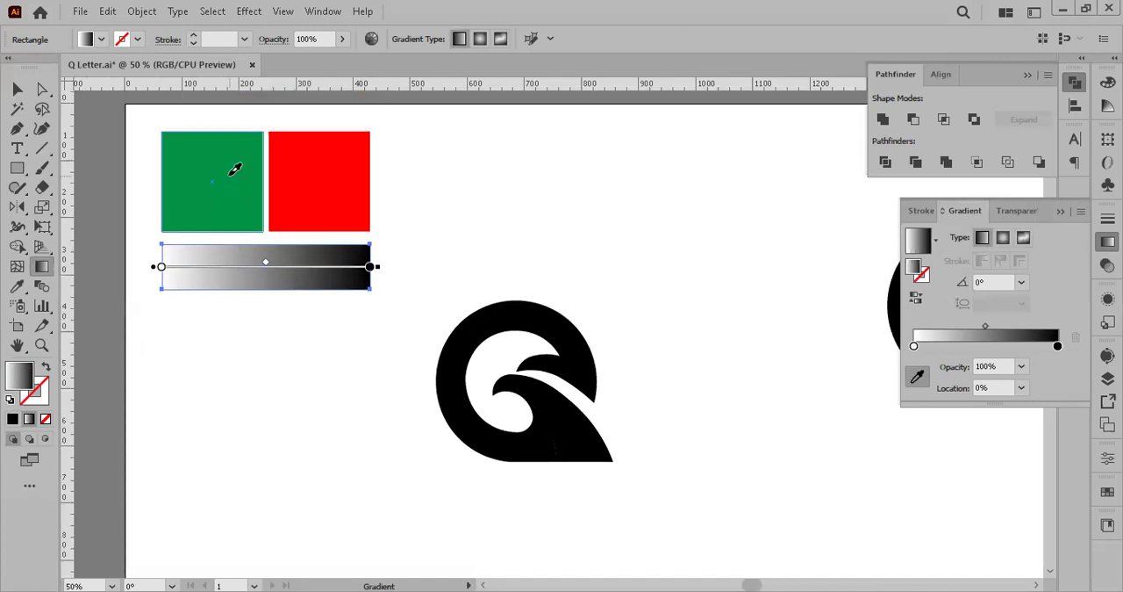
# Step: Reselect the gradient bar and recolour its white stop at 0% by sampling the green square
pyautogui.click(17, 90)
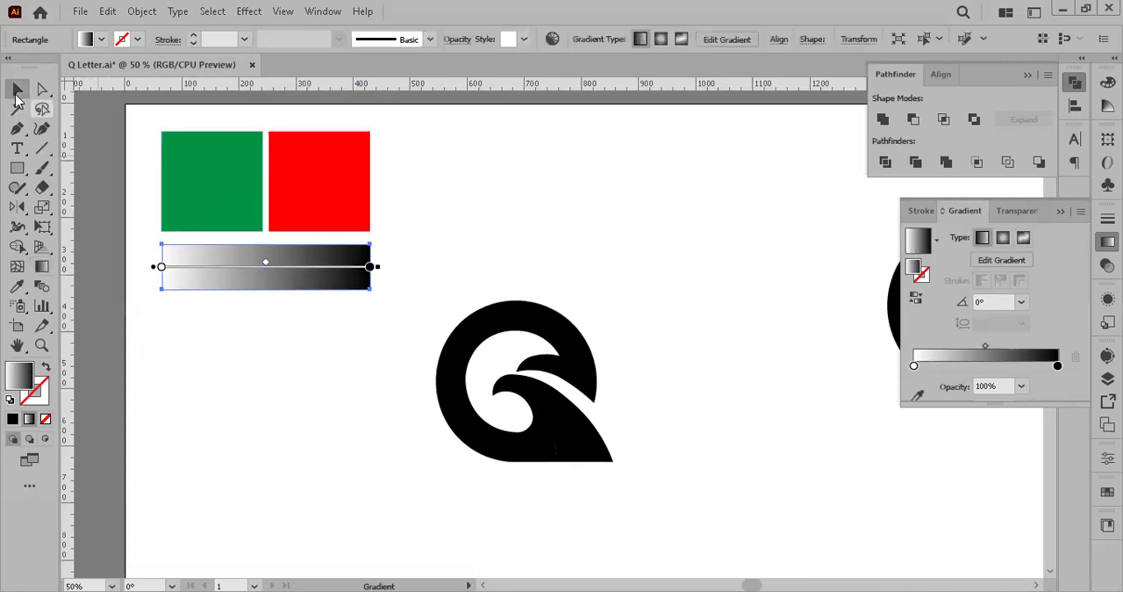
pyautogui.click(301, 260)
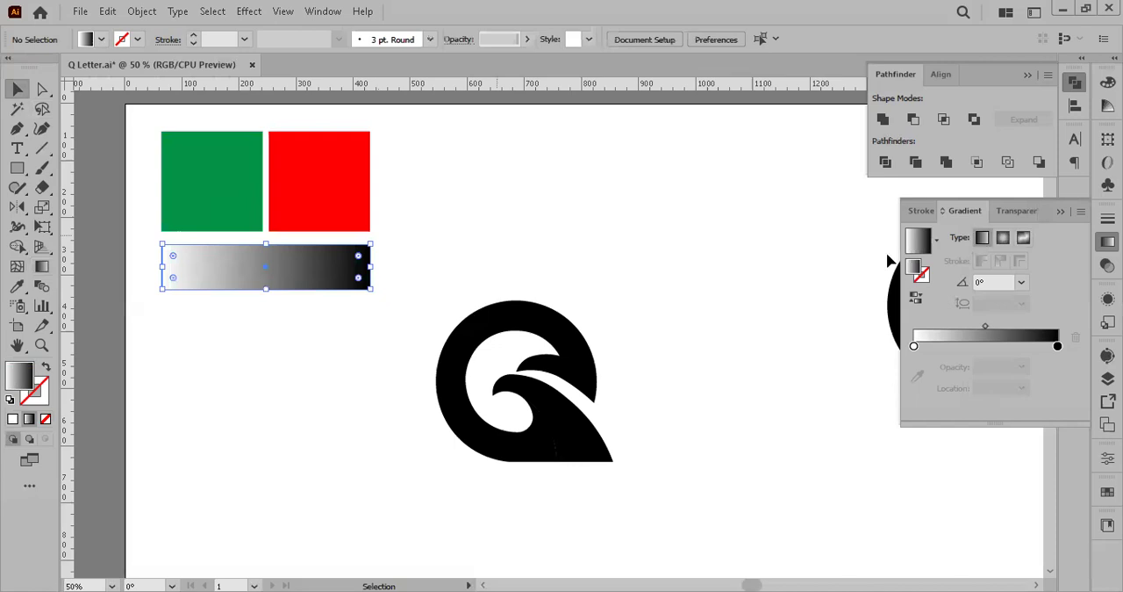
pyautogui.click(915, 365)
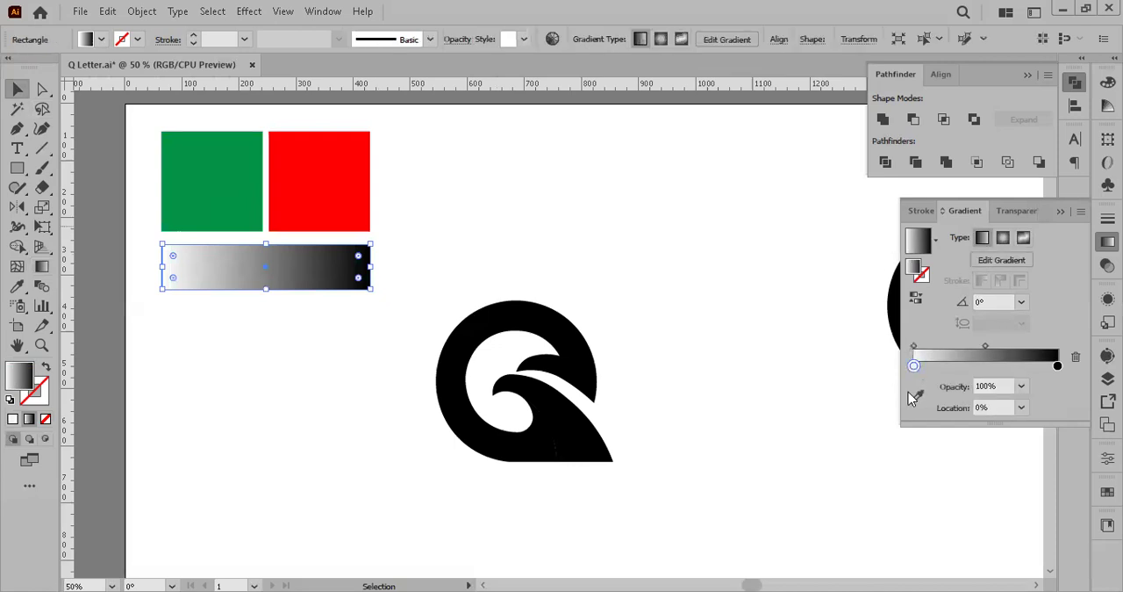
pyautogui.click(915, 397)
pyautogui.click(246, 174)
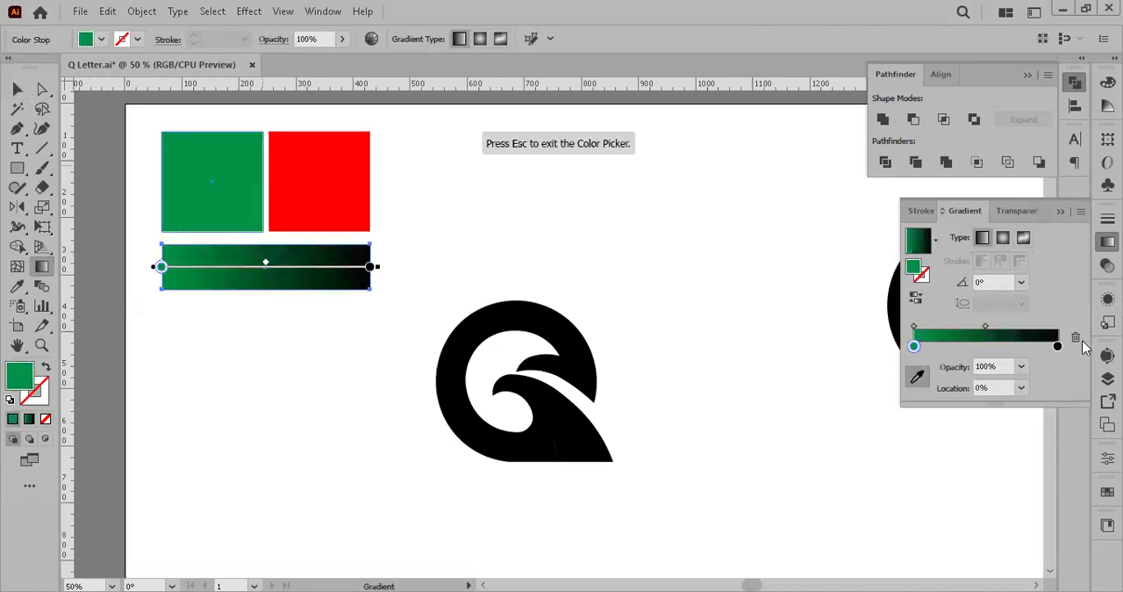
# Step: Recolour the gradient's black stop at 100% by sampling the red square, and deselect the bar
pyautogui.click(1058, 346)
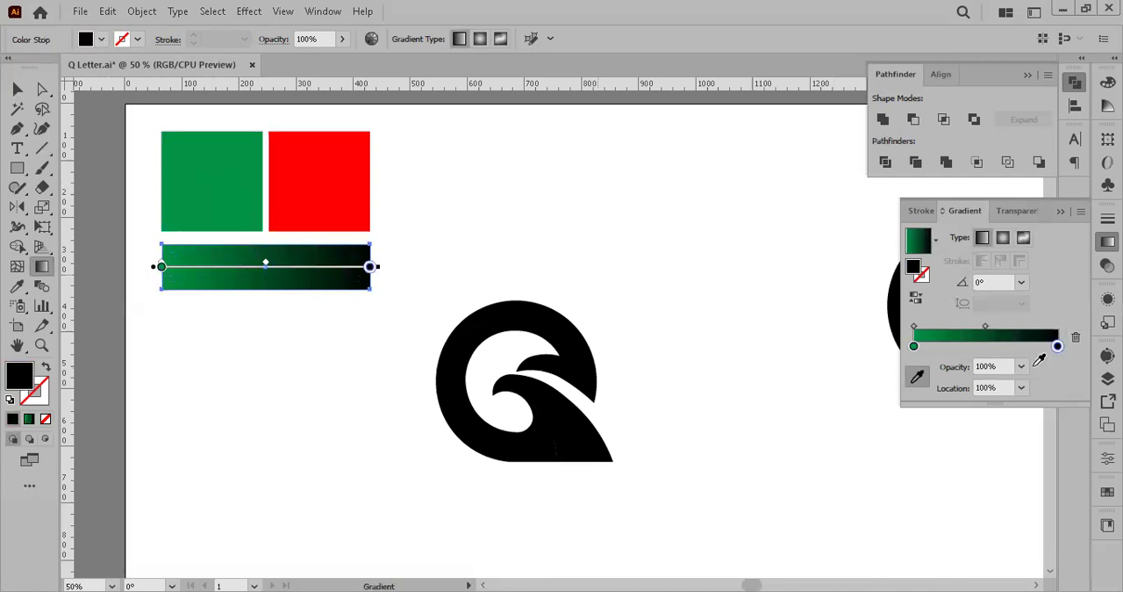
pyautogui.click(323, 158)
pyautogui.click(18, 89)
pyautogui.hotkey('ctrl', 'shift', 'a')
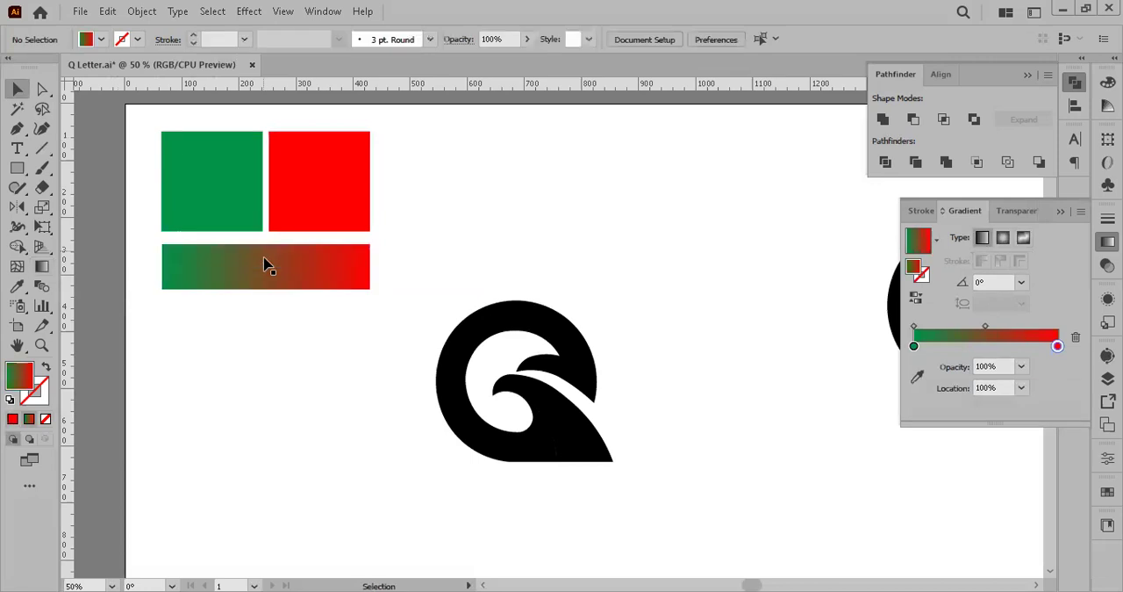
# Step: Examine the green-to-red blend across the gradient bar at close range, along with the squares above it
pyautogui.keyDown('alt'); pyautogui.scroll(3, 279, 255); pyautogui.keyUp('alt')
pyautogui.moveTo(293, 308); pyautogui.dragTo(376, 258)
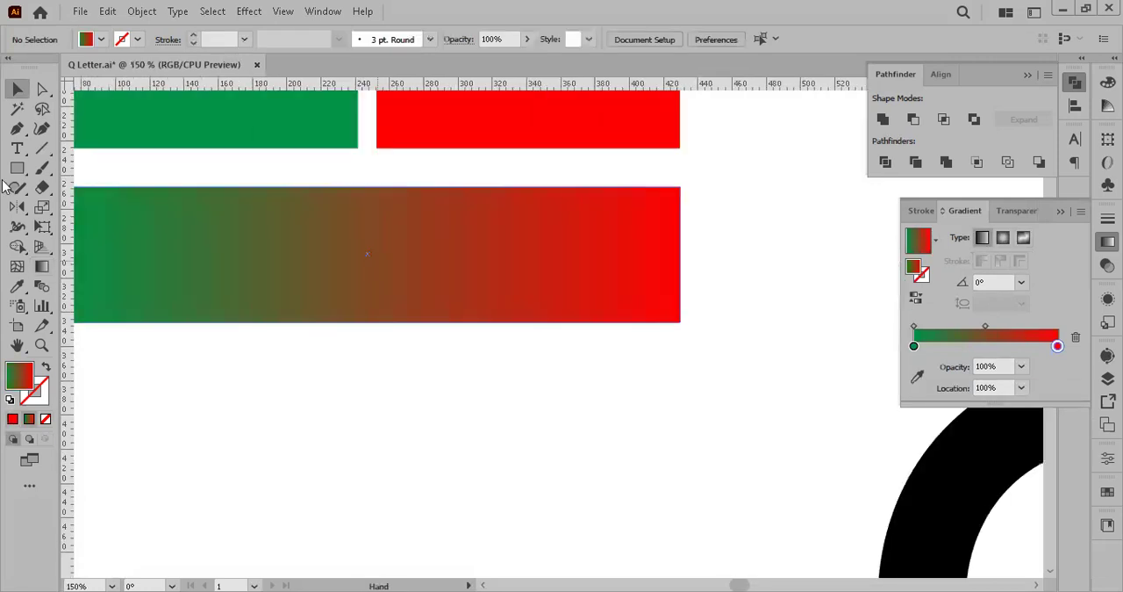
pyautogui.moveTo(102, 283); pyautogui.dragTo(231, 266)
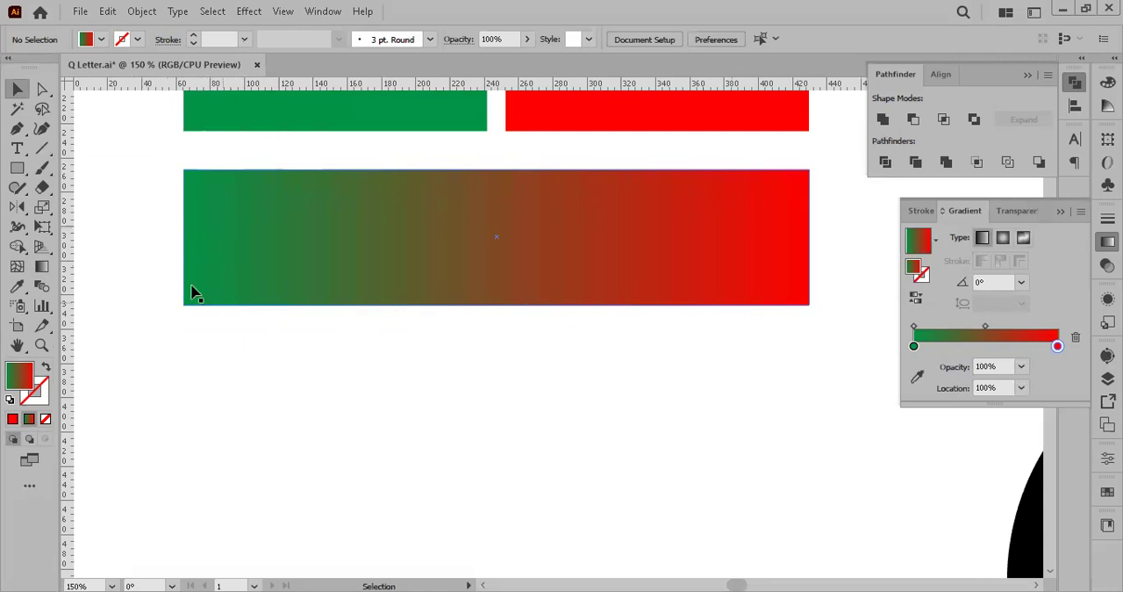
pyautogui.keyDown('alt'); pyautogui.scroll(-2, 322, 317); pyautogui.keyUp('alt')
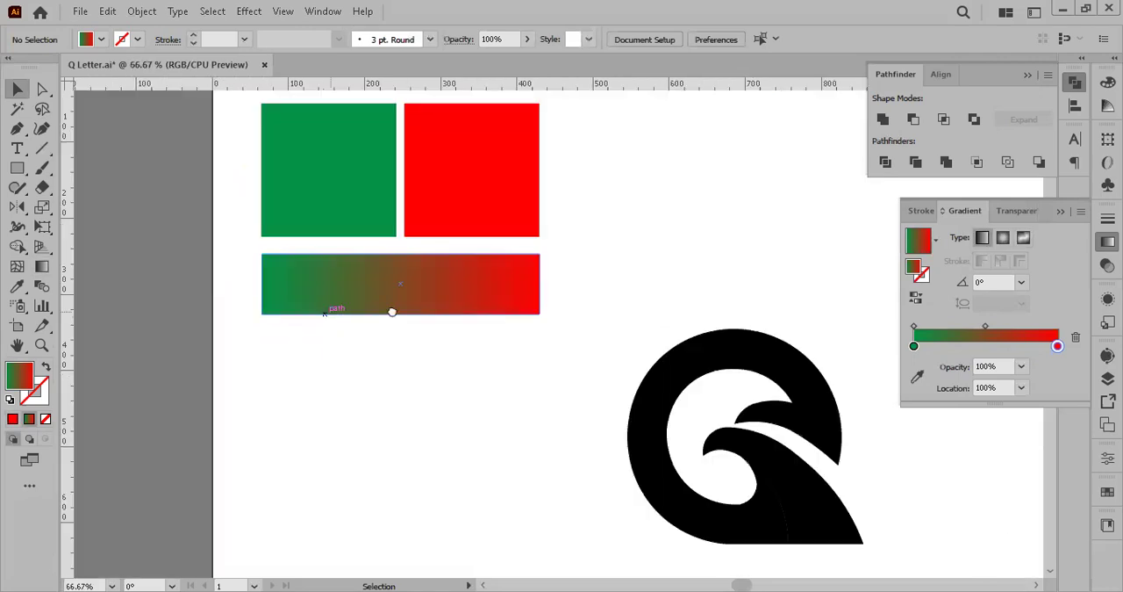
pyautogui.moveTo(502, 366); pyautogui.dragTo(391, 311)
pyautogui.keyDown('alt'); pyautogui.scroll(-1, 462, 289); pyautogui.keyUp('alt')
pyautogui.moveTo(446, 278); pyautogui.dragTo(350, 270)
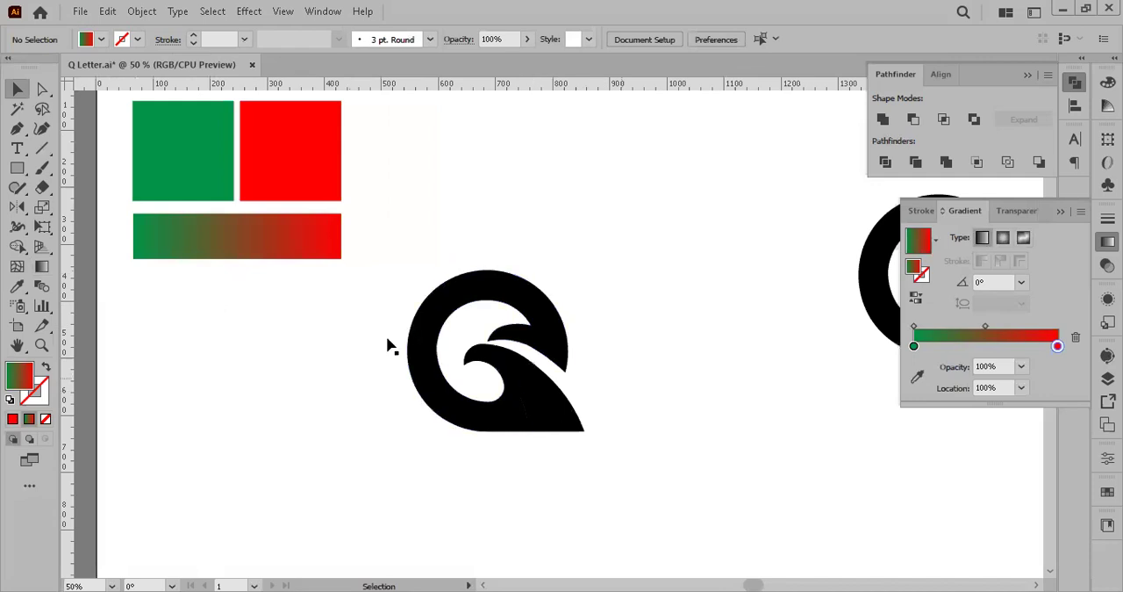
pyautogui.scroll(1, 391, 345)
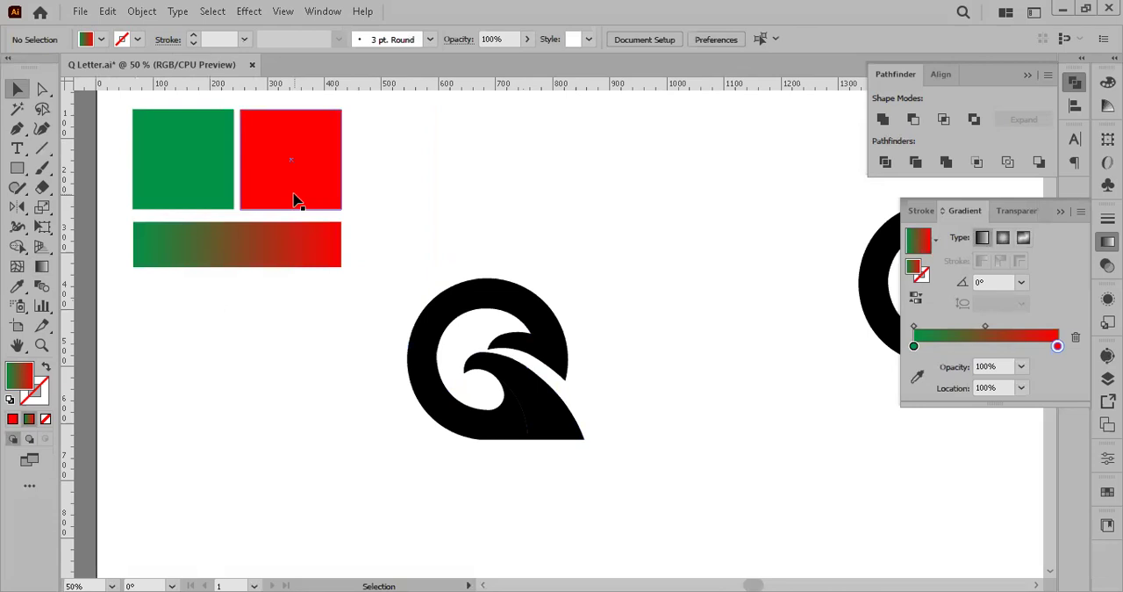
# Step: Recolour the green square by sampling the red square, and darken its fill to dark red #9B0202
pyautogui.click(195, 176)
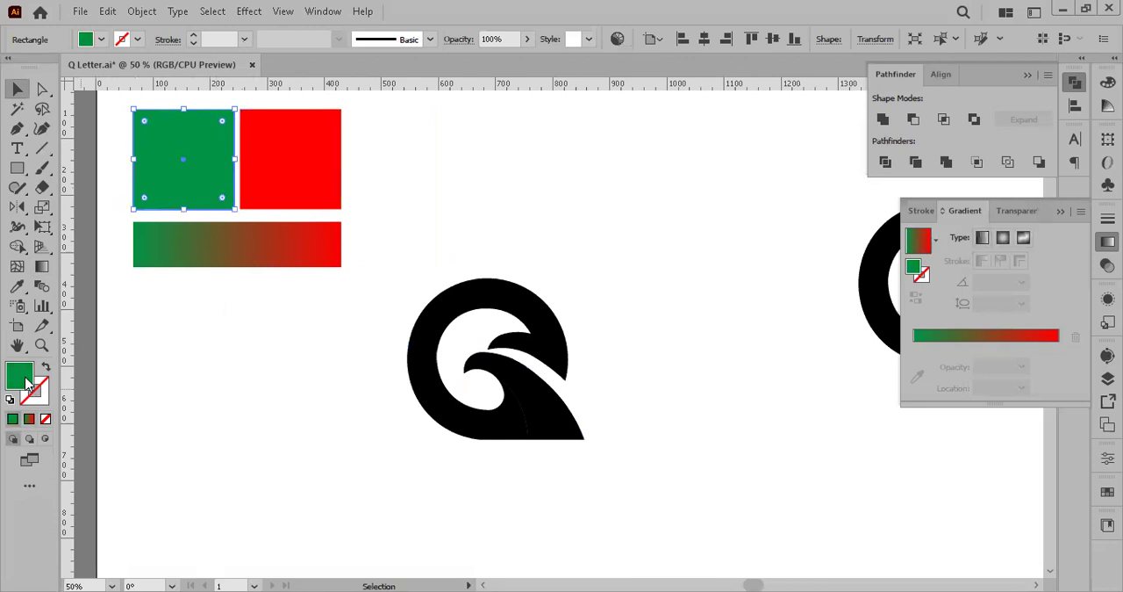
pyautogui.press('i')
pyautogui.click(293, 171)
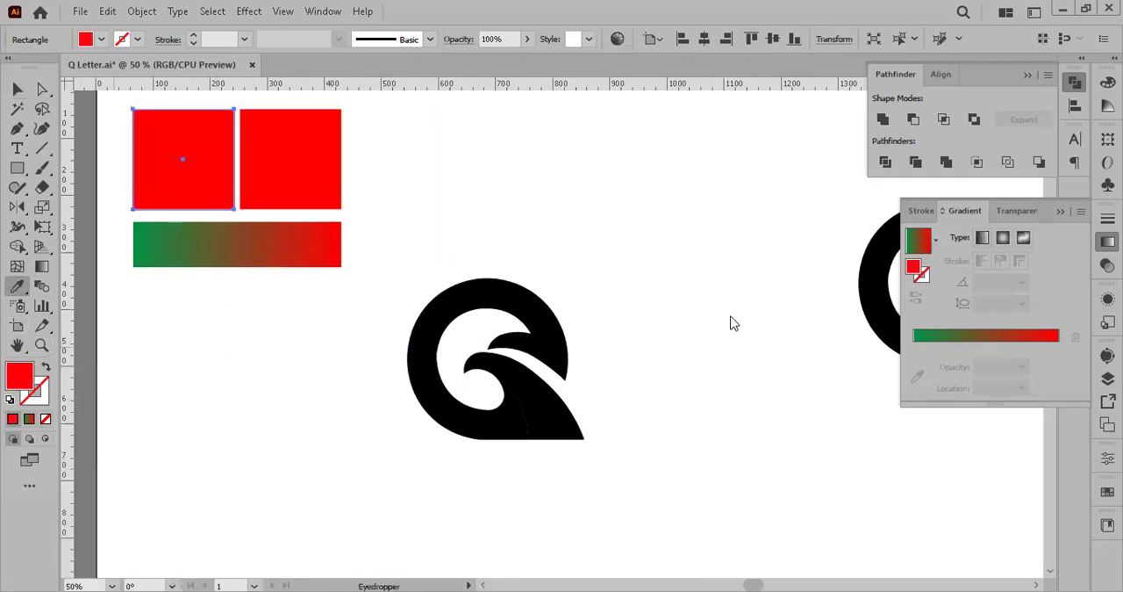
pyautogui.click(870, 308)
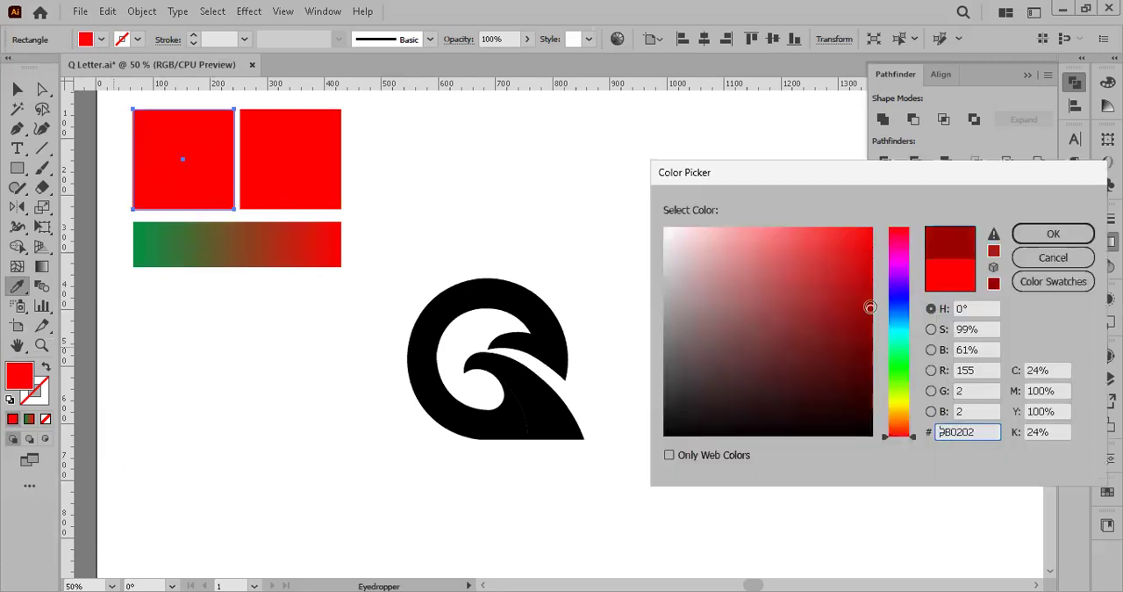
pyautogui.click(1037, 239)
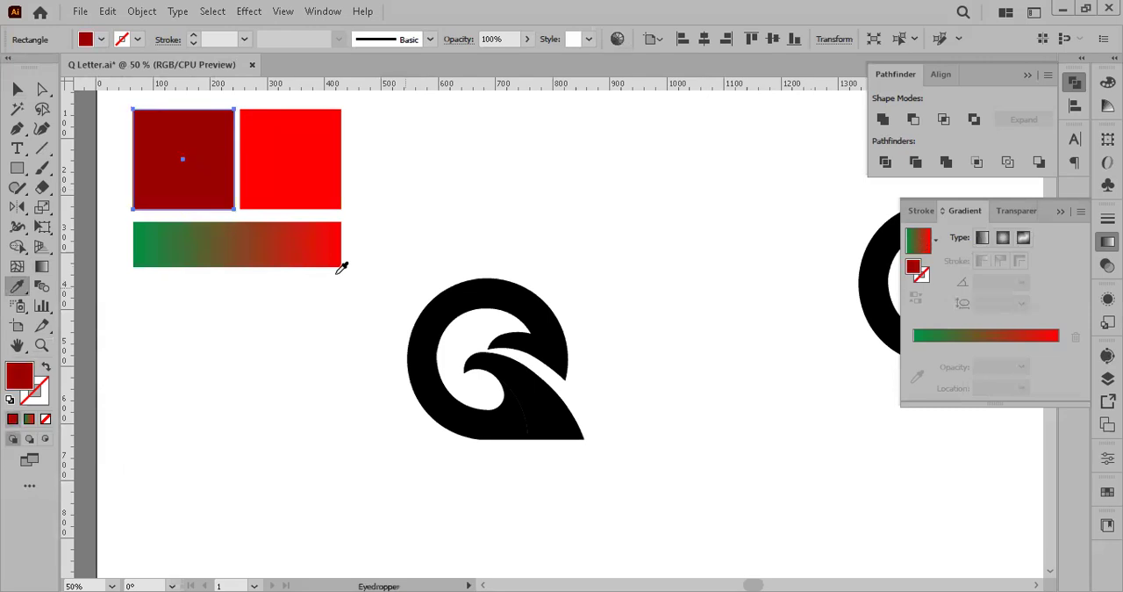
# Step: Recolour the gradient bar's green stop at 0% by sampling the dark red square, and deselect the bar
pyautogui.click(18, 90)
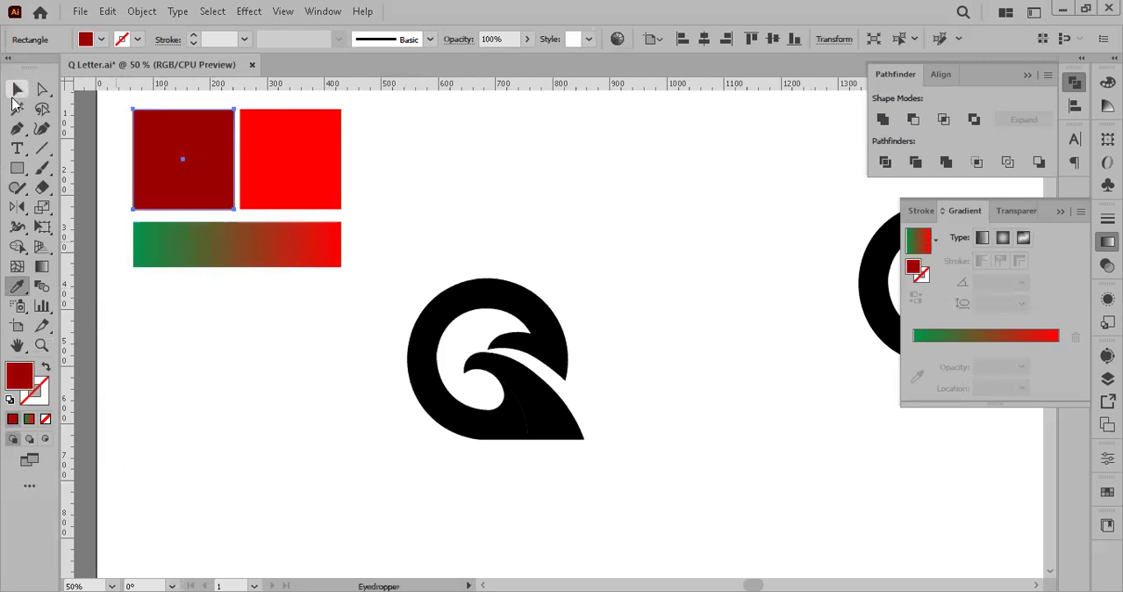
pyautogui.click(213, 351)
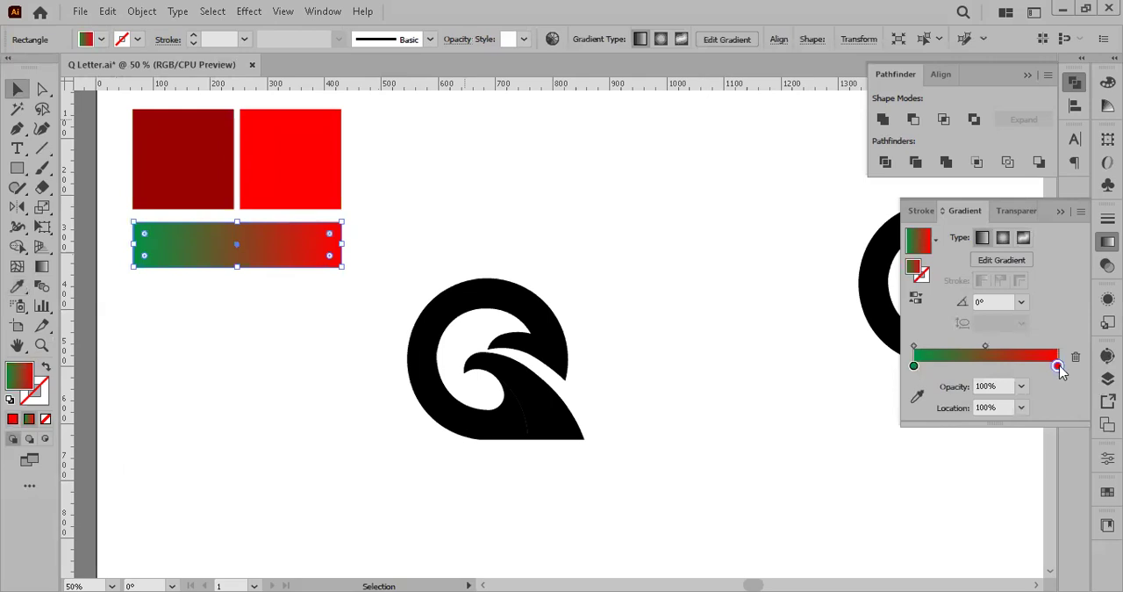
pyautogui.click(913, 366)
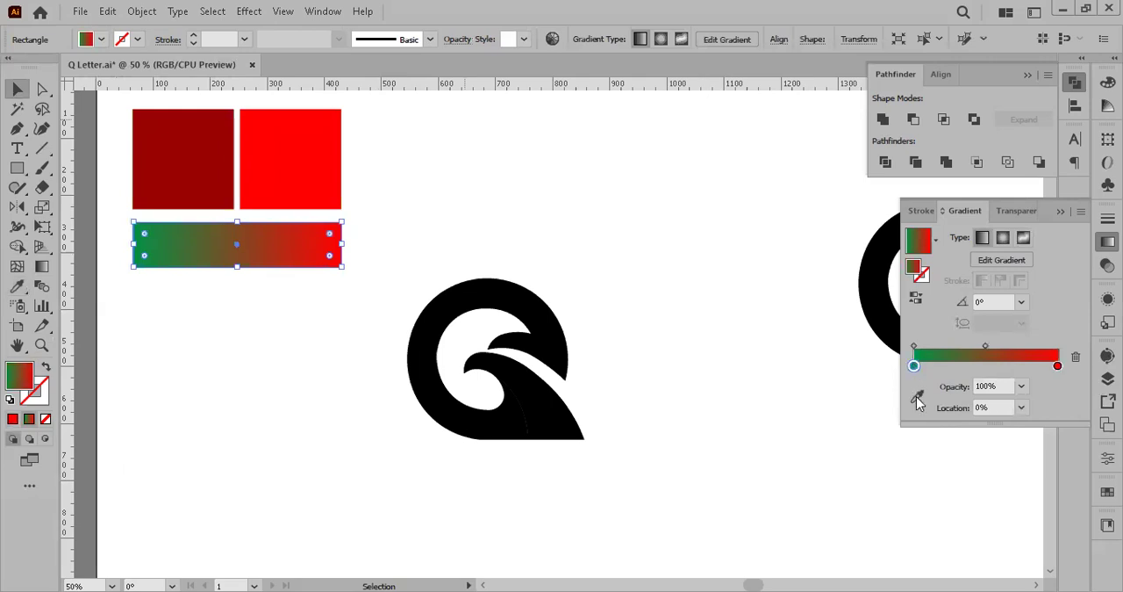
pyautogui.click(917, 395)
pyautogui.click(199, 207)
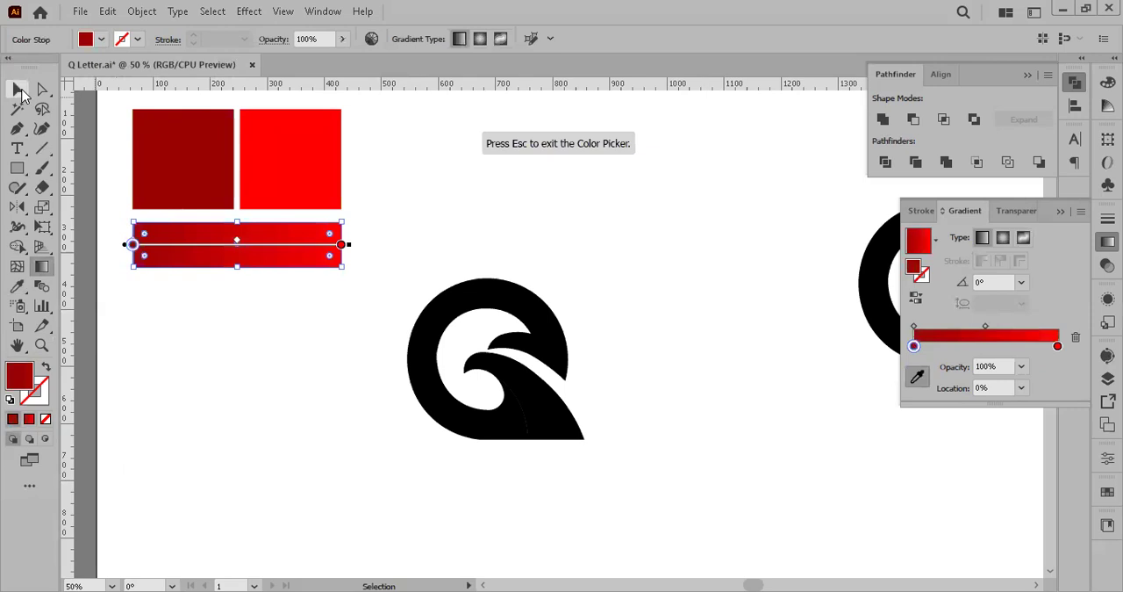
pyautogui.click(21, 91)
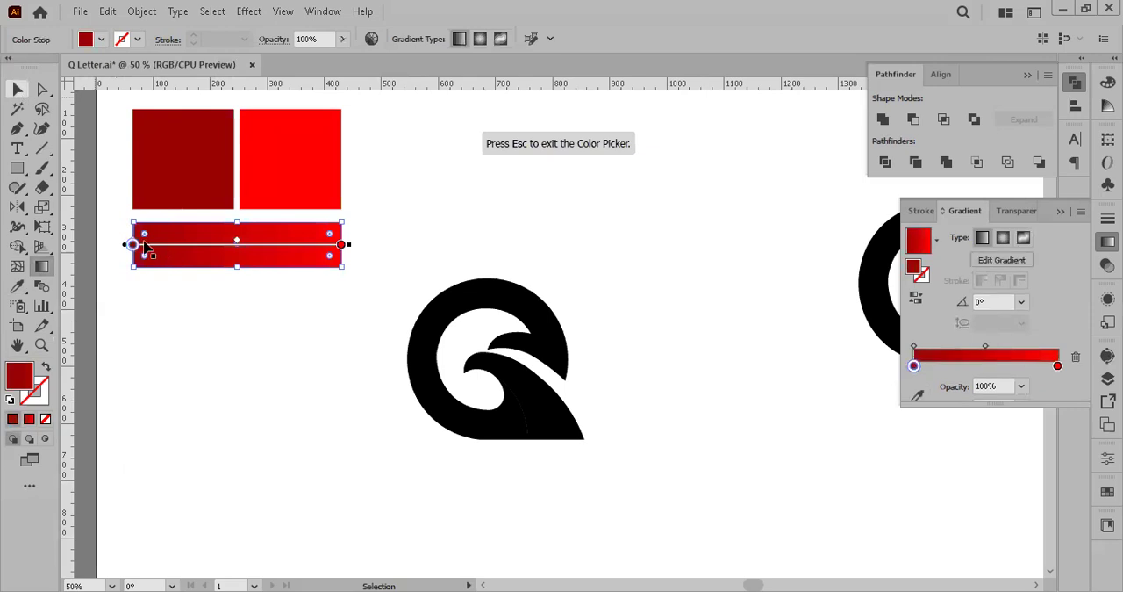
pyautogui.click(231, 291)
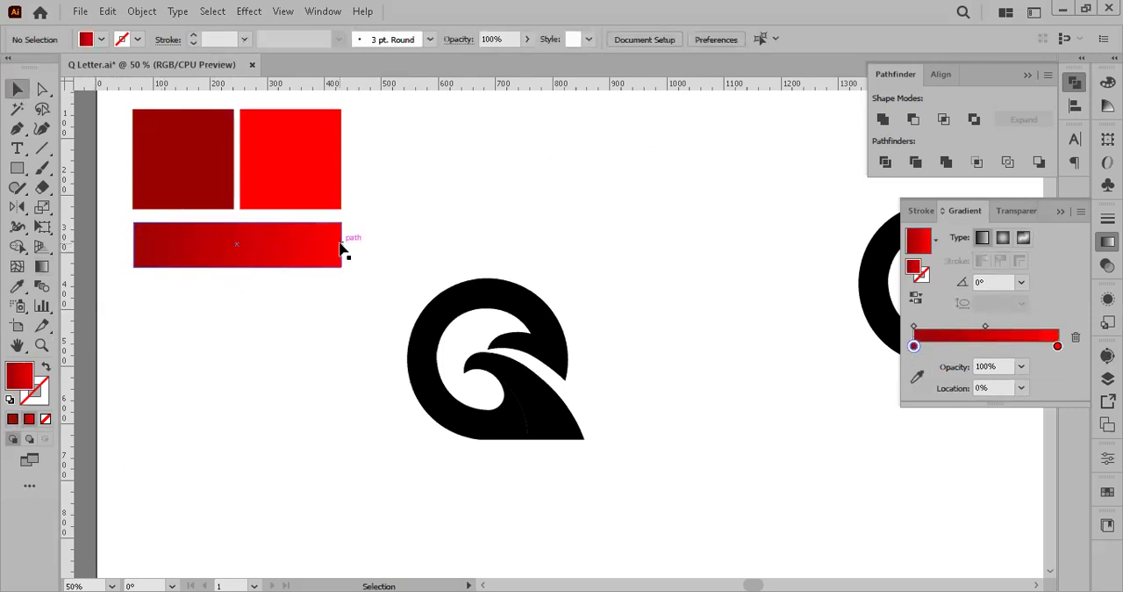
pyautogui.click(189, 195)
pyautogui.click(299, 194)
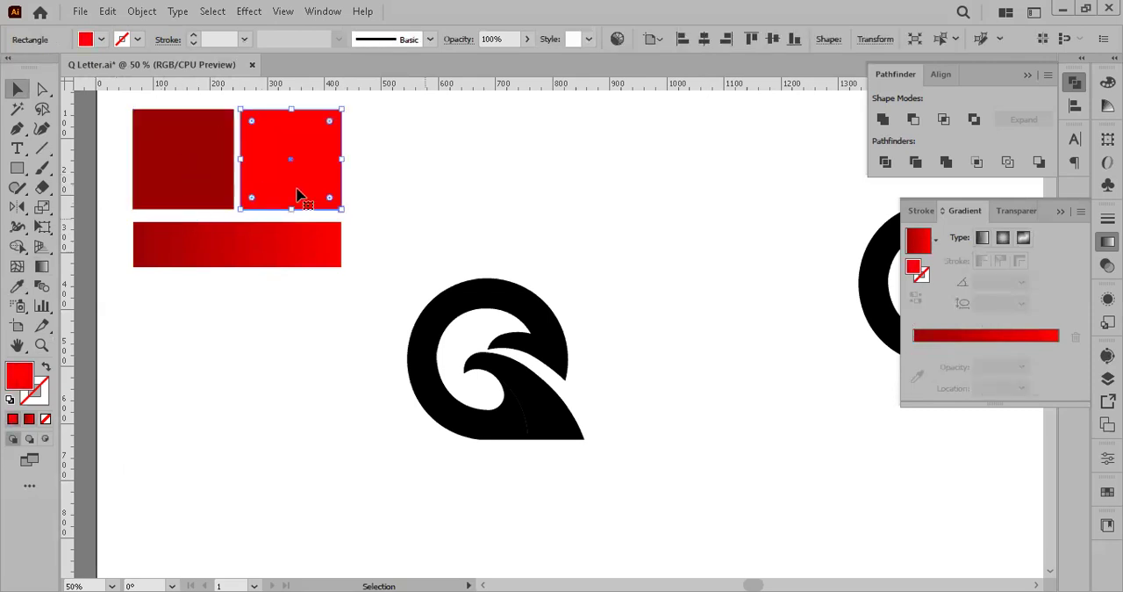
pyautogui.click(388, 293)
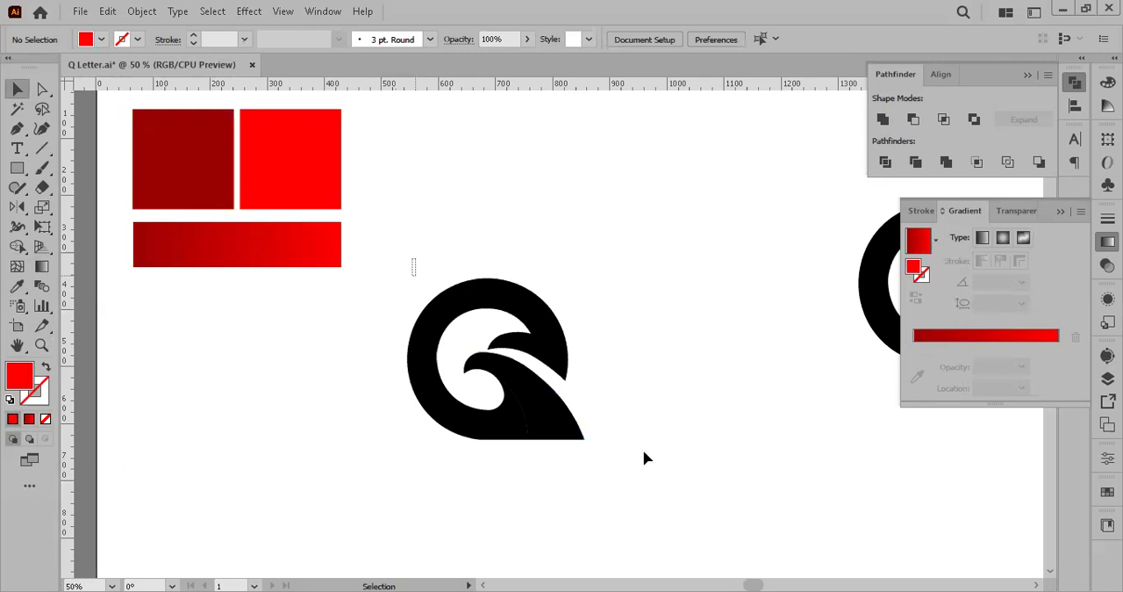
# Step: Fill the black Q wave logo beside the squares with the gradient sampled from the dark-to-bright red bar, and deselect it
pyautogui.moveTo(413, 260); pyautogui.dragTo(644, 457)
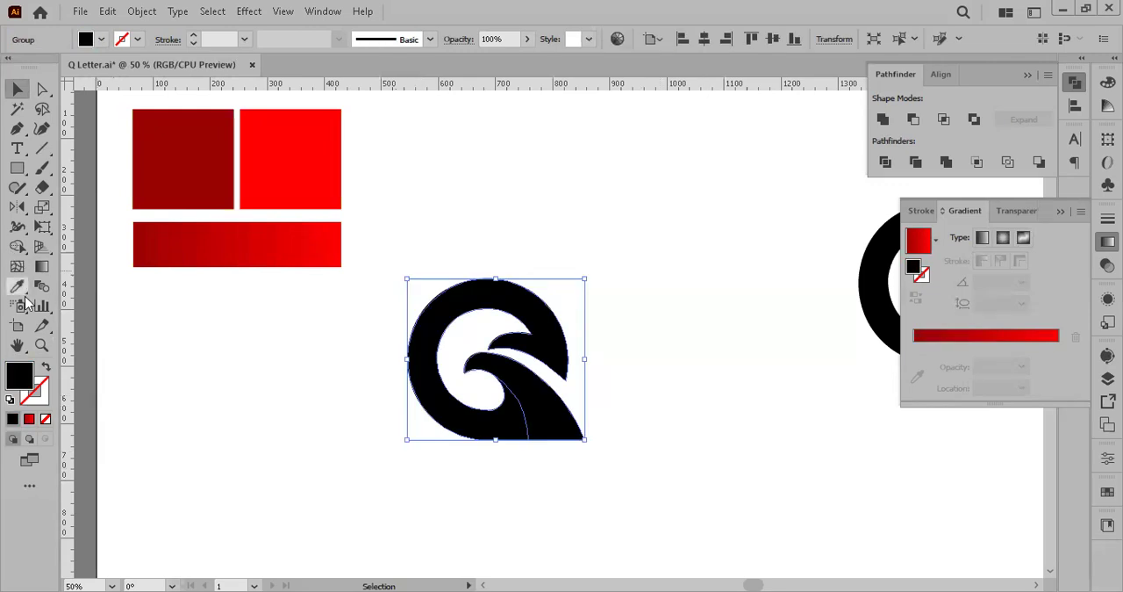
pyautogui.moveTo(123, 218); pyautogui.dragTo(363, 281)
pyautogui.click(487, 426)
pyautogui.click(17, 287)
pyautogui.click(206, 246)
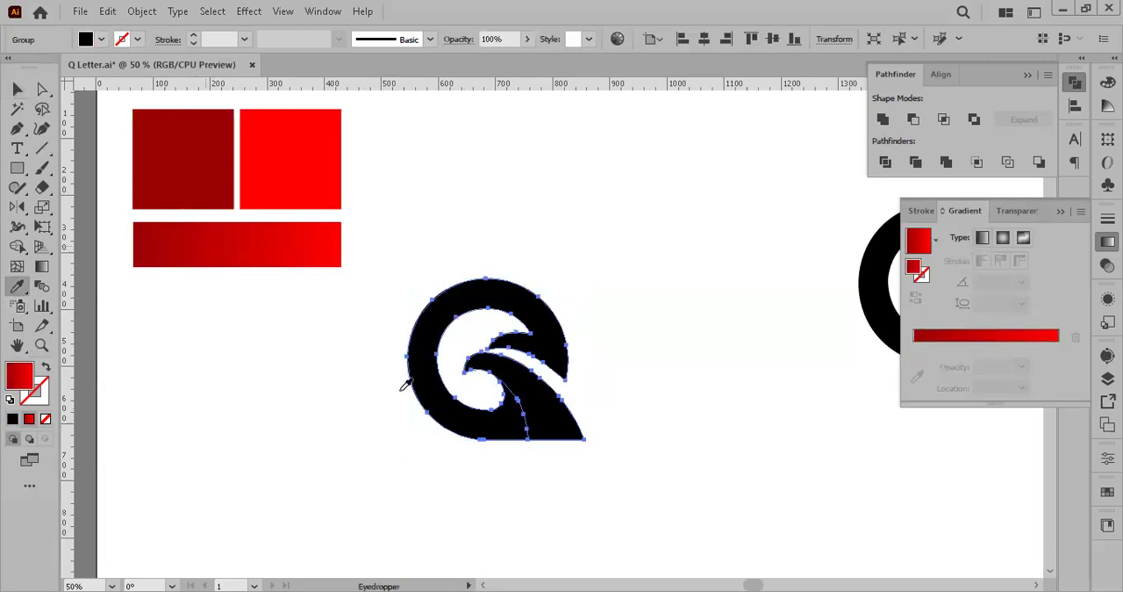
pyautogui.click(18, 89)
pyautogui.click(731, 288)
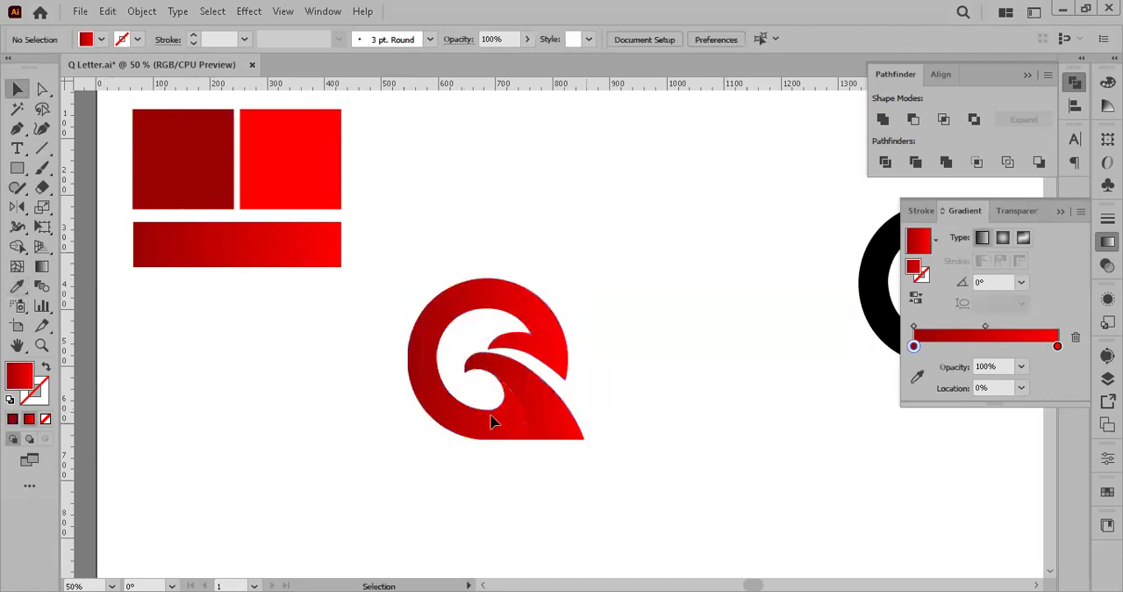
# Step: Redirect the gradient on the Q's ring piece to about 130°, from dark red near the tail to bright red at the upper left
pyautogui.hotkey('ctrl', '+')
pyautogui.hotkey('ctrl', '+')
pyautogui.moveTo(492, 415); pyautogui.dragTo(419, 269)
pyautogui.moveTo(344, 232); pyautogui.dragTo(322, 271)
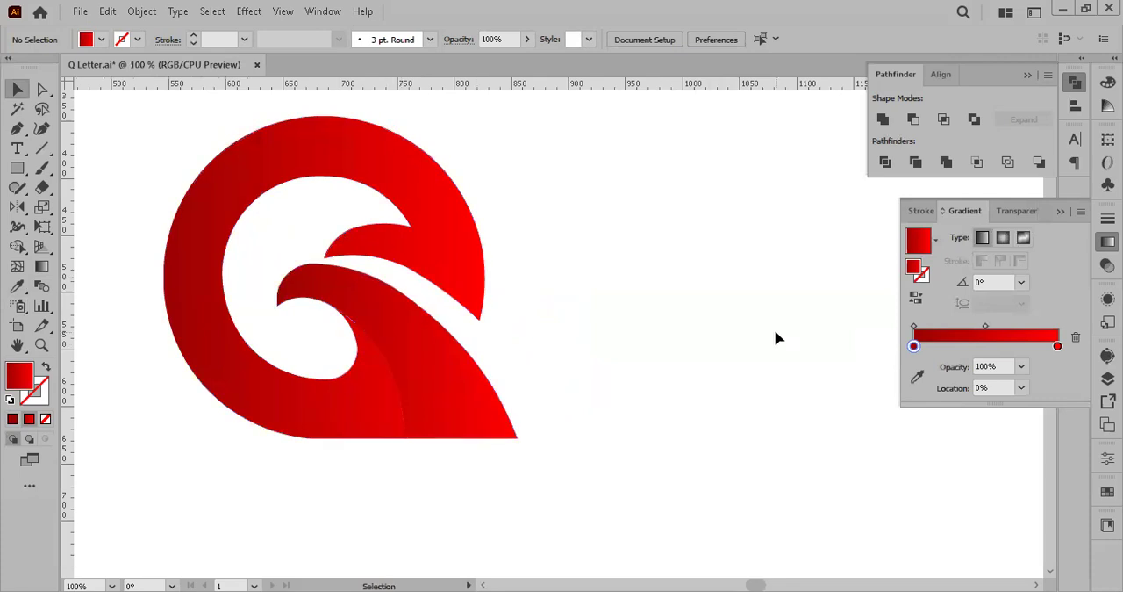
pyautogui.click(40, 89)
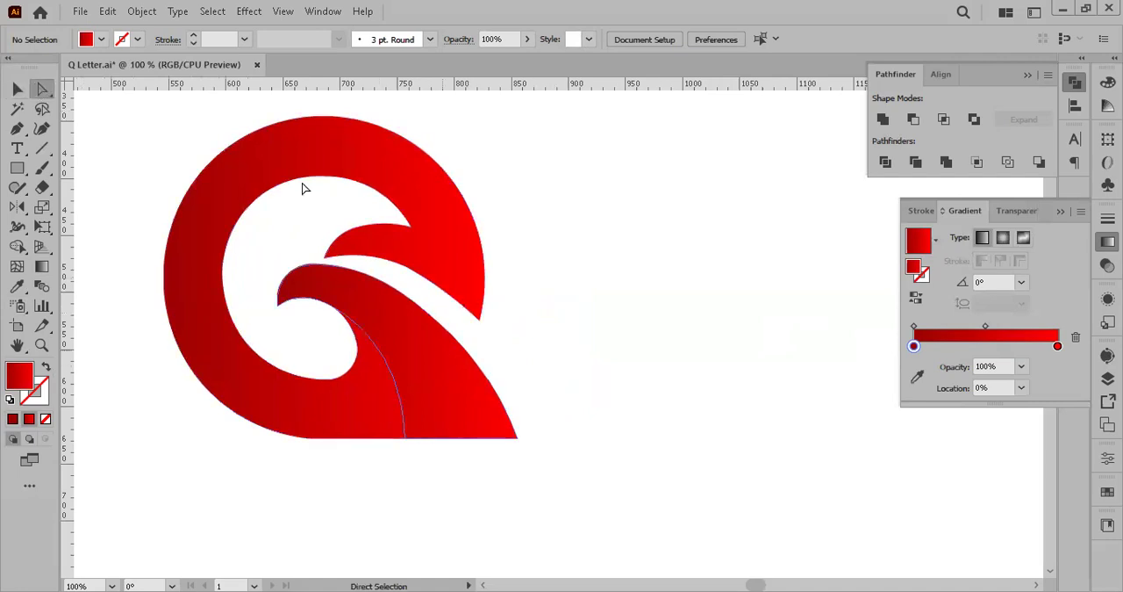
pyautogui.click(256, 199)
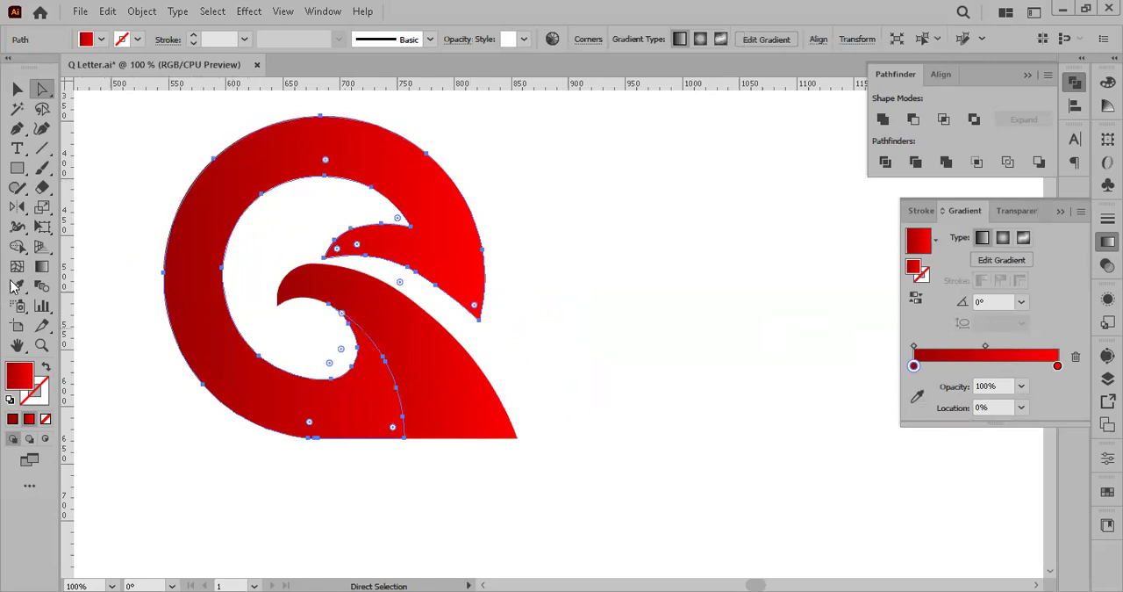
pyautogui.click(40, 268)
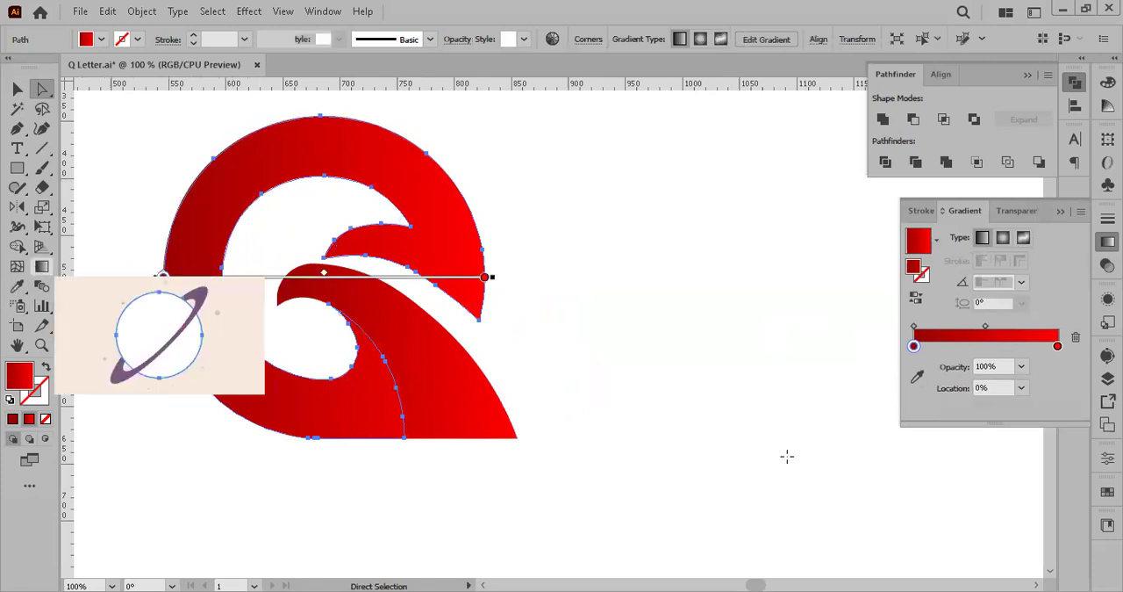
pyautogui.click(161, 278)
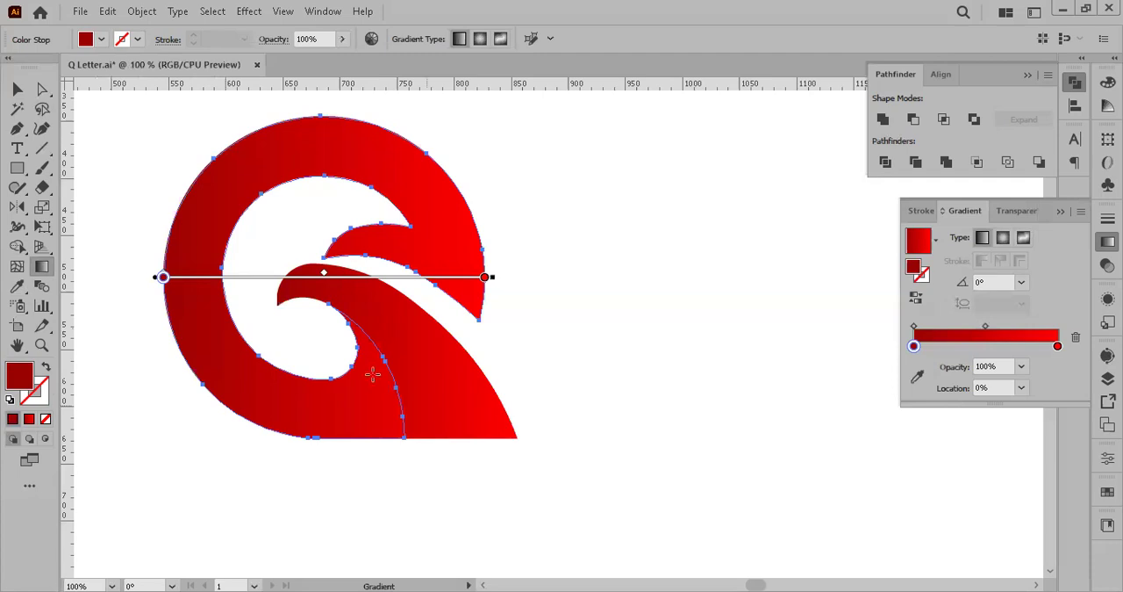
pyautogui.moveTo(443, 412); pyautogui.dragTo(272, 215)
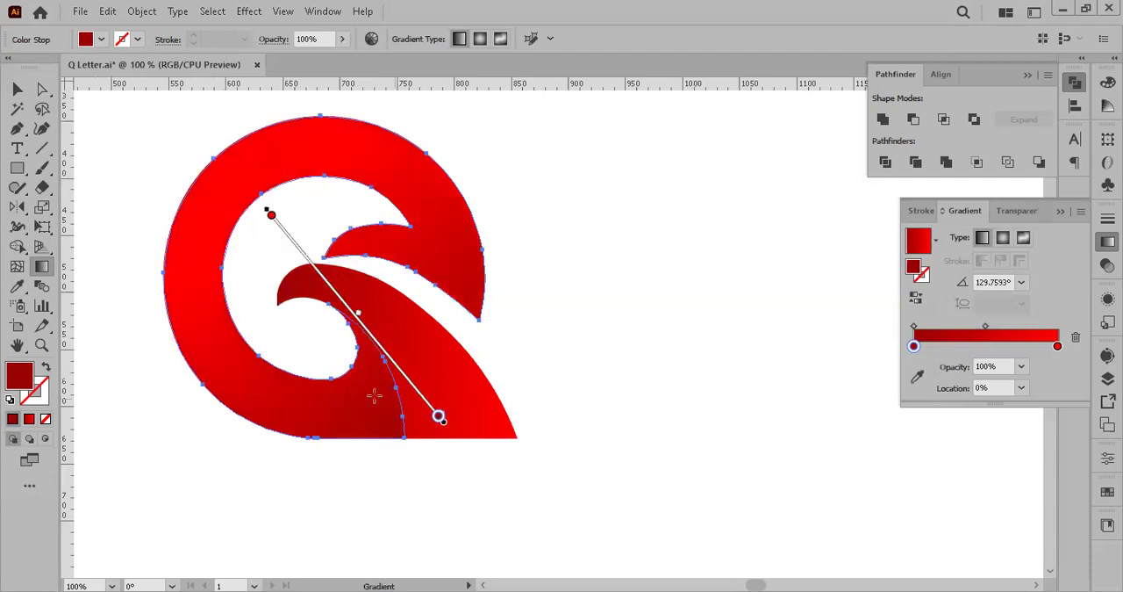
pyautogui.click(16, 90)
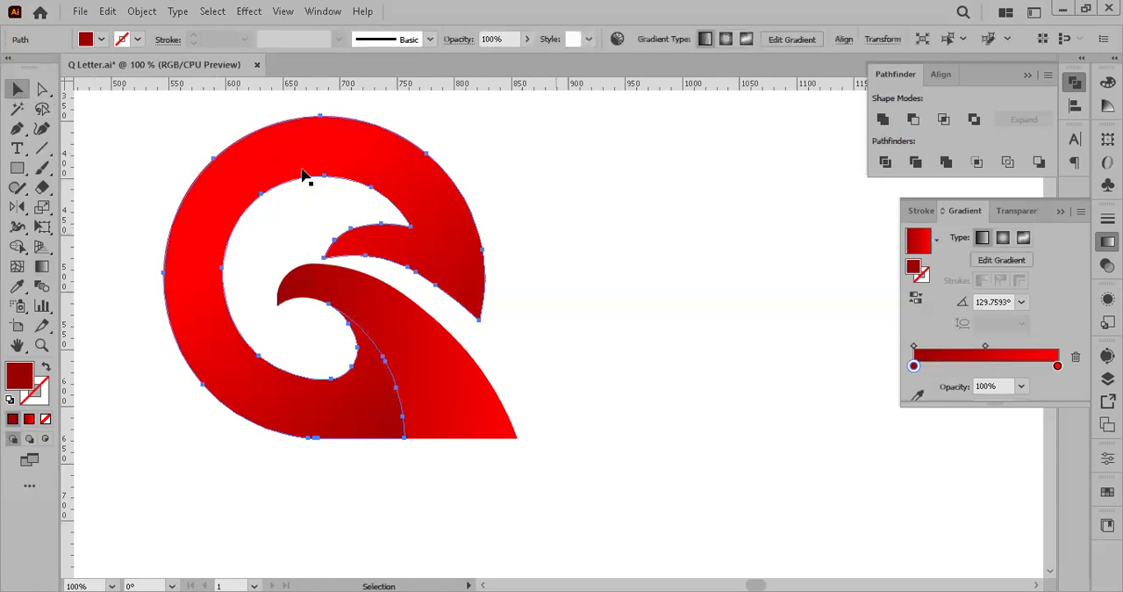
pyautogui.hotkey('ctrl', 'shift', 'a')
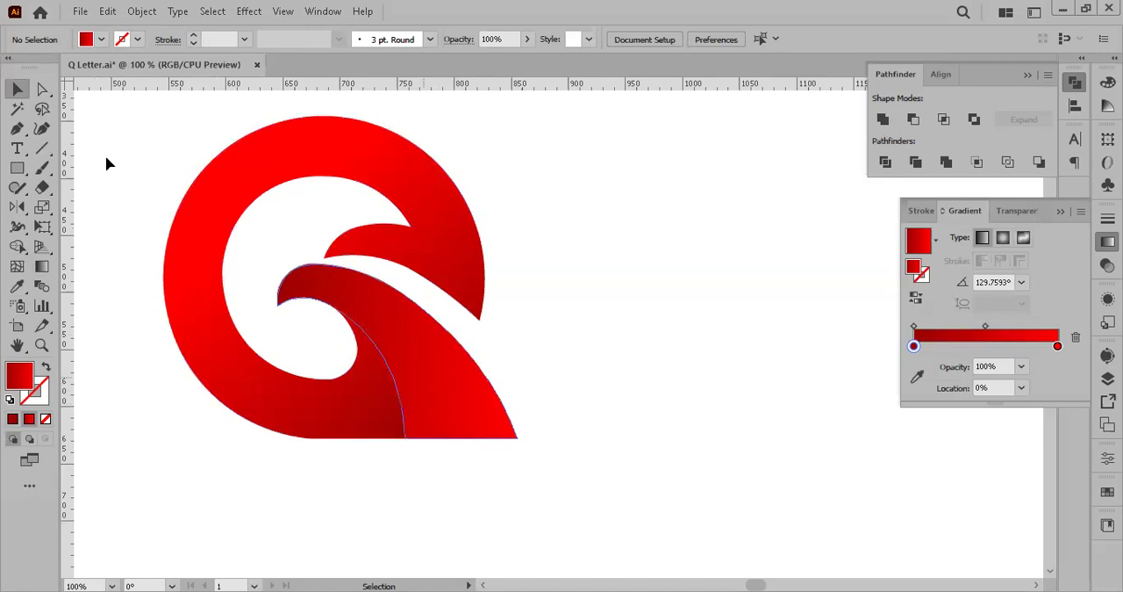
# Step: Angle the tail piece's gradient to about -96°, running from dark red above to bright red below, and shift it slightly upward
pyautogui.click(44, 90)
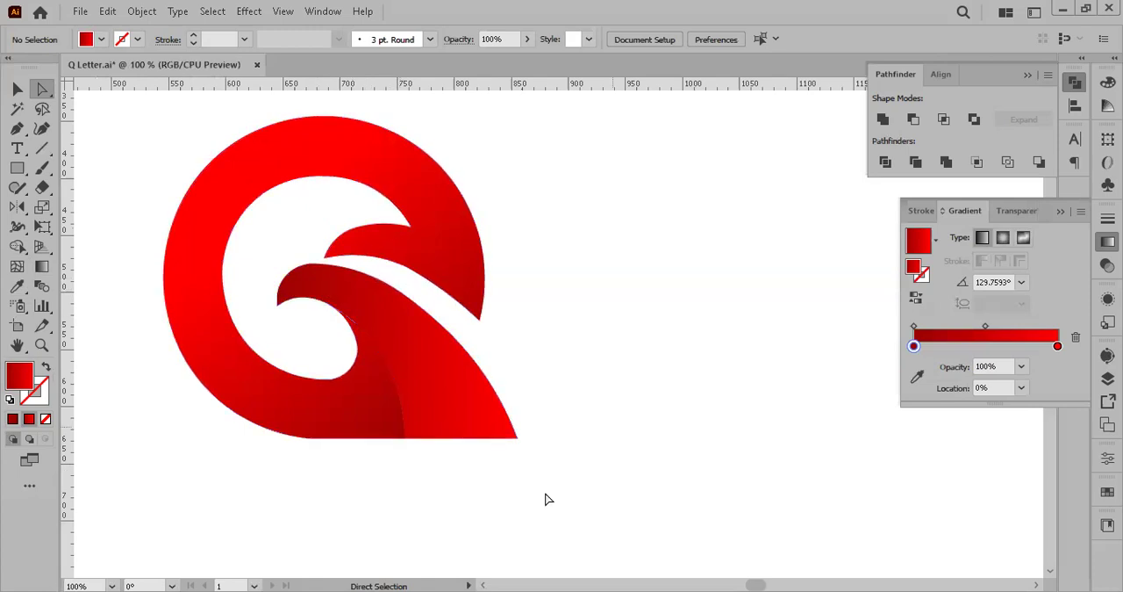
pyautogui.click(364, 400)
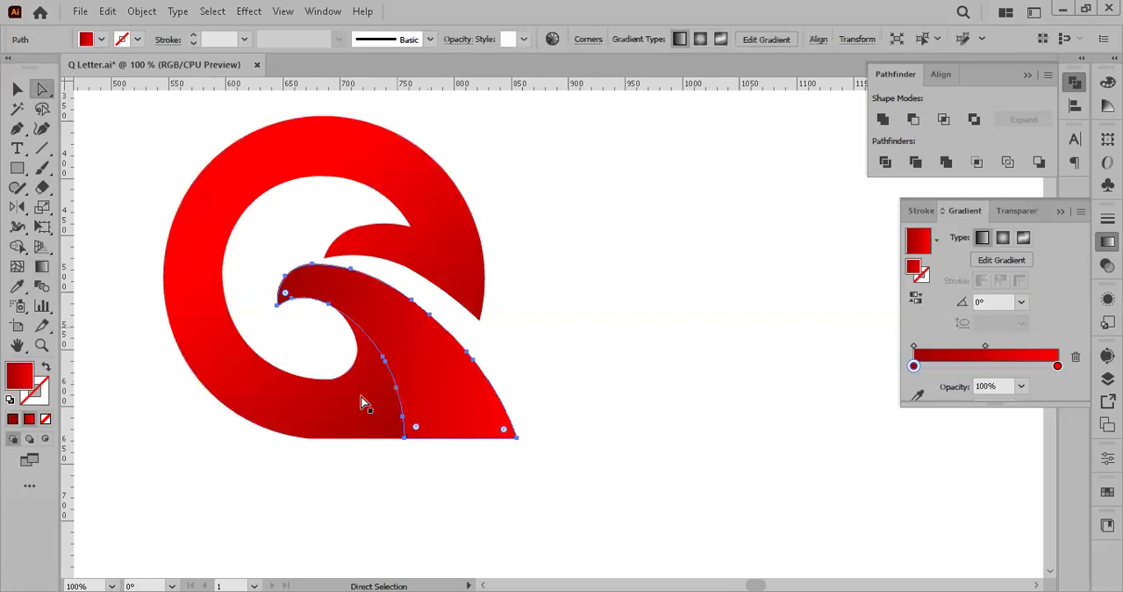
pyautogui.click(37, 272)
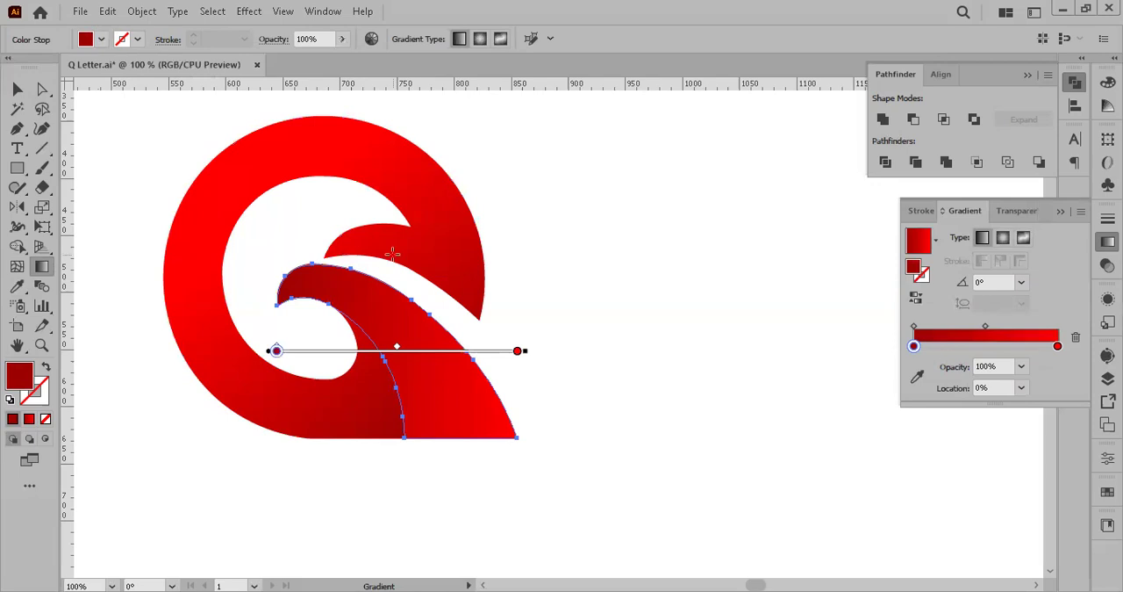
pyautogui.moveTo(405, 253); pyautogui.dragTo(376, 403)
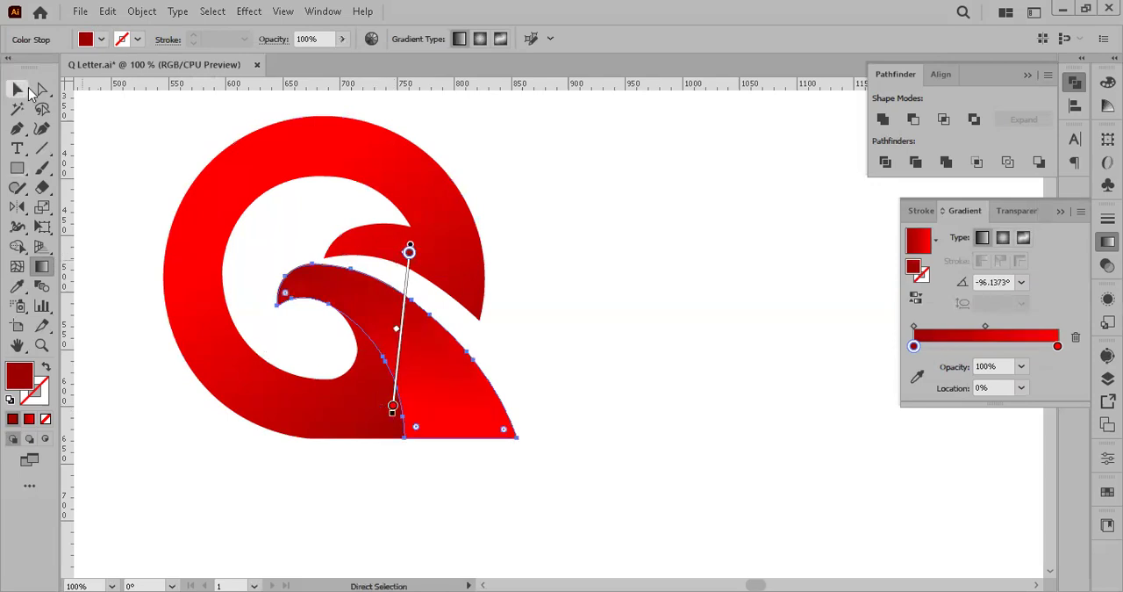
pyautogui.moveTo(405, 275)
pyautogui.mouseDown()
pyautogui.moveTo(378, 254)
pyautogui.moveTo(380, 240)
pyautogui.mouseUp()
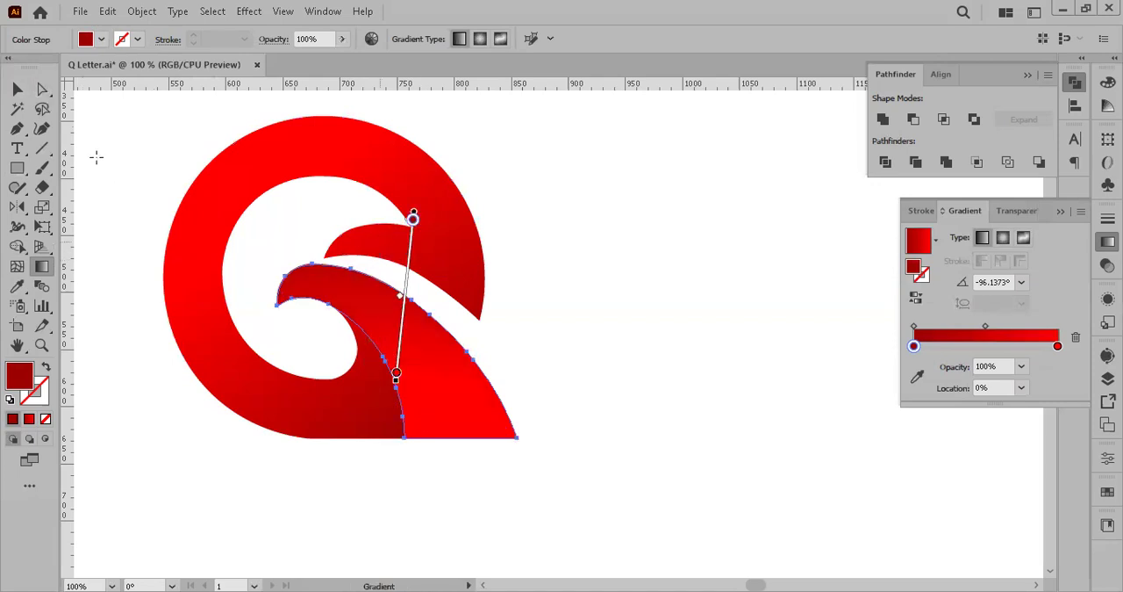
pyautogui.click(18, 90)
pyautogui.click(687, 422)
pyautogui.moveTo(550, 418); pyautogui.dragTo(582, 419)
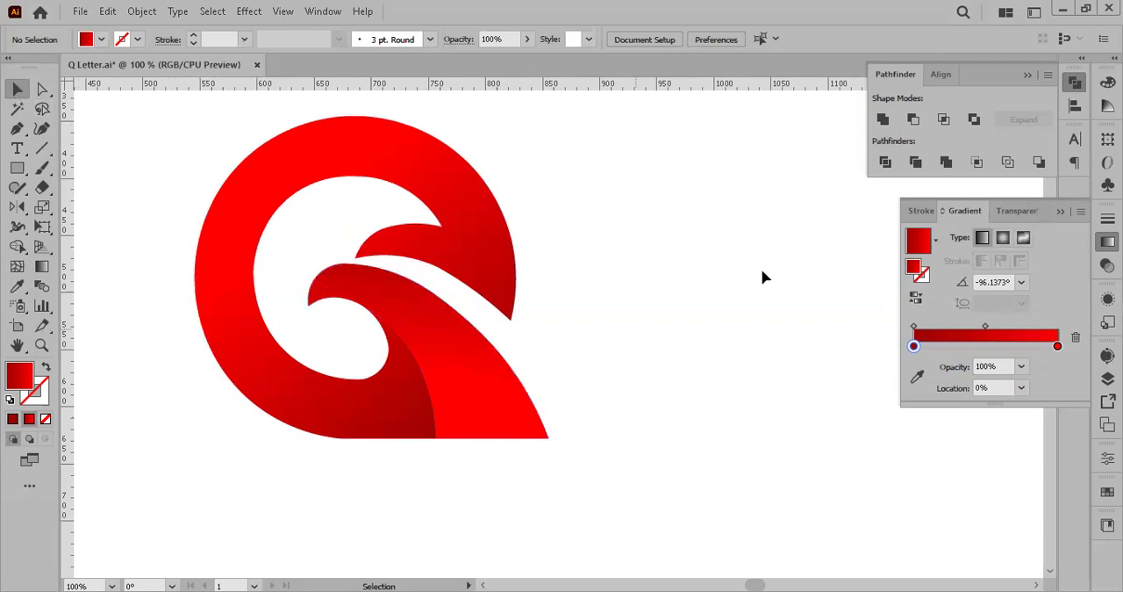
# Step: Move the red gradient Q logo beside the black one and compare both with the panels hidden
pyautogui.scroll(-2, 766, 277)
pyautogui.moveTo(554, 293); pyautogui.dragTo(608, 219)
pyautogui.scroll(2, 702, 335)
pyautogui.moveTo(635, 262); pyautogui.dragTo(458, 427)
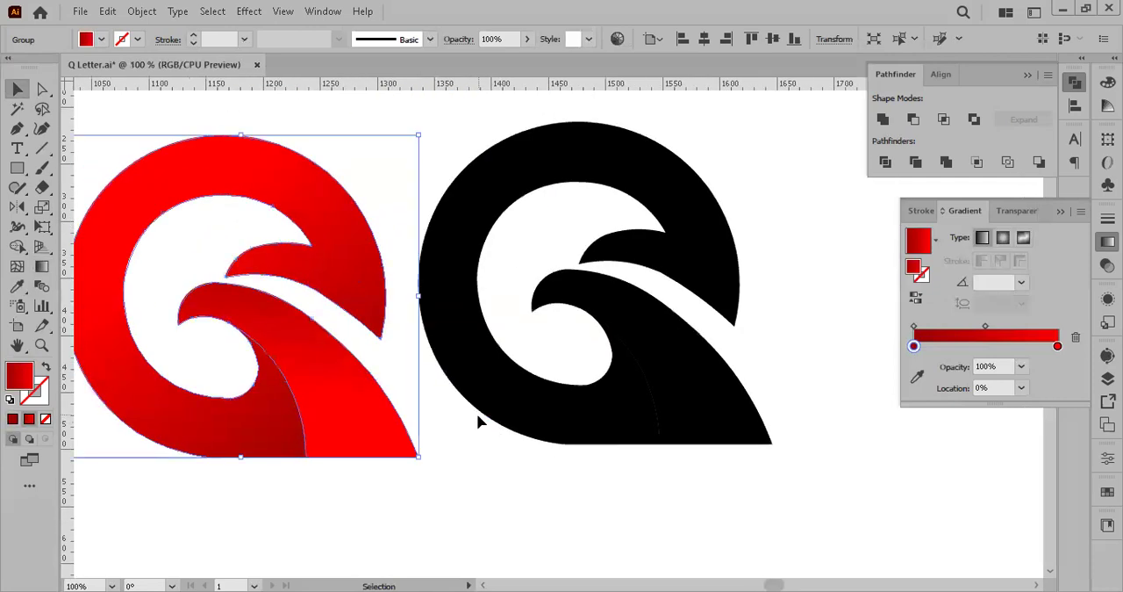
pyautogui.press('Tab')
pyautogui.moveTo(743, 336); pyautogui.dragTo(921, 299)
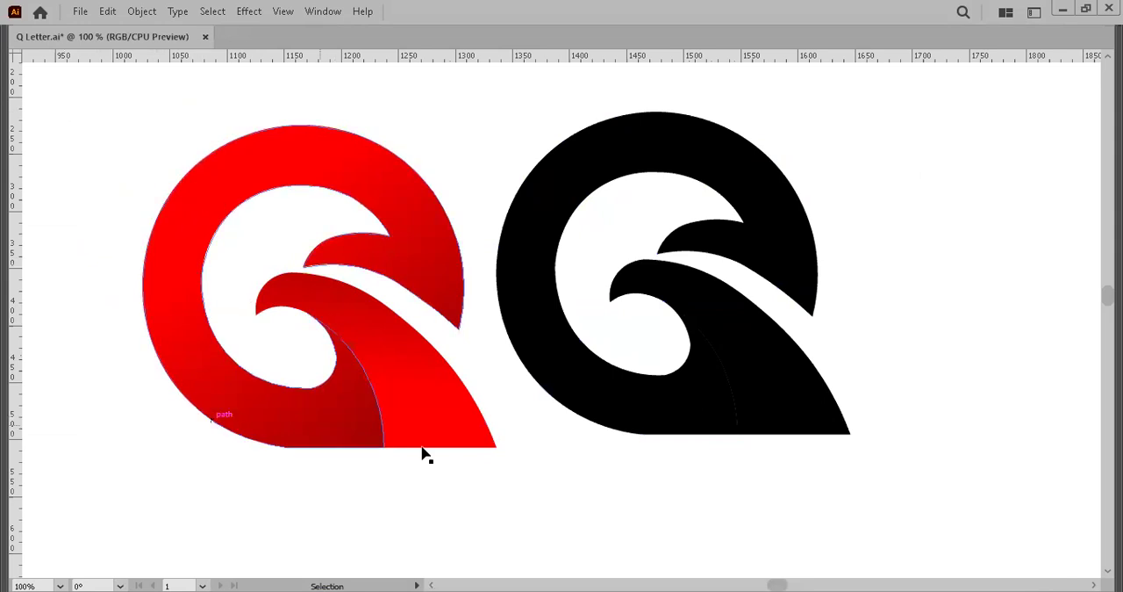
pyautogui.moveTo(45, 103); pyautogui.dragTo(939, 425)
pyautogui.click(938, 420)
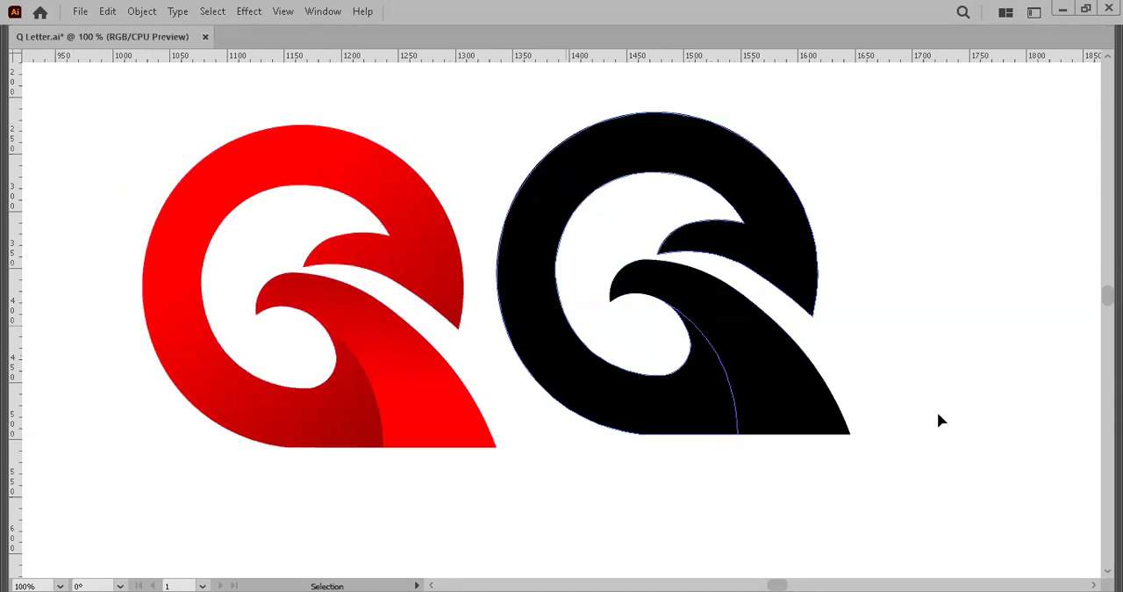
pyautogui.press('Tab')
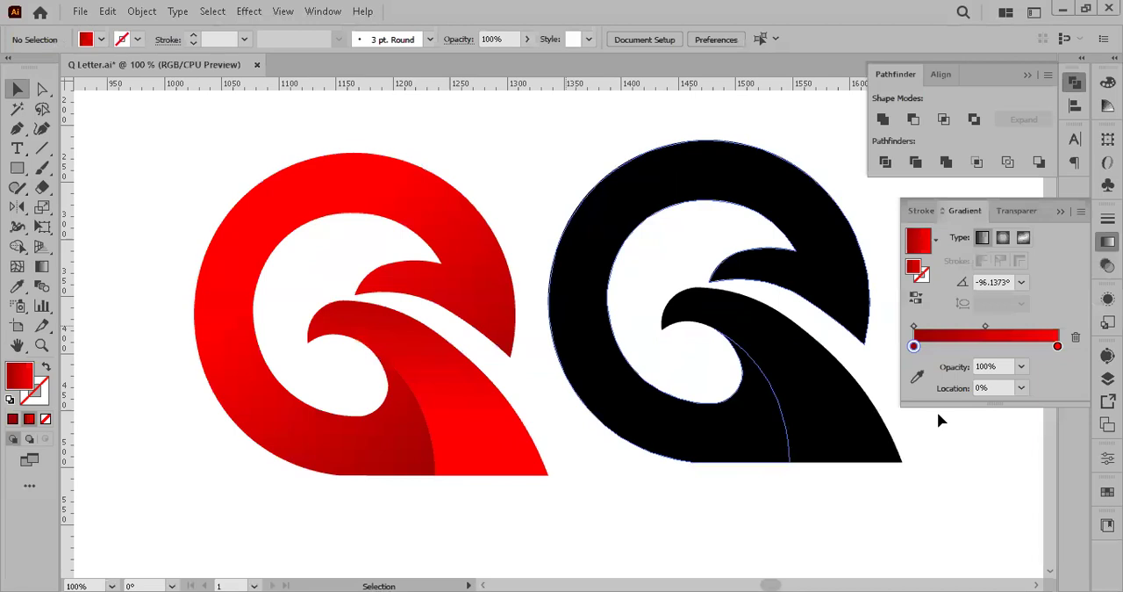
# Step: Move the red Q logo beside the colour squares, and place a copy of the black Q logo below and to its right
pyautogui.scroll(-4, 482, 255)
pyautogui.moveTo(476, 288)
pyautogui.mouseDown()
pyautogui.moveTo(544, 360)
pyautogui.moveTo(701, 271)
pyautogui.moveTo(389, 322)
pyautogui.mouseUp()
pyautogui.moveTo(614, 345)
pyautogui.mouseDown()
pyautogui.moveTo(593, 265)
pyautogui.moveTo(443, 380)
pyautogui.mouseUp()
pyautogui.scroll(2, 478, 329)
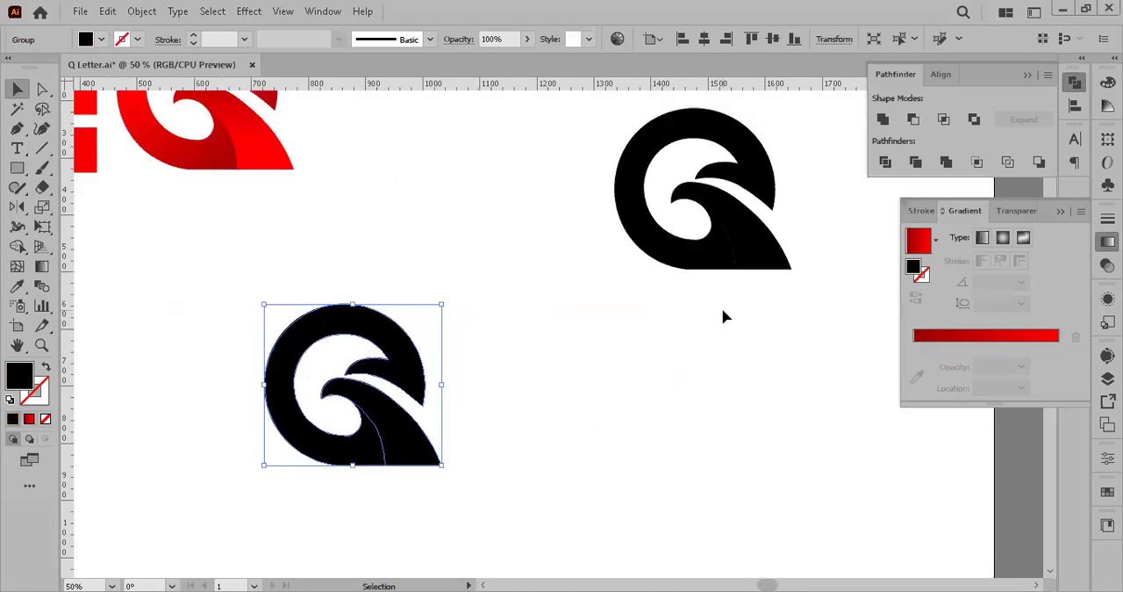
# Step: Move the original black Q logo off the artboard, above the turquoise Q logo, and deselect it
pyautogui.scroll(-4, 723, 314)
pyautogui.moveTo(731, 268); pyautogui.dragTo(871, 192)
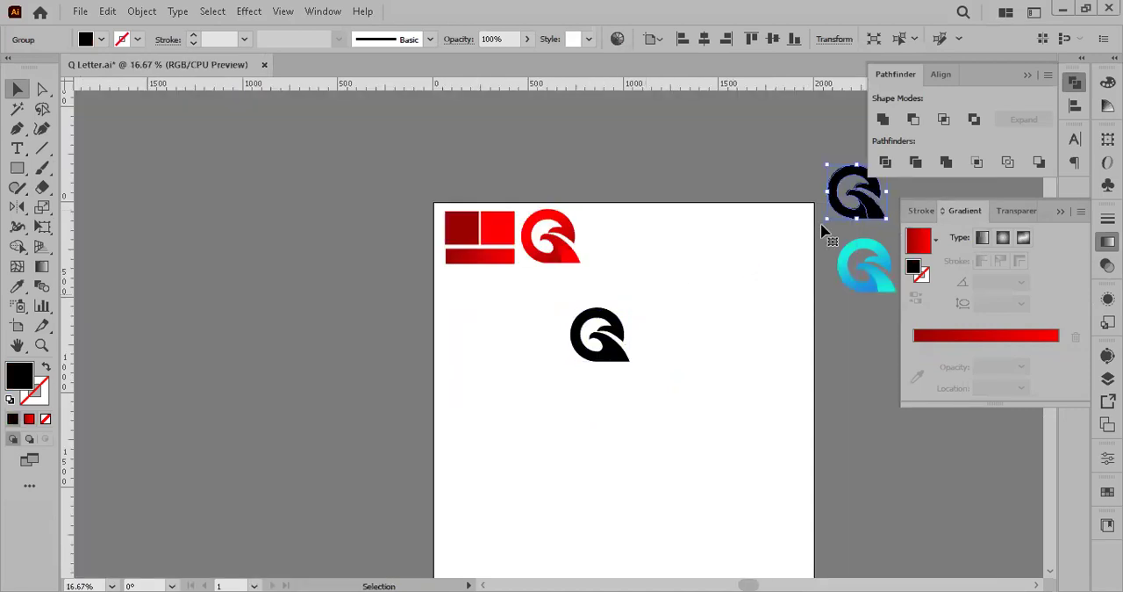
pyautogui.click(822, 231)
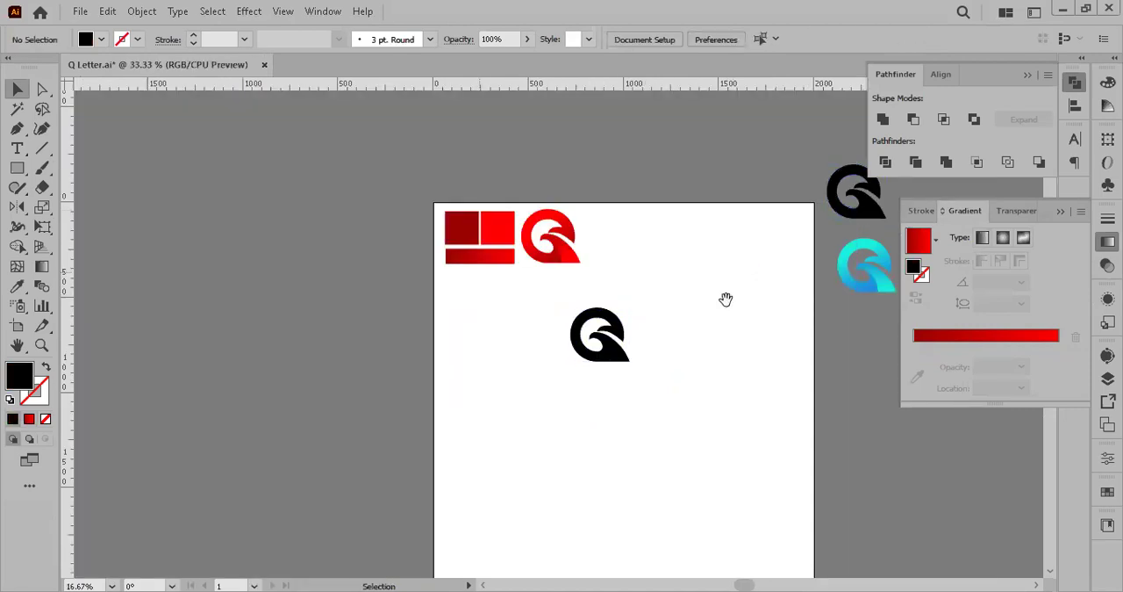
# Step: Move the red gradient bar off the artboard, above its top edge, leaving the two red colour squares in place
pyautogui.scroll(2, 726, 299)
pyautogui.moveTo(249, 193); pyautogui.dragTo(255, 200)
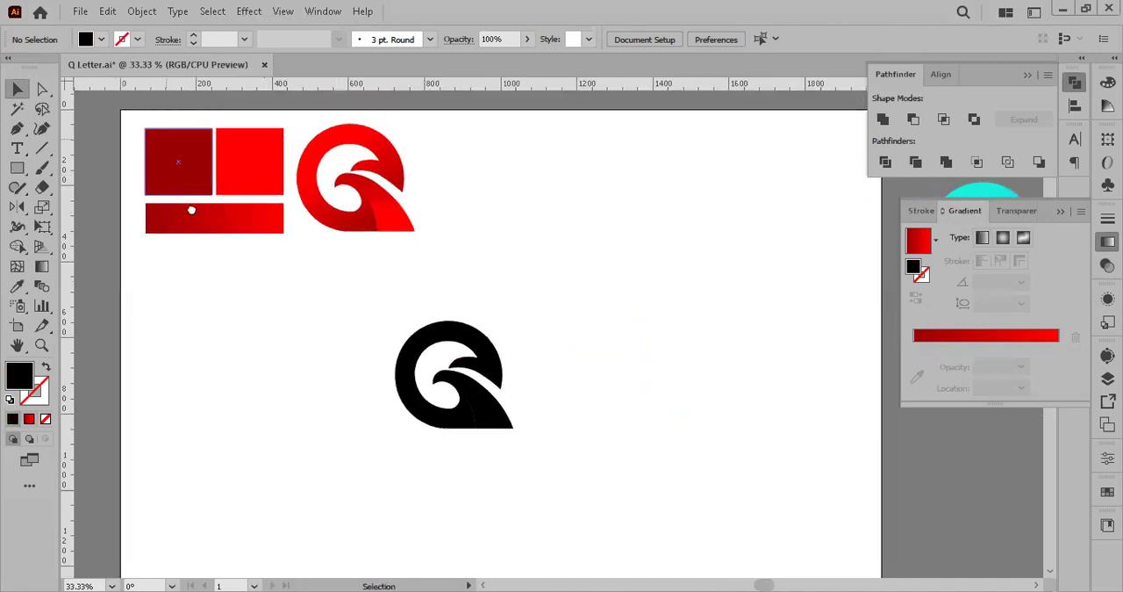
pyautogui.moveTo(157, 128); pyautogui.dragTo(231, 188)
pyautogui.moveTo(323, 276); pyautogui.dragTo(238, 220)
pyautogui.moveTo(163, 134); pyautogui.dragTo(312, 243)
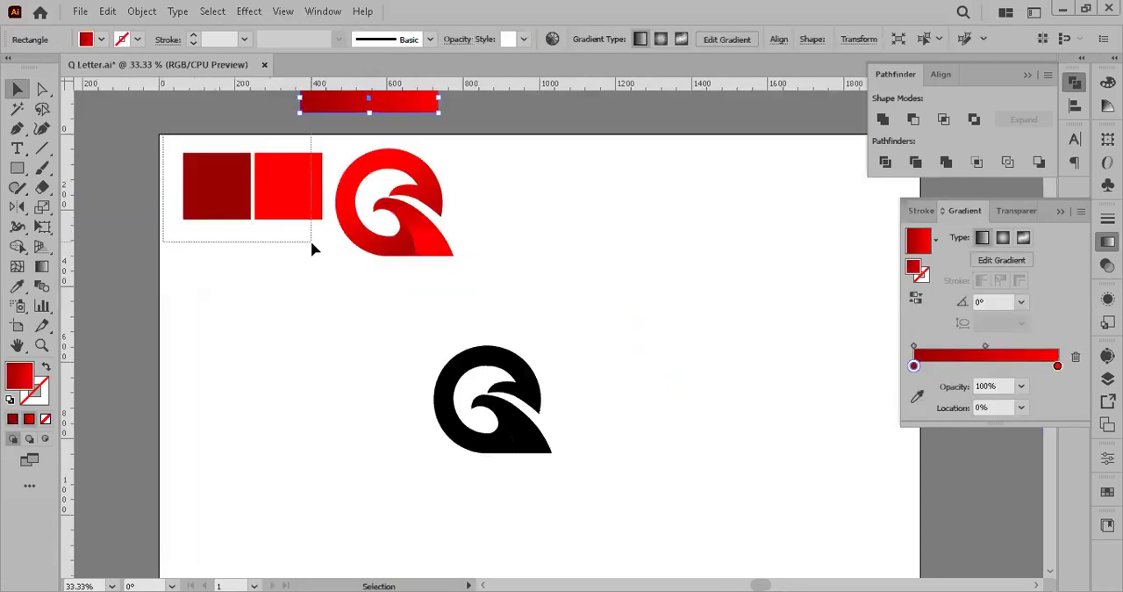
pyautogui.moveTo(376, 346); pyautogui.dragTo(321, 311)
# Step: Fill the black Q logo on the artboard with the White, Black linear gradient preset
pyautogui.moveTo(358, 276); pyautogui.dragTo(614, 450)
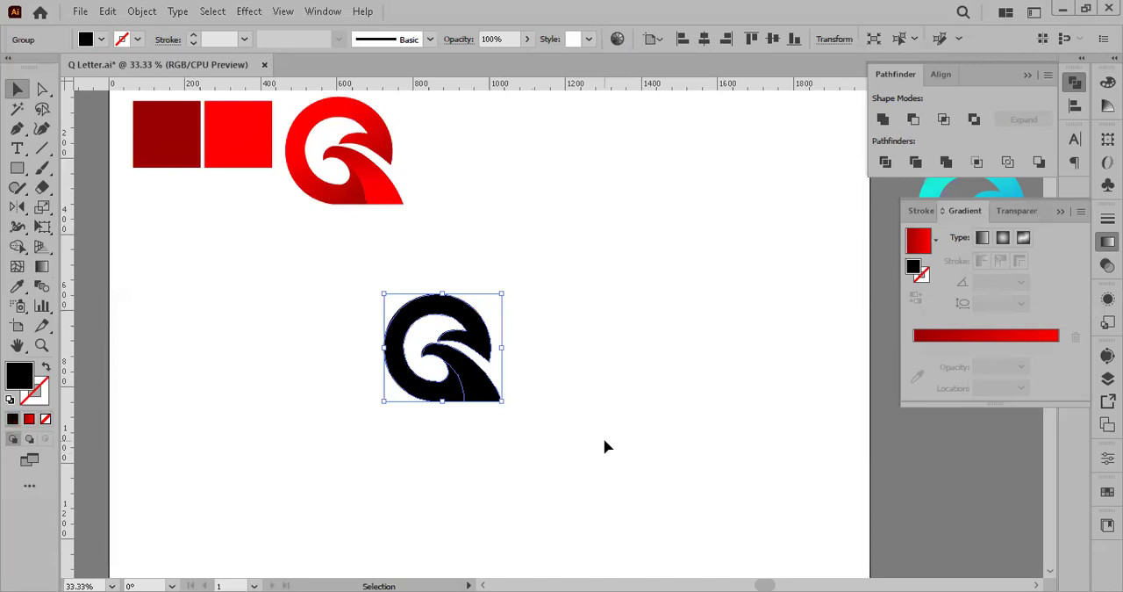
pyautogui.click(1107, 218)
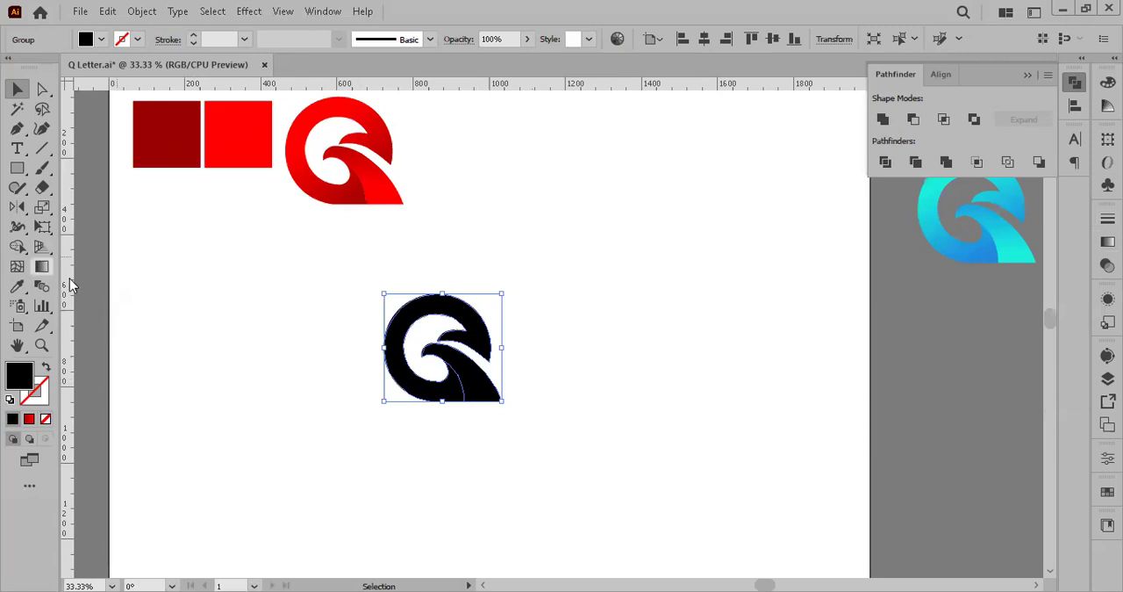
pyautogui.scroll(2, 225, 322)
pyautogui.press('space')
pyautogui.moveTo(364, 308); pyautogui.dragTo(136, 241)
pyautogui.click(41, 268)
pyautogui.scroll(-1, 192, 278)
pyautogui.press('space')
pyautogui.moveTo(192, 278); pyautogui.dragTo(286, 336)
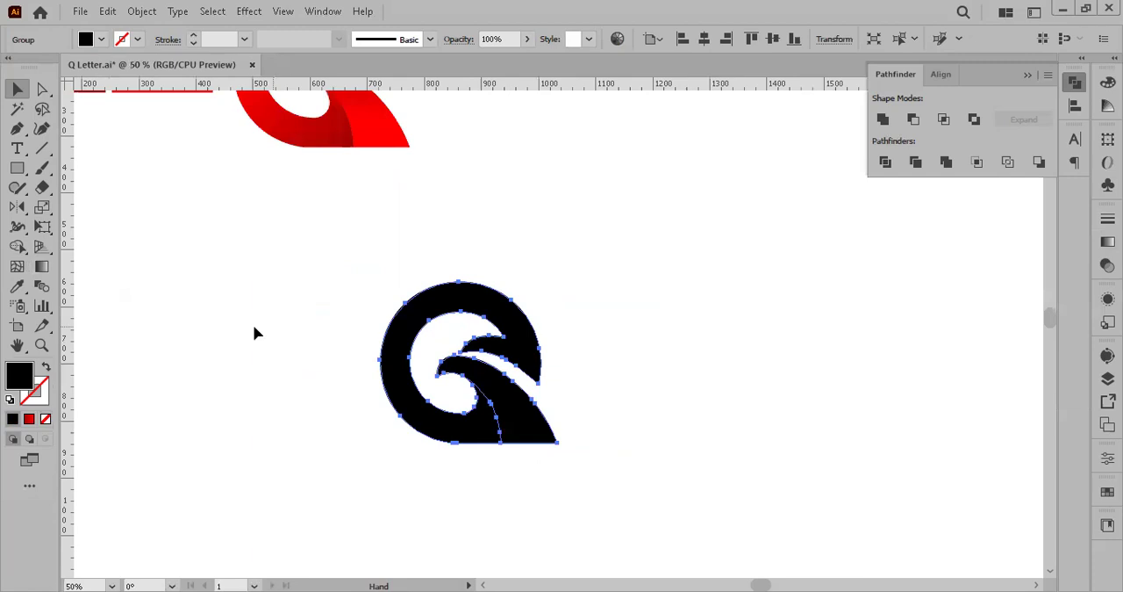
pyautogui.click(42, 268)
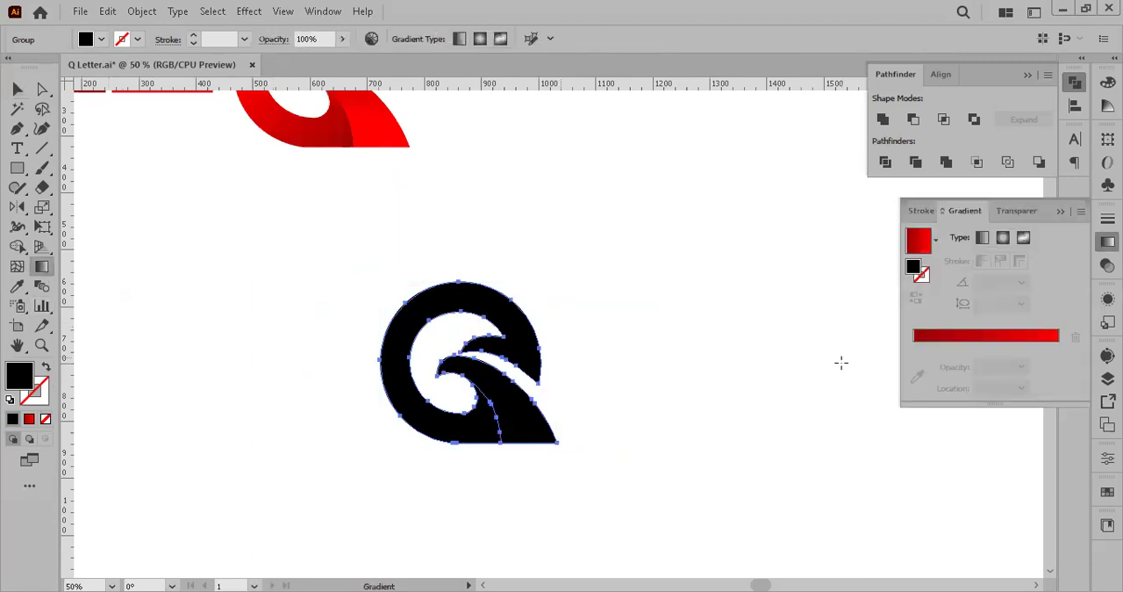
pyautogui.hotkey('ctrl', '-')
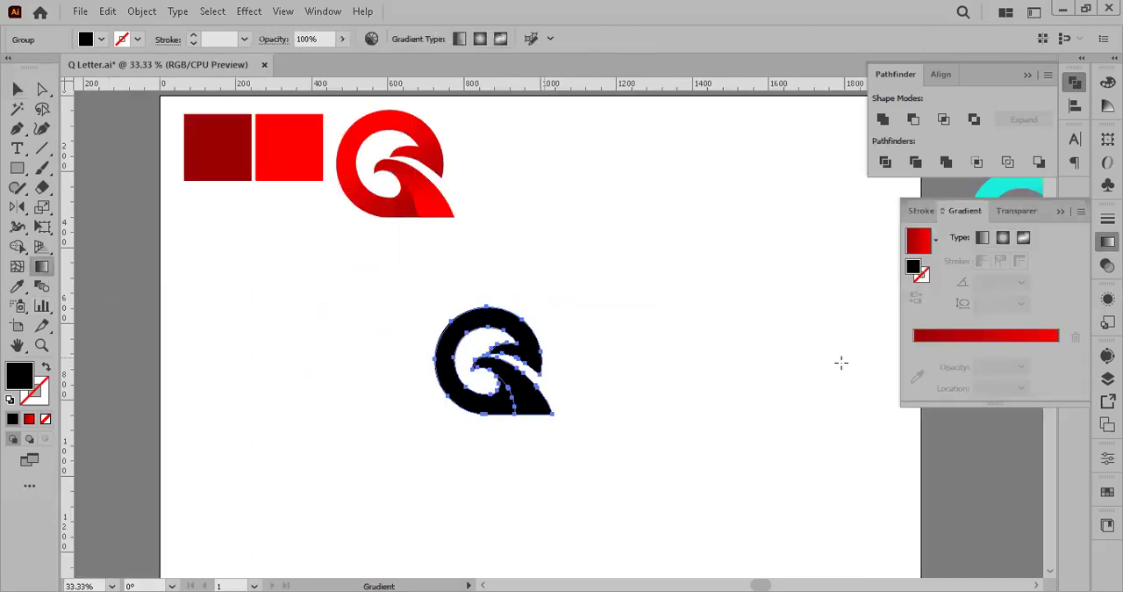
pyautogui.click(935, 243)
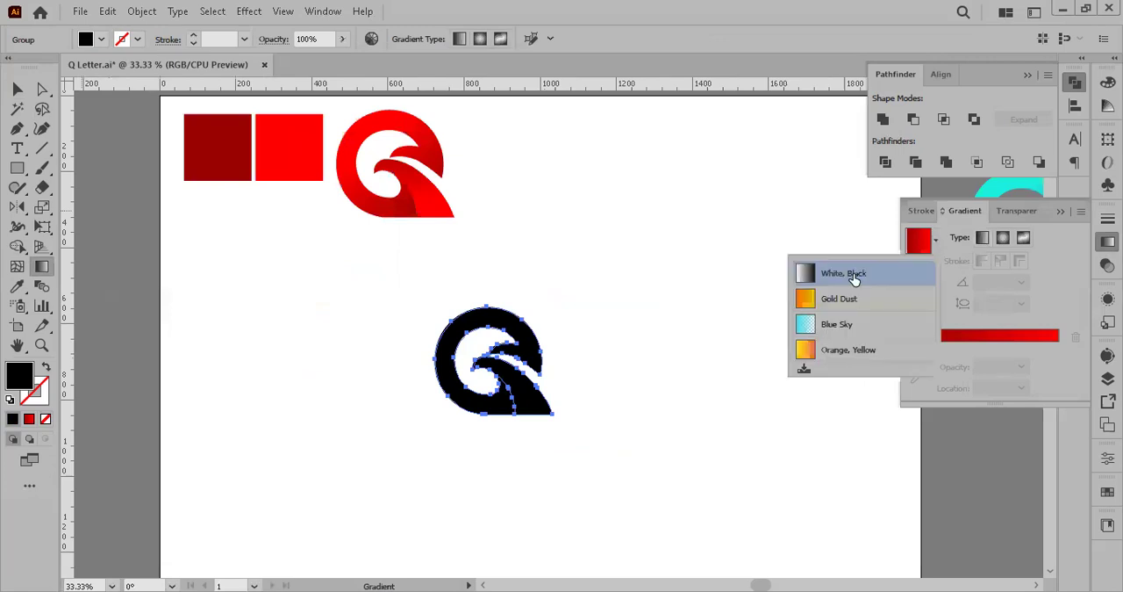
pyautogui.click(854, 278)
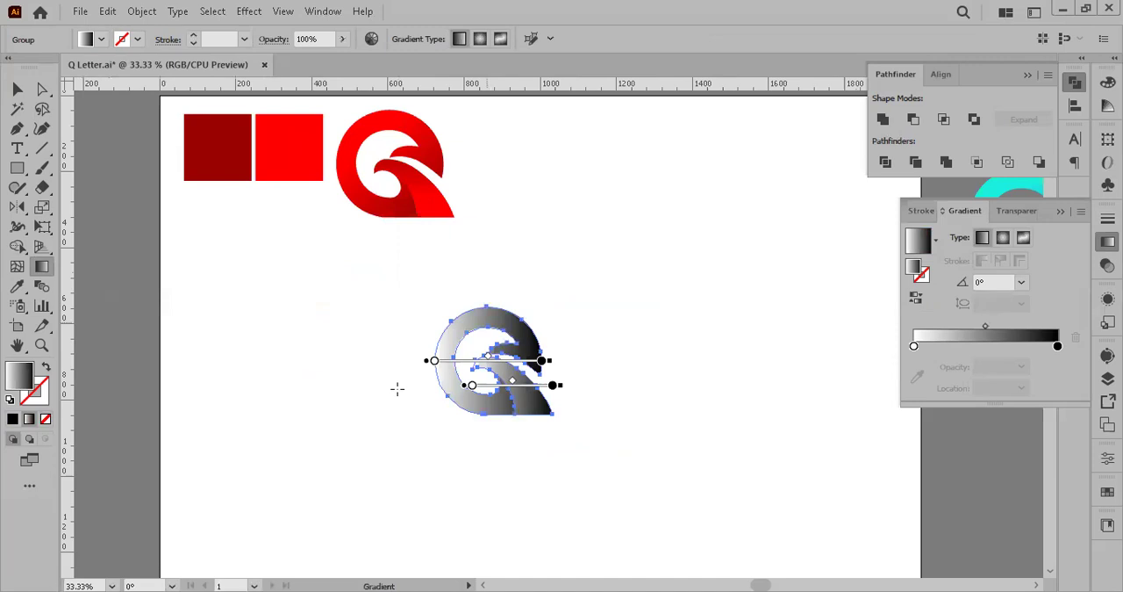
# Step: Recolour the gradient's start stop dark red and its end stop bright red by sampling the two colour squares, then deselect the logo
pyautogui.click(913, 345)
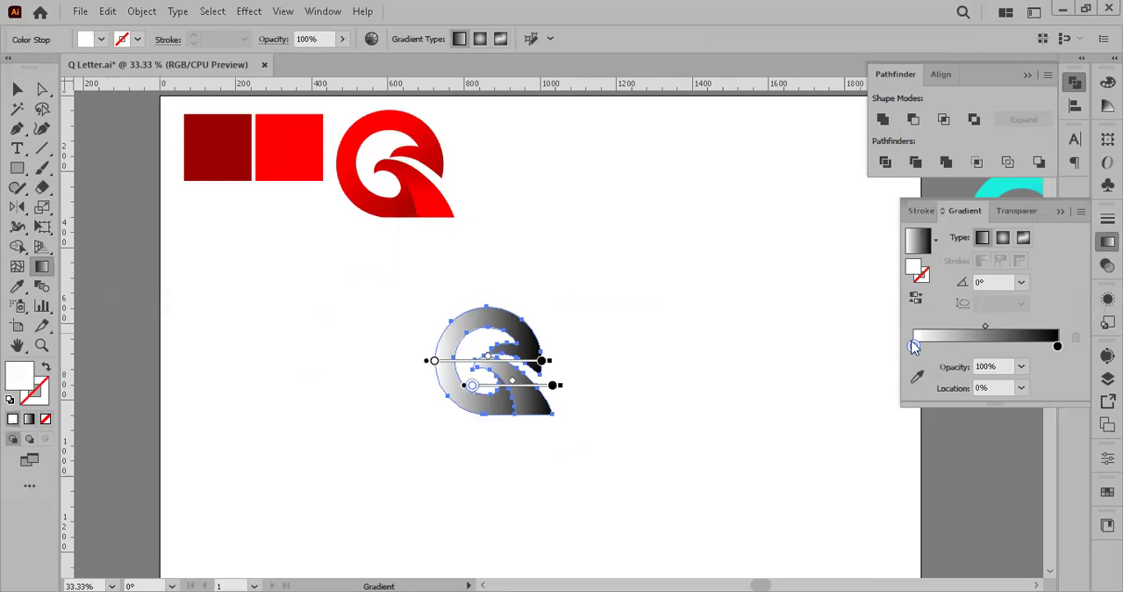
pyautogui.click(916, 379)
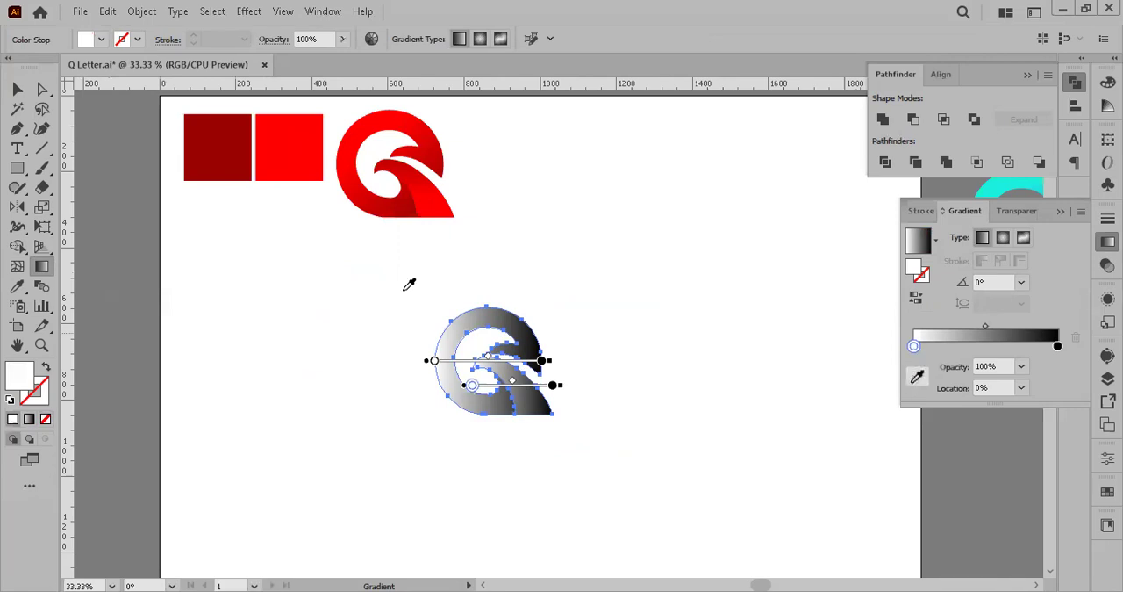
pyautogui.click(239, 167)
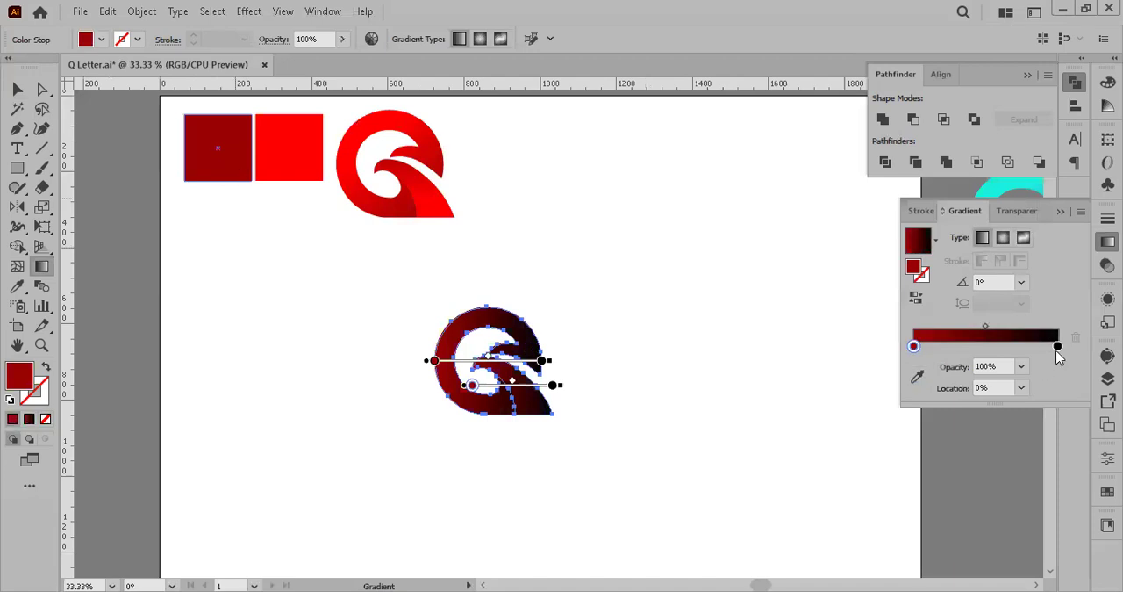
pyautogui.click(1058, 346)
pyautogui.click(917, 378)
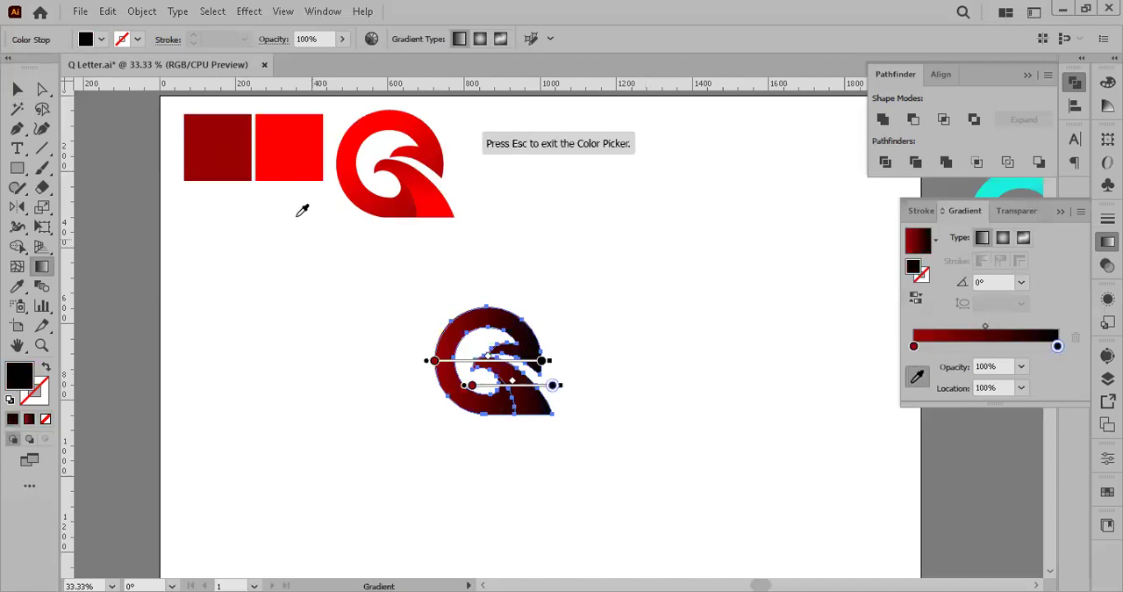
pyautogui.click(309, 170)
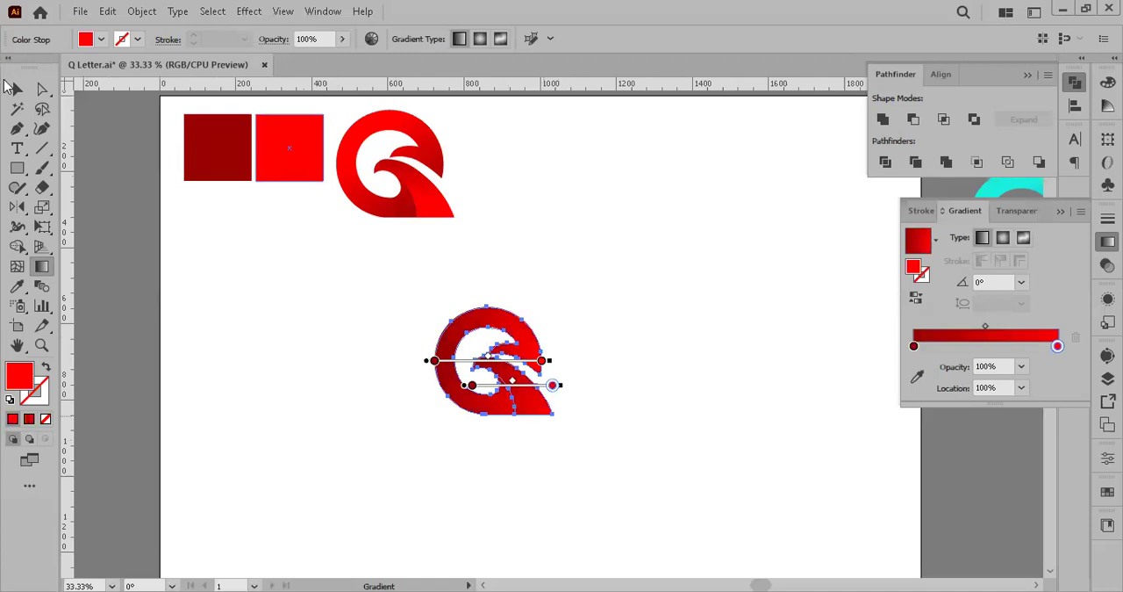
pyautogui.click(14, 90)
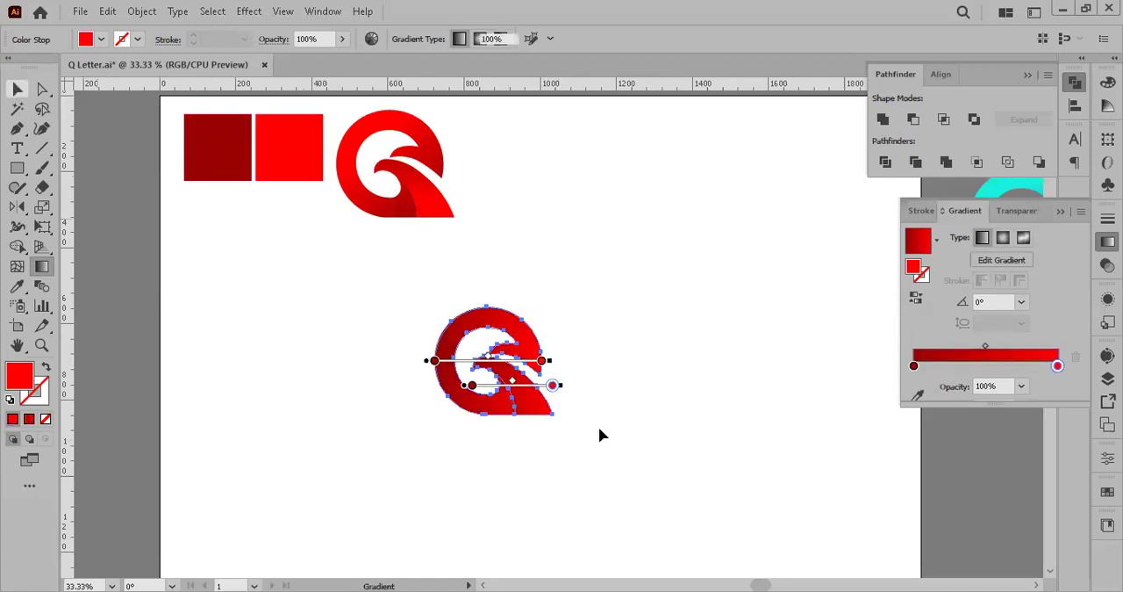
pyautogui.click(537, 421)
# Step: Angle the ring piece's gradient to about 118°, running from dark red at its lower right to bright red at its upper left
pyautogui.scroll(5, 538, 422)
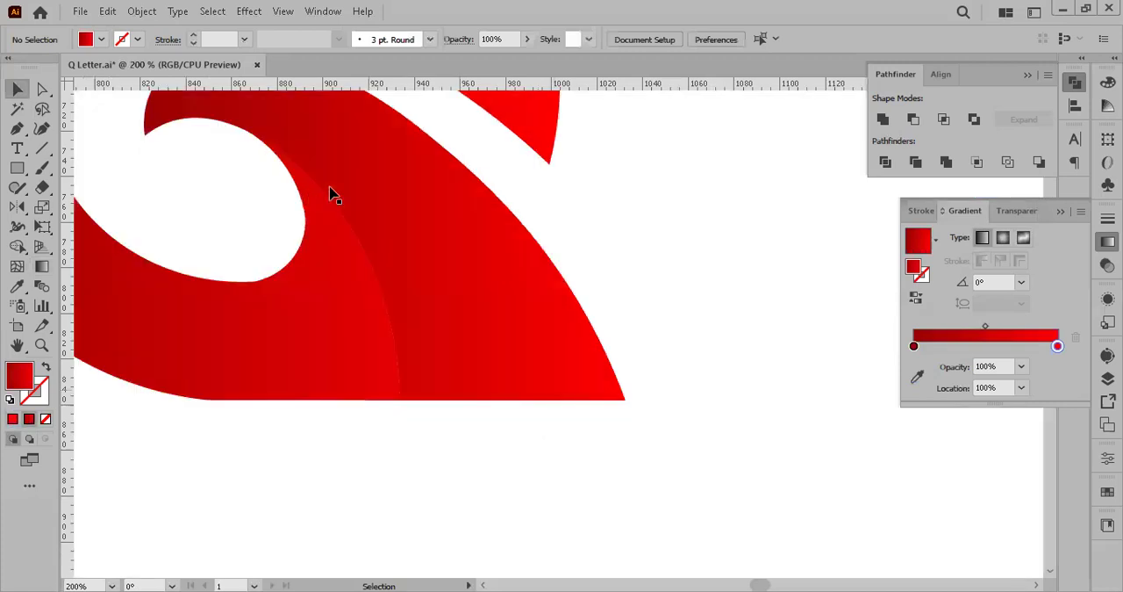
pyautogui.hotkey('ctrl', '-')
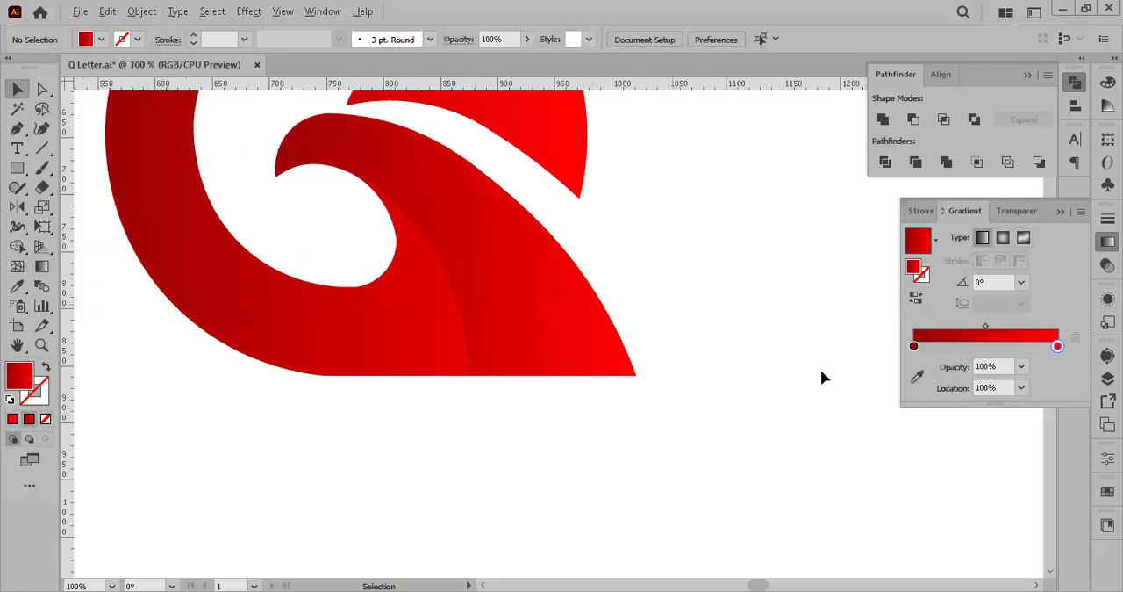
pyautogui.hotkey('ctrl', '-')
pyautogui.hotkey('ctrl', '-')
pyautogui.hotkey('ctrl', '-')
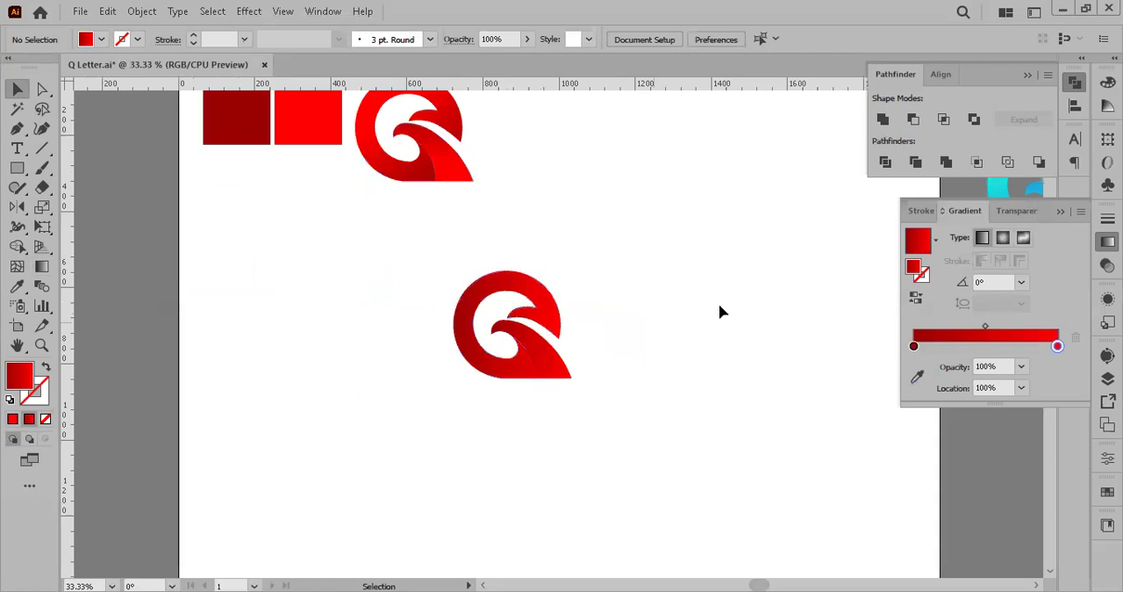
pyautogui.click(43, 89)
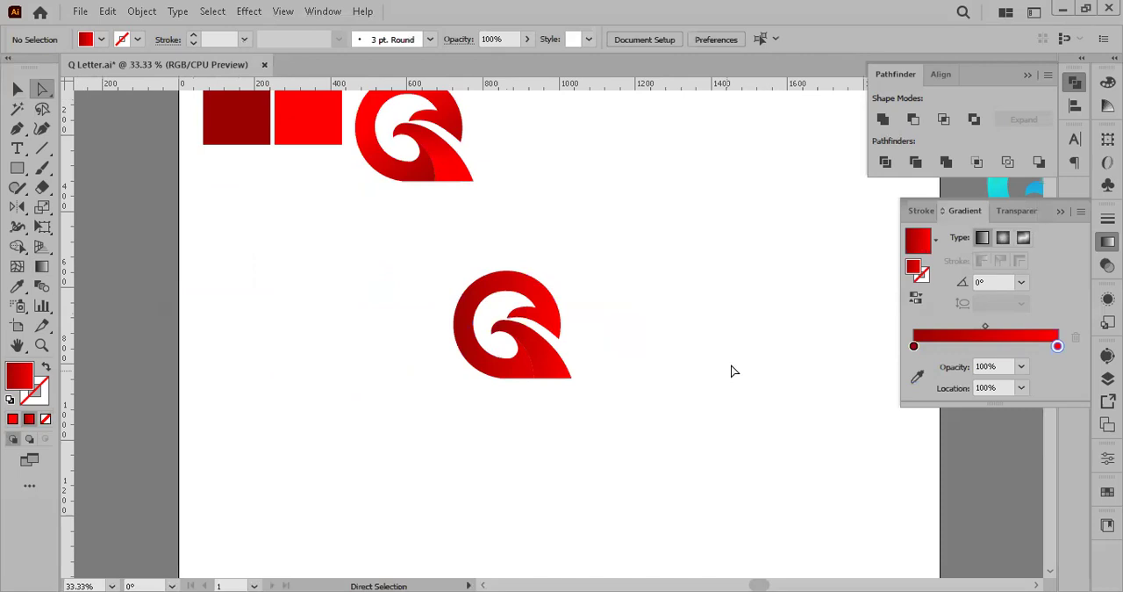
pyautogui.hotkey('ctrl', '=')
pyautogui.hotkey('ctrl', '=')
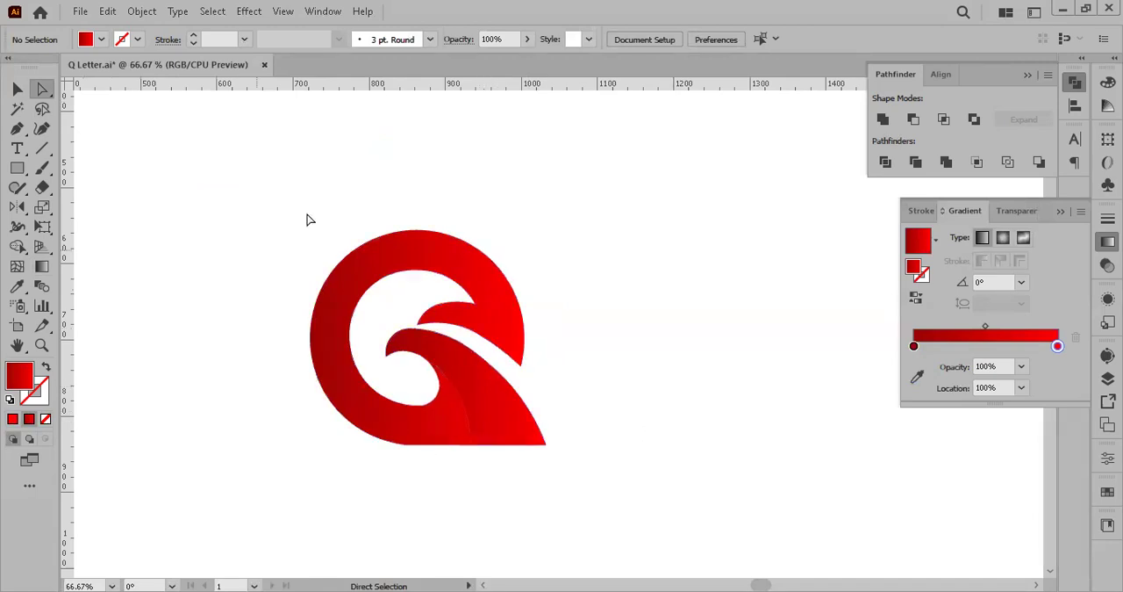
pyautogui.click(358, 277)
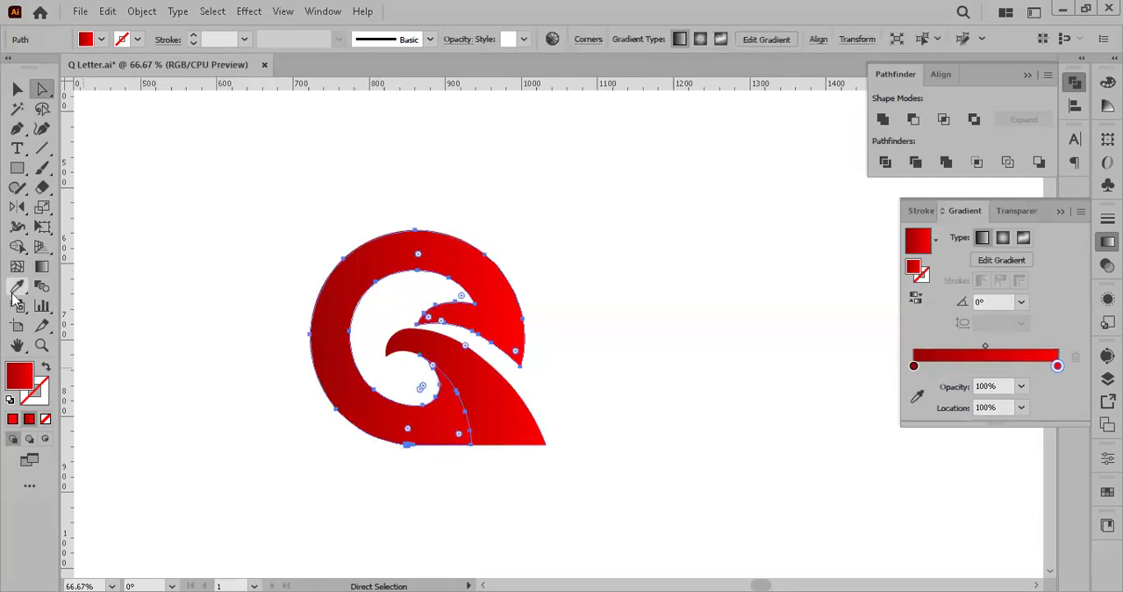
pyautogui.click(42, 270)
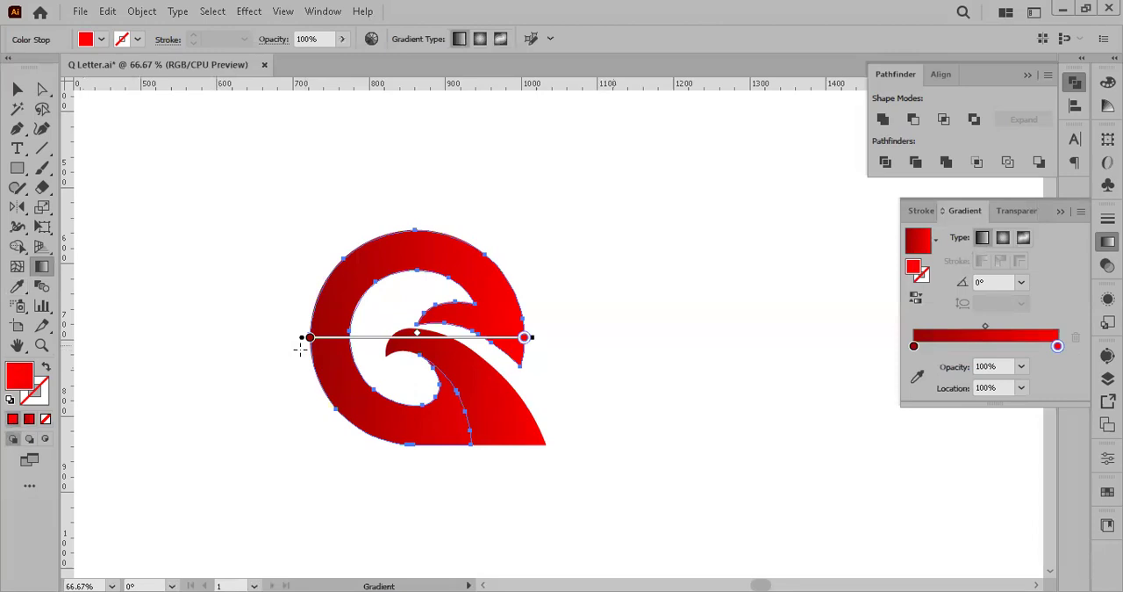
pyautogui.moveTo(459, 430)
pyautogui.mouseDown()
pyautogui.moveTo(409, 303)
pyautogui.moveTo(383, 286)
pyautogui.mouseUp()
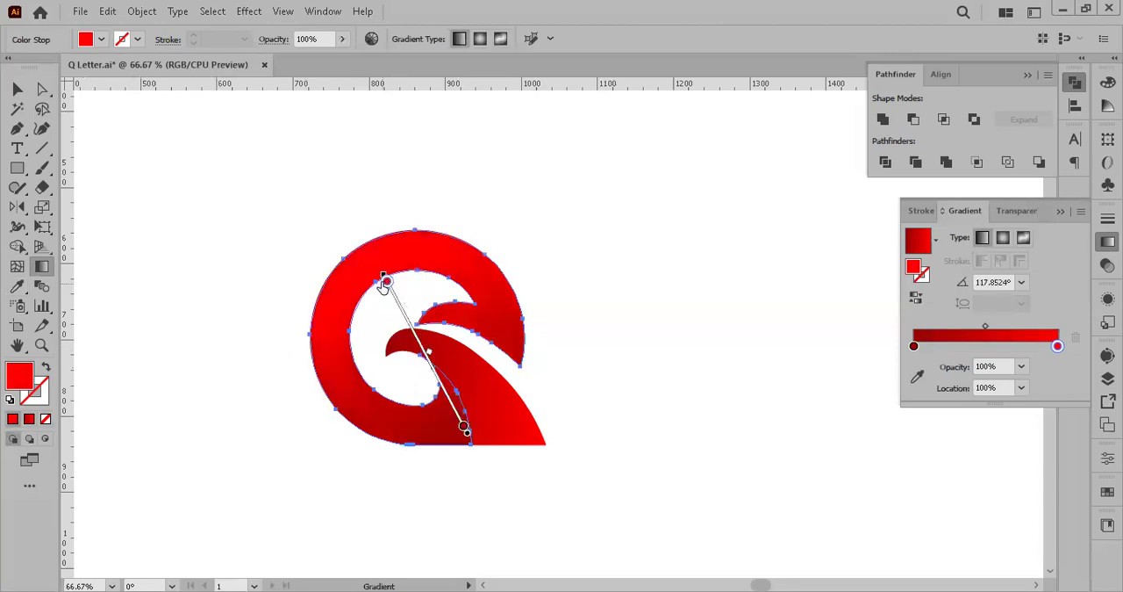
# Step: Angle the tail piece's gradient to about -92°, running from dark red above to bright red below, and deselect it
pyautogui.click(41, 88)
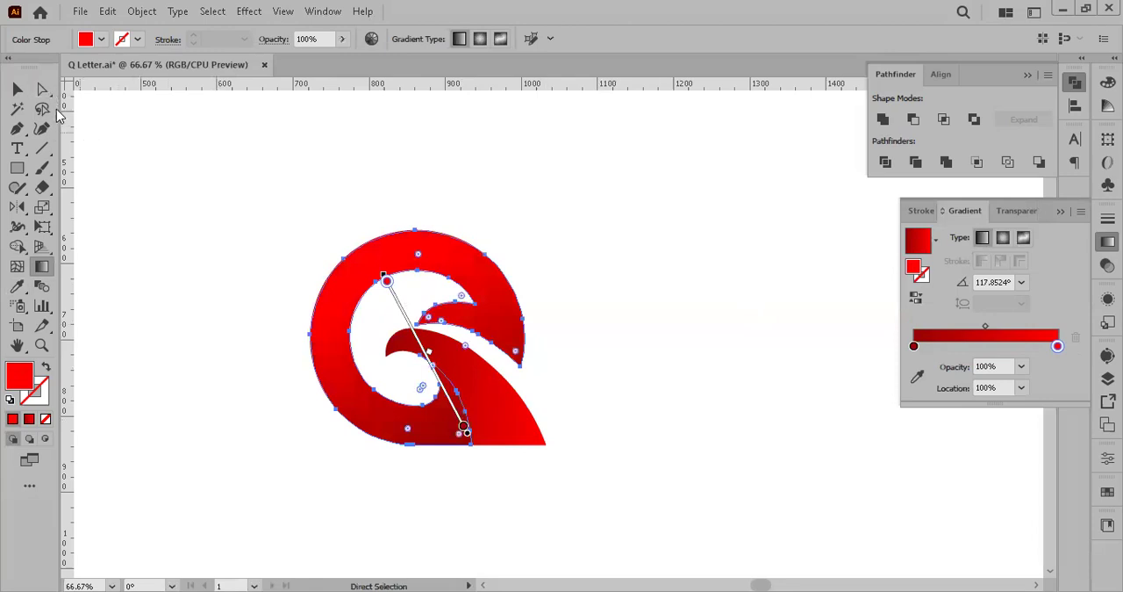
pyautogui.click(498, 395)
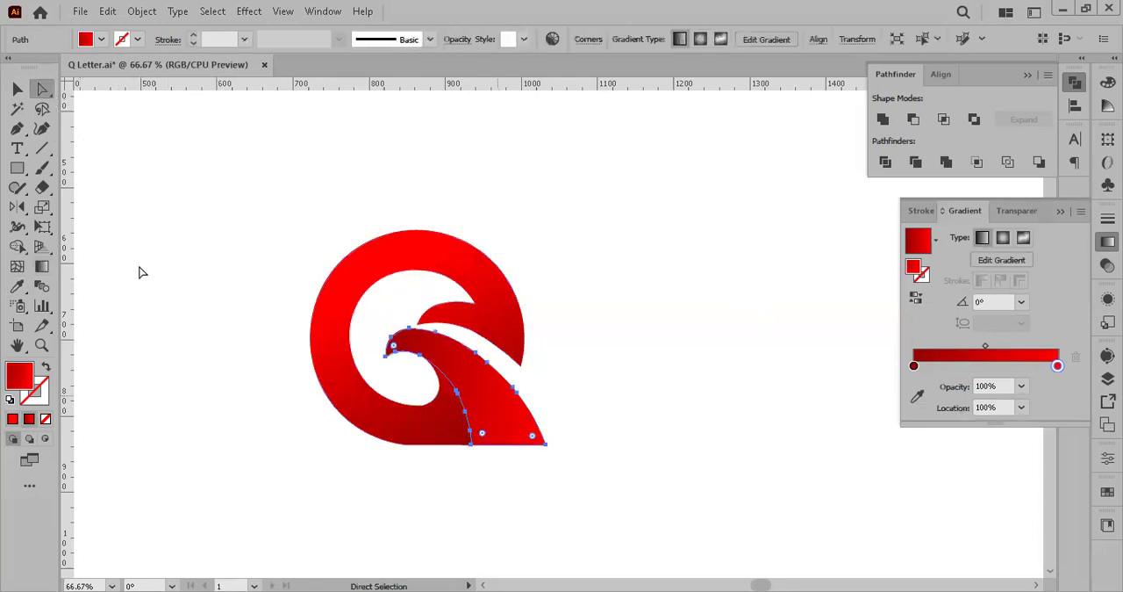
pyautogui.click(41, 266)
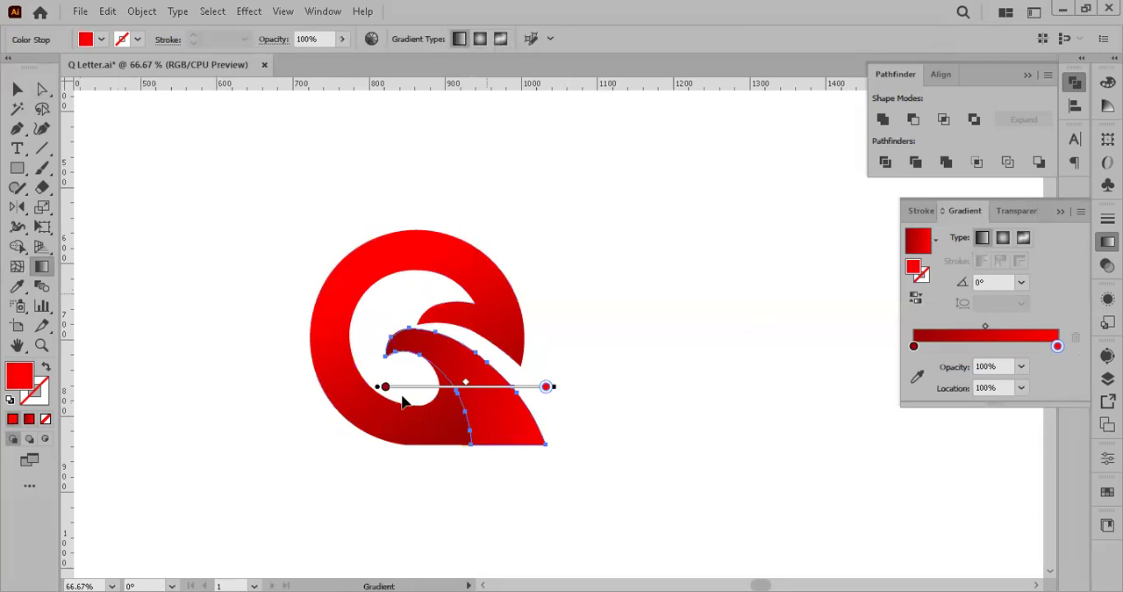
pyautogui.moveTo(470, 284); pyautogui.dragTo(466, 389)
pyautogui.click(17, 89)
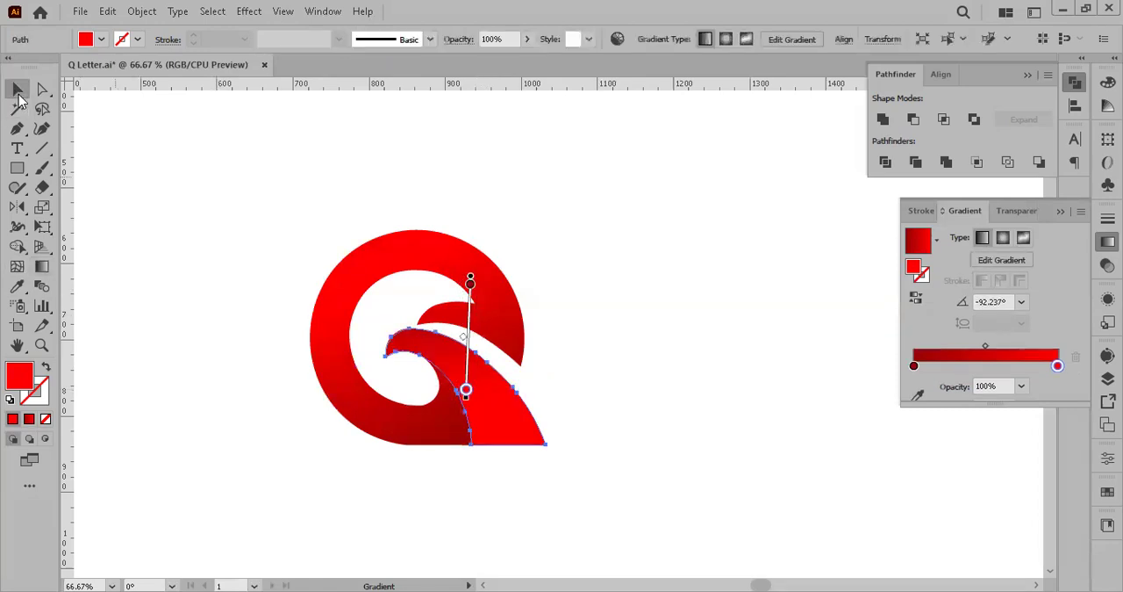
pyautogui.click(726, 451)
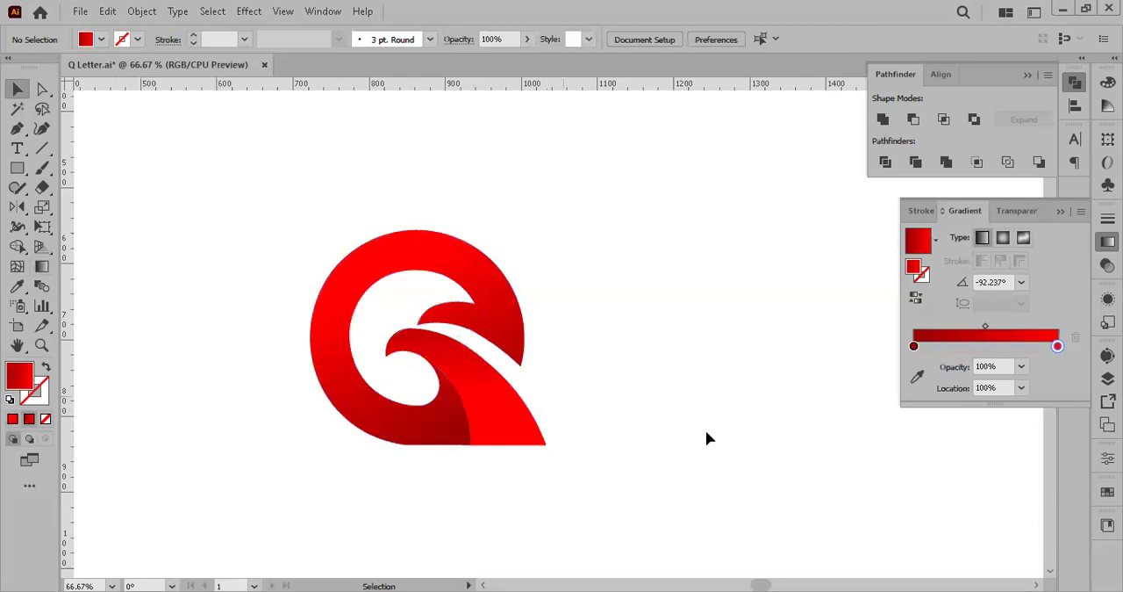
# Step: Examine the recoloured Q logo's gradient shading up close and at whole-artboard scale
pyautogui.scroll(2, 707, 434)
pyautogui.moveTo(707, 434); pyautogui.dragTo(825, 425)
pyautogui.scroll(-1, 562, 428)
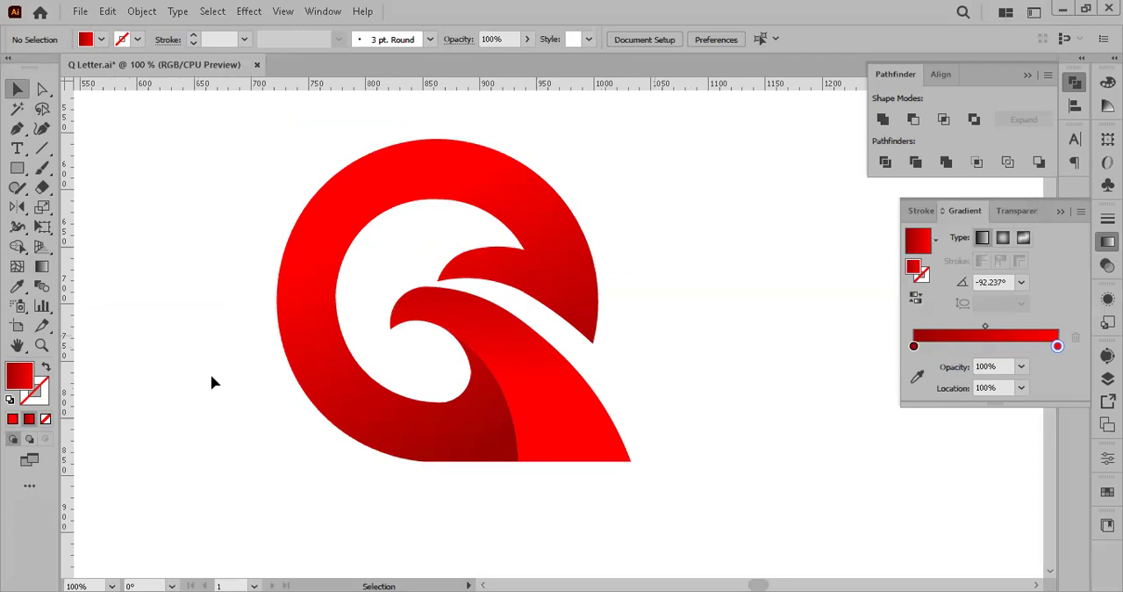
pyautogui.hotkey('ctrl', '-')
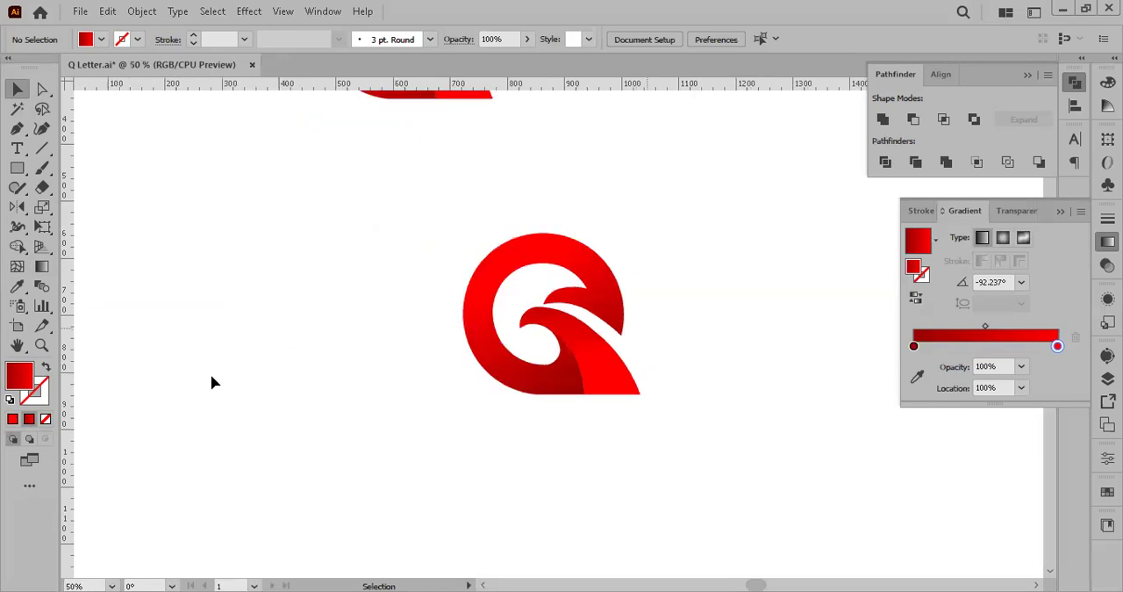
pyautogui.moveTo(210, 382); pyautogui.dragTo(183, 421)
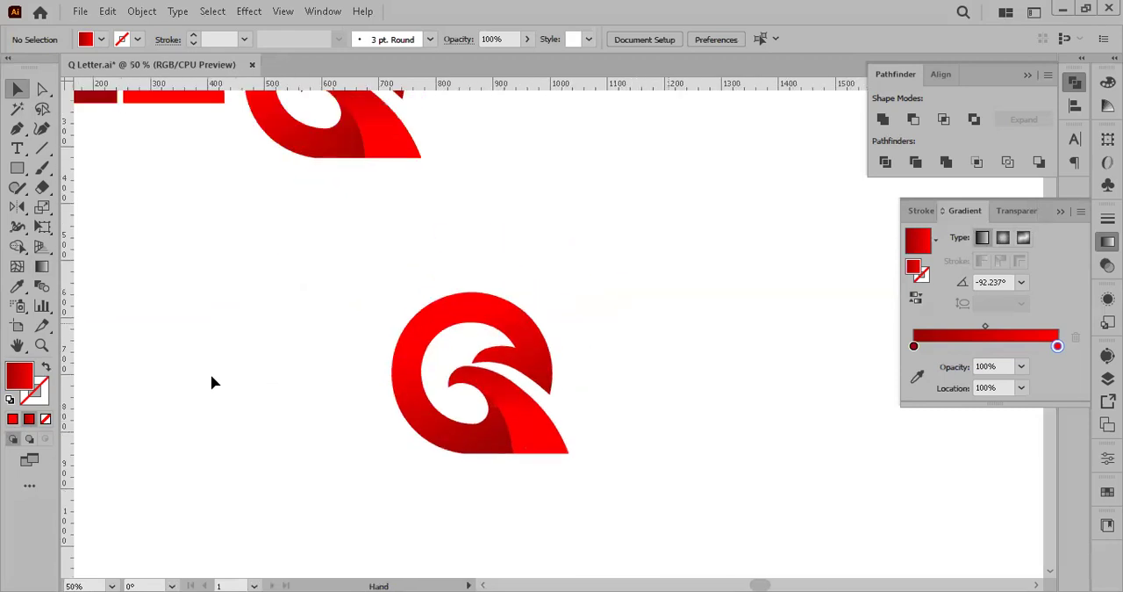
pyautogui.hotkey('ctrl', '-')
pyautogui.hotkey('ctrl', '-')
pyautogui.hotkey('ctrl', '-')
pyautogui.moveTo(211, 381)
pyautogui.mouseDown()
pyautogui.moveTo(151, 371)
pyautogui.moveTo(203, 377)
pyautogui.mouseUp()
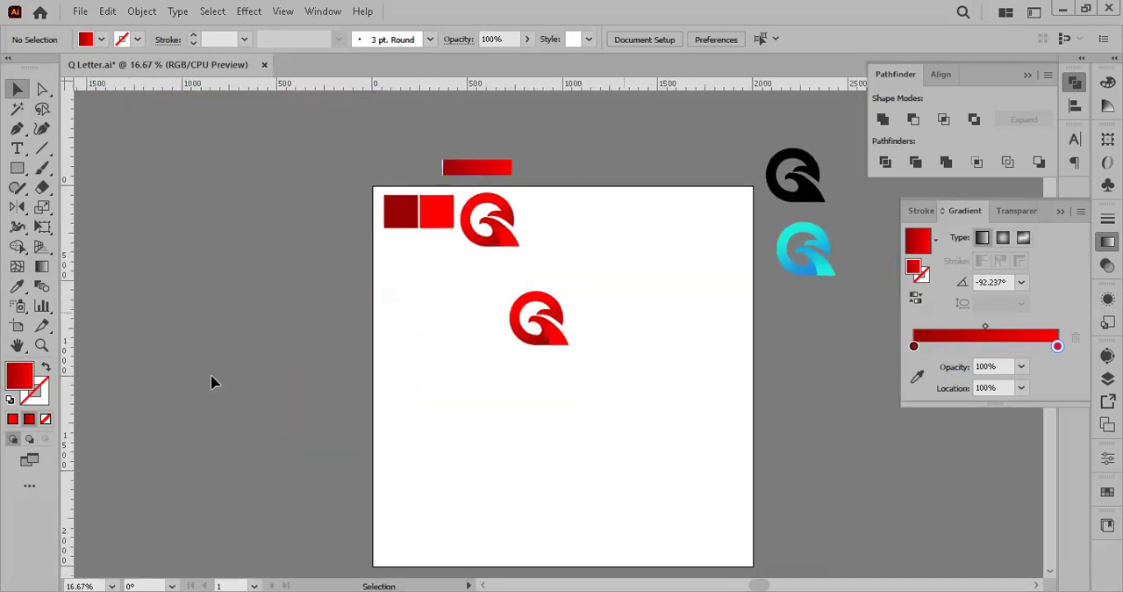
# Step: Move the newly coloured Q logo up beside the first red Q logo, deselect both, and hide the gradient settings
pyautogui.moveTo(619, 376); pyautogui.dragTo(511, 290)
pyautogui.moveTo(563, 317); pyautogui.dragTo(556, 218)
pyautogui.moveTo(605, 287); pyautogui.dragTo(470, 193)
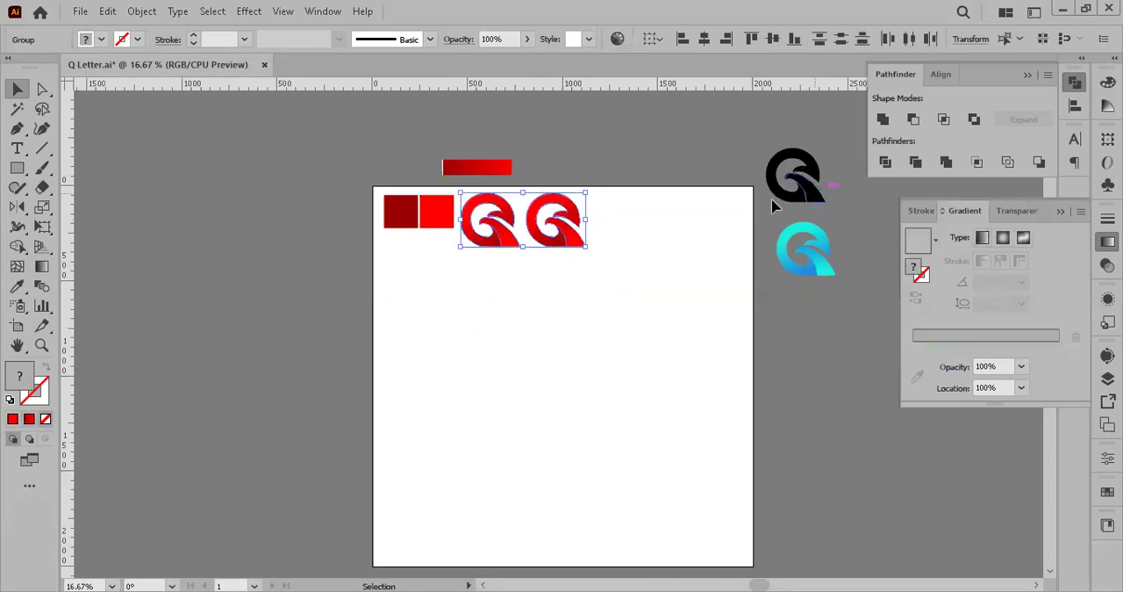
pyautogui.click(773, 206)
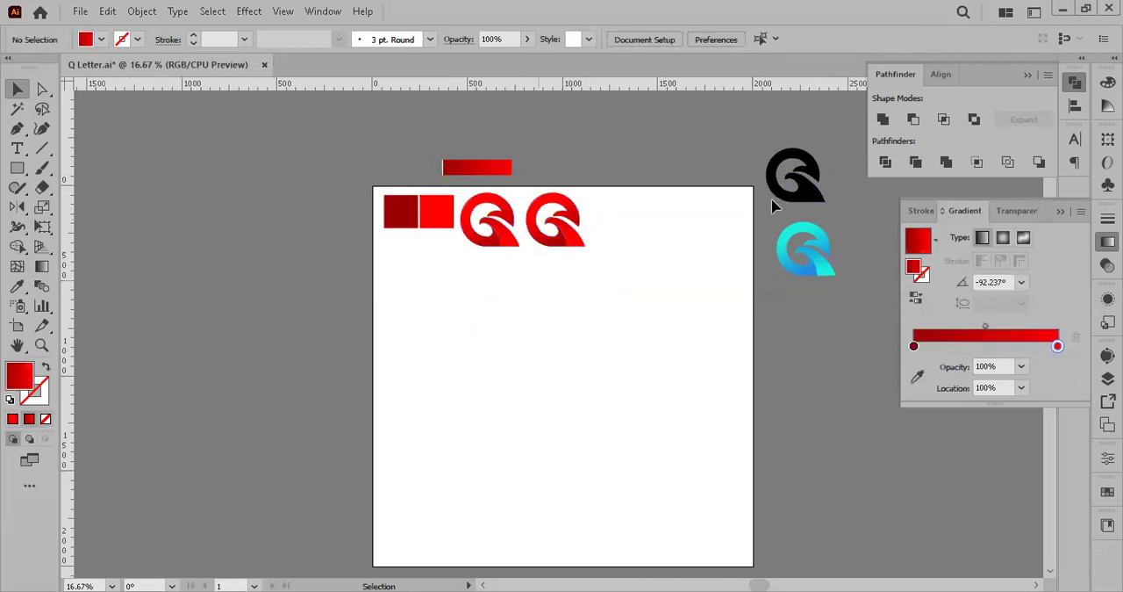
pyautogui.click(1060, 211)
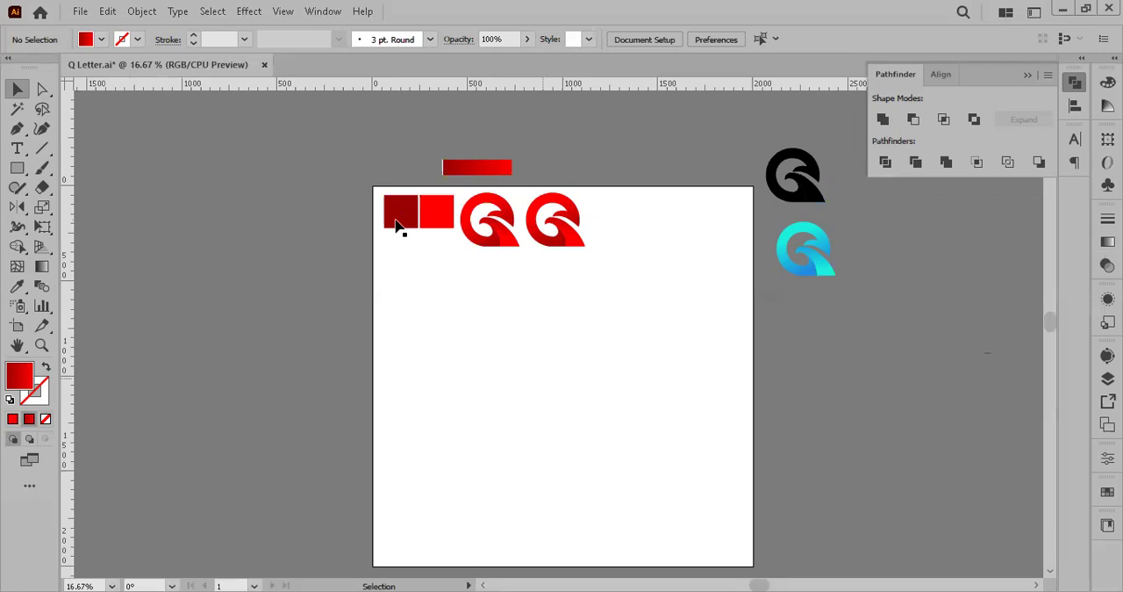
pyautogui.moveTo(618, 345); pyautogui.dragTo(454, 255)
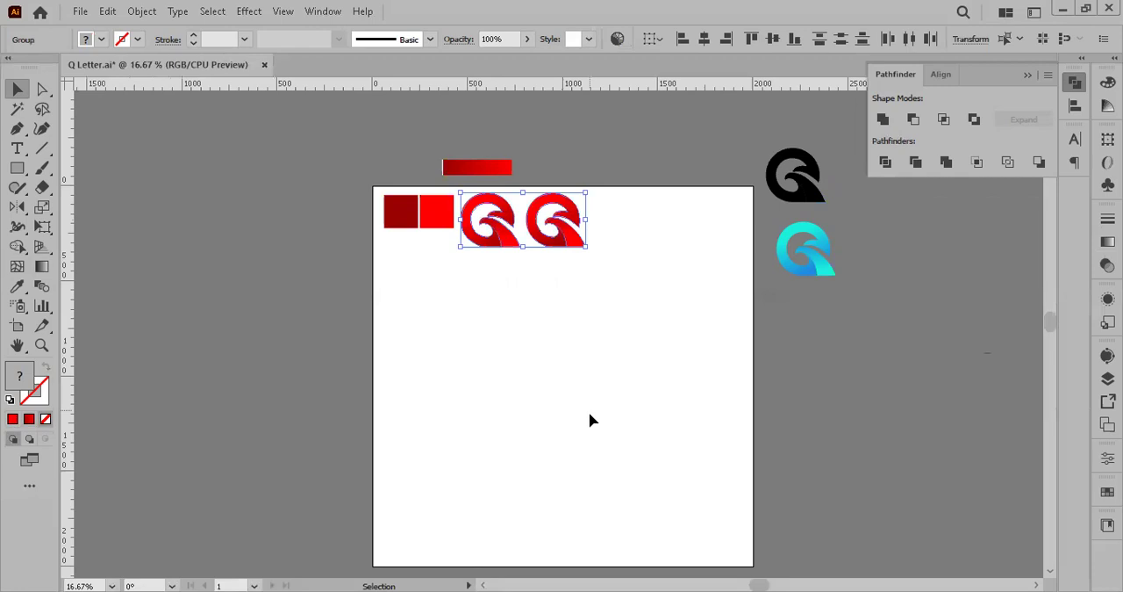
pyautogui.click(591, 421)
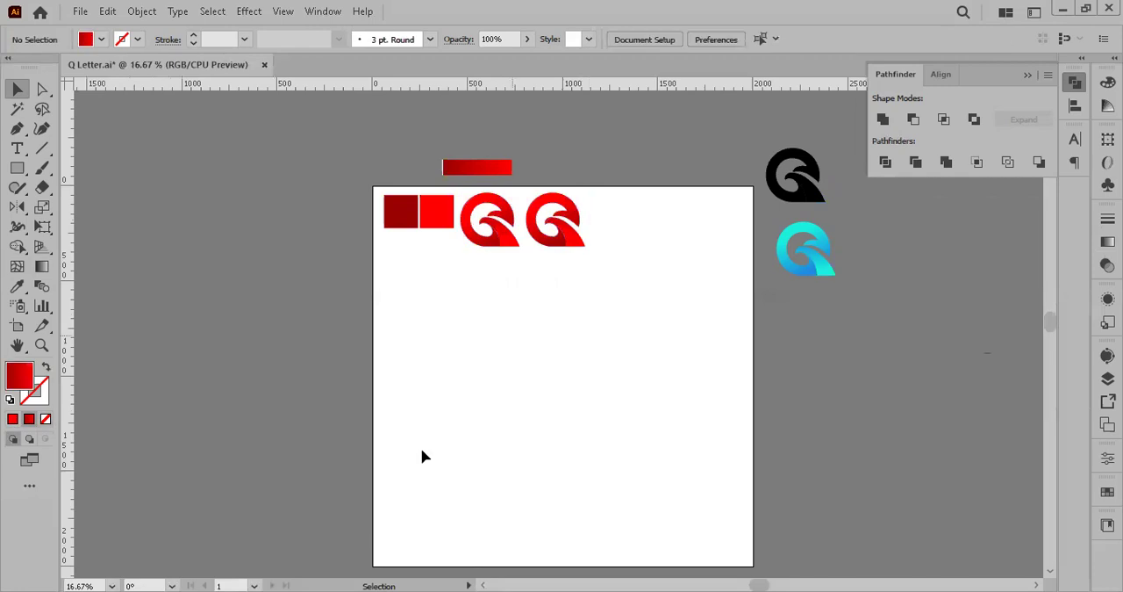
pyautogui.moveTo(545, 412); pyautogui.dragTo(487, 406)
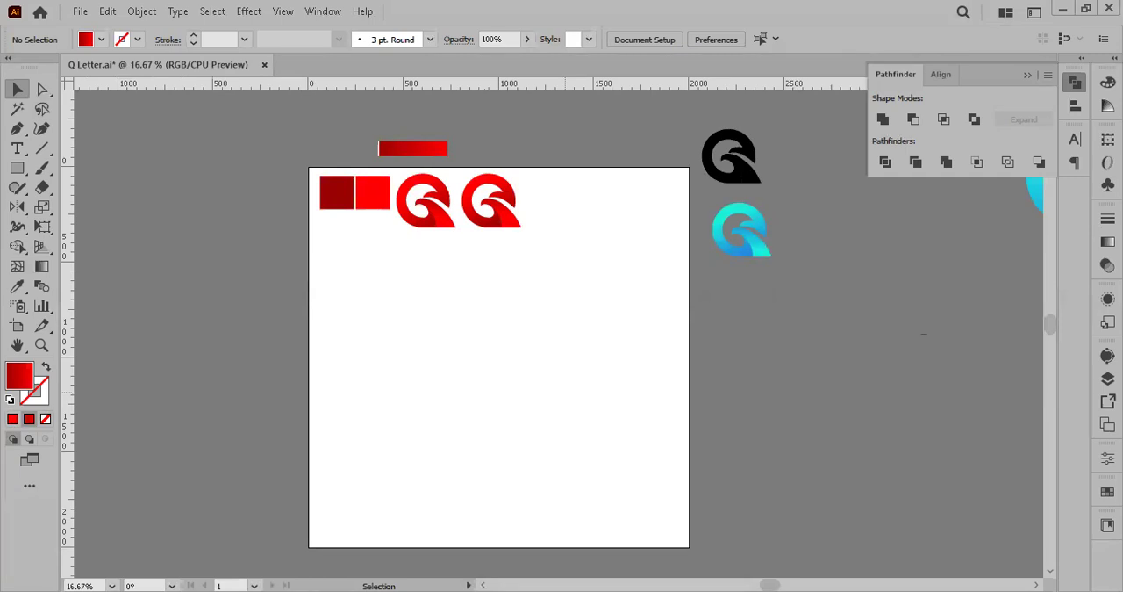
# Step: Switch to Chrome and open a blank new tab page in place of the loading Freelancer contest
pyautogui.hotkey('alt', 'Tab')
pyautogui.click(647, 81)
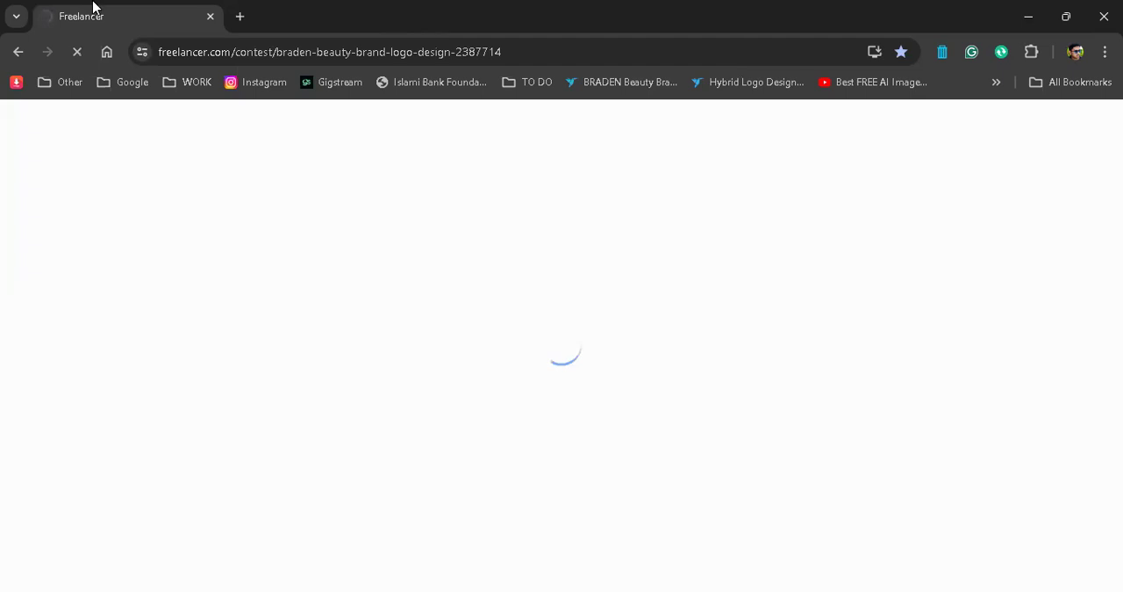
pyautogui.click(283, 52)
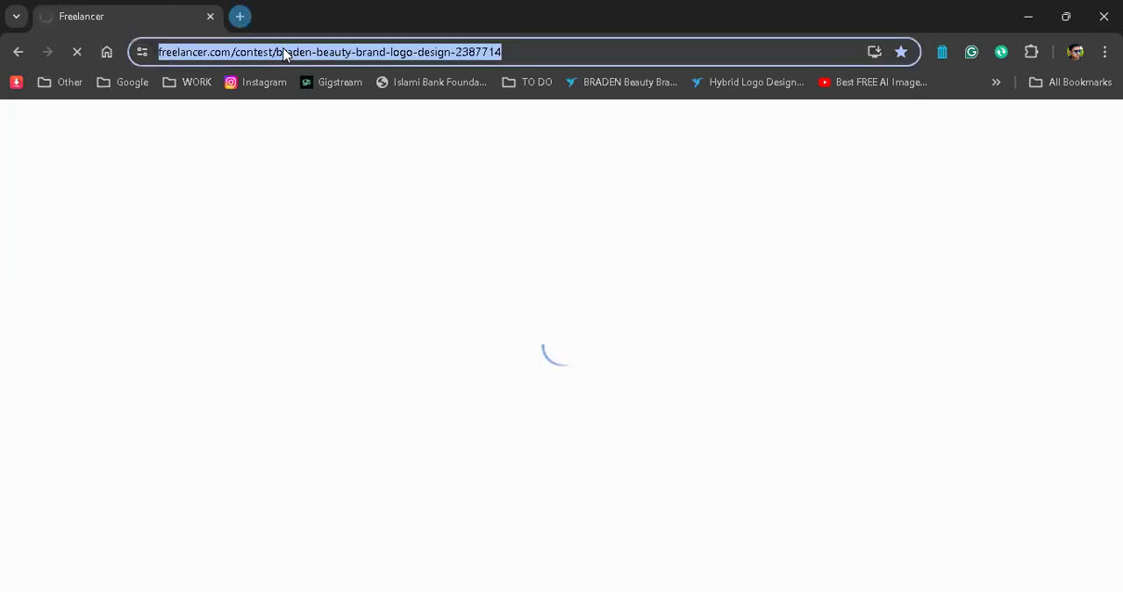
pyautogui.hotkey('ctrl', 't')
pyautogui.hotkey('ctrl', 'n')
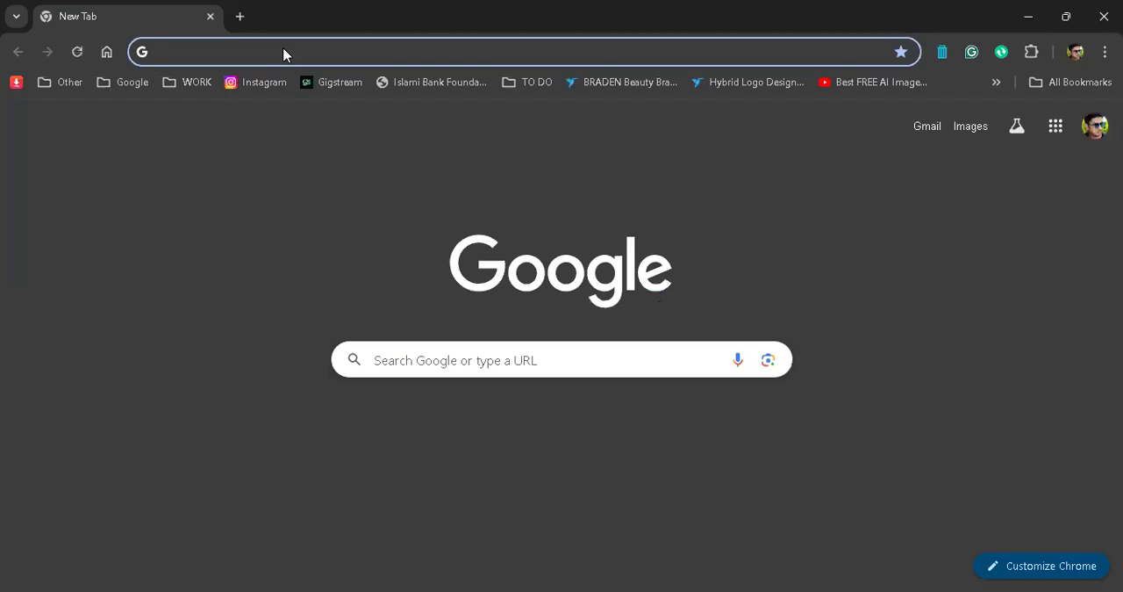
# Step: Search Google Images for "A logo design"
pyautogui.click(562, 360)
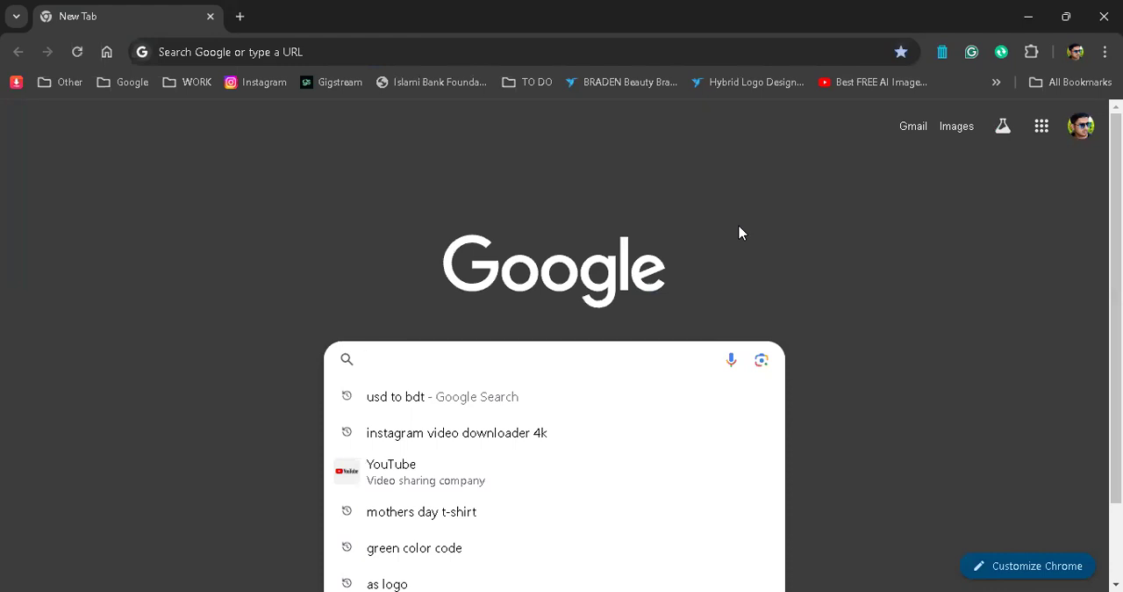
pyautogui.write('A')
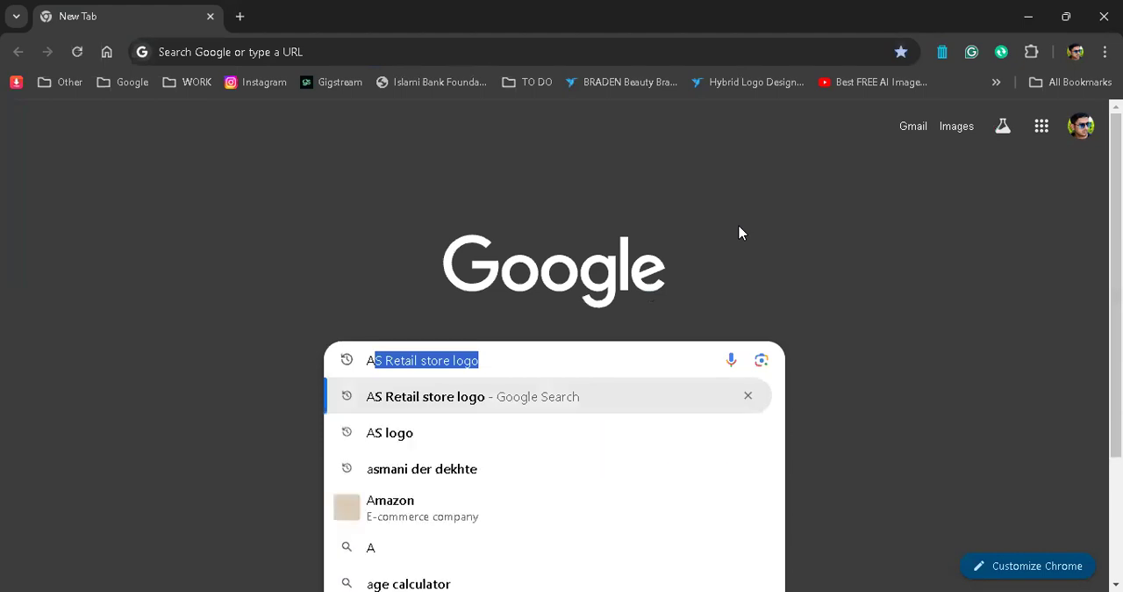
pyautogui.press('BackSpace')
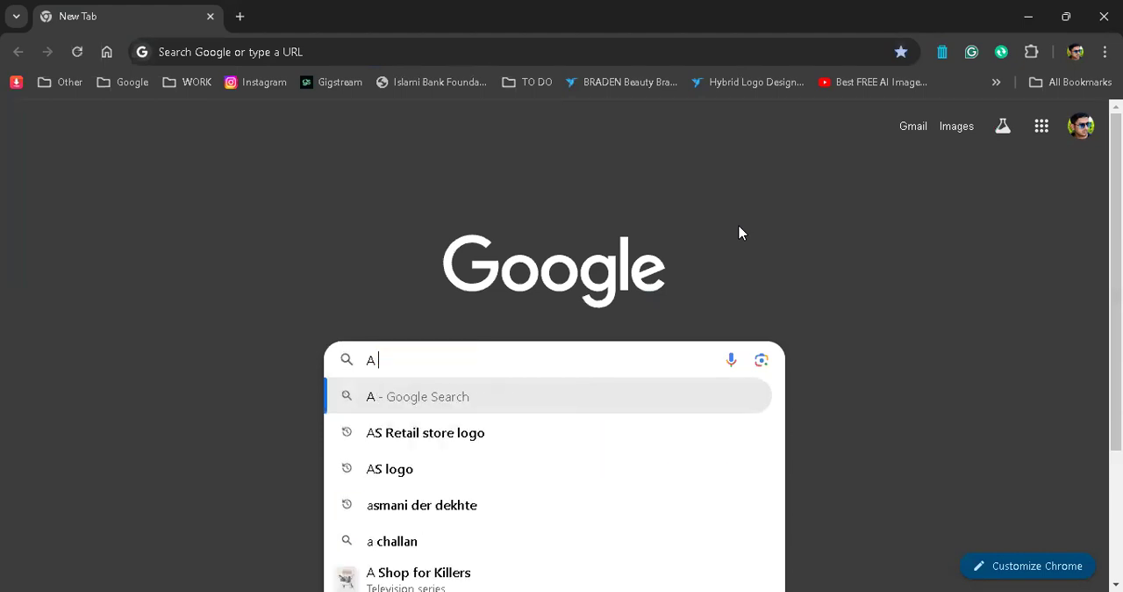
pyautogui.write('logodesign')
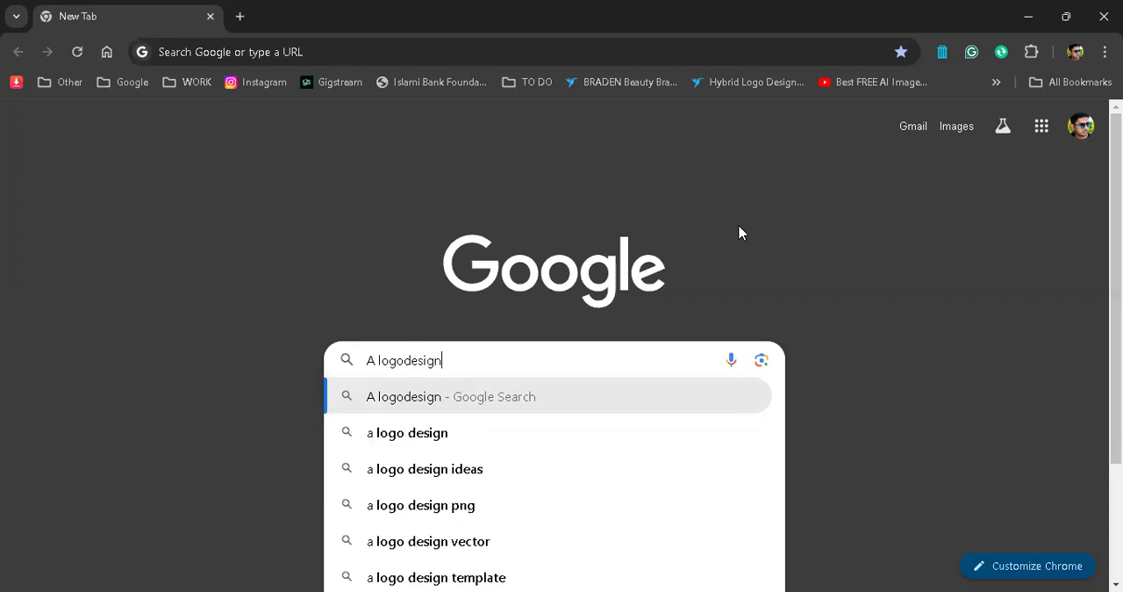
pyautogui.press('Return')
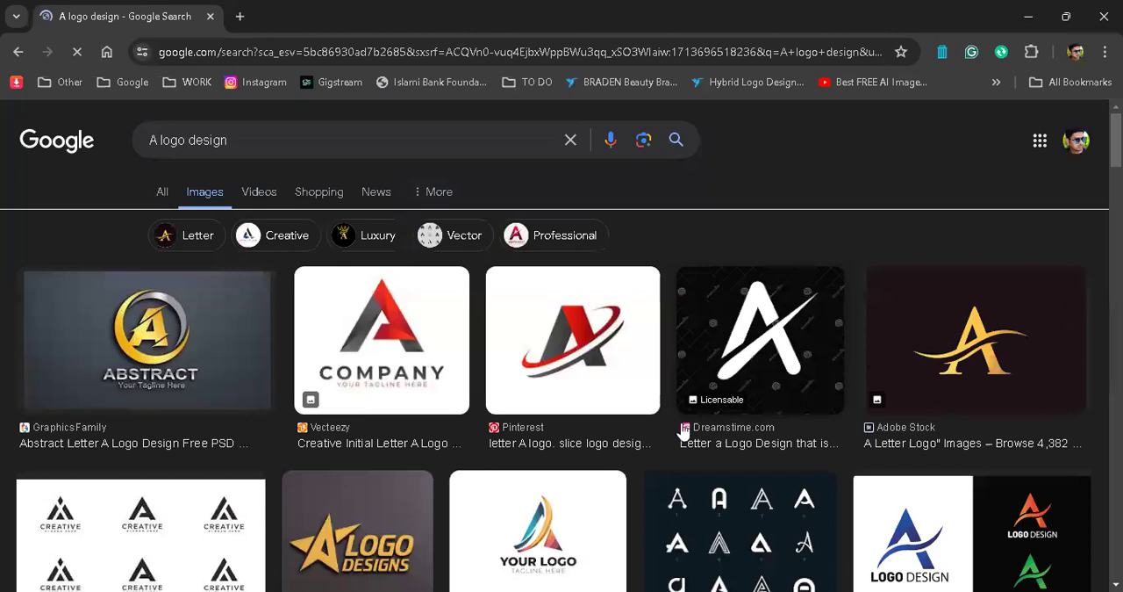
# Step: Look through the letter A logo images and preview the black and red Vecteezy "Creative Initial Letter A" logo with its related designs
pyautogui.scroll(-1, 682, 430)
pyautogui.scroll(-1, 682, 430)
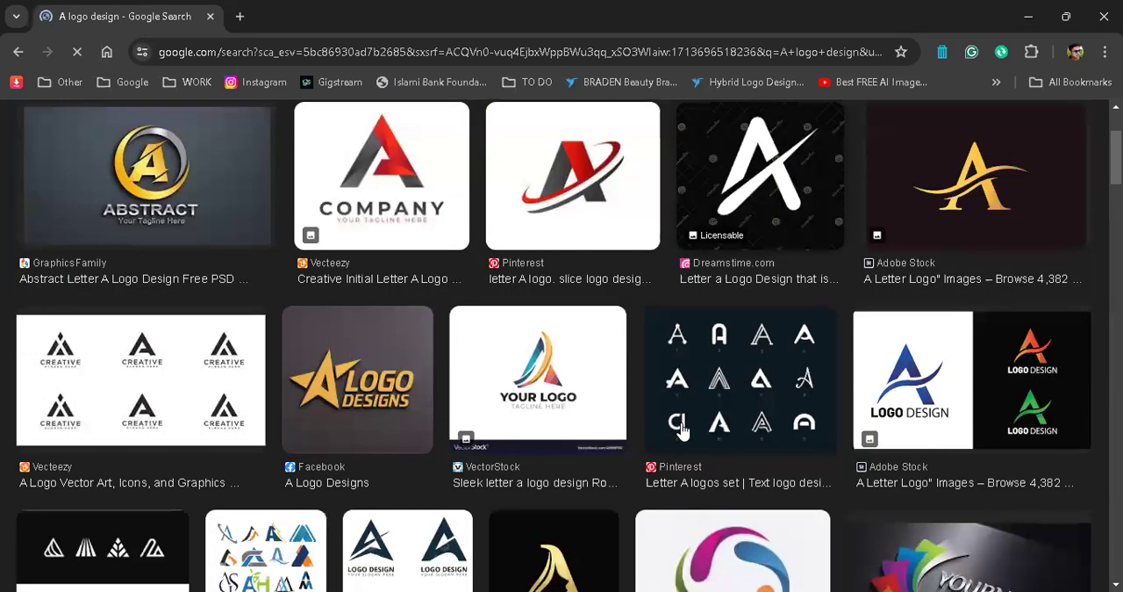
pyautogui.scroll(2, 682, 430)
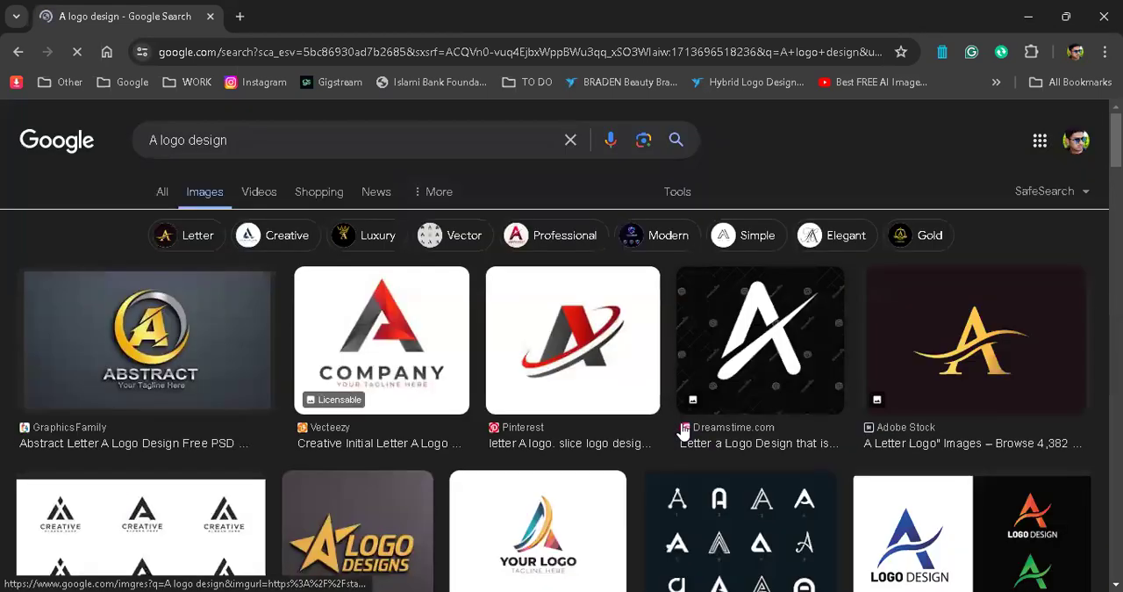
pyautogui.click(404, 325)
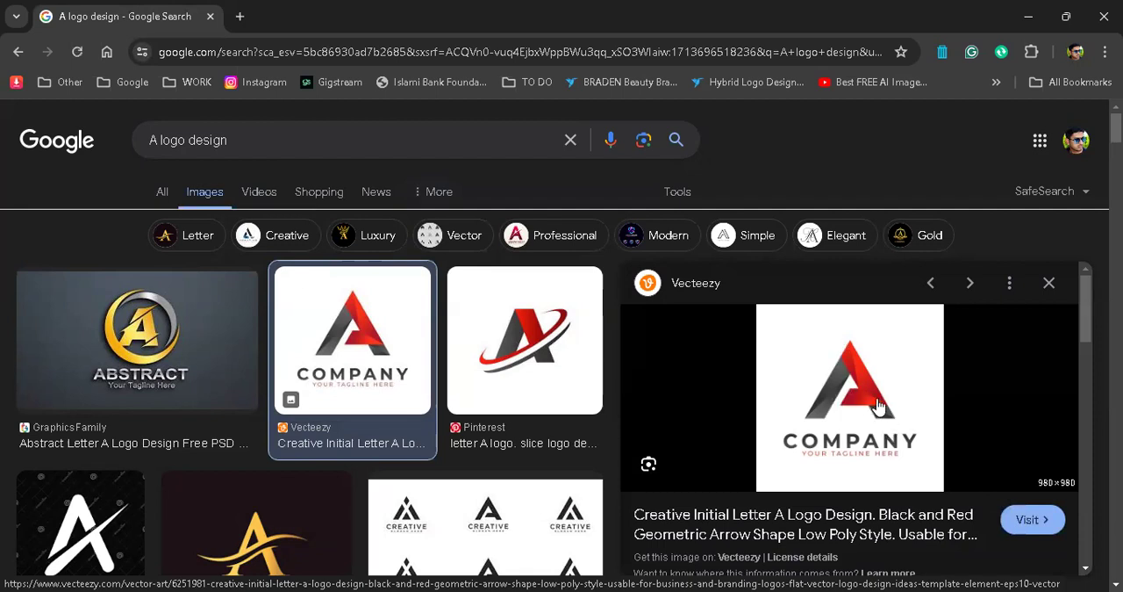
pyautogui.scroll(-2, 878, 404)
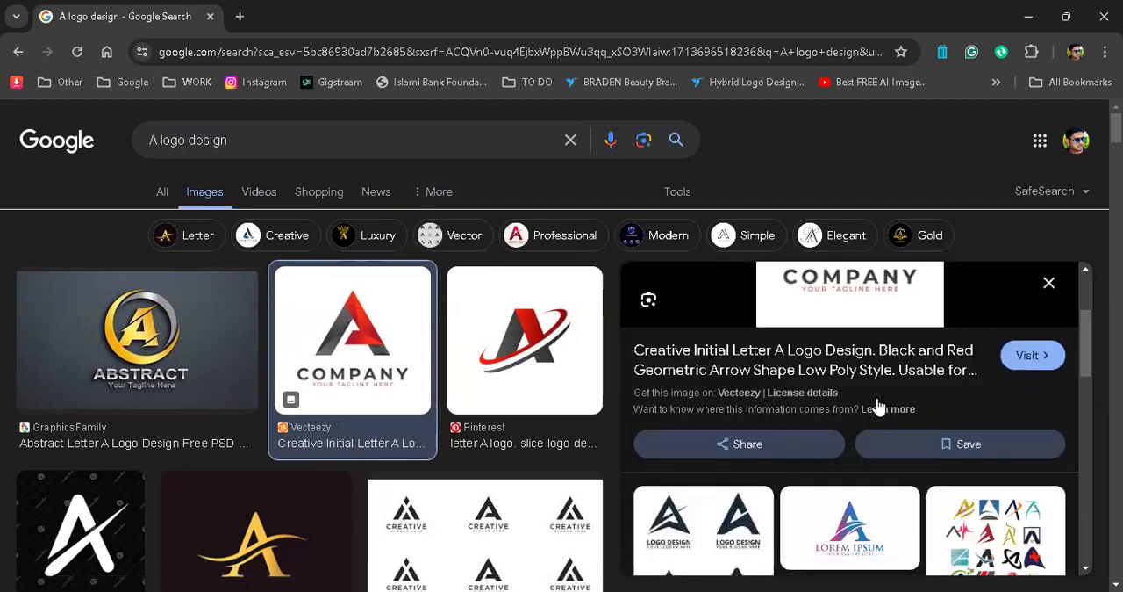
pyautogui.scroll(-3, 878, 406)
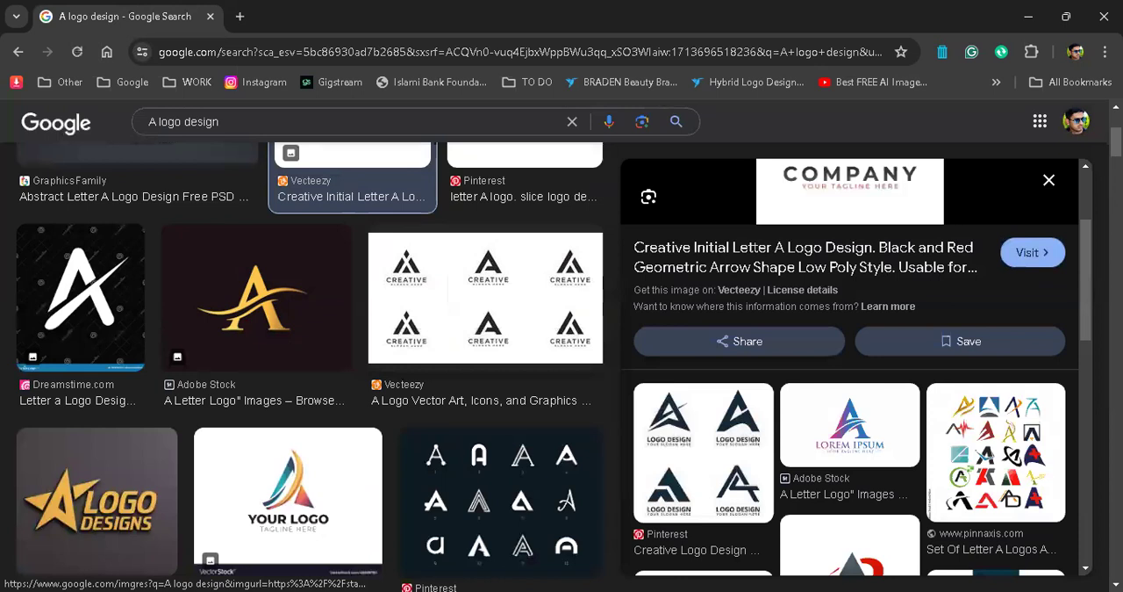
# Step: Switch back to Illustrator and unite the pieces of the black V into a single shape
pyautogui.hotkey('alt', 'Tab')
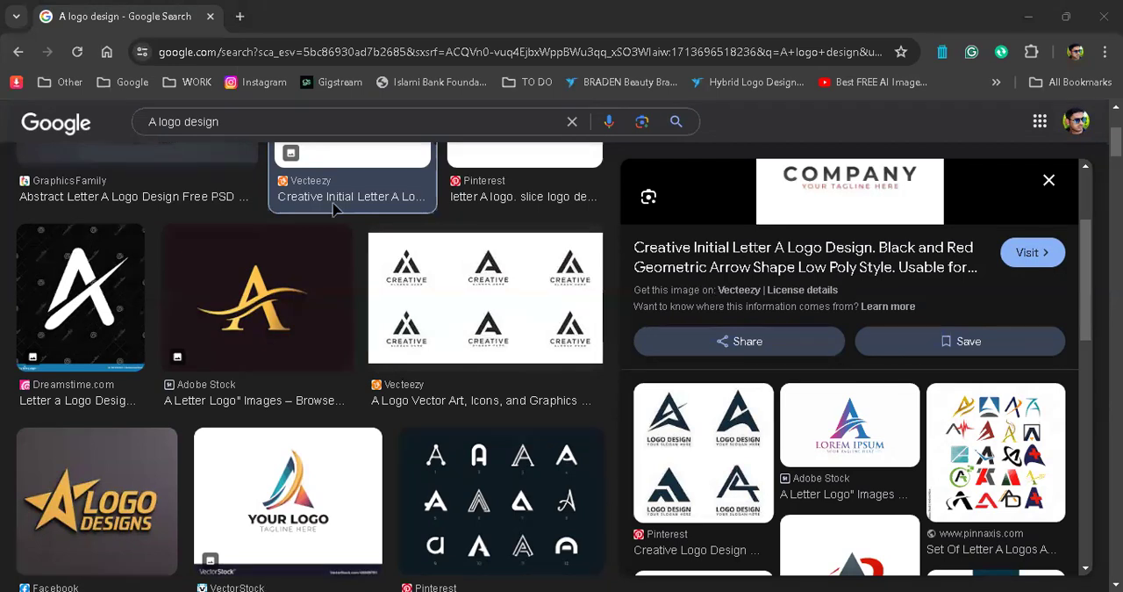
pyautogui.hotkey('alt', 'Tab')
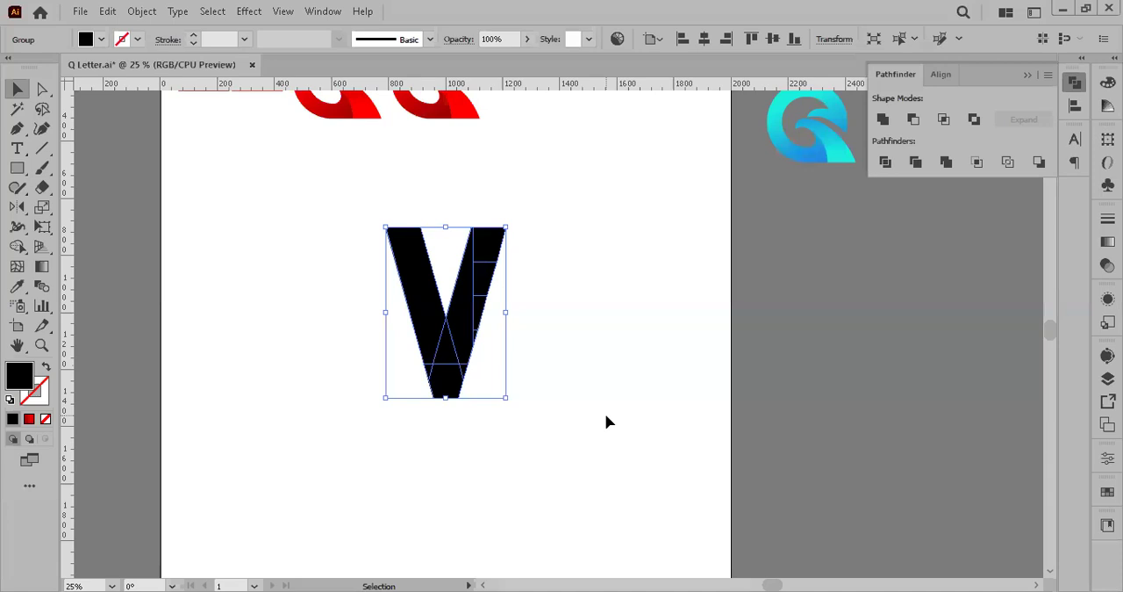
pyautogui.click(883, 118)
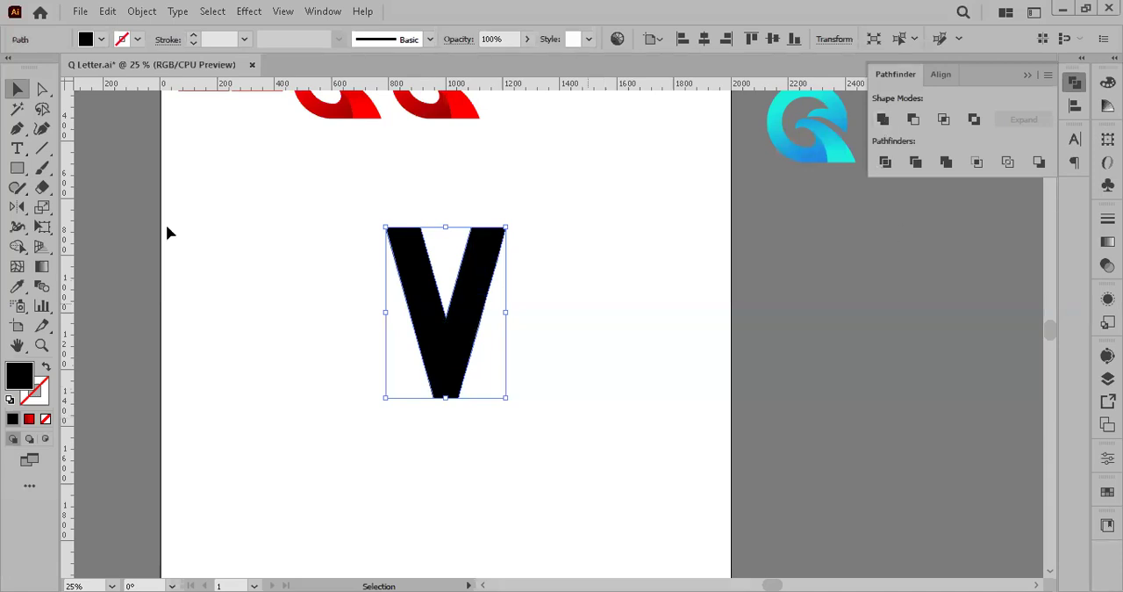
# Step: Reflect the black V across the horizontal axis to turn it into a crossbar-less A, and deselect it
pyautogui.click(21, 208)
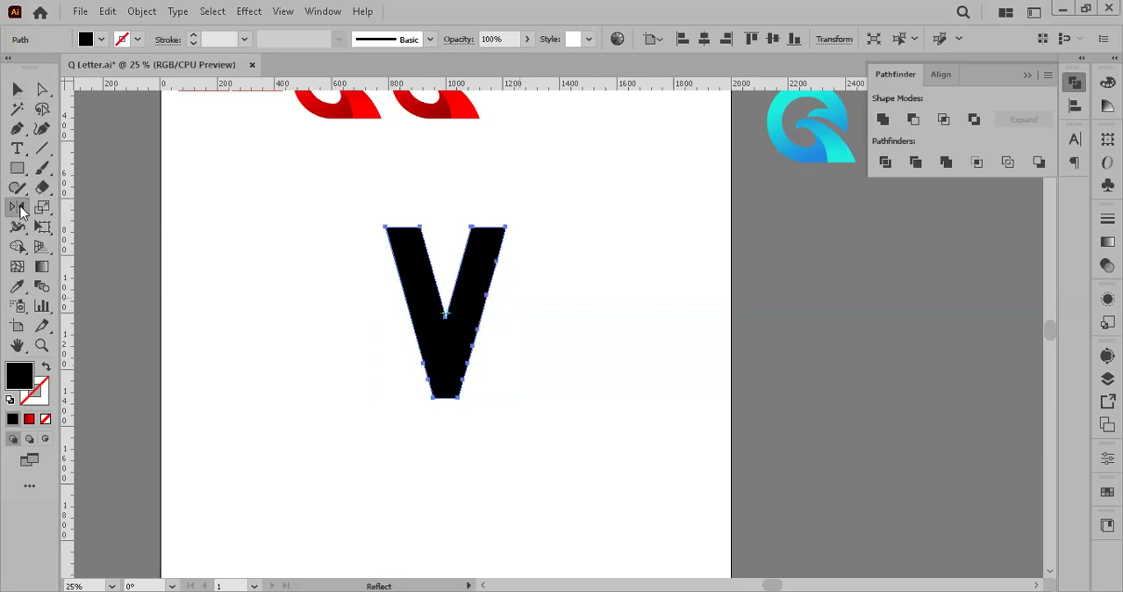
pyautogui.doubleClick(21, 208)
pyautogui.click(719, 293)
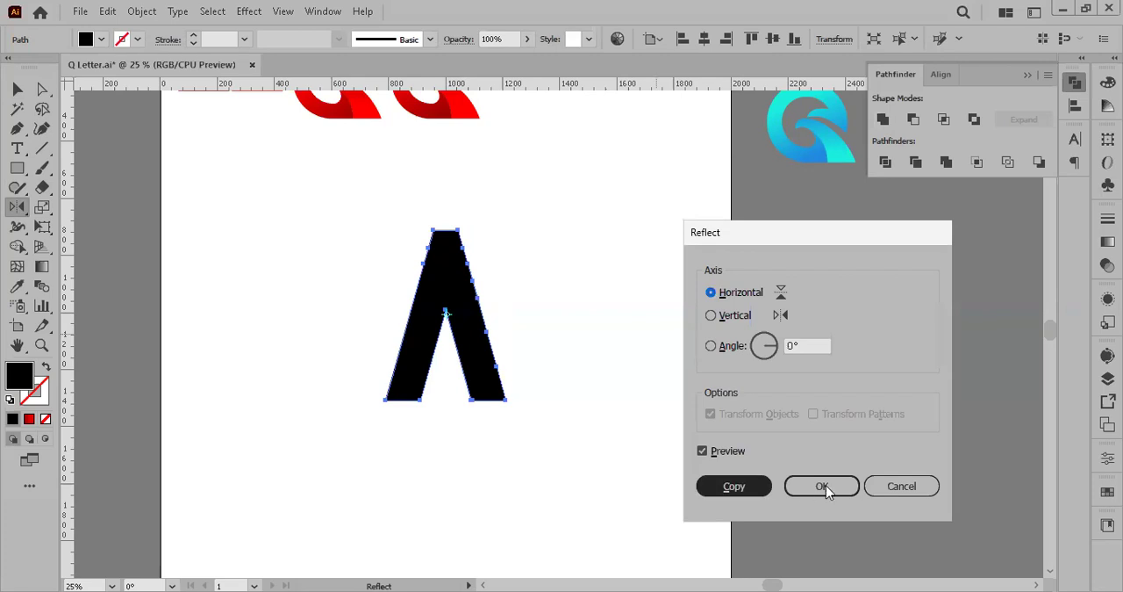
pyautogui.press('Return')
pyautogui.press('v')
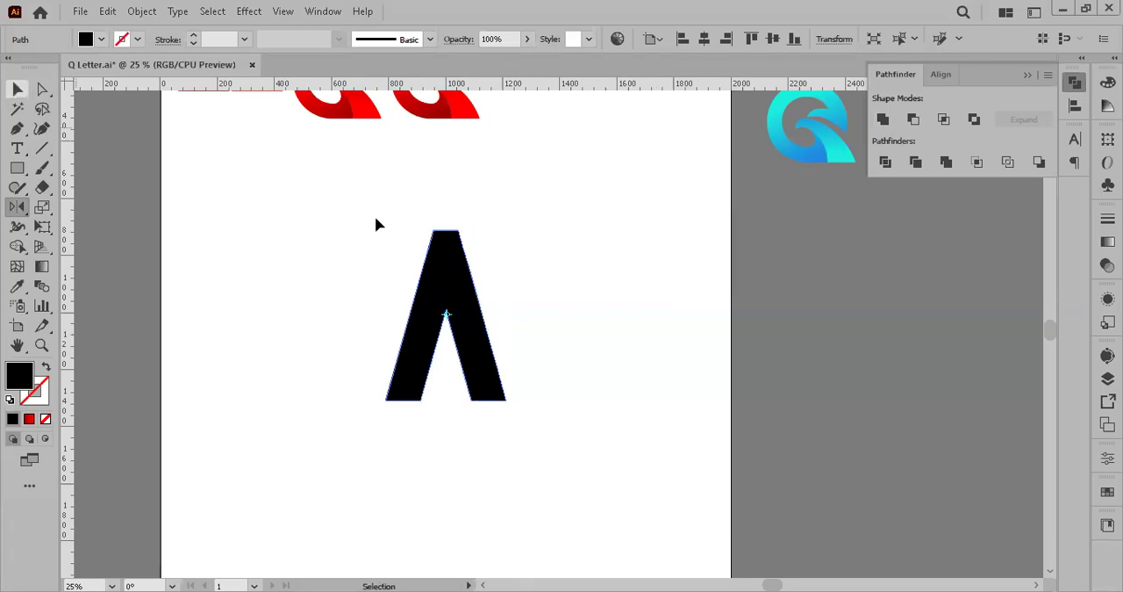
pyautogui.click(378, 225)
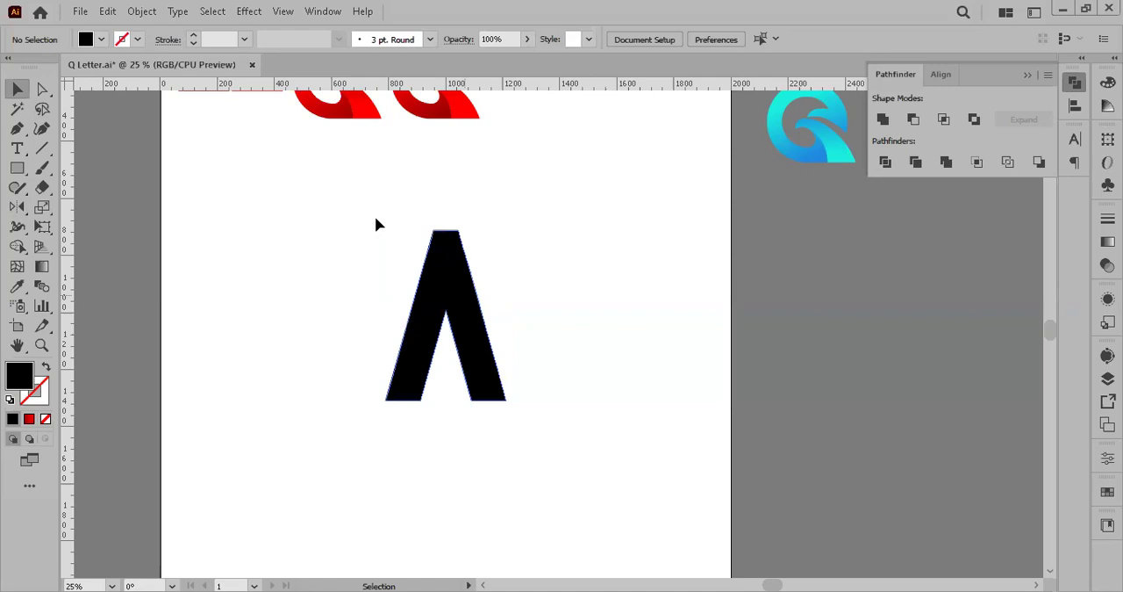
# Step: Move the black A shape off the artboard to the grey area beside it, below the blue Q logo
pyautogui.moveTo(462, 295); pyautogui.dragTo(423, 269)
pyautogui.click(532, 343)
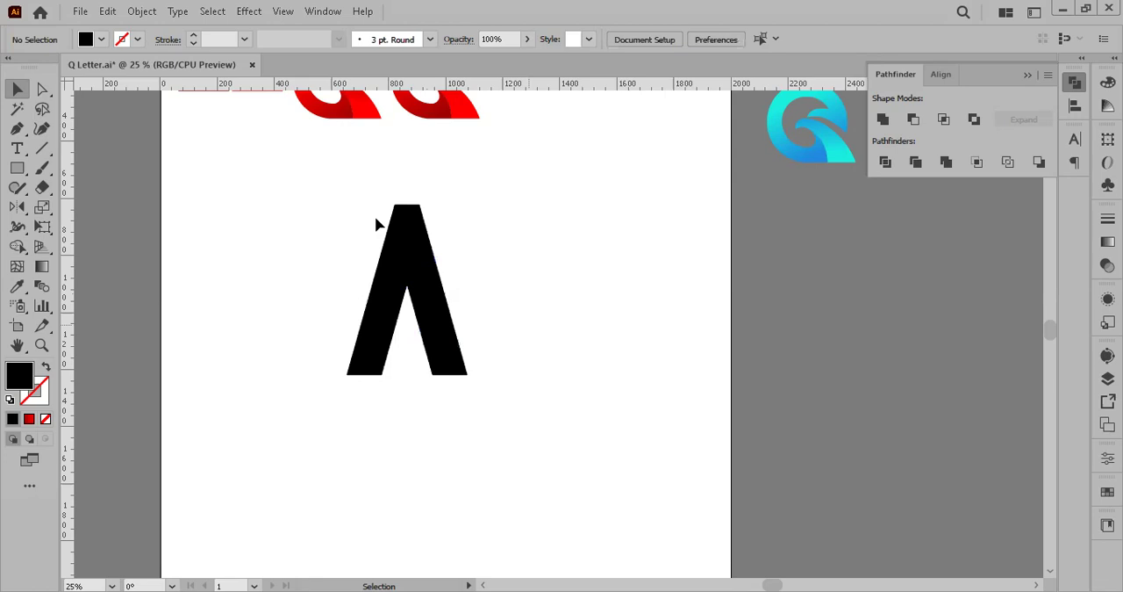
pyautogui.moveTo(437, 282); pyautogui.dragTo(850, 282)
# Step: Draw a long, narrow black rectangle on the artboard and rotate it so it slants down to the right
pyautogui.press('m')
pyautogui.moveTo(374, 276); pyautogui.dragTo(411, 460)
pyautogui.press('v')
pyautogui.moveTo(378, 246); pyautogui.dragTo(317, 242)
pyautogui.moveTo(348, 288); pyautogui.dragTo(283, 186)
pyautogui.moveTo(456, 442); pyautogui.dragTo(402, 381)
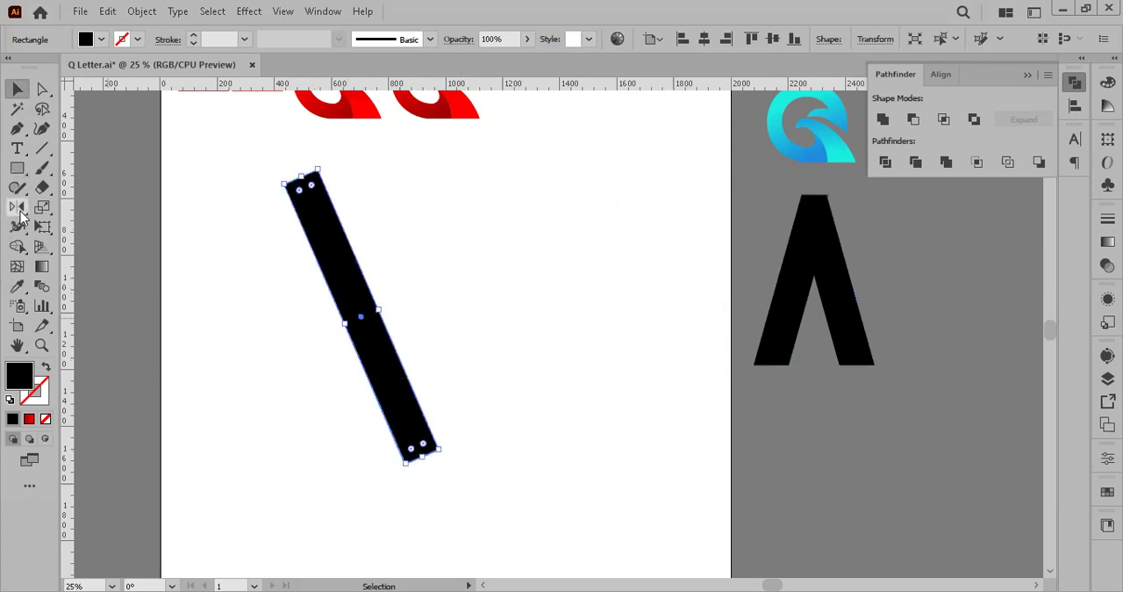
# Step: Create a copy of the slanted bar reflected across the horizontal axis and shift it right so both bars cross near their lower ends
pyautogui.click(16, 207)
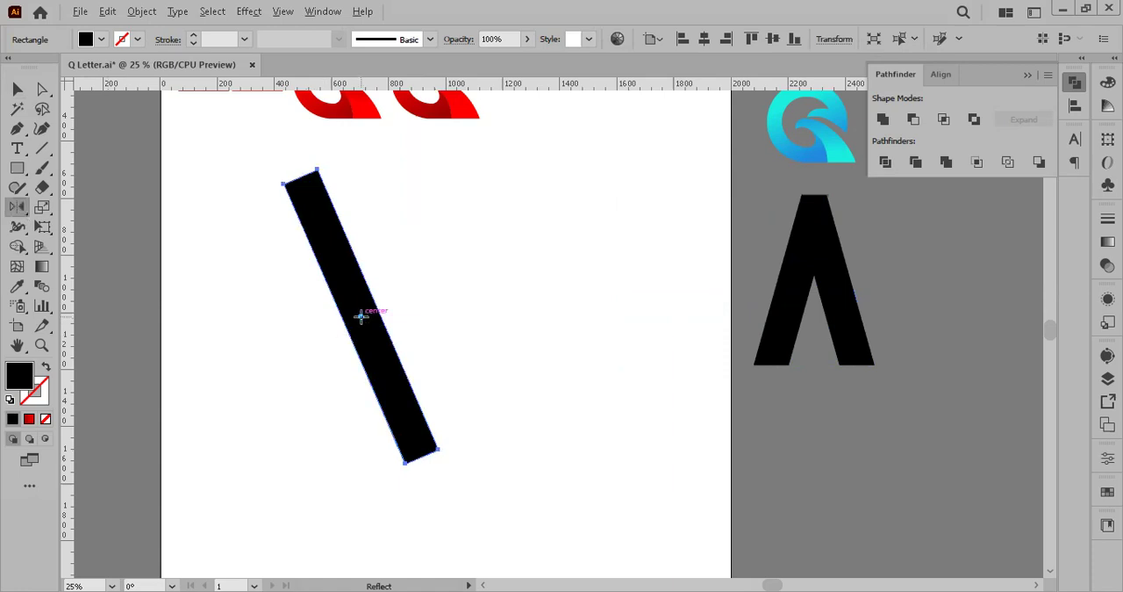
pyautogui.keyDown('alt'); pyautogui.click(360, 316); pyautogui.keyUp('alt')
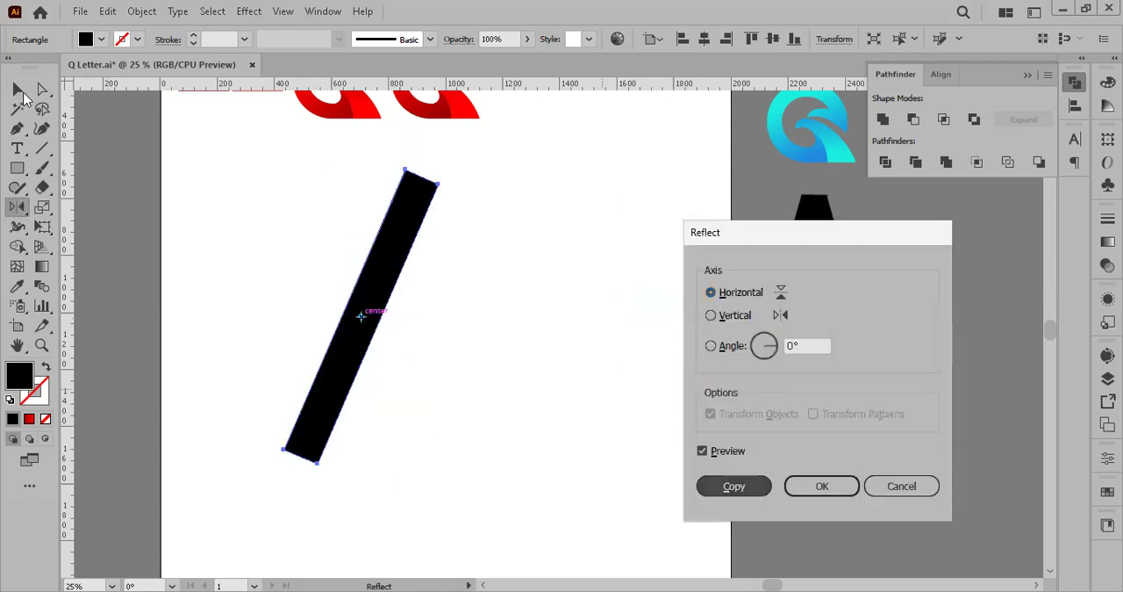
pyautogui.hotkey('alt', 'c')
pyautogui.press('v')
pyautogui.moveTo(402, 249); pyautogui.dragTo(479, 258)
pyautogui.moveTo(491, 426); pyautogui.dragTo(492, 426)
# Step: Divide the two crossing bars with Pathfinder and delete the loose ends below the crossing to leave a pointed V
pyautogui.keyDown('shift'); pyautogui.click(342, 296); pyautogui.keyUp('shift')
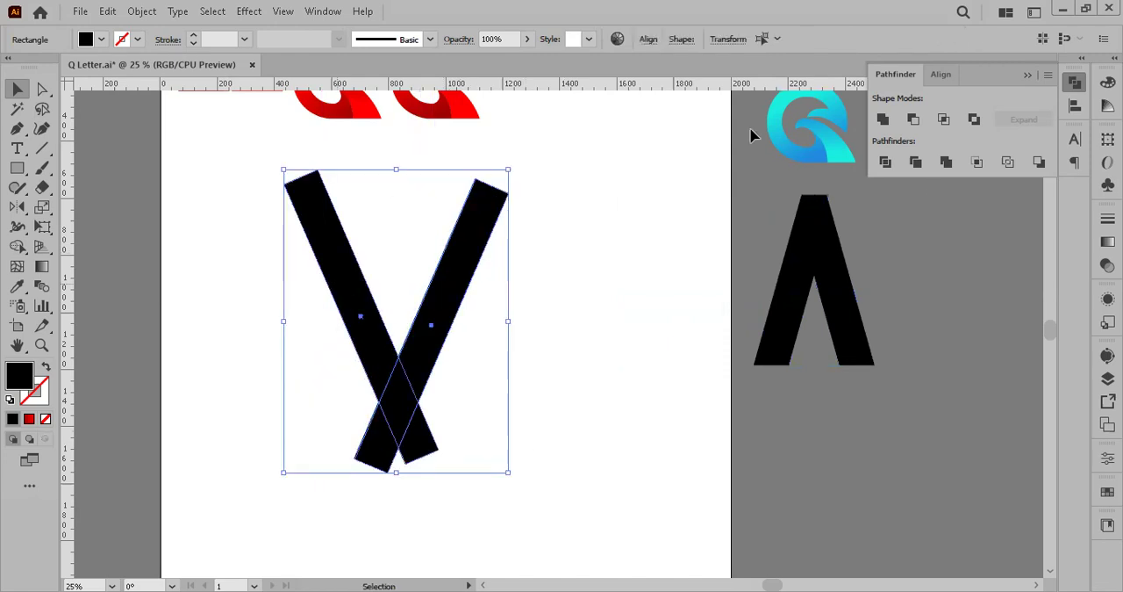
pyautogui.click(886, 162)
pyautogui.click(441, 461)
pyautogui.press('a')
pyautogui.click(422, 445)
pyautogui.press('Delete')
pyautogui.press('Delete')
# Step: Draw a horizontal line across both upper ends of the V and divide the shape along it with Pathfinder
pyautogui.click(41, 147)
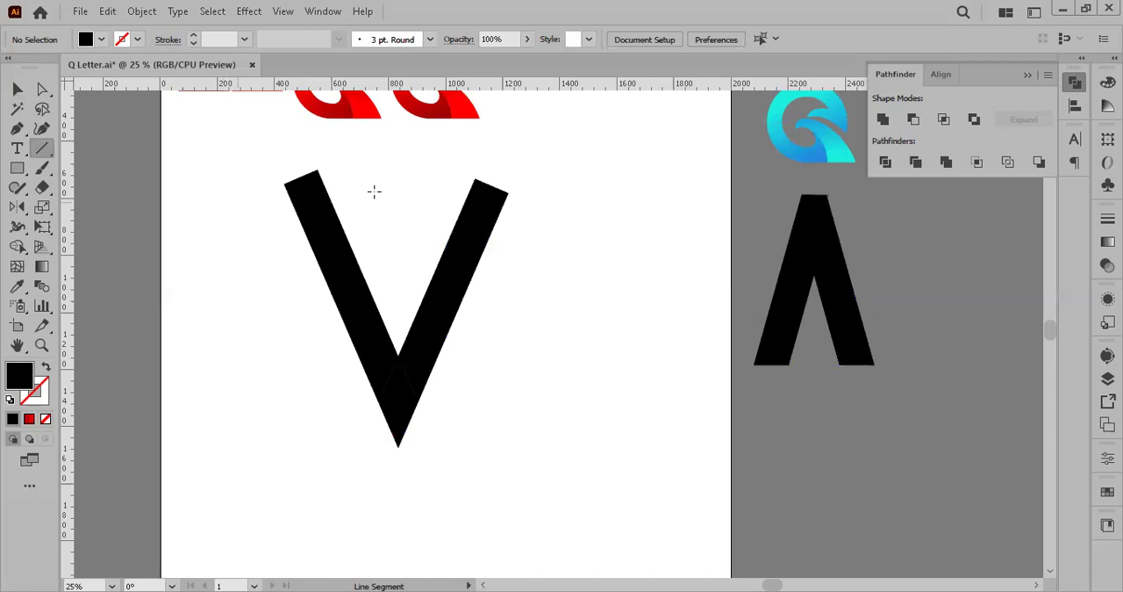
pyautogui.moveTo(238, 201); pyautogui.dragTo(573, 201)
pyautogui.press('v')
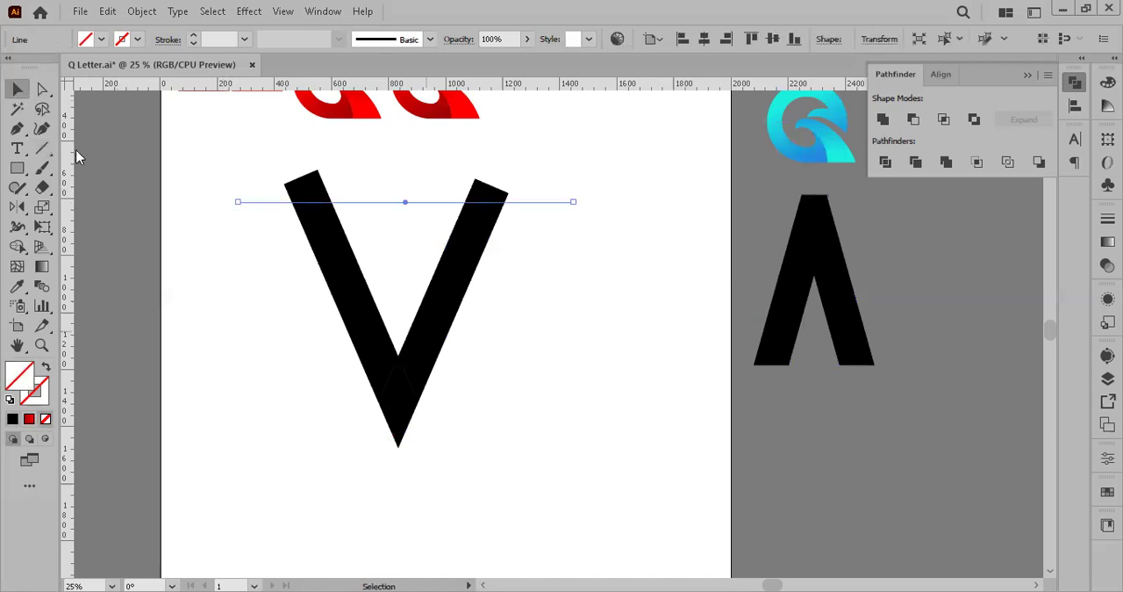
pyautogui.moveTo(454, 409); pyautogui.dragTo(542, 190)
pyautogui.click(884, 163)
# Step: Delete the slanted end pieces above the cut so both arms of the V finish flat
pyautogui.press('a')
pyautogui.click(246, 175)
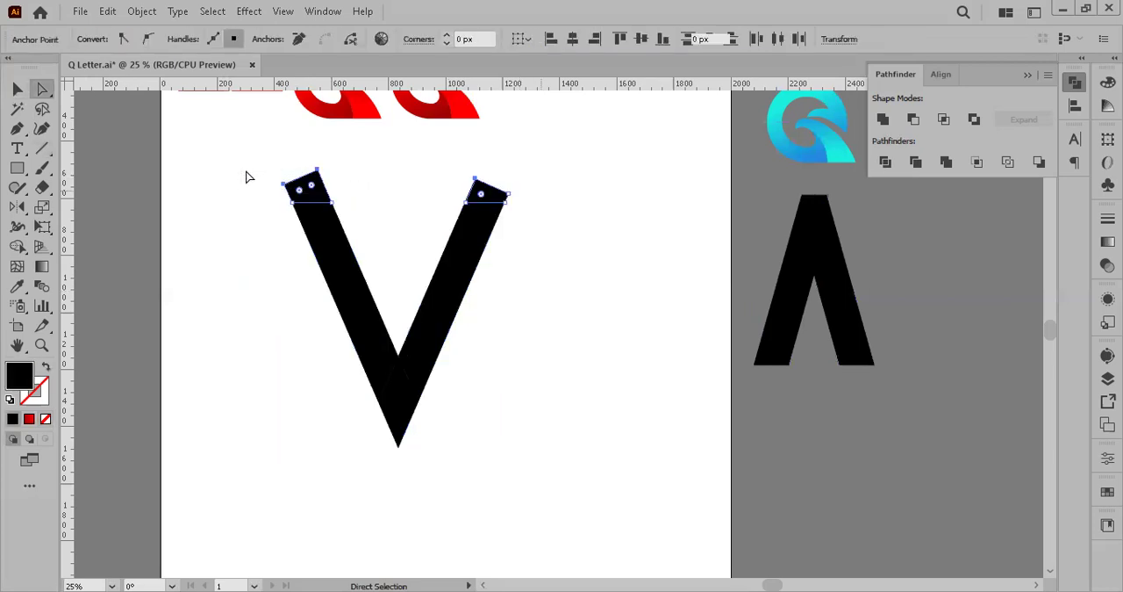
pyautogui.press('Delete')
# Step: Turn the V group upside down to form a pointed A, and deselect it
pyautogui.press('v')
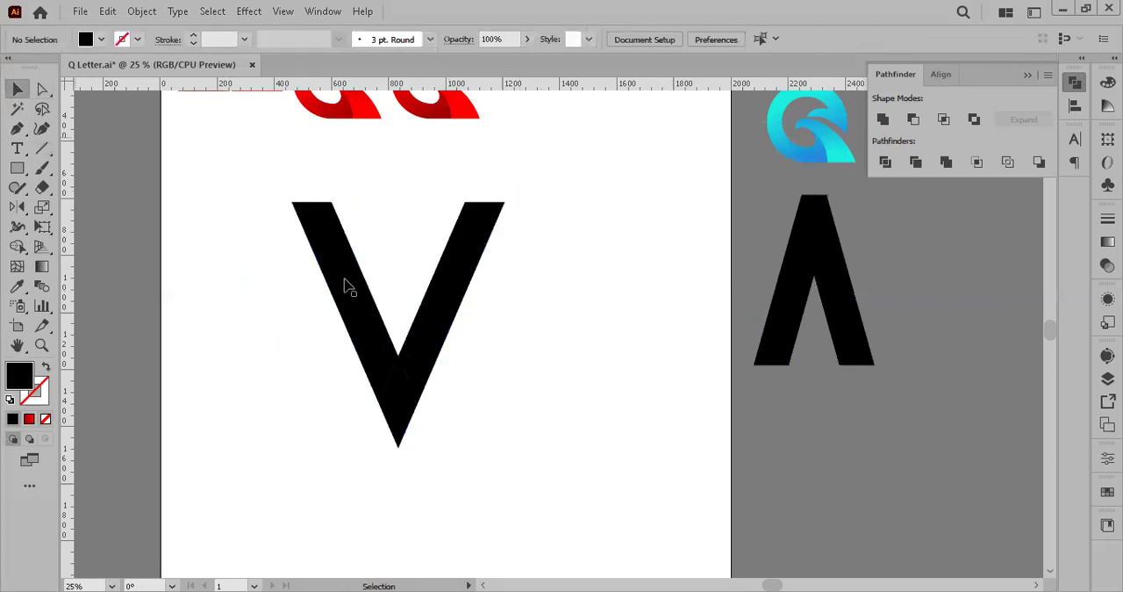
pyautogui.click(389, 269)
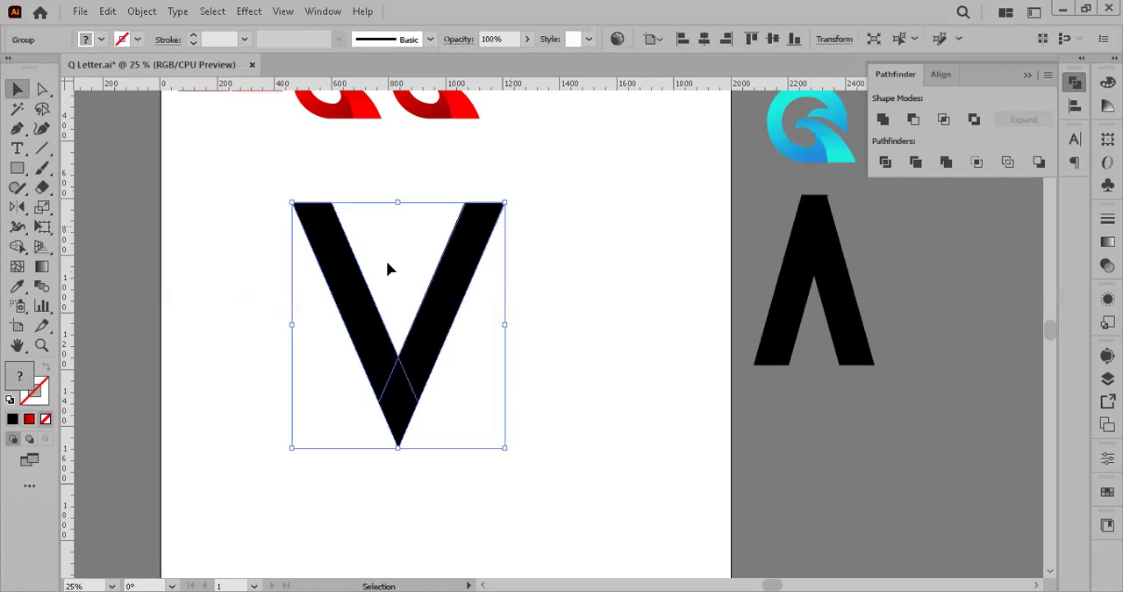
pyautogui.moveTo(398, 459); pyautogui.dragTo(343, 424)
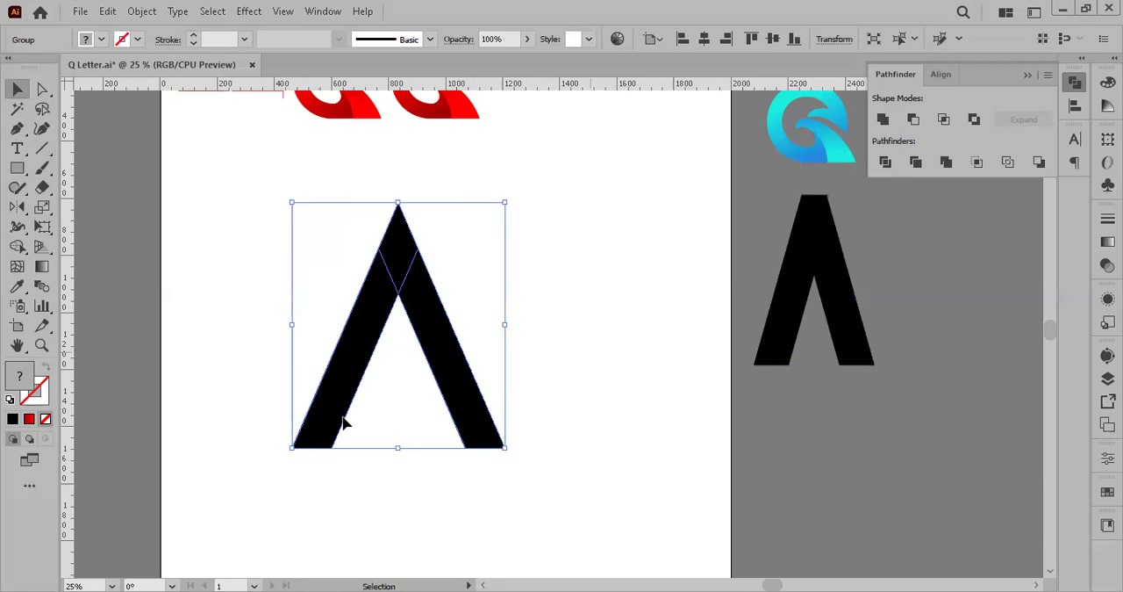
pyautogui.hotkey('ctrl', 'shift', 'a')
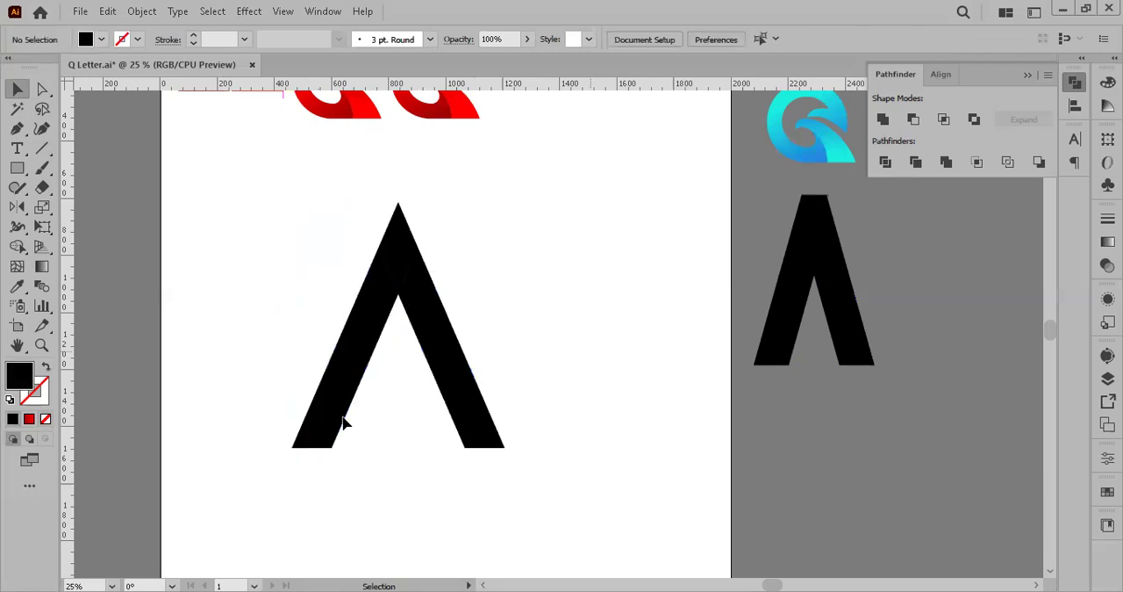
# Step: Draw a black rectangular crossbar over the A's left leg, slim it slightly and shift it into the gap between the legs
pyautogui.click(27, 172)
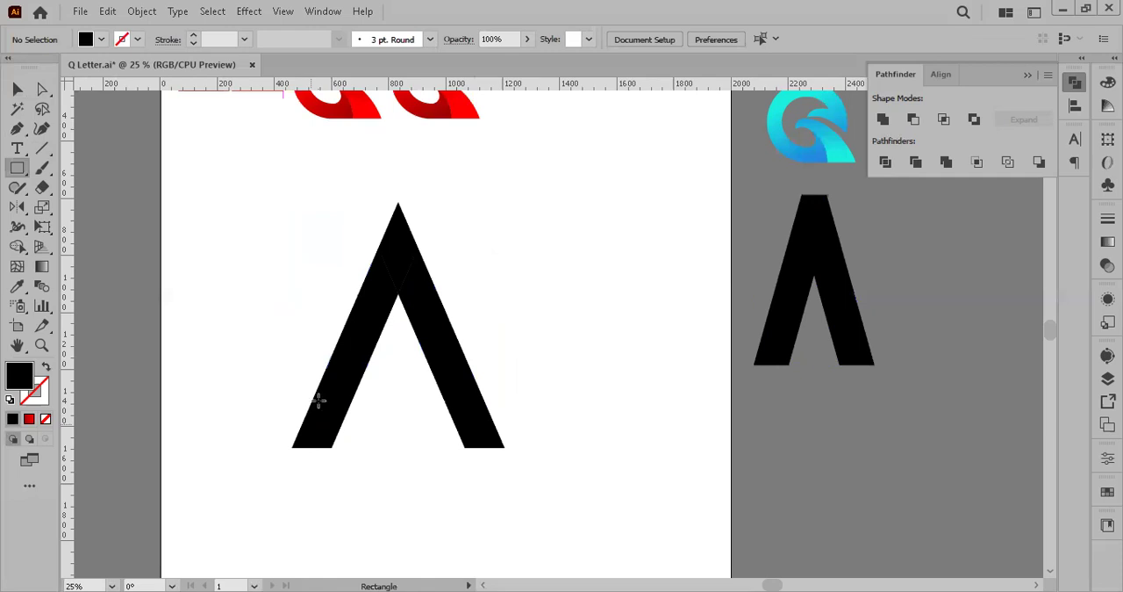
pyautogui.moveTo(293, 371); pyautogui.dragTo(398, 406)
pyautogui.press('v')
pyautogui.scroll(1, 321, 370)
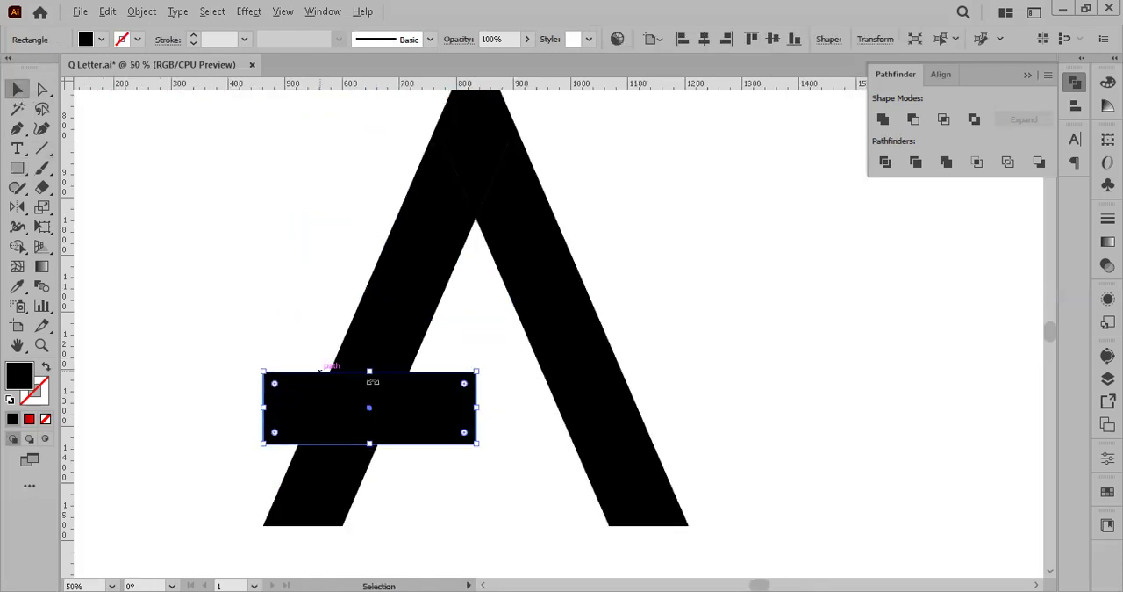
pyautogui.moveTo(372, 371); pyautogui.dragTo(373, 382)
pyautogui.press('space')
pyautogui.moveTo(378, 389); pyautogui.dragTo(372, 349)
pyautogui.click(734, 331)
# Step: Extend the crossbar's right end so that it reaches into the A's right leg
pyautogui.scroll(-1, 737, 334)
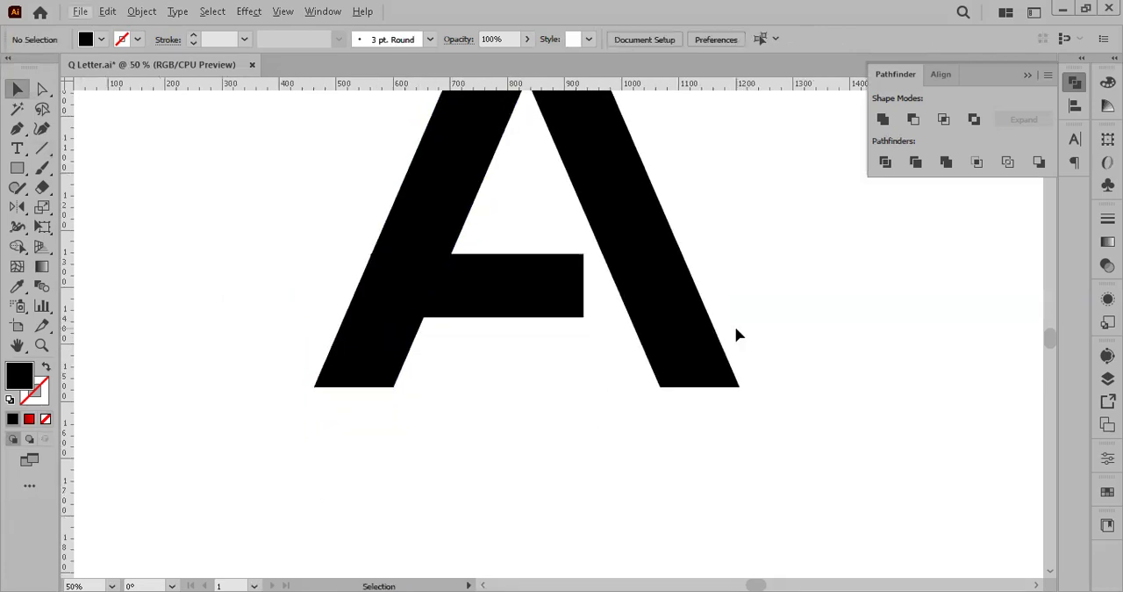
pyautogui.scroll(2, 737, 334)
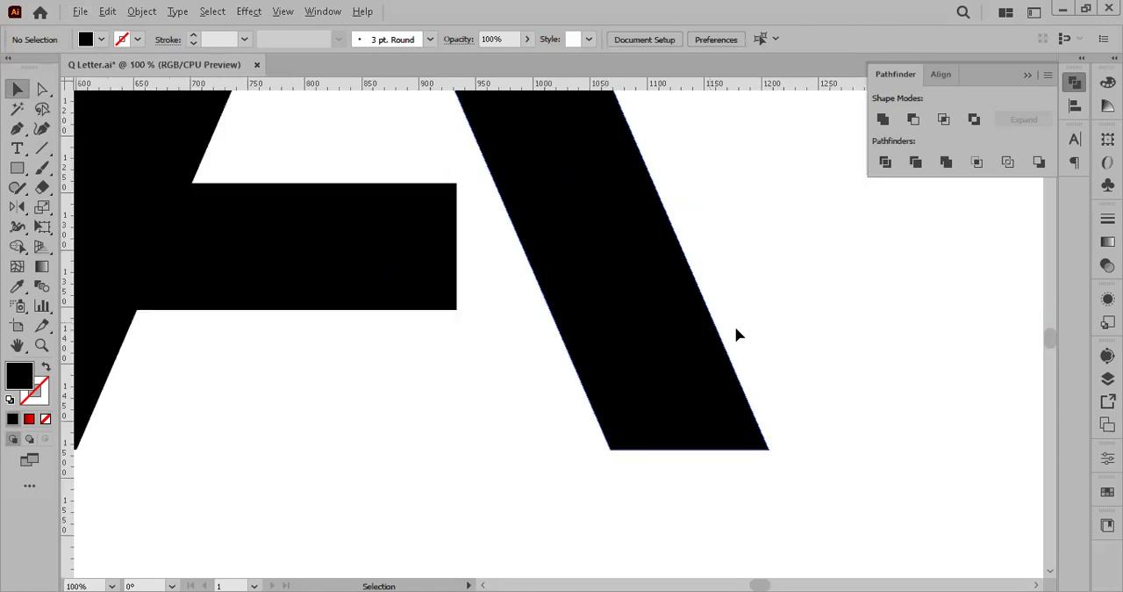
pyautogui.scroll(-5, 737, 334)
pyautogui.hscroll(2, 758, 284)
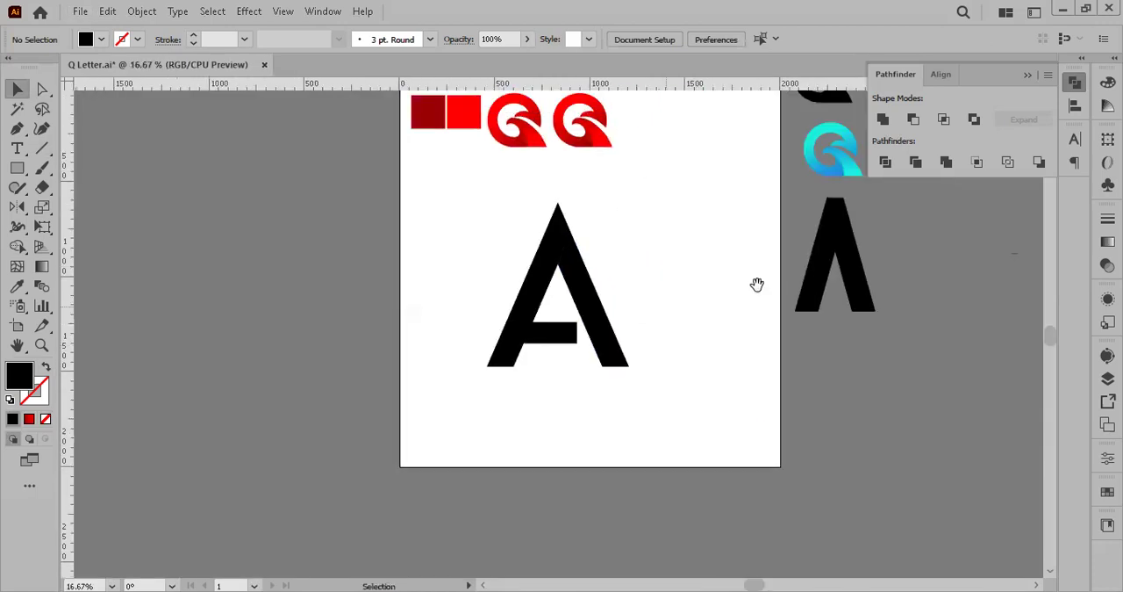
pyautogui.hscroll(2, 758, 284)
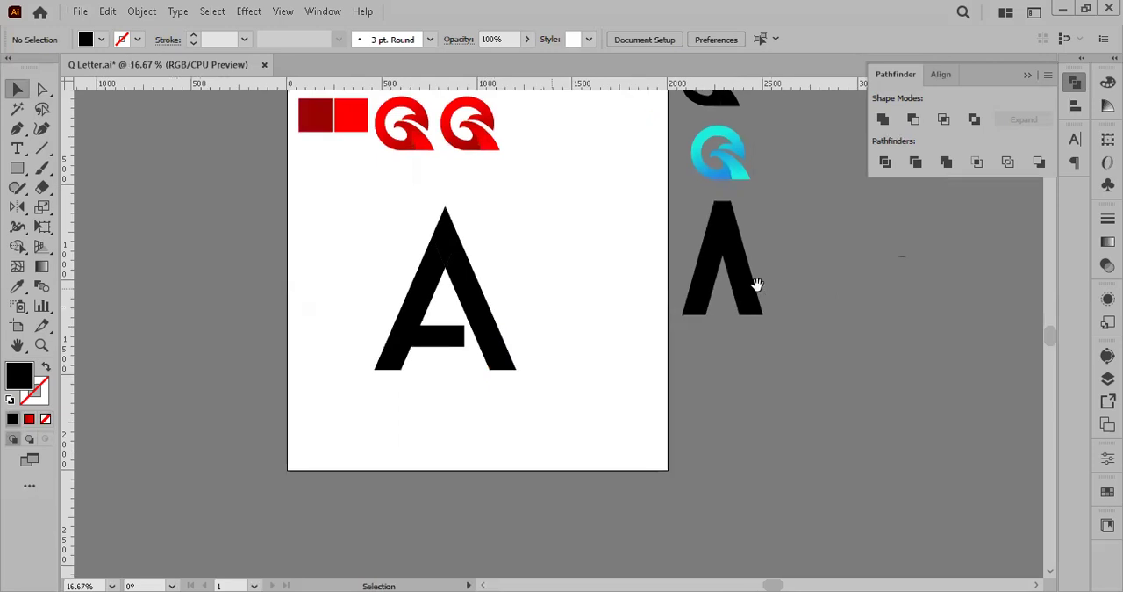
pyautogui.click(428, 336)
pyautogui.moveTo(466, 336); pyautogui.dragTo(495, 336)
pyautogui.click(555, 308)
pyautogui.click(442, 337)
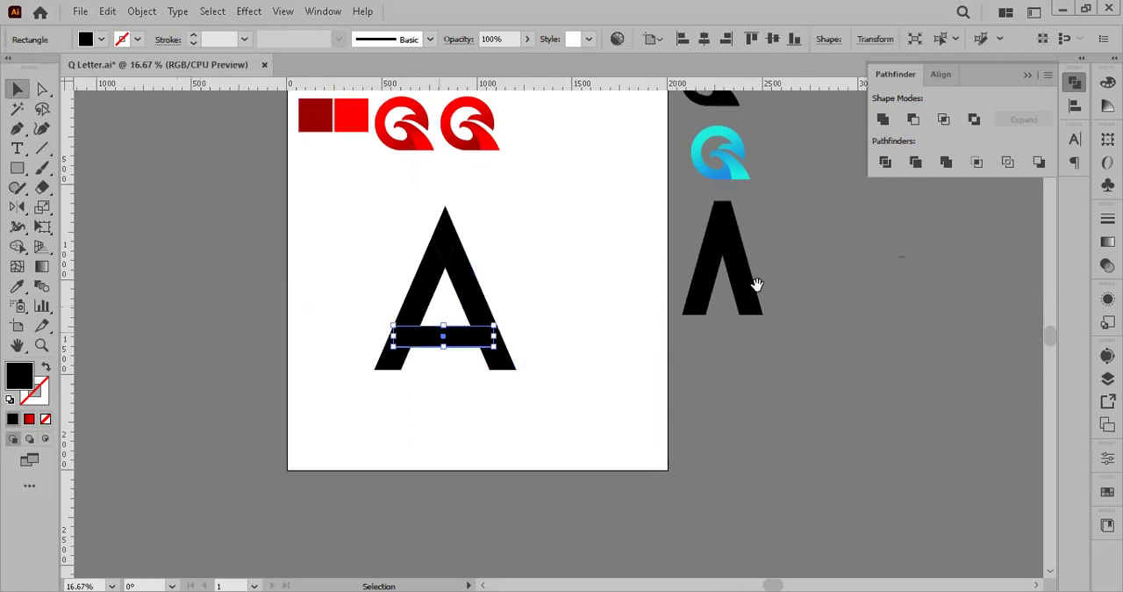
# Step: Thicken the crossbar upward and center it horizontally between the two legs of the A
pyautogui.moveTo(444, 325); pyautogui.dragTo(444, 319)
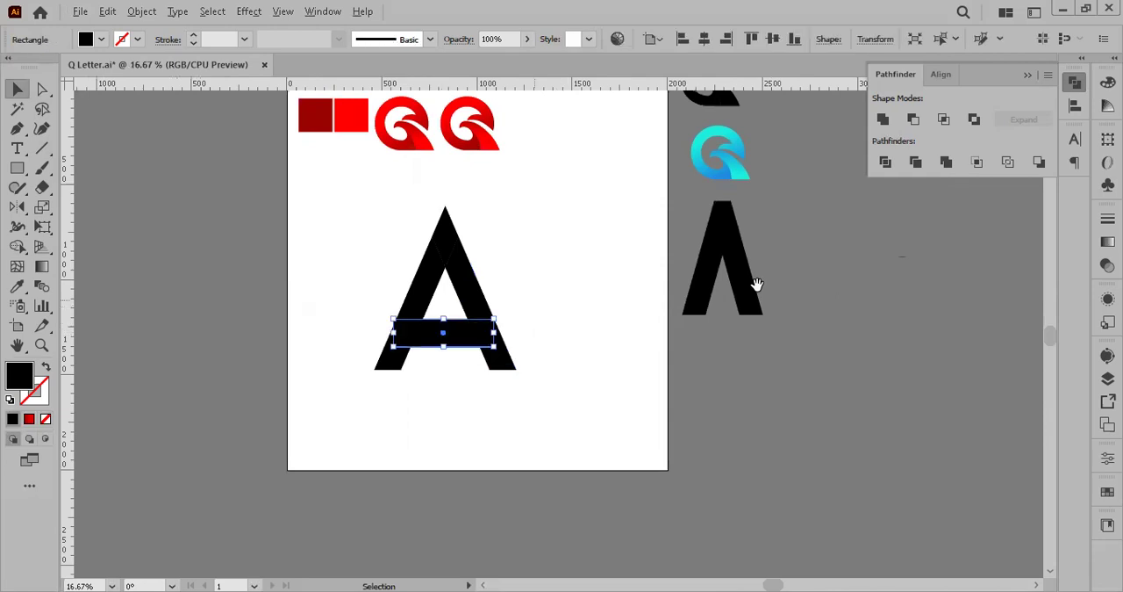
pyautogui.scroll(2, 534, 299)
pyautogui.moveTo(355, 337); pyautogui.dragTo(355, 341)
pyautogui.moveTo(453, 366); pyautogui.dragTo(396, 373)
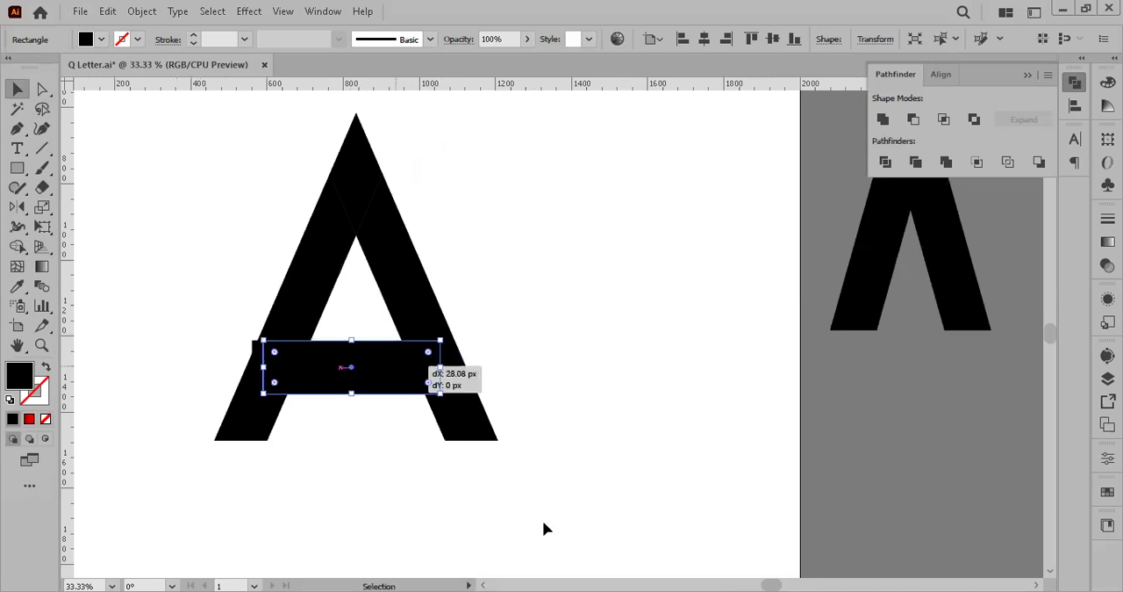
pyautogui.click(544, 526)
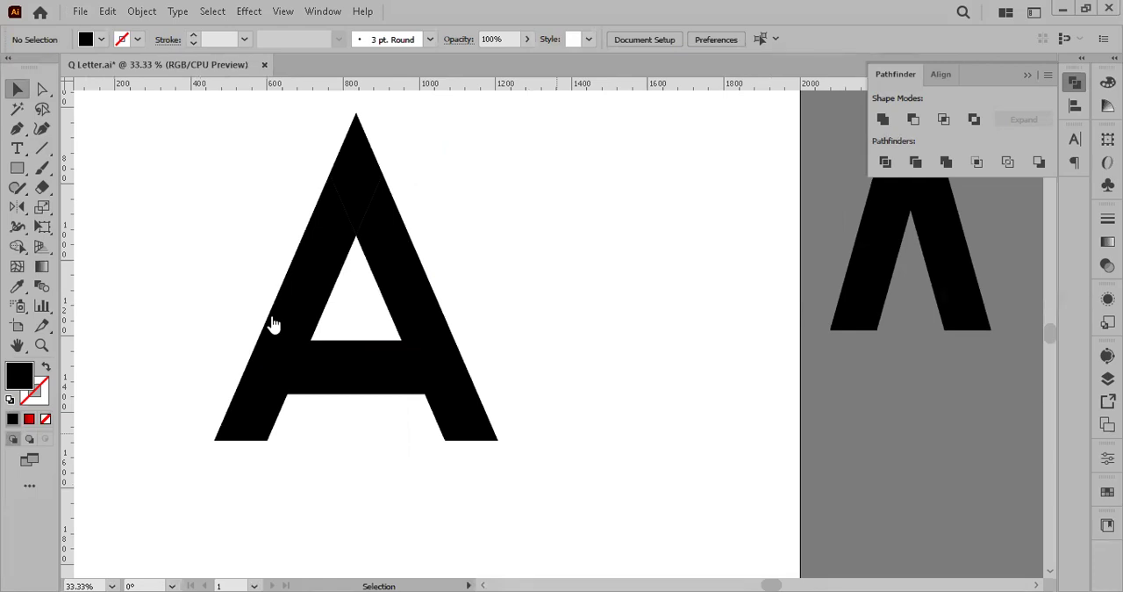
# Step: Switch to the browser and examine the letter A logo references in the image results
pyautogui.hotkey('alt', 'Tab')
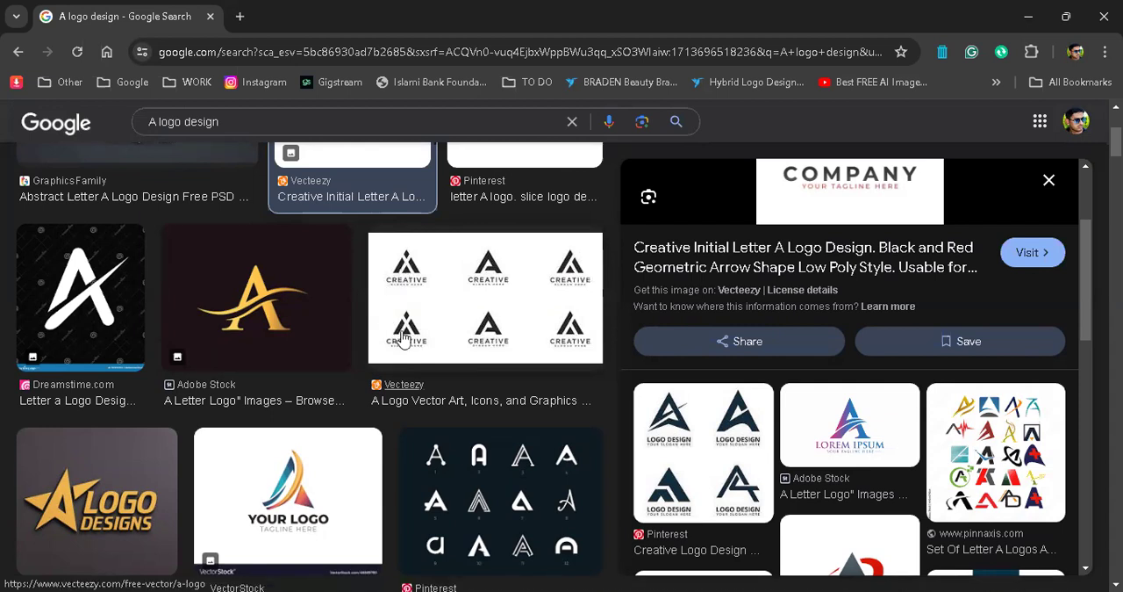
pyautogui.scroll(-2, 316, 452)
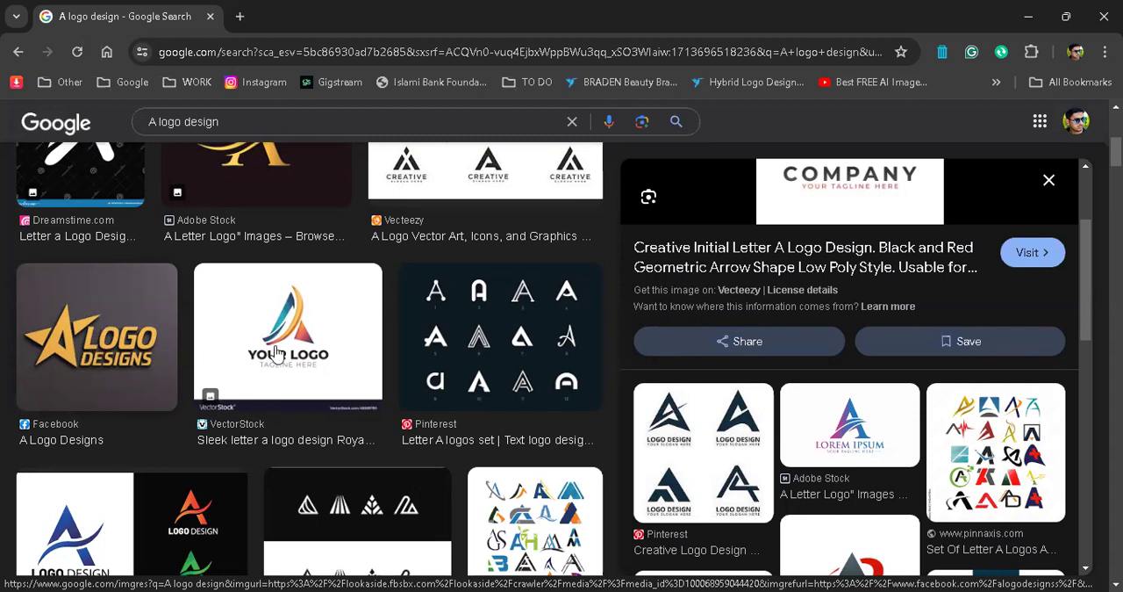
pyautogui.scroll(-2, 281, 349)
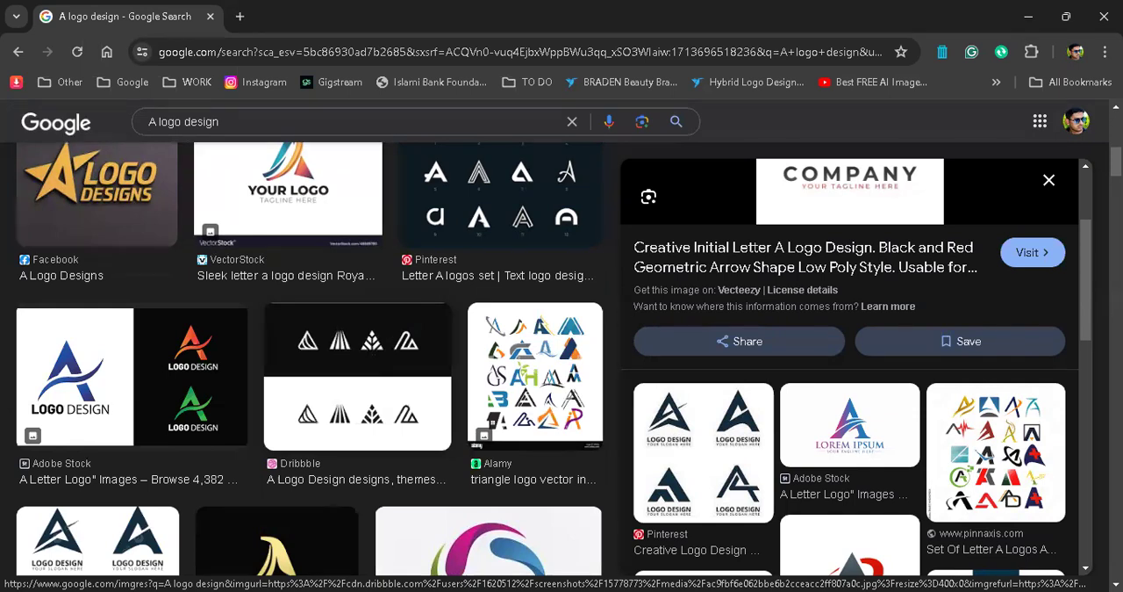
pyautogui.hotkey('alt', 'Tab')
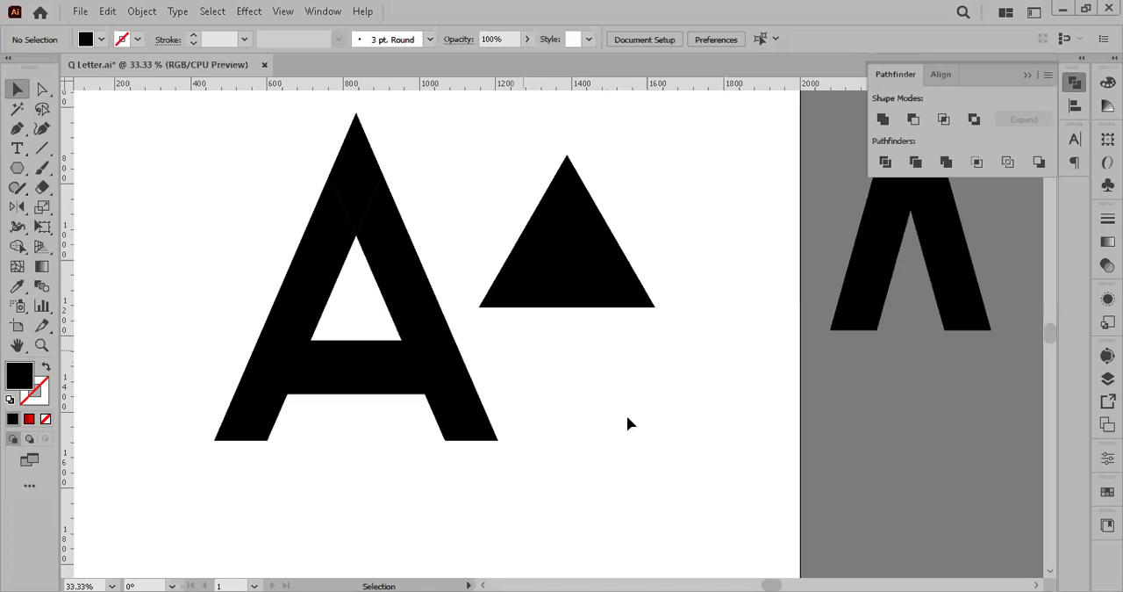
# Step: Return to Illustrator and move the whole letter A to the left side of the artboard, away from the black triangle
pyautogui.hotkey('ctrl', 'z')
pyautogui.click(628, 424)
pyautogui.hotkey('ctrl', 'shift', 'z')
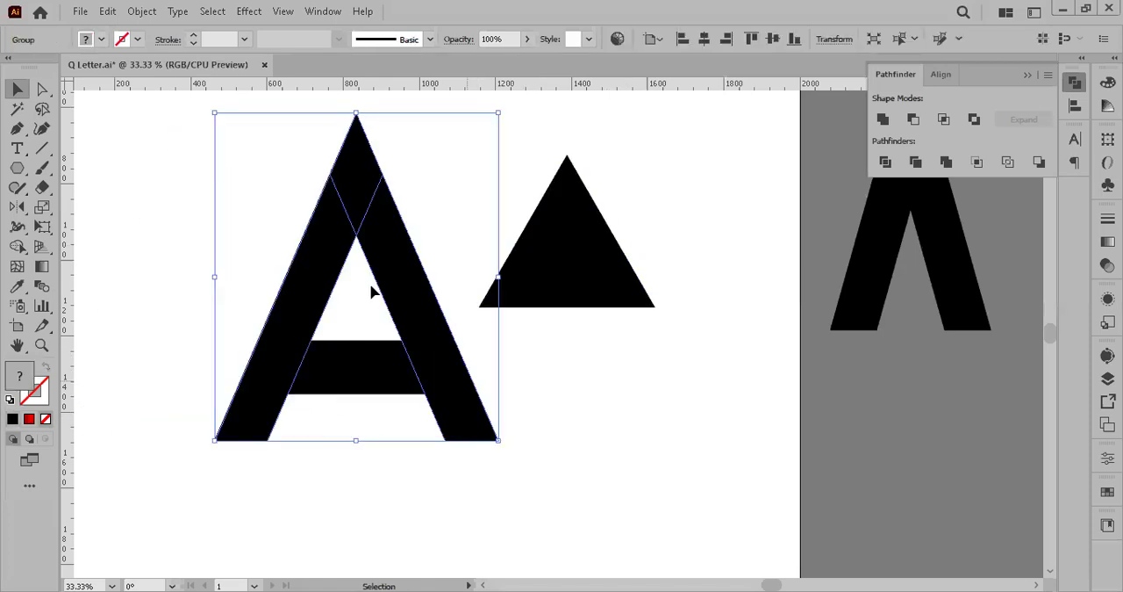
pyautogui.keyDown('shift'); pyautogui.click(404, 353); pyautogui.keyUp('shift')
pyautogui.moveTo(423, 329); pyautogui.dragTo(292, 324)
# Step: Enlarge the black triangle and place it lower on the artboard beside the letter A
pyautogui.click(567, 255)
pyautogui.moveTo(655, 307); pyautogui.dragTo(685, 325)
pyautogui.moveTo(592, 231)
pyautogui.mouseDown()
pyautogui.moveTo(588, 296)
pyautogui.moveTo(574, 296)
pyautogui.mouseUp()
pyautogui.click(688, 253)
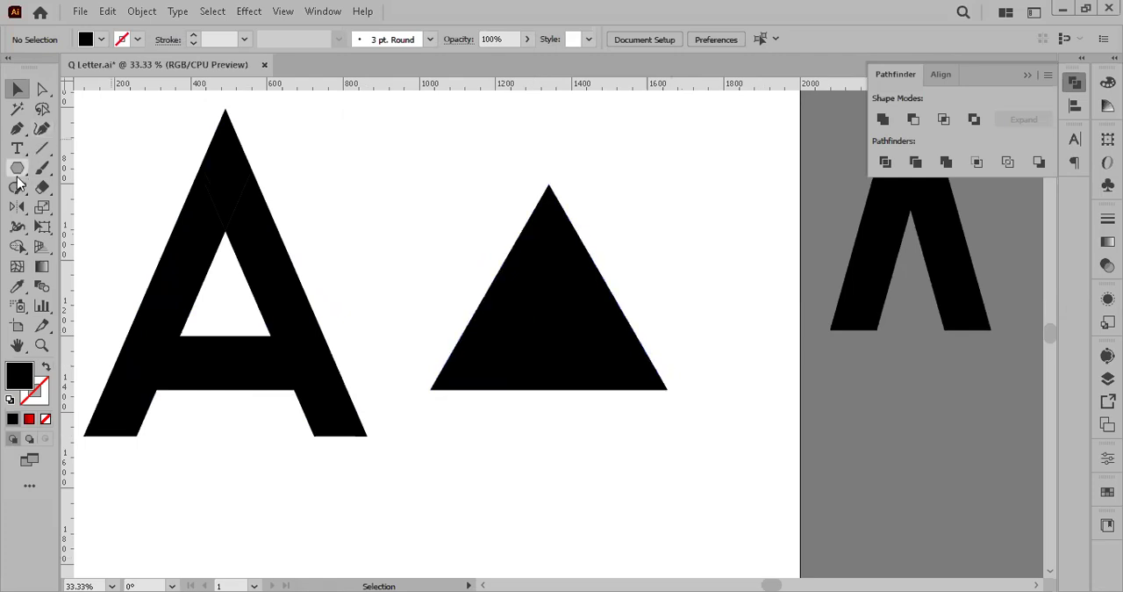
# Step: Draw a small black square above the triangle and fully round two opposite corners to form a leaf shape
pyautogui.moveTo(387, 152); pyautogui.dragTo(446, 216)
pyautogui.press('a')
pyautogui.click(394, 206)
pyautogui.keyDown('shift'); pyautogui.click(436, 163); pyautogui.keyUp('shift')
pyautogui.moveTo(395, 206); pyautogui.dragTo(271, 208)
pyautogui.press('v')
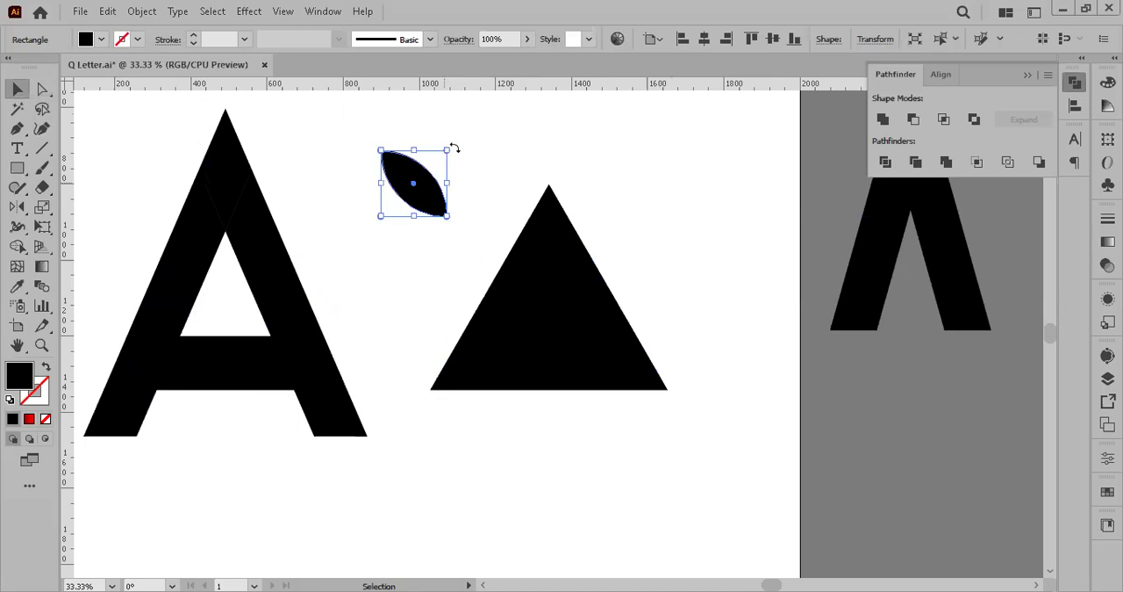
# Step: Move the leaf onto the lower middle of the triangle and enlarge it slightly so its tip passes the base
pyautogui.moveTo(464, 140); pyautogui.dragTo(580, 344)
pyautogui.moveTo(599, 307); pyautogui.dragTo(589, 315)
pyautogui.moveTo(571, 355); pyautogui.dragTo(576, 359)
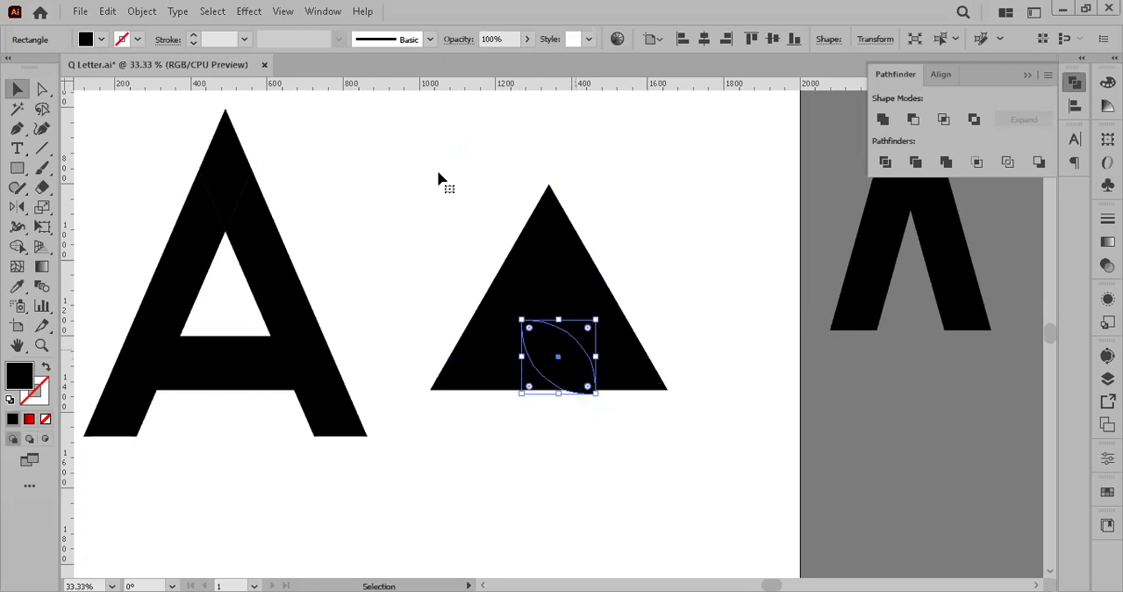
# Step: Cut the leaf out of the triangle with the Shape Builder tool and deselect the result
pyautogui.moveTo(594, 454); pyautogui.dragTo(534, 389)
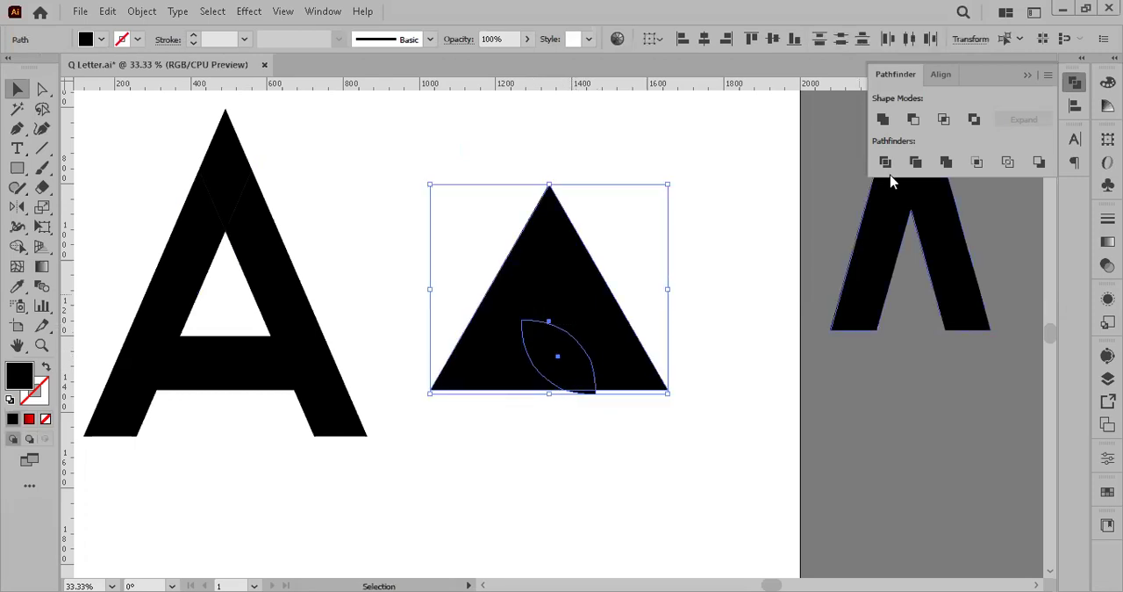
pyautogui.click(17, 246)
pyautogui.moveTo(557, 356); pyautogui.dragTo(632, 509)
pyautogui.click(27, 91)
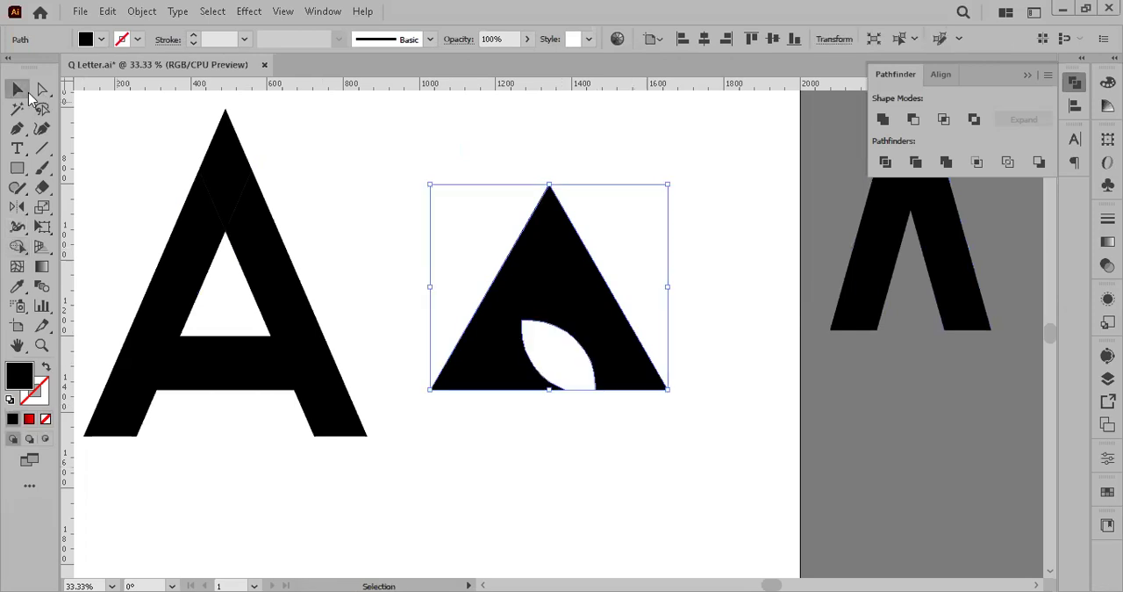
pyautogui.hotkey('ctrl', 'shift', 'a')
pyautogui.hotkey('ctrl', '-')
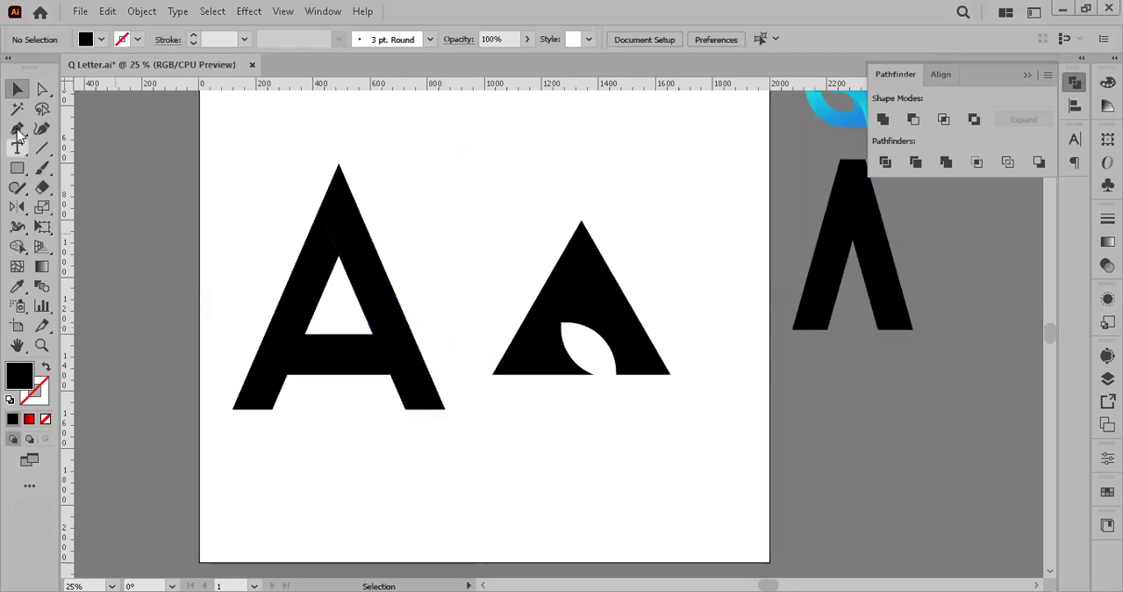
# Step: Sketch an open letter A below the triangle with the Pen tool, adding a curved crossbar that sweeps back past the left leg
pyautogui.click(17, 129)
pyautogui.scroll(3, 544, 443)
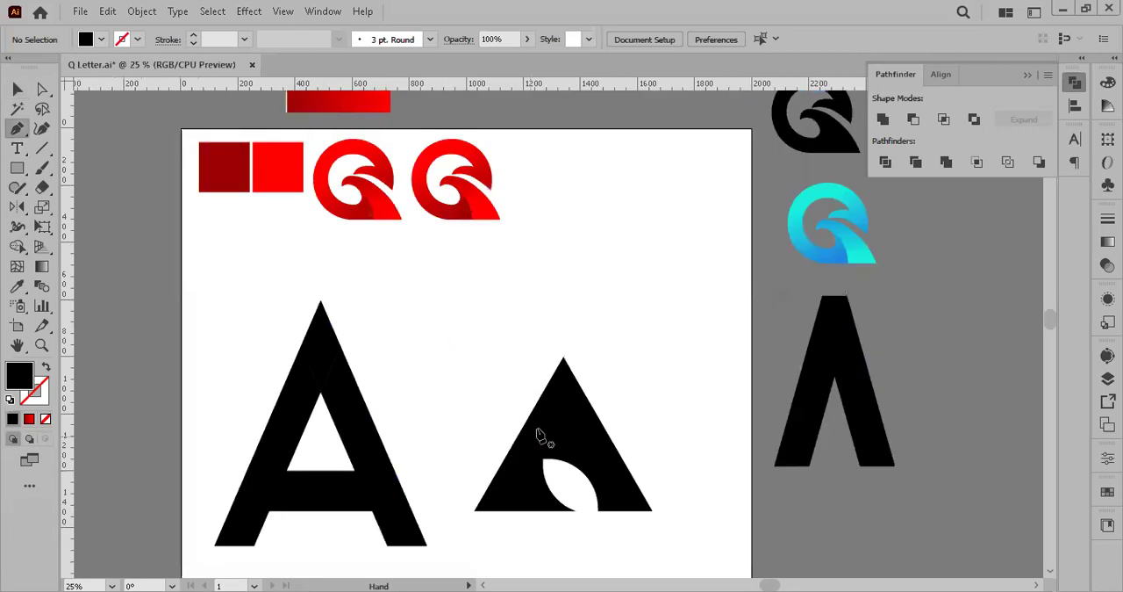
pyautogui.scroll(-5, 509, 427)
pyautogui.click(509, 419)
pyautogui.click(554, 327)
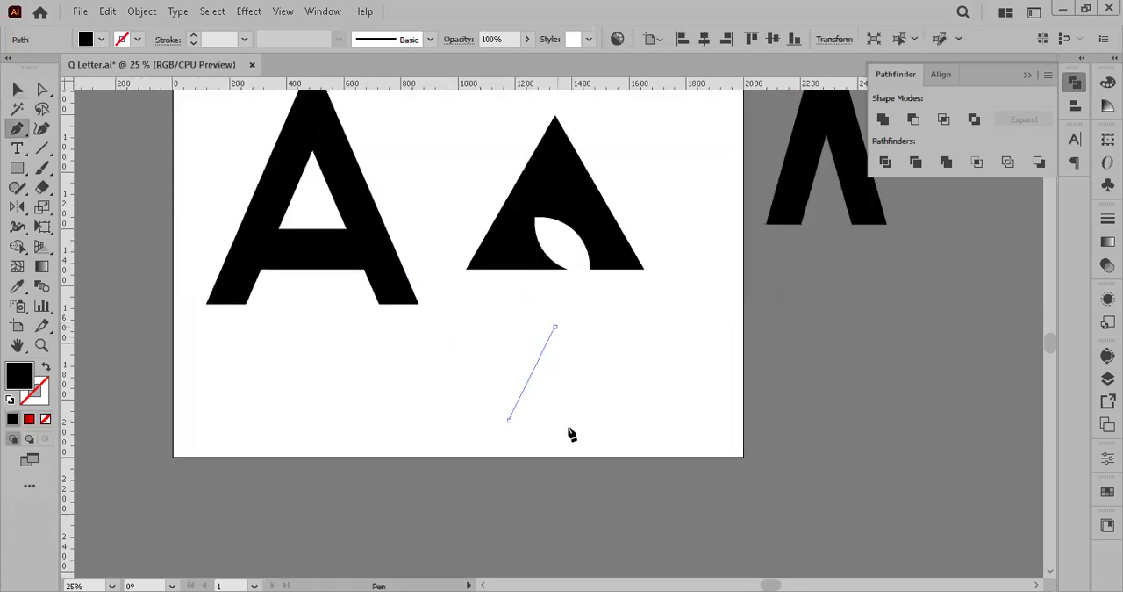
pyautogui.click(569, 420)
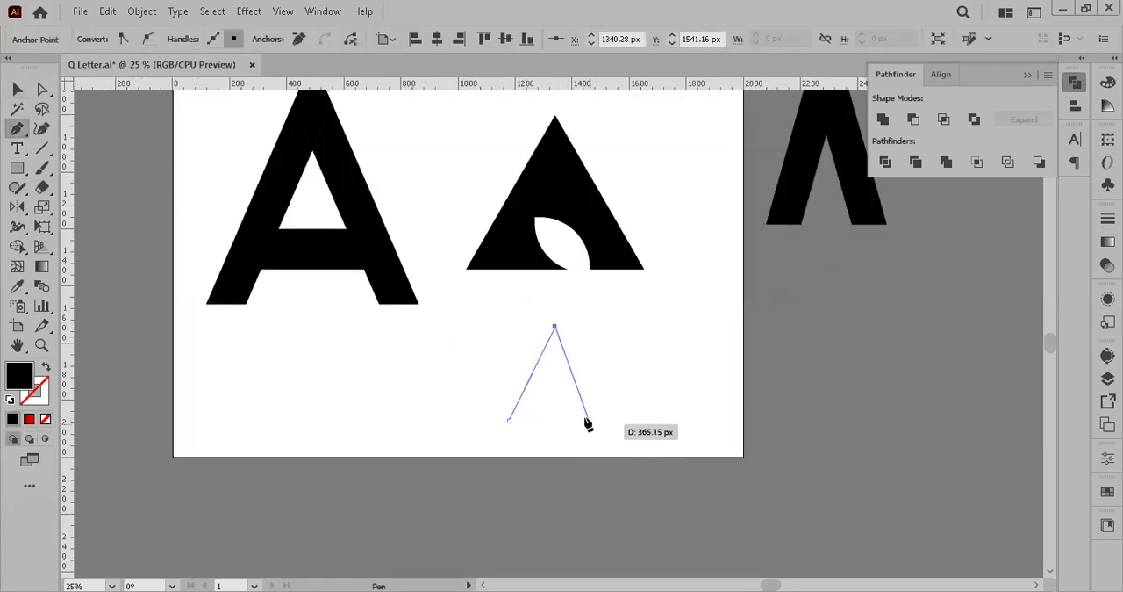
pyautogui.click(583, 418)
pyautogui.moveTo(479, 362)
pyautogui.mouseDown()
pyautogui.moveTo(449, 392)
pyautogui.moveTo(406, 368)
pyautogui.mouseUp()
# Step: Swap the sketched A's fill and stroke and set its stroke weight to 23 pt
pyautogui.click(45, 367)
pyautogui.click(16, 97)
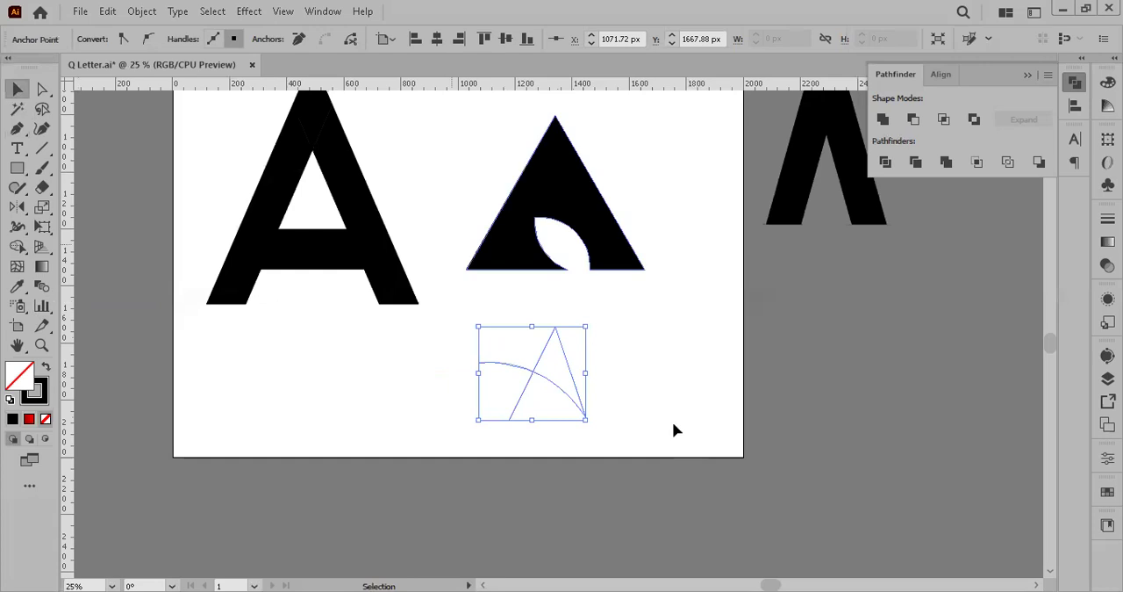
pyautogui.moveTo(241, 230); pyautogui.dragTo(378, 262)
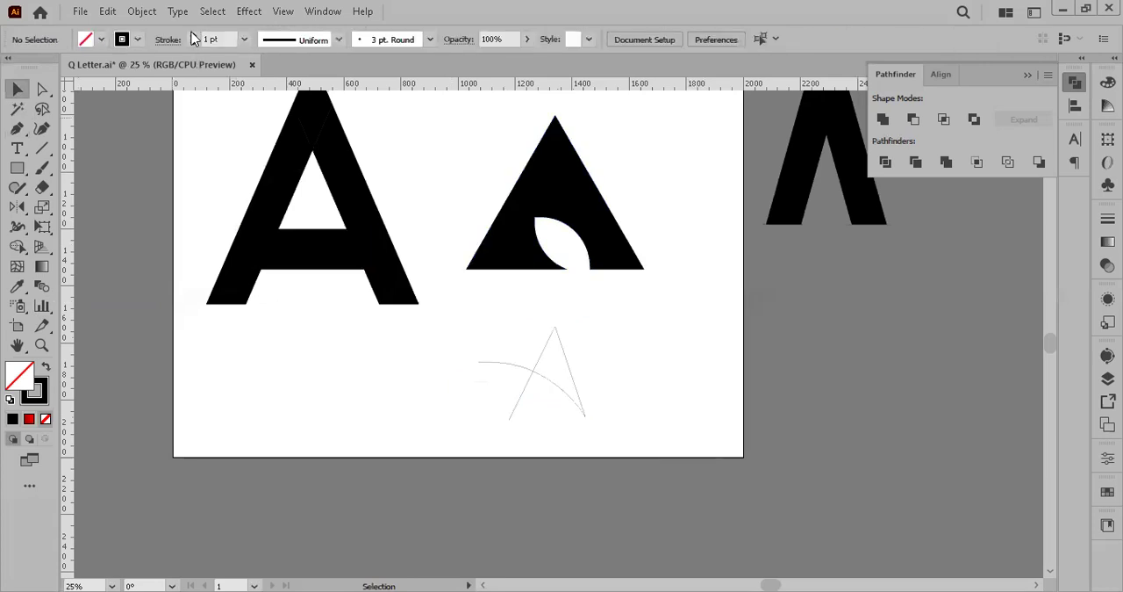
pyautogui.moveTo(474, 430); pyautogui.dragTo(617, 334)
pyautogui.click(195, 36)
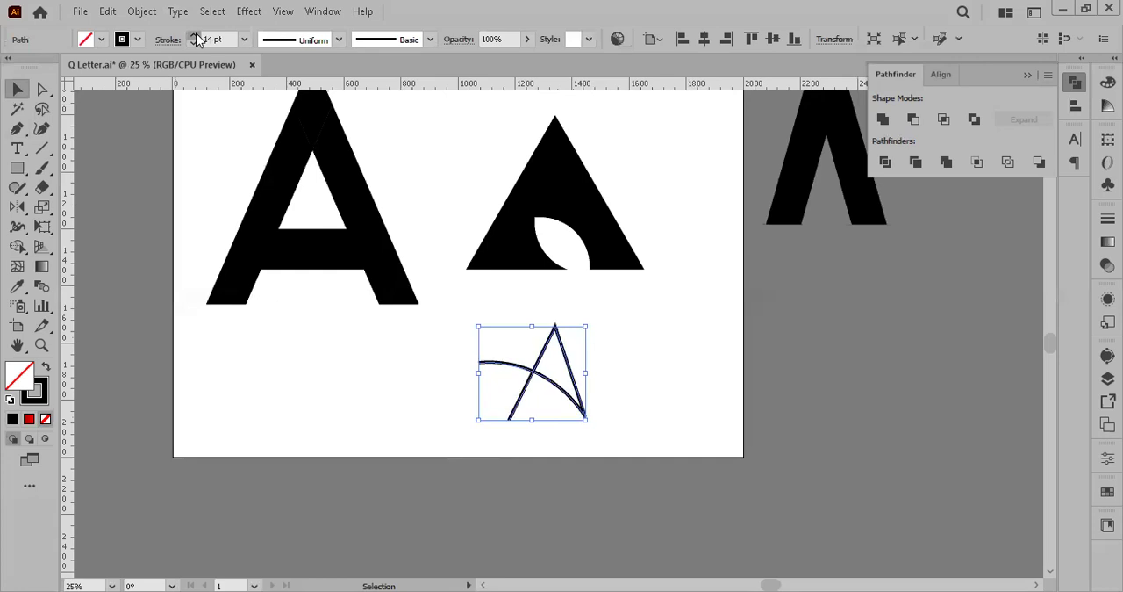
pyautogui.click(744, 383)
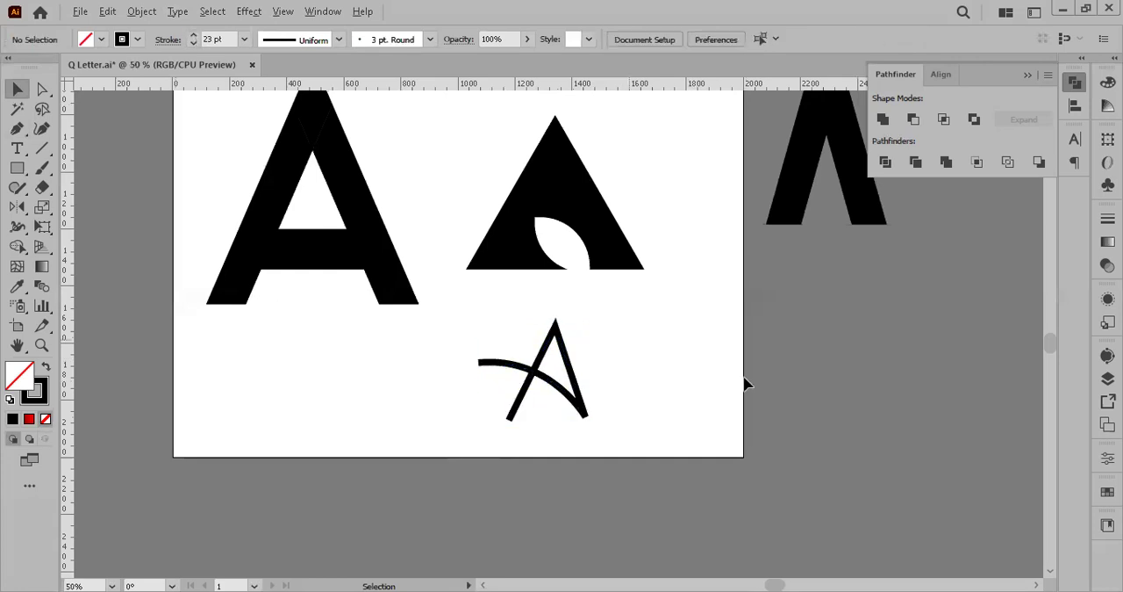
# Step: Paint a freehand letter B with a separate stem beside the sketched A using the Paintbrush tool
pyautogui.scroll(2, 745, 384)
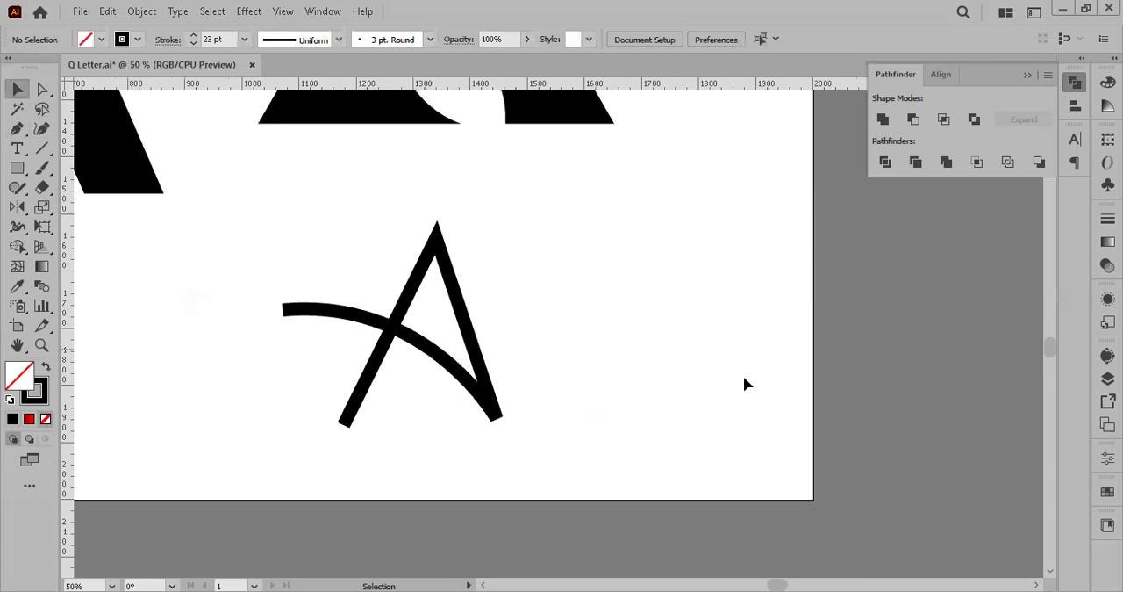
pyautogui.press('alt')
pyautogui.click(40, 174)
pyautogui.moveTo(552, 222)
pyautogui.mouseDown()
pyautogui.moveTo(579, 260)
pyautogui.moveTo(550, 304)
pyautogui.moveTo(598, 397)
pyautogui.mouseUp()
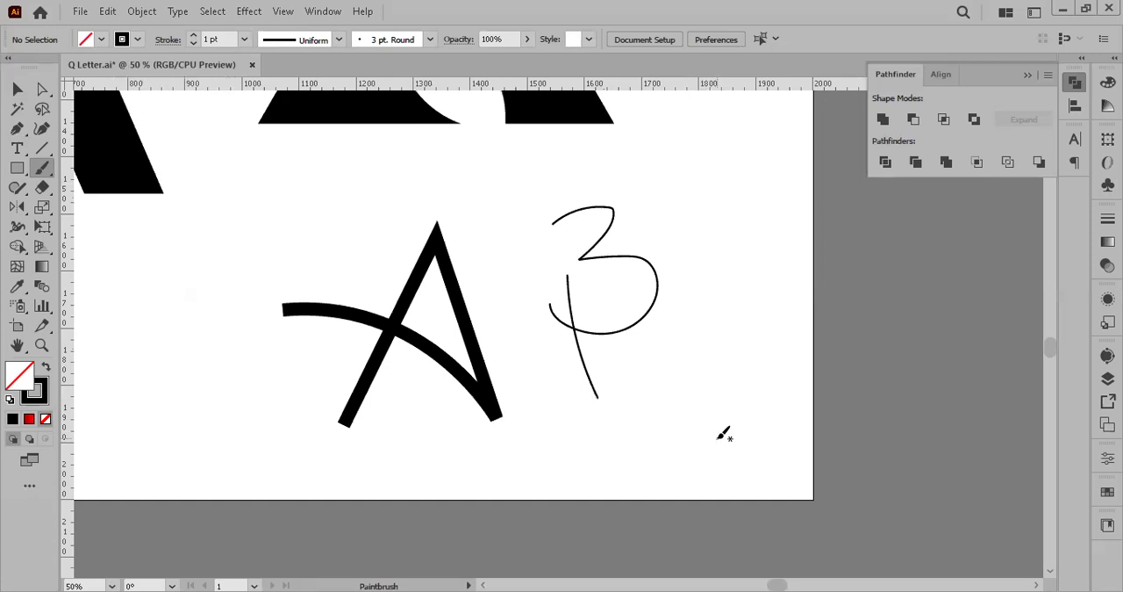
# Step: Set the painted B's stroke weight to 9 pt and move its stem up and to the left
pyautogui.press('v')
pyautogui.moveTo(677, 386); pyautogui.dragTo(518, 241)
pyautogui.click(194, 37)
pyautogui.click(194, 37)
pyautogui.click(725, 281)
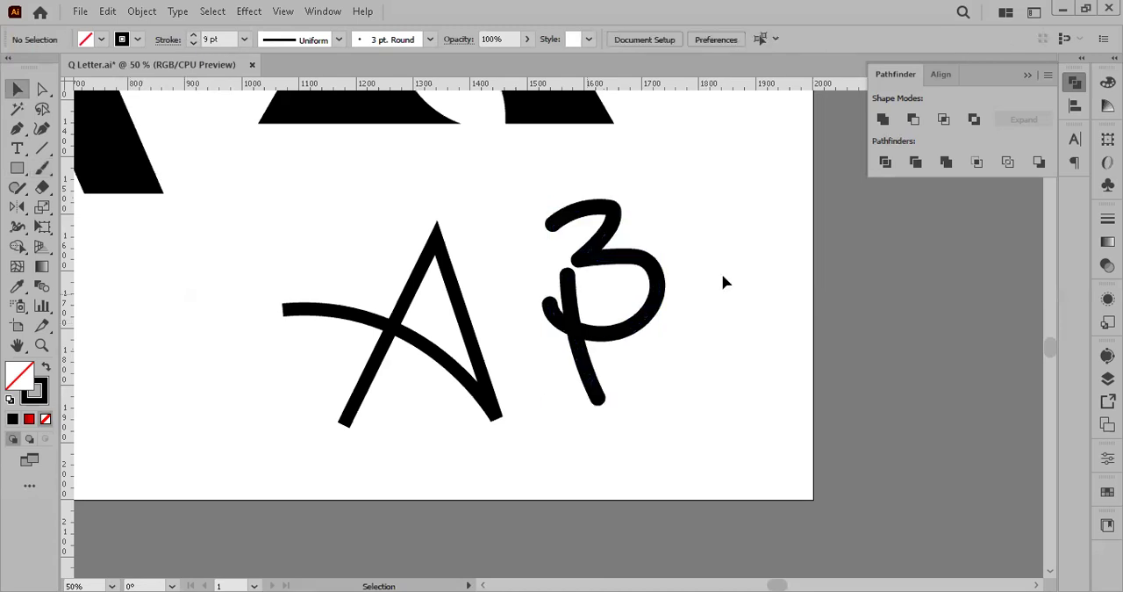
pyautogui.moveTo(569, 291); pyautogui.dragTo(555, 265)
pyautogui.click(736, 290)
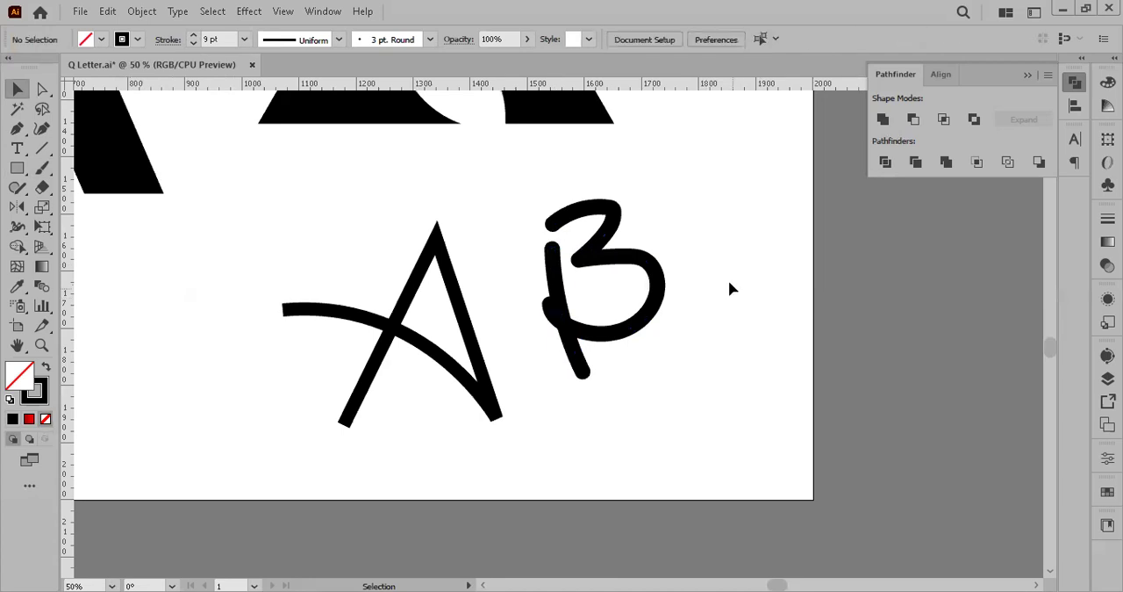
# Step: Delete the sketched A and the painted B below the triangle
pyautogui.scroll(-2, 728, 281)
pyautogui.moveTo(733, 343); pyautogui.dragTo(645, 265)
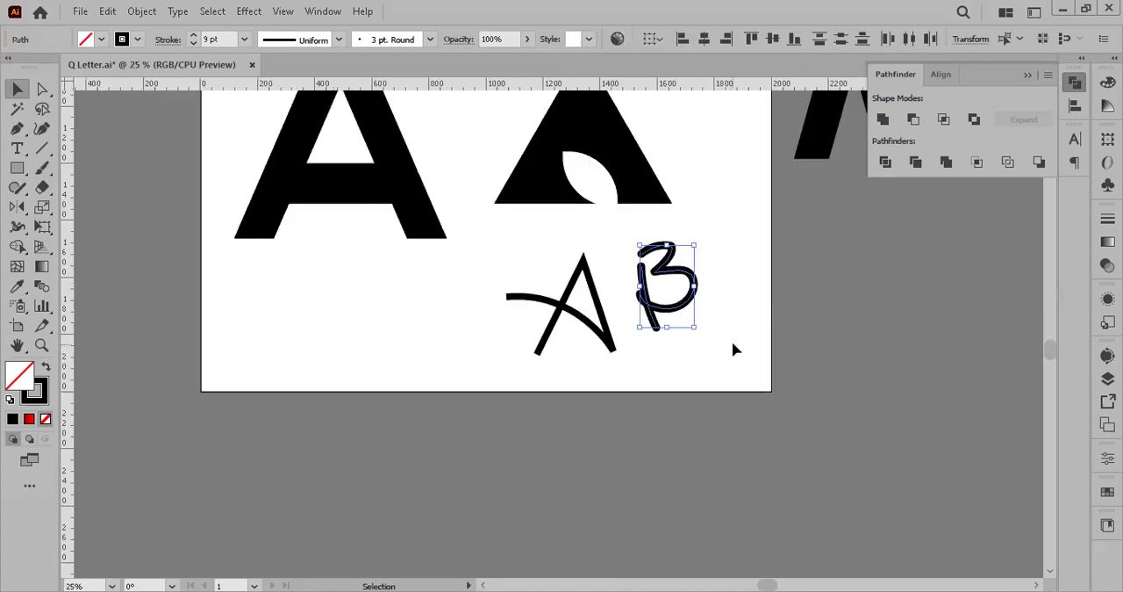
pyautogui.click(735, 349)
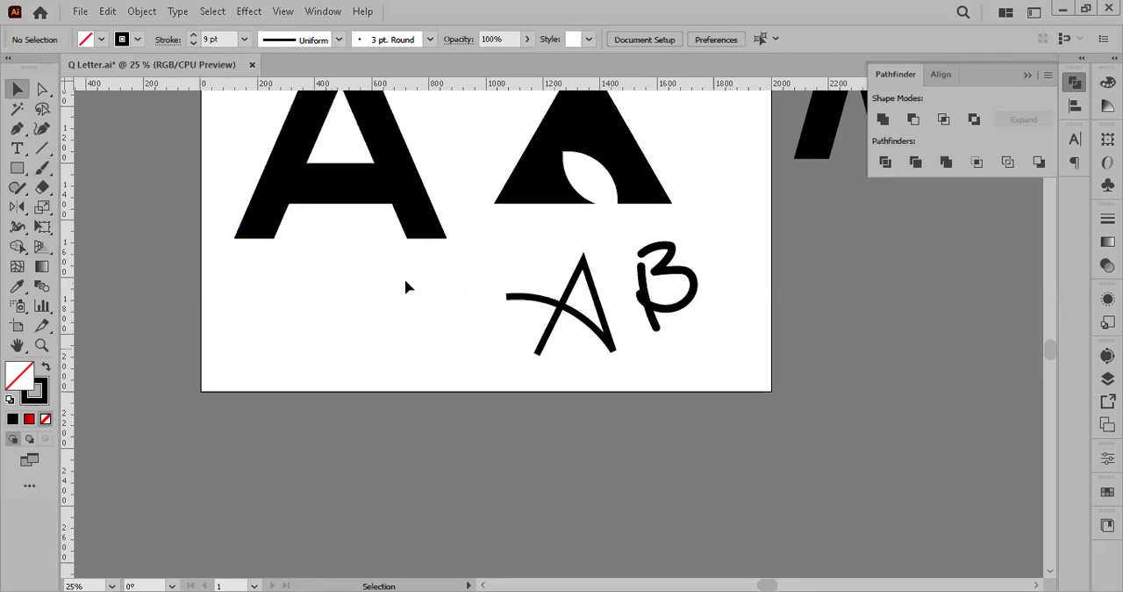
pyautogui.moveTo(705, 339); pyautogui.dragTo(638, 264)
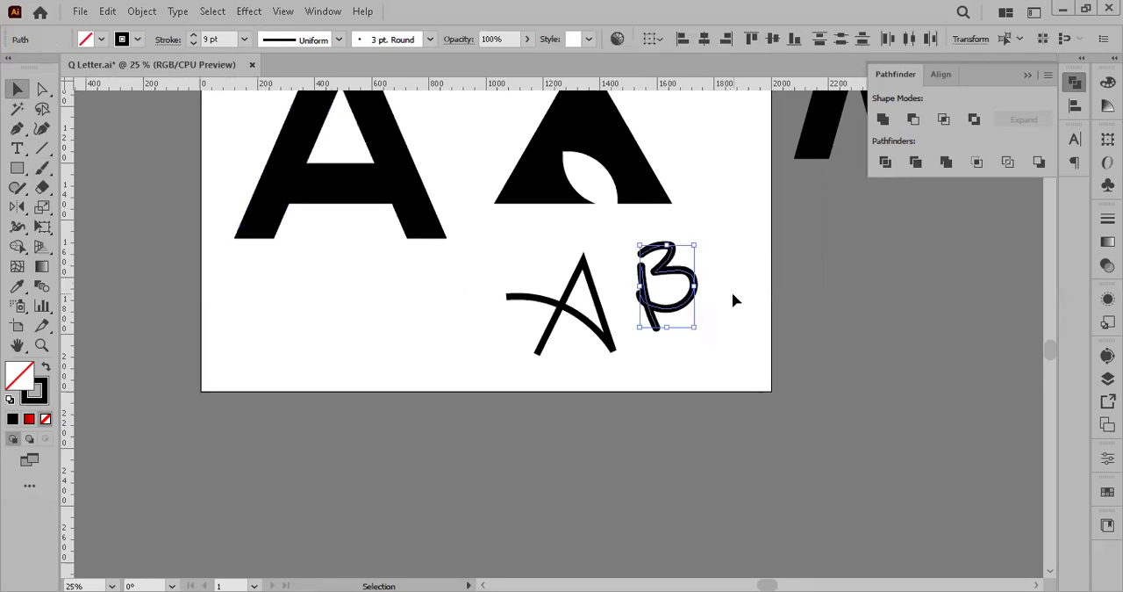
pyautogui.click(733, 294)
pyautogui.moveTo(714, 361); pyautogui.dragTo(443, 283)
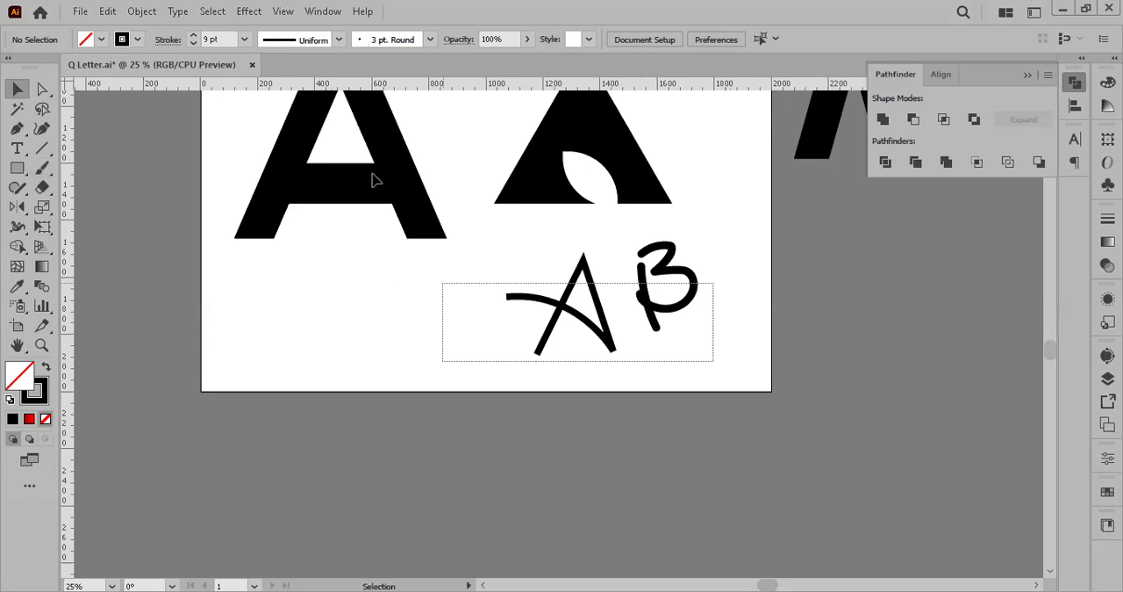
pyautogui.press('Delete')
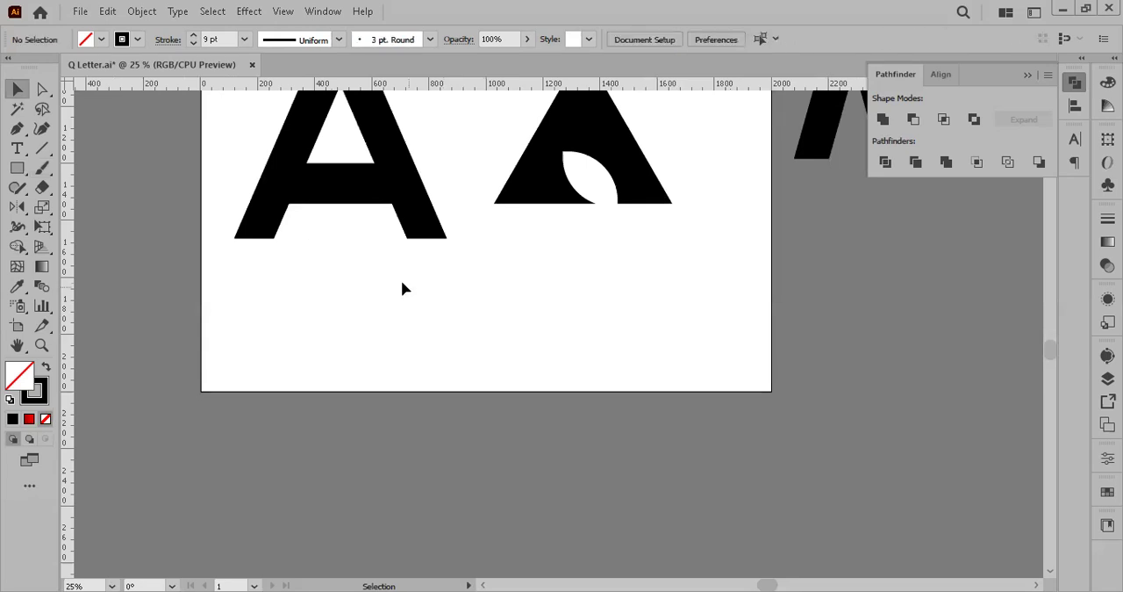
pyautogui.scroll(3, 401, 289)
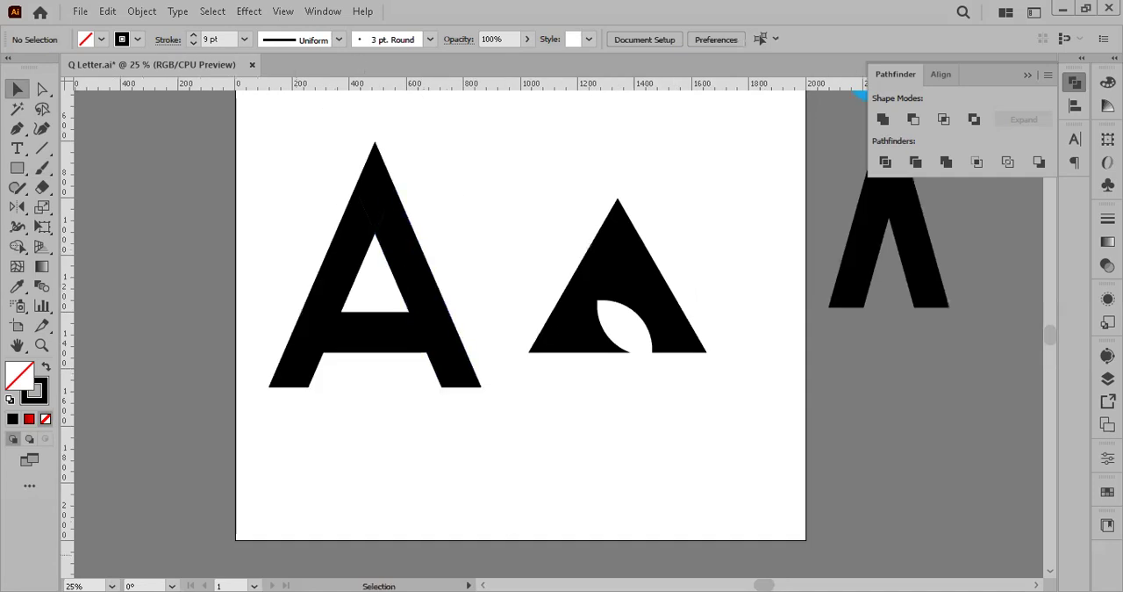
pyautogui.scroll(-1, 826, 364)
pyautogui.moveTo(826, 365); pyautogui.dragTo(602, 467)
pyautogui.moveTo(809, 265); pyautogui.dragTo(426, 234)
pyautogui.scroll(-1, 802, 266)
pyautogui.hscroll(-3, 798, 262)
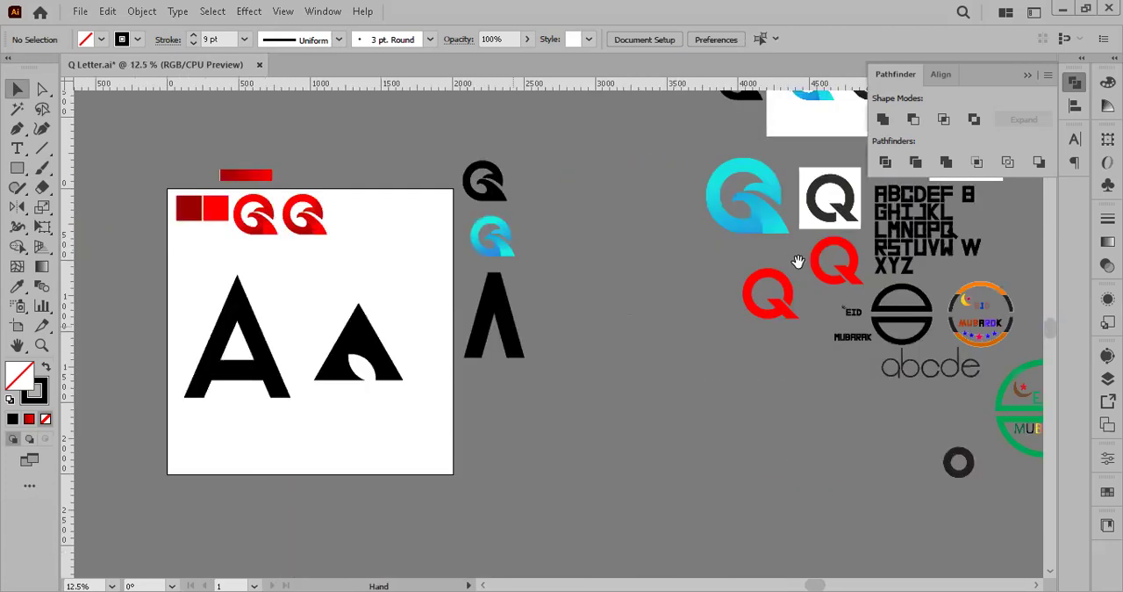
pyautogui.moveTo(513, 299); pyautogui.dragTo(612, 212)
pyautogui.moveTo(422, 199); pyautogui.dragTo(521, 329)
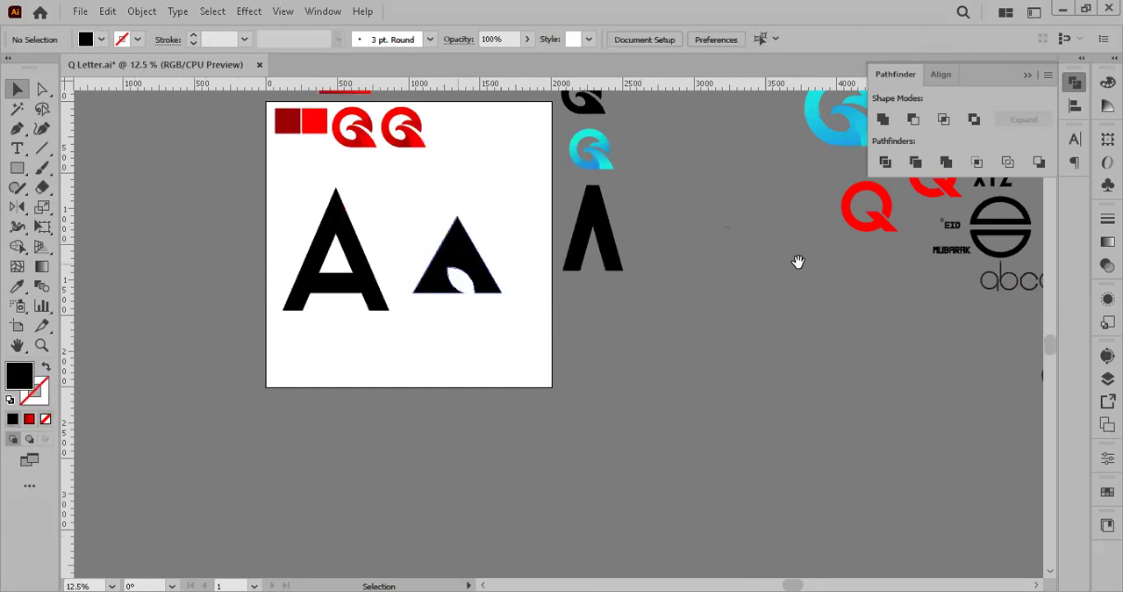
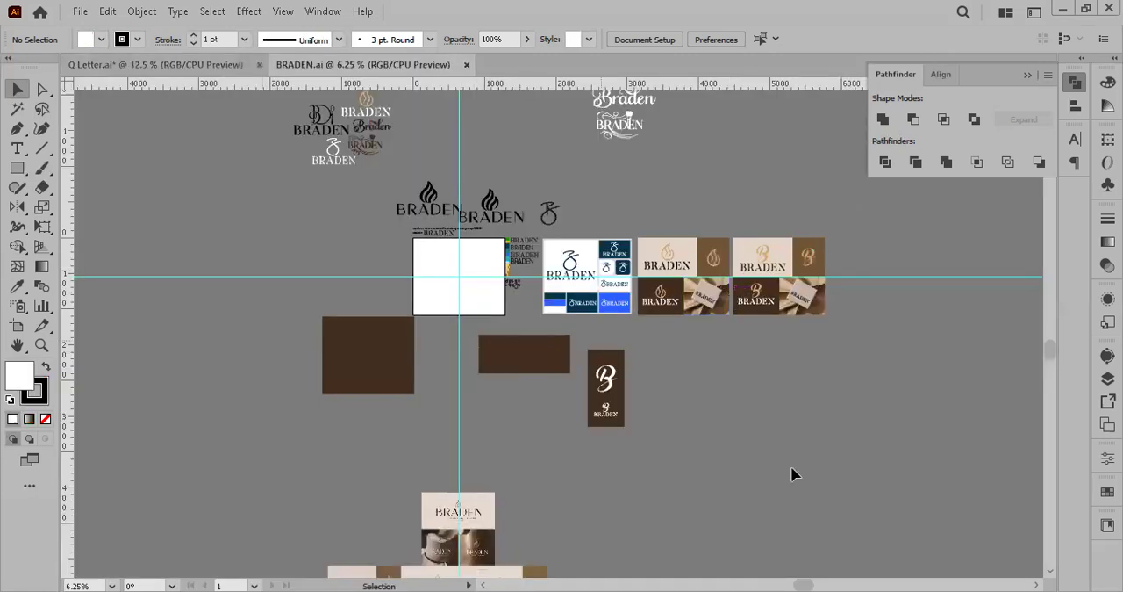
# Step: Examine the gaps, serifs and broken strokes of each BRADEN letter on the dark brown logo board
pyautogui.scroll(5, 609, 381)
pyautogui.moveTo(792, 474); pyautogui.dragTo(637, 279)
pyautogui.scroll(-1, 698, 414)
pyautogui.scroll(3, 491, 320)
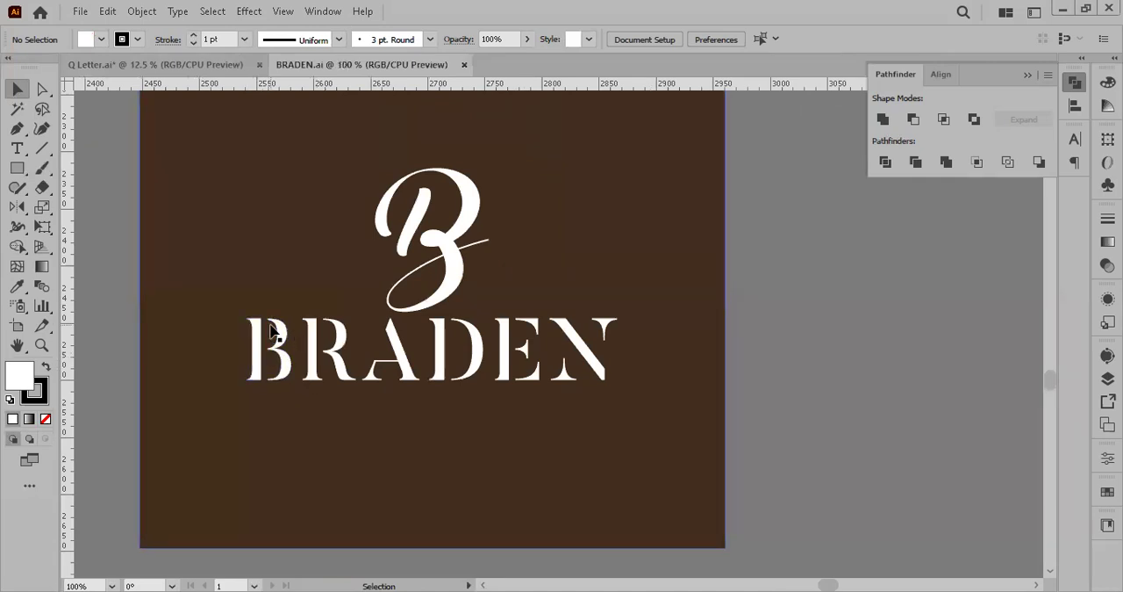
pyautogui.scroll(3, 271, 325)
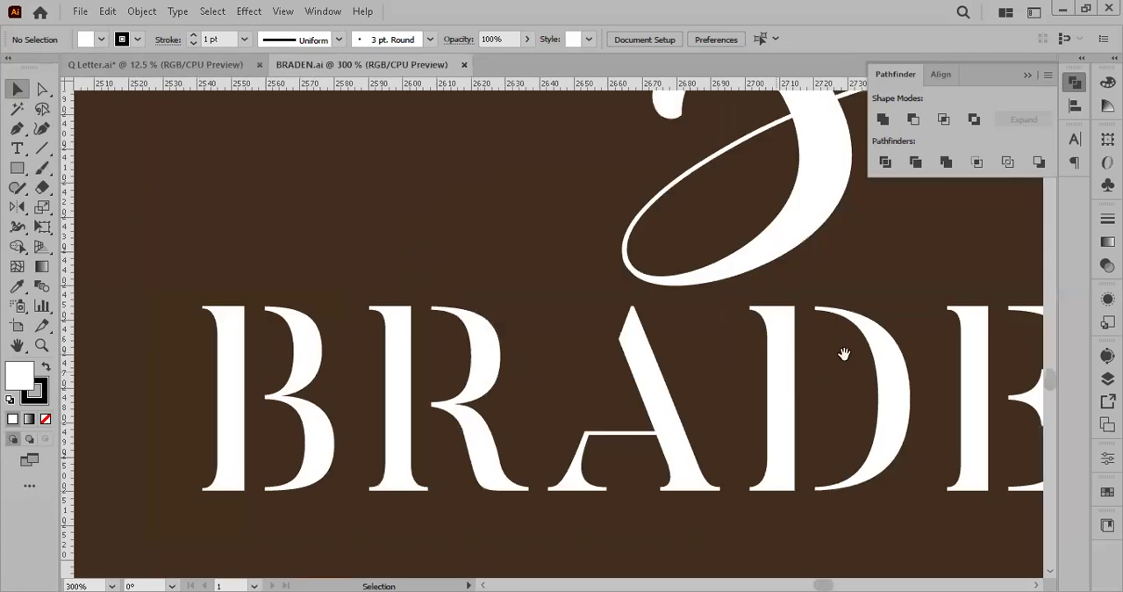
pyautogui.moveTo(1039, 376); pyautogui.dragTo(843, 352)
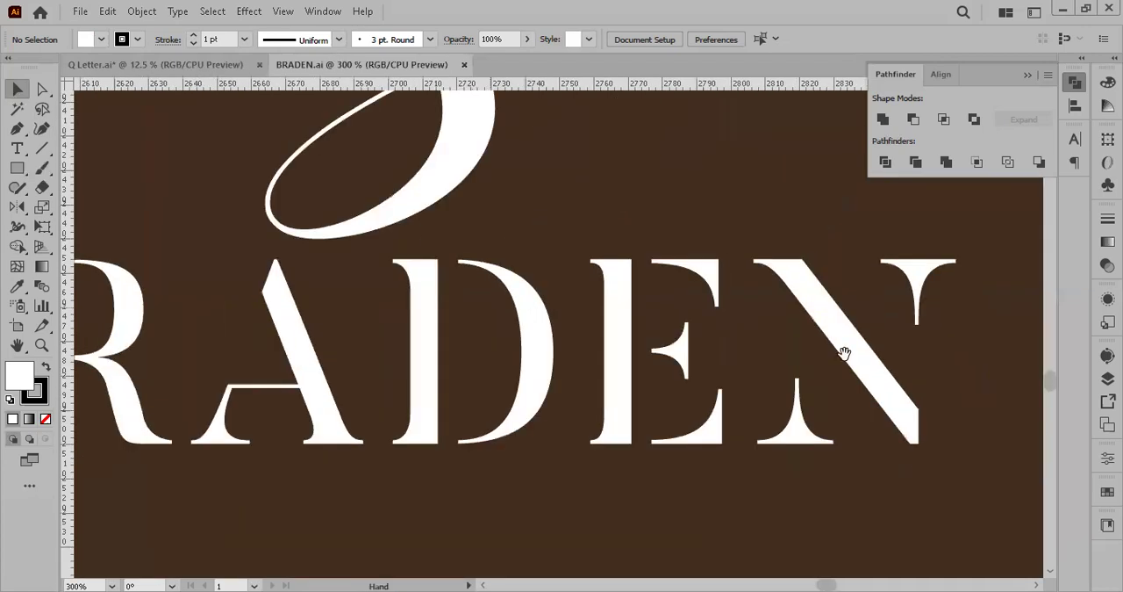
pyautogui.moveTo(490, 308); pyautogui.dragTo(794, 292)
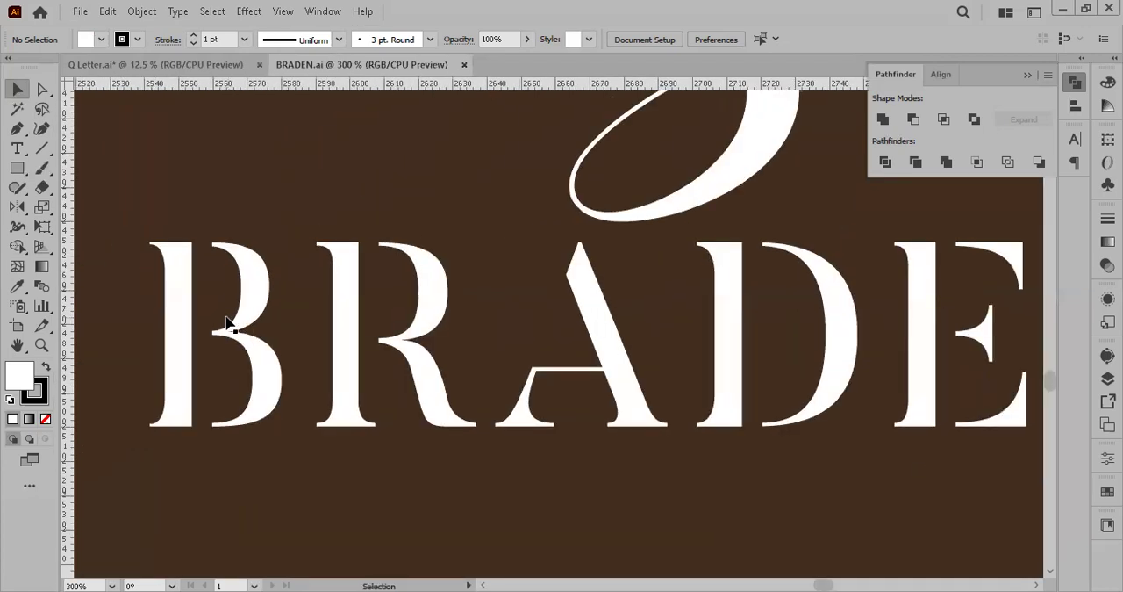
pyautogui.scroll(2, 227, 323)
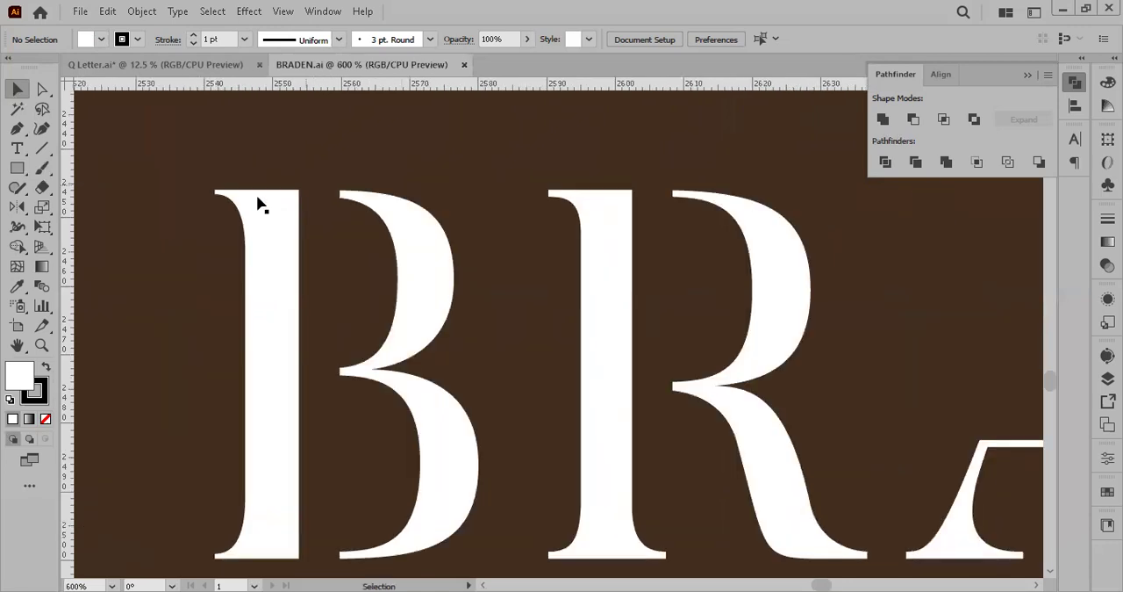
pyautogui.scroll(-3, 346, 394)
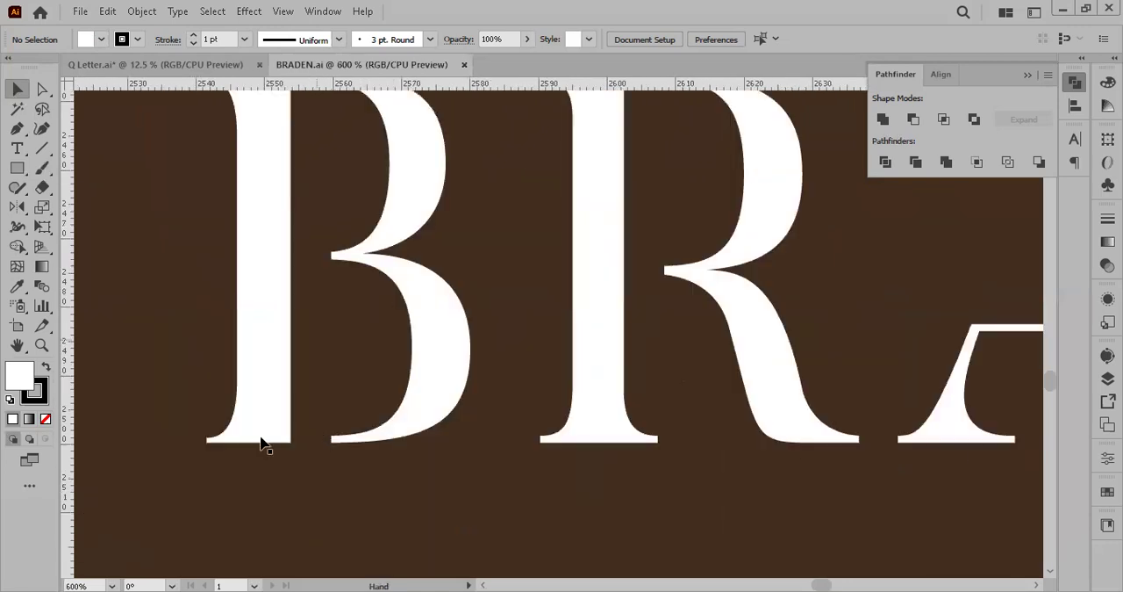
pyautogui.scroll(-1, 589, 428)
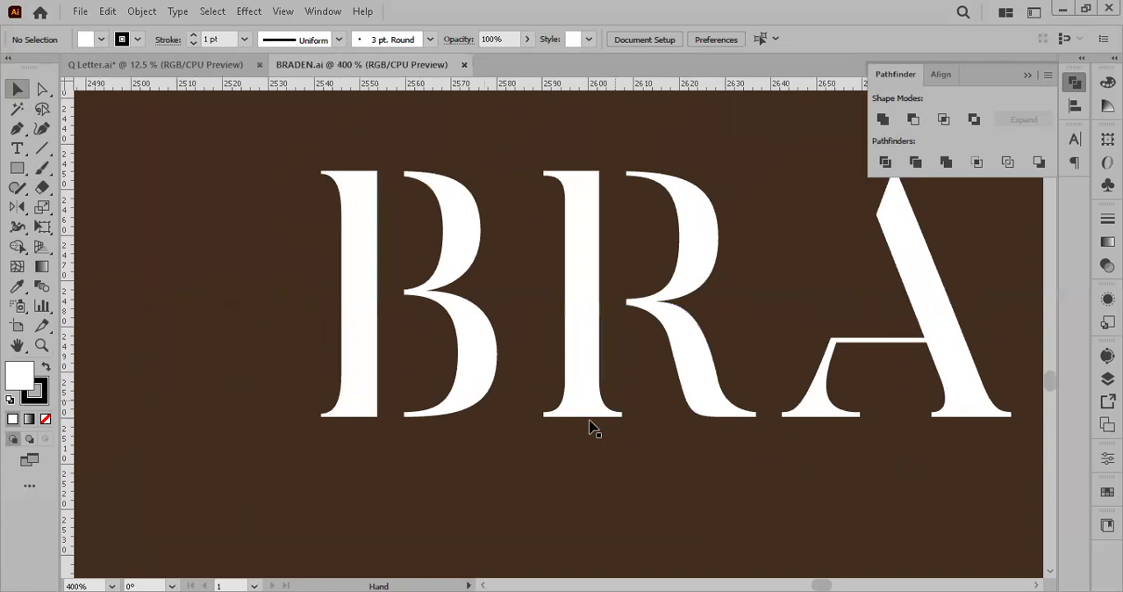
pyautogui.hscroll(2, 614, 431)
pyautogui.hscroll(6, 953, 462)
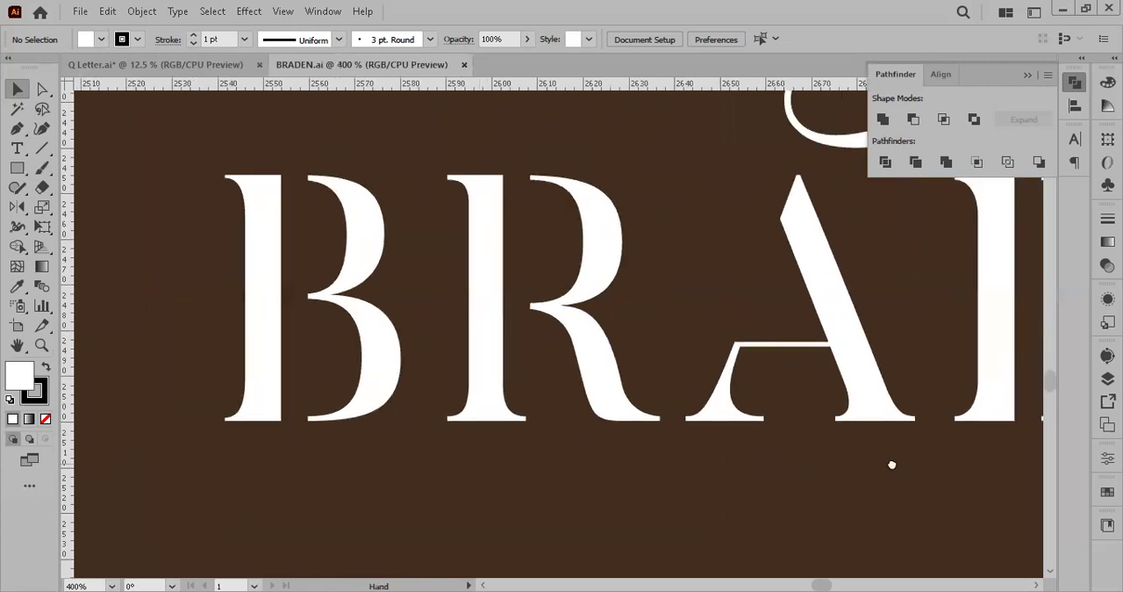
pyautogui.hscroll(5, 766, 455)
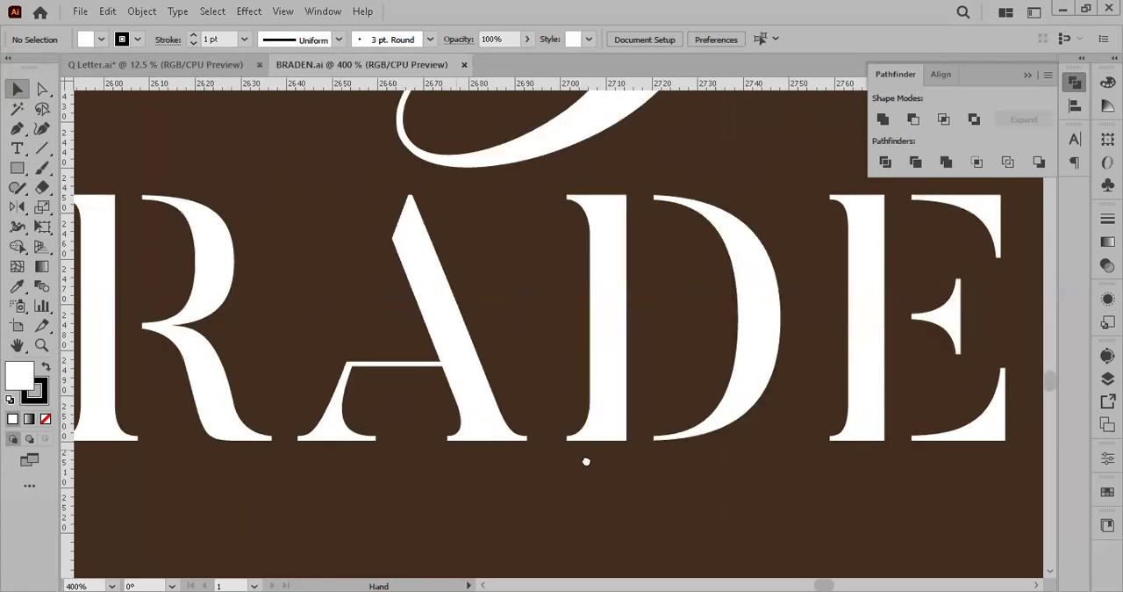
pyautogui.hscroll(10, 711, 453)
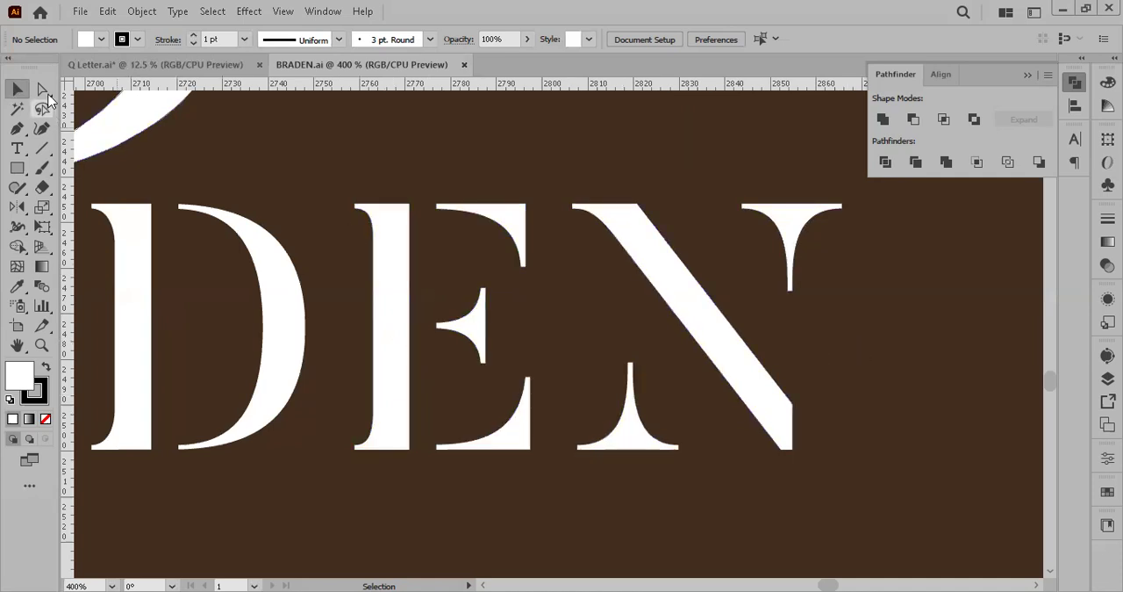
# Step: Duplicate the white B monogram and BRADEN wordmark onto the empty canvas about 590 px beside the brown board
pyautogui.scroll(-5, 203, 332)
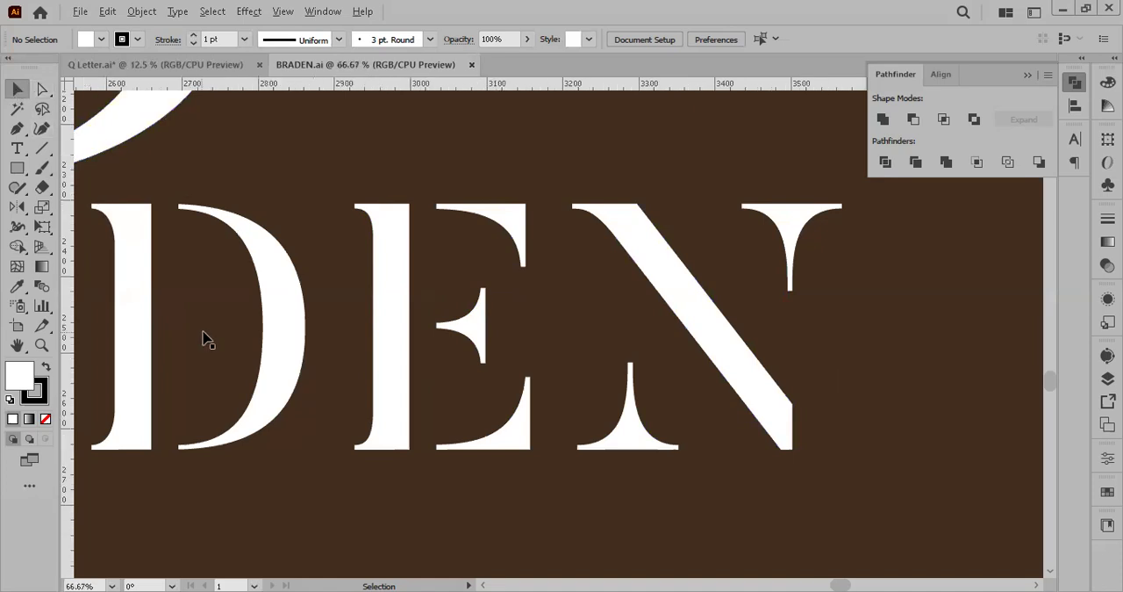
pyautogui.moveTo(232, 294); pyautogui.dragTo(675, 298)
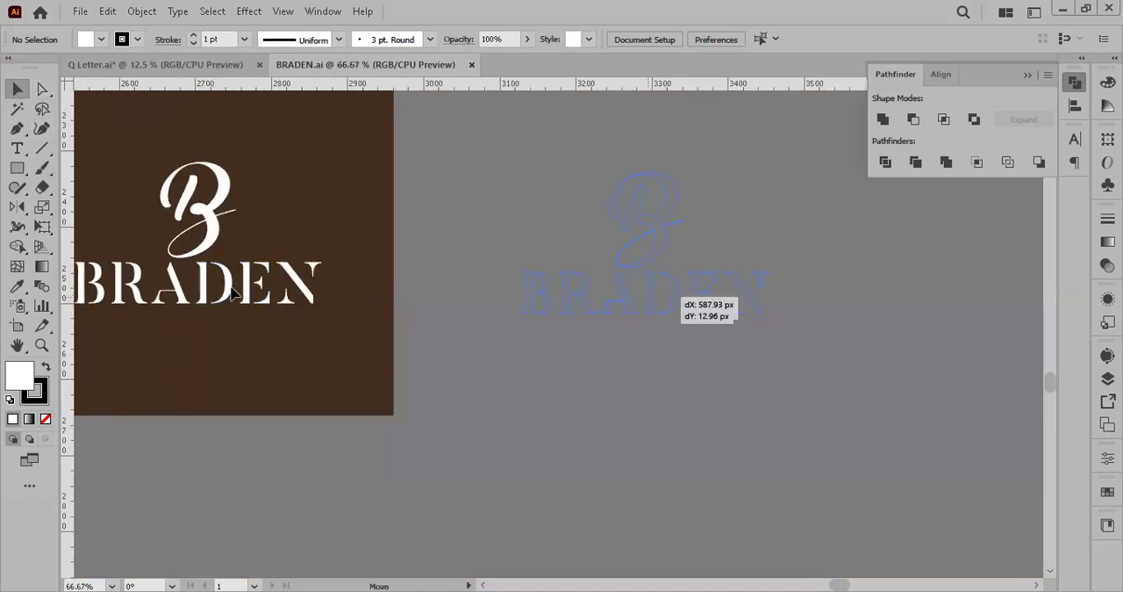
pyautogui.click(786, 316)
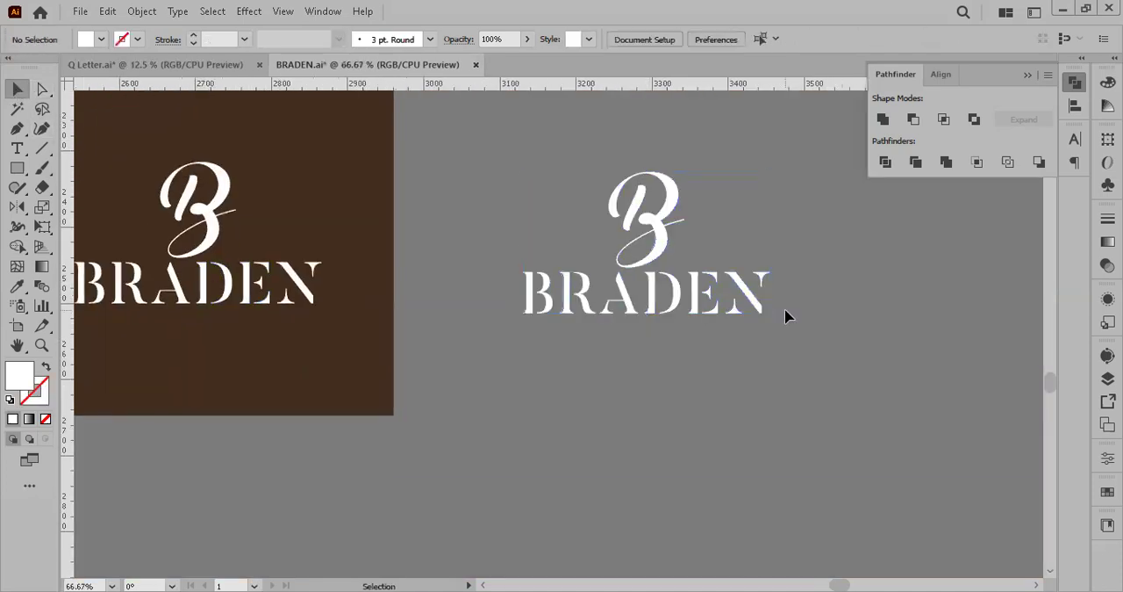
# Step: Draw a white rectangle about 1 px wide and 11 px tall extending down from the tip of the N's upper-right serif
pyautogui.scroll(3, 786, 316)
pyautogui.hscroll(3, 772, 275)
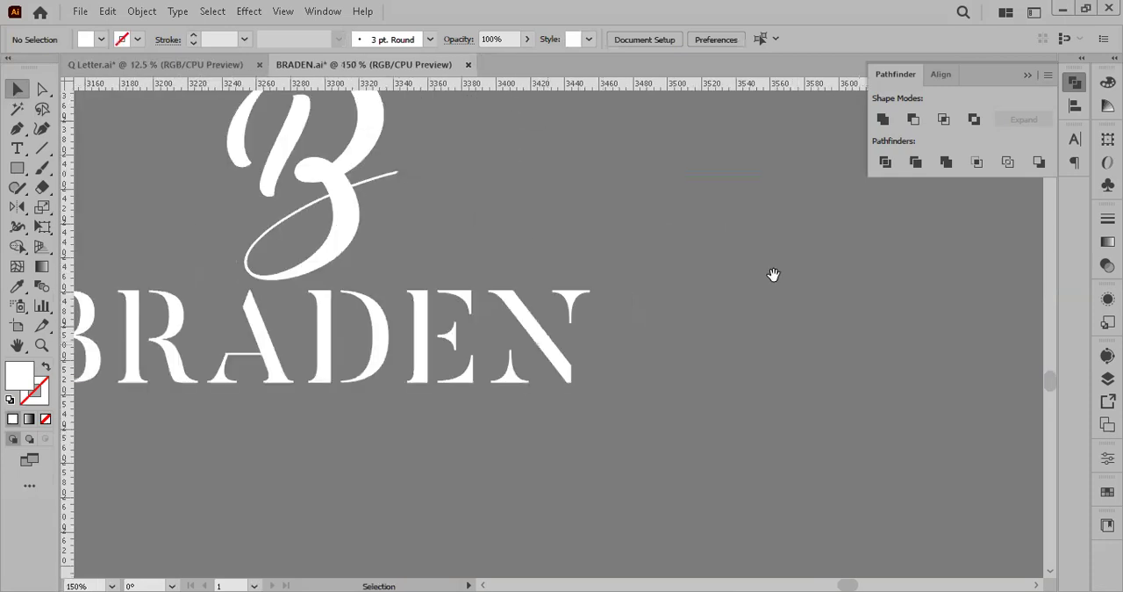
pyautogui.hotkey('ctrl', 'a')
pyautogui.scroll(1, 773, 275)
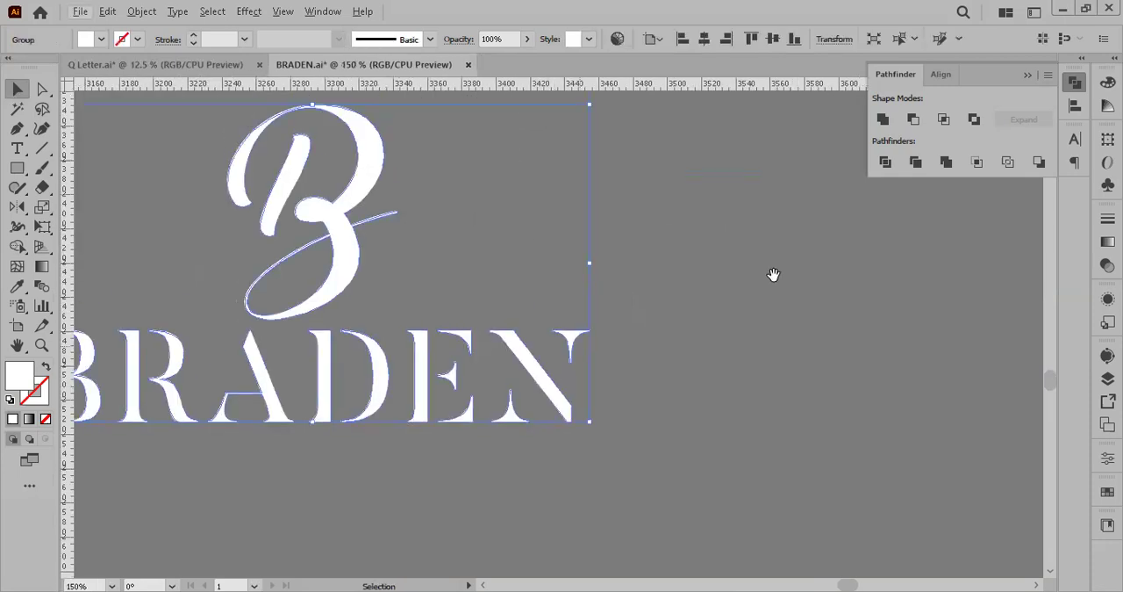
pyautogui.moveTo(773, 275); pyautogui.dragTo(730, 217)
pyautogui.scroll(3, 773, 275)
pyautogui.click(16, 167)
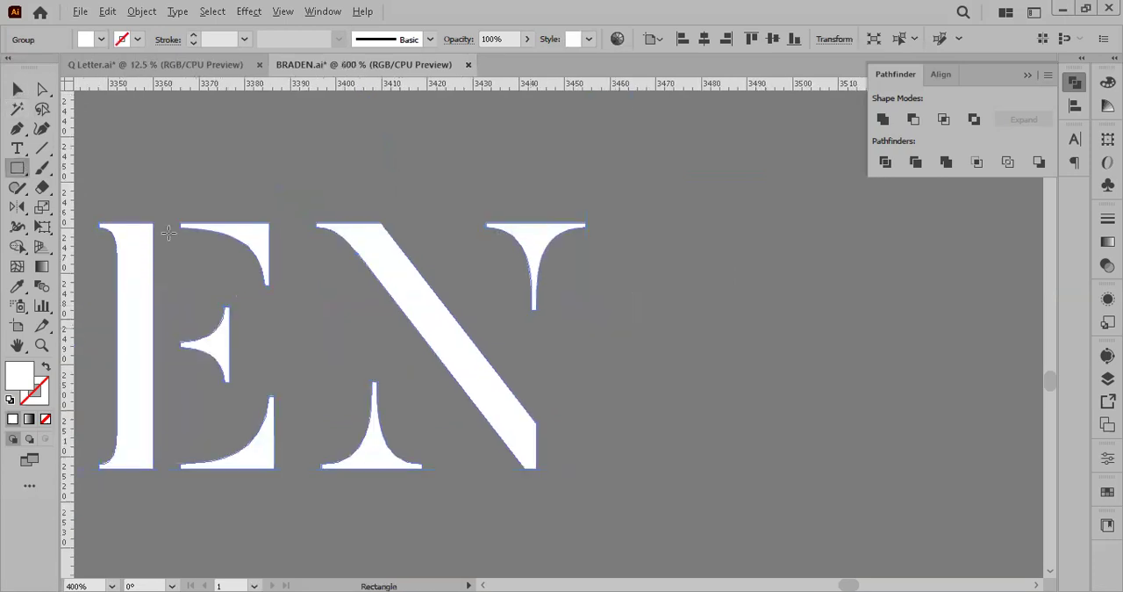
pyautogui.hotkey('ctrl', '+')
pyautogui.hotkey('ctrl', '+')
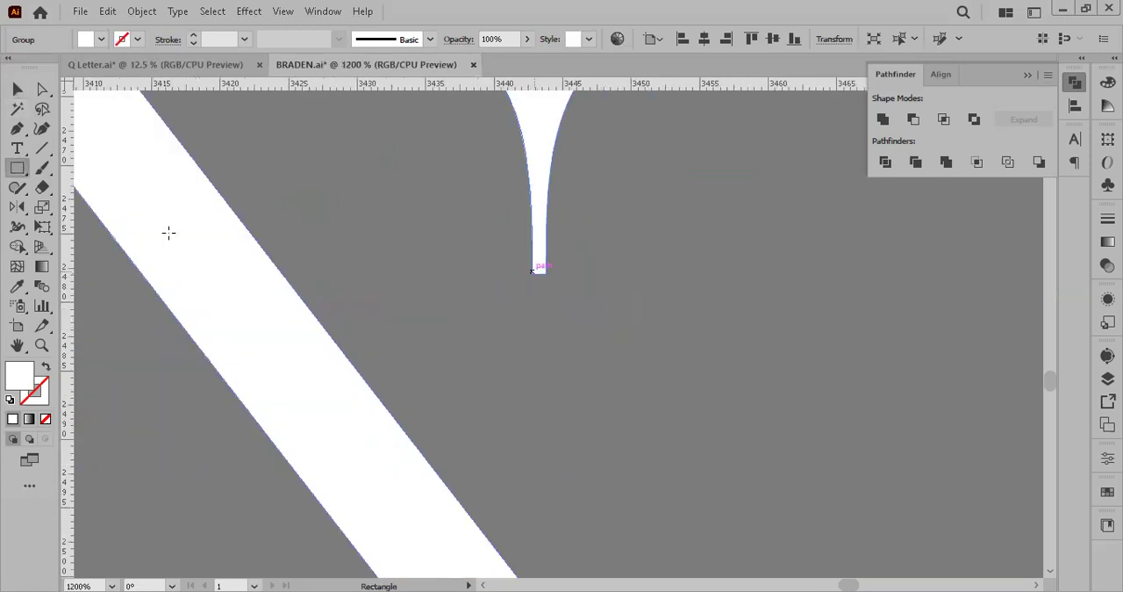
pyautogui.moveTo(532, 271); pyautogui.dragTo(544, 419)
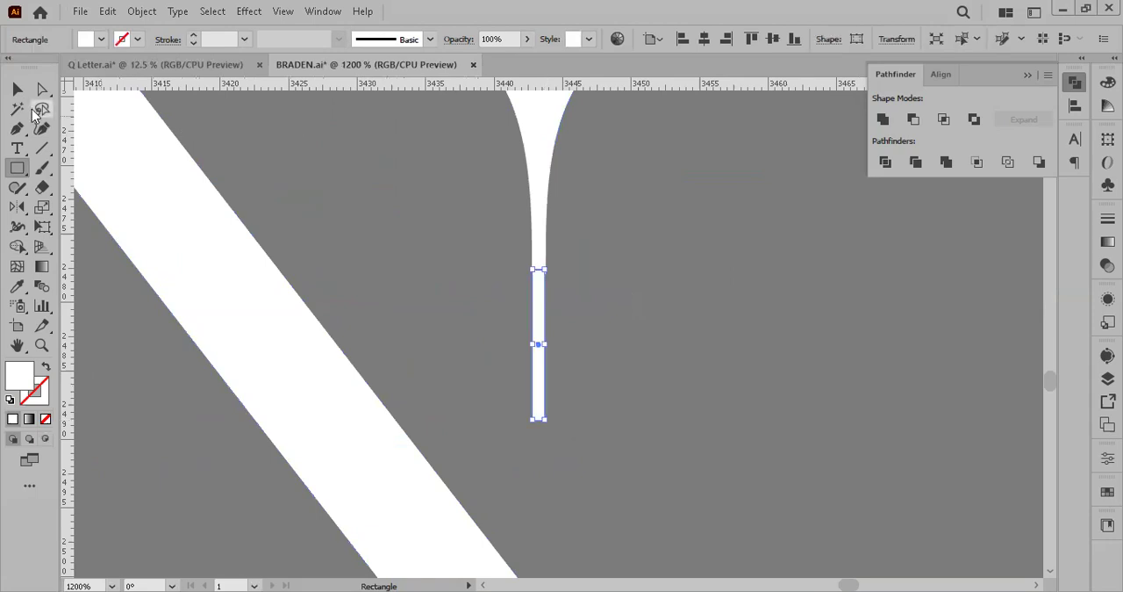
pyautogui.click(17, 88)
pyautogui.click(725, 343)
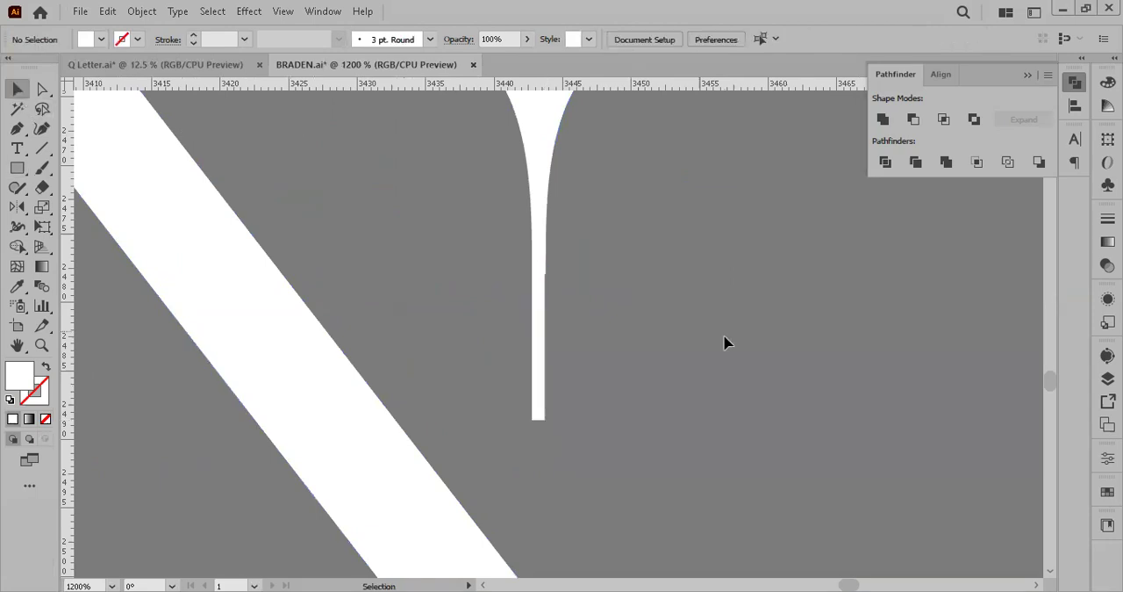
# Step: Line up the thin rectangle with the N's right edge and stretch it down to join the diagonal stroke
pyautogui.scroll(3, 725, 342)
pyautogui.click(422, 412)
pyautogui.moveTo(426, 412); pyautogui.dragTo(425, 421)
pyautogui.scroll(-6, 480, 357)
pyautogui.moveTo(480, 357); pyautogui.dragTo(486, 222)
pyautogui.scroll(3, 424, 422)
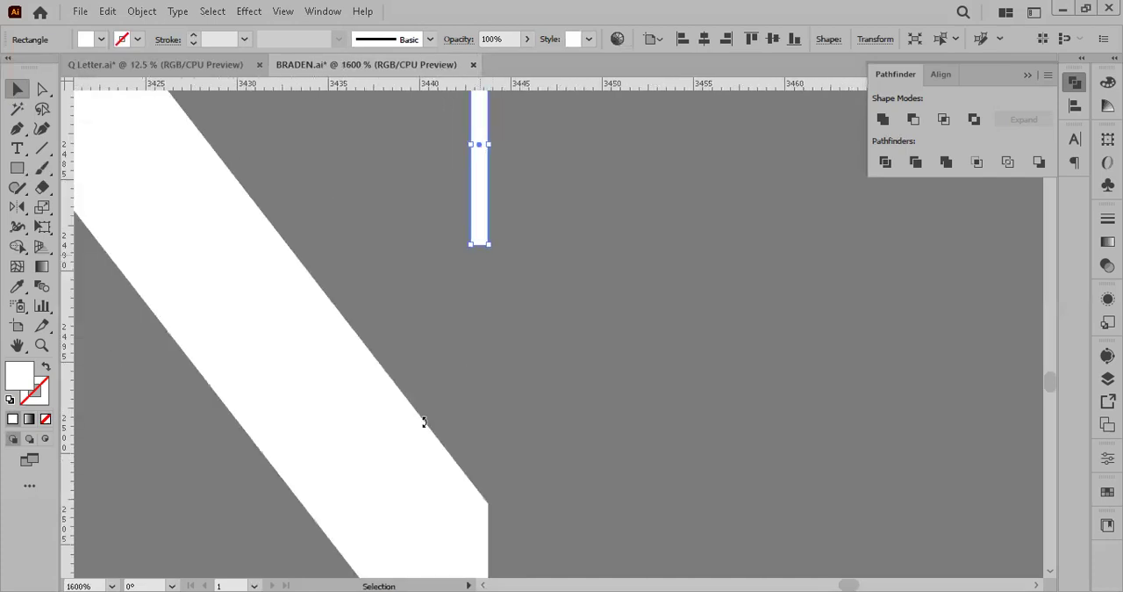
pyautogui.scroll(2, 424, 422)
pyautogui.scroll(-3, 424, 422)
pyautogui.moveTo(470, 149); pyautogui.dragTo(476, 494)
pyautogui.scroll(-2, 515, 416)
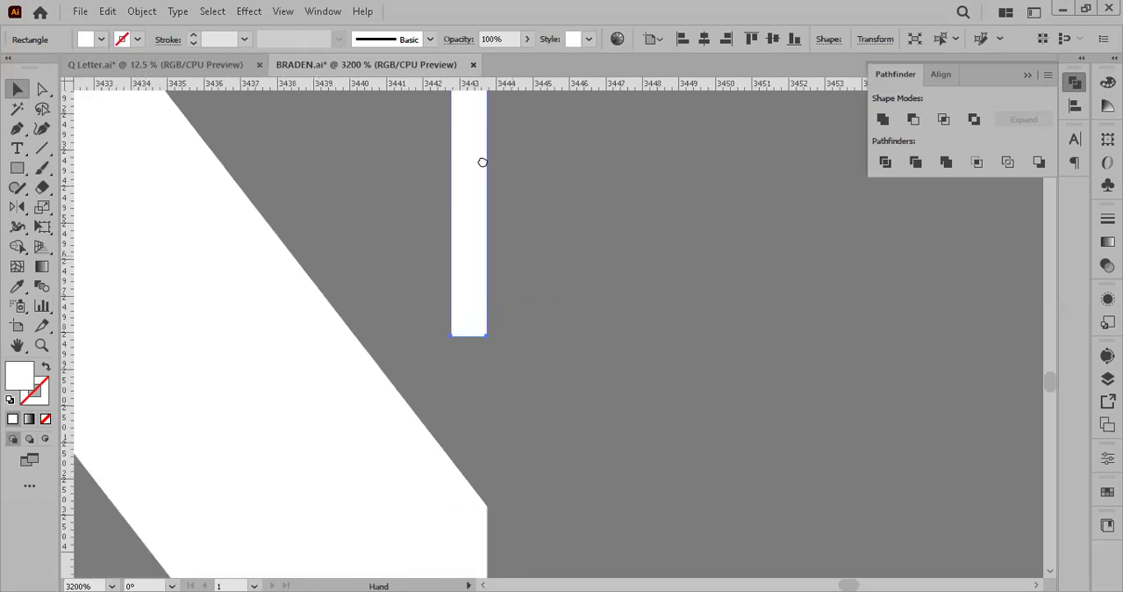
pyautogui.moveTo(431, 239); pyautogui.dragTo(430, 488)
pyautogui.scroll(-7, 636, 337)
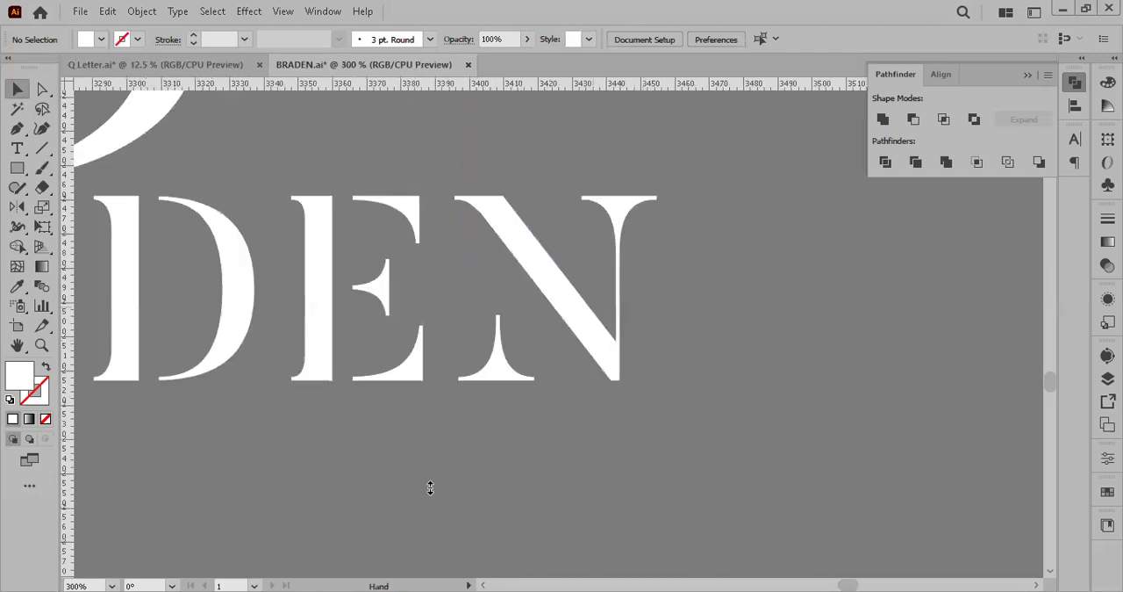
# Step: Duplicate the N's thin right stem rectangle onto its lower-left serif
pyautogui.moveTo(636, 337); pyautogui.dragTo(675, 385)
pyautogui.moveTo(654, 323); pyautogui.dragTo(536, 308)
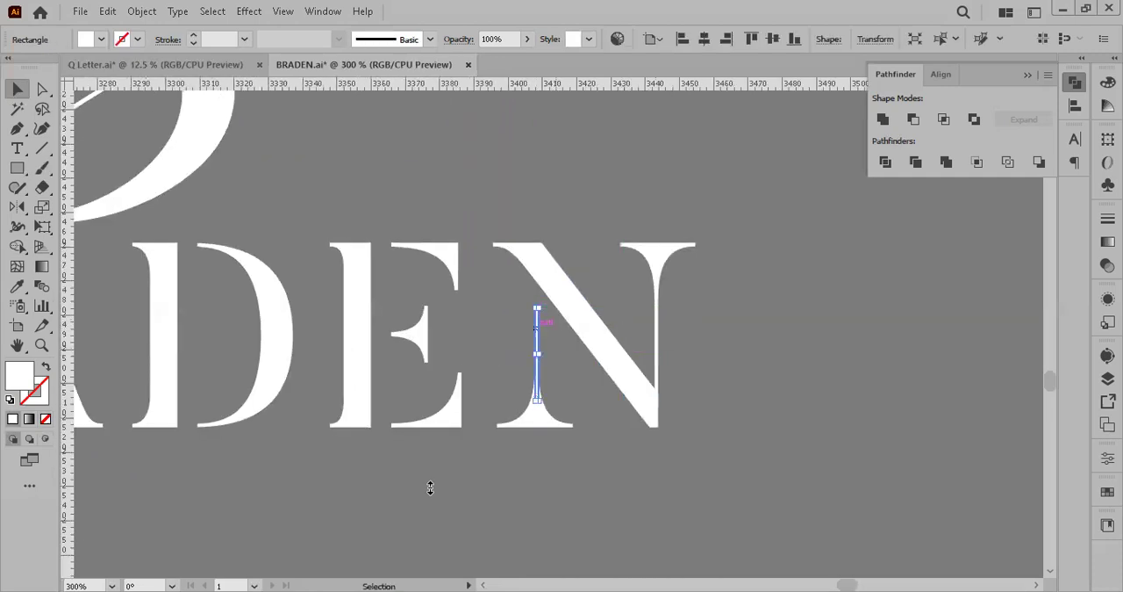
pyautogui.scroll(5, 555, 366)
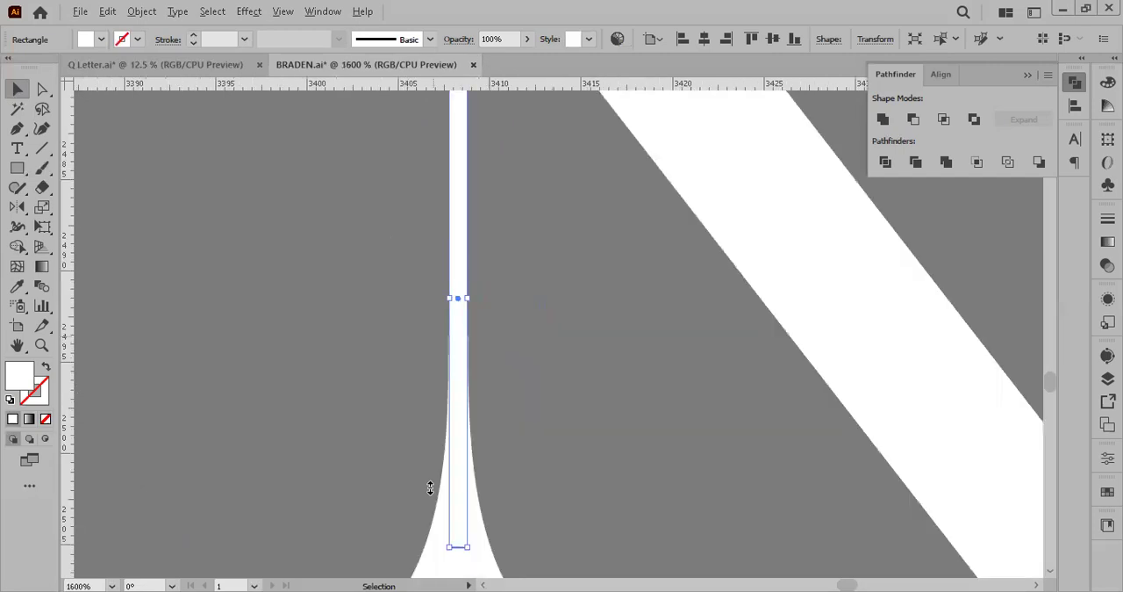
# Step: Move the copied stem up to bridge the serif and the N's diagonal, and widen it to match the serif's neck
pyautogui.scroll(1, 430, 488)
pyautogui.moveTo(430, 325)
pyautogui.mouseDown()
pyautogui.moveTo(431, 198)
pyautogui.moveTo(430, 292)
pyautogui.moveTo(430, 269)
pyautogui.mouseUp()
pyautogui.scroll(2, 402, 360)
pyautogui.moveTo(534, 398); pyautogui.dragTo(502, 259)
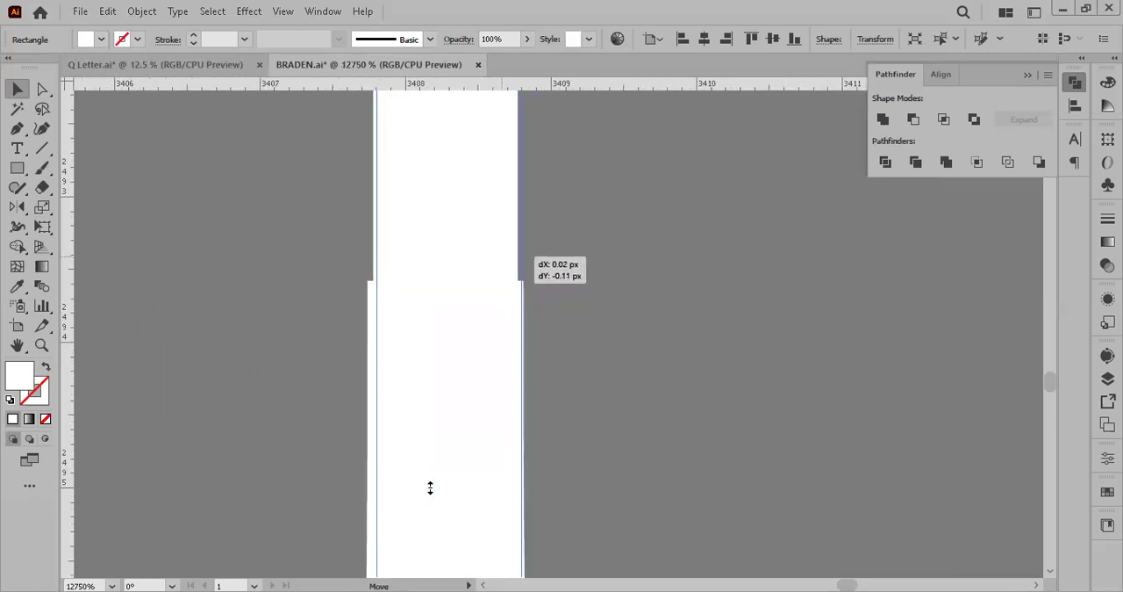
pyautogui.moveTo(430, 488); pyautogui.dragTo(430, 488)
pyautogui.moveTo(480, 464); pyautogui.dragTo(463, 443)
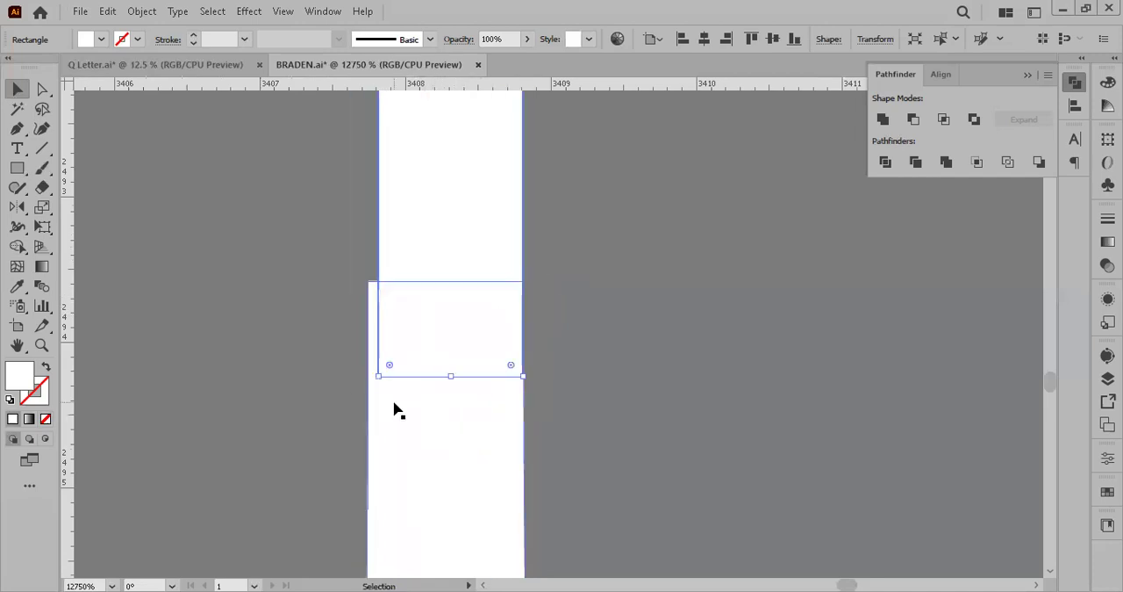
pyautogui.moveTo(378, 372); pyautogui.dragTo(366, 409)
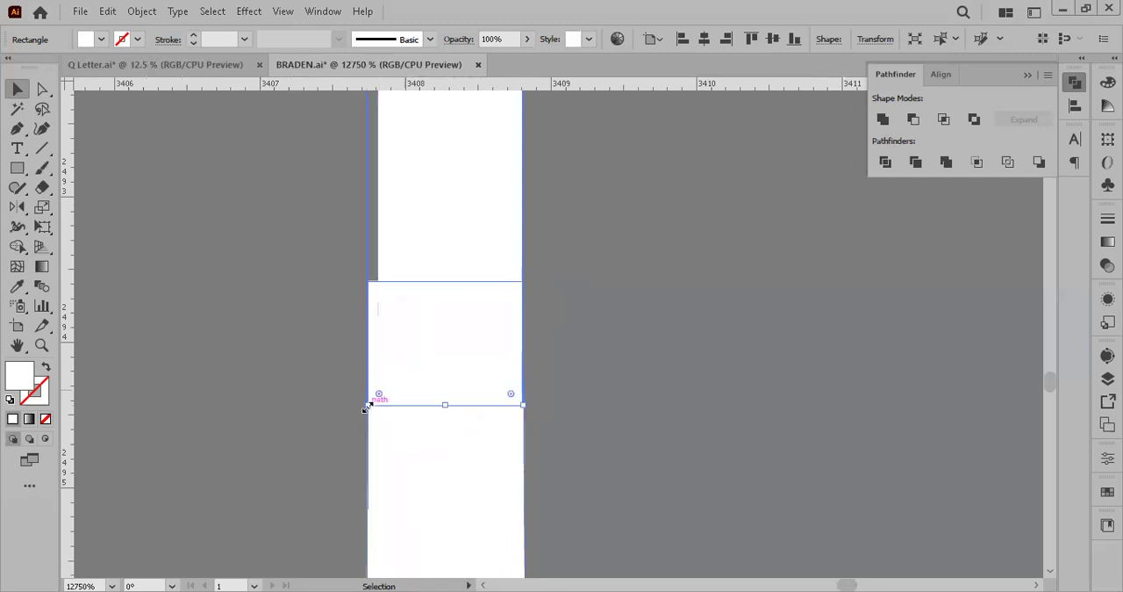
pyautogui.scroll(-10, 513, 351)
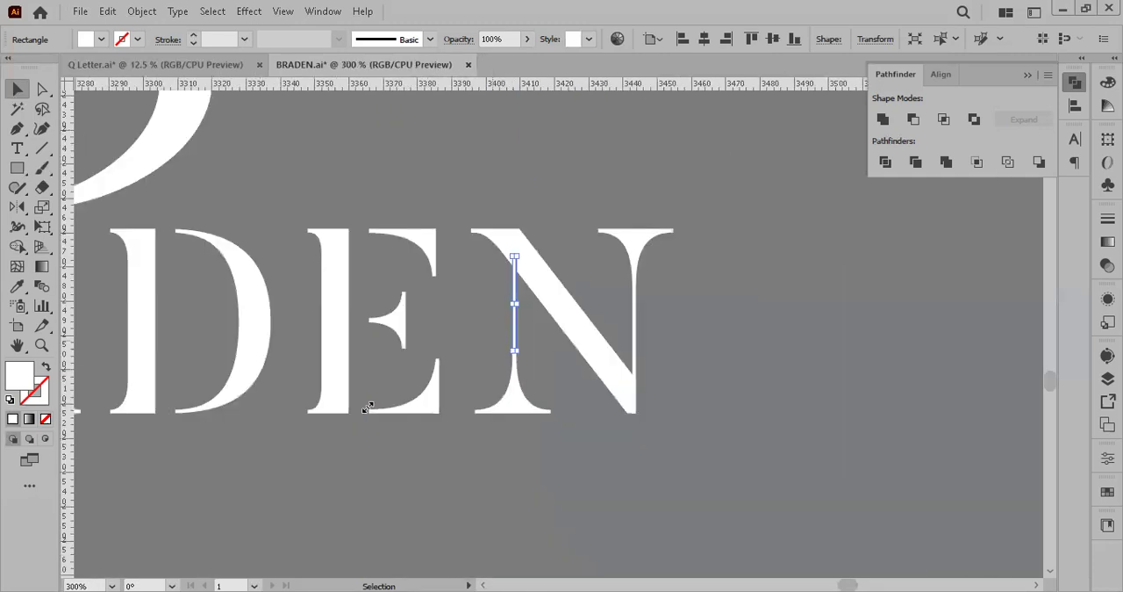
pyautogui.click(823, 428)
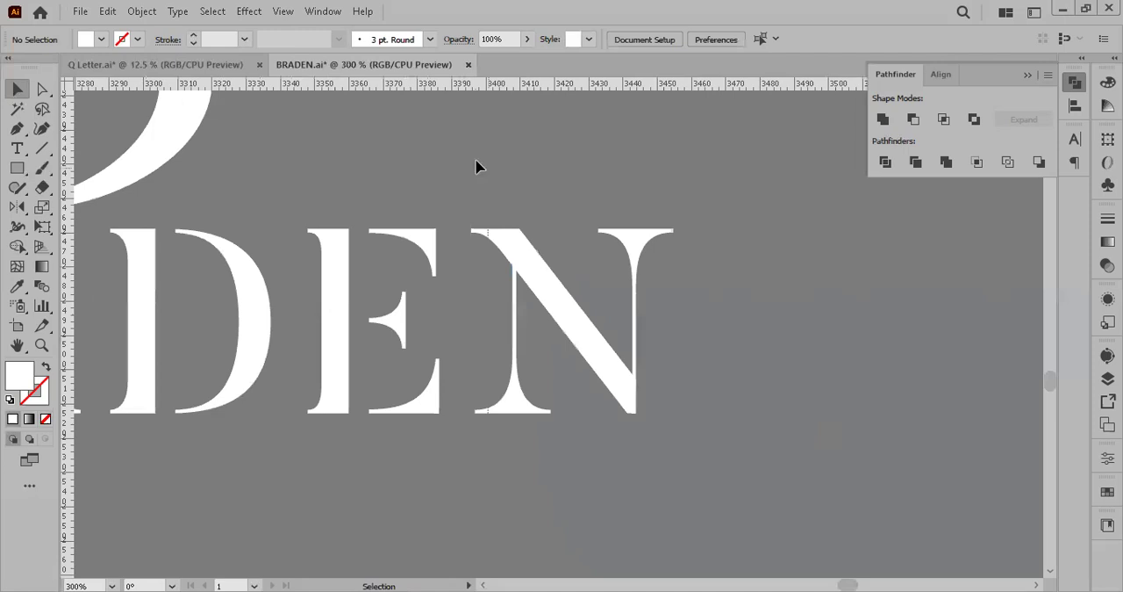
pyautogui.hotkey('ctrl', 'a')
pyautogui.rightClick(542, 233)
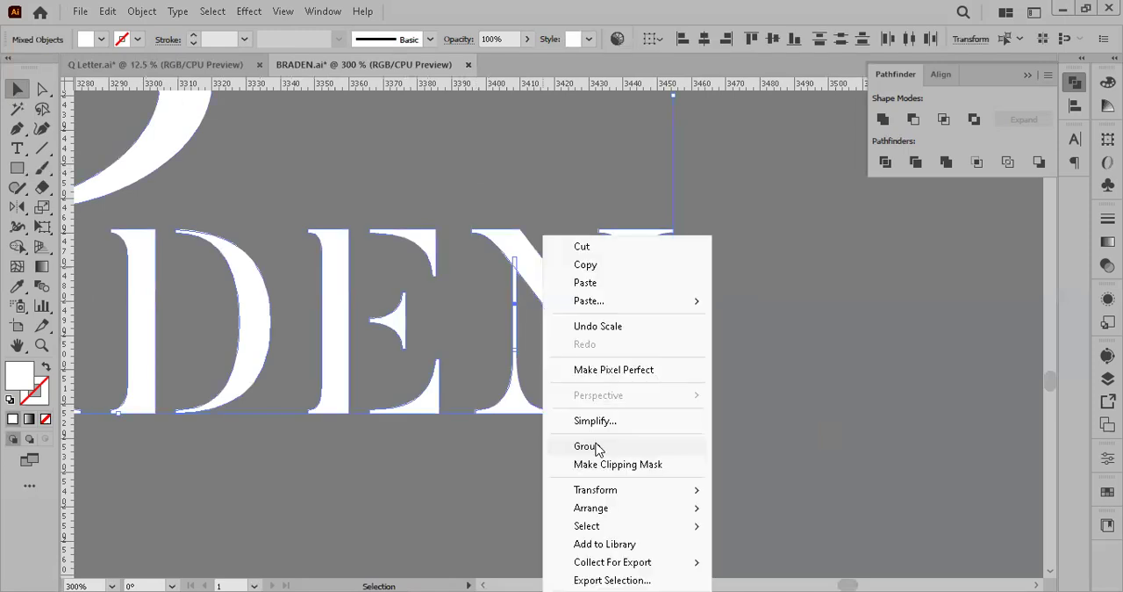
pyautogui.click(821, 317)
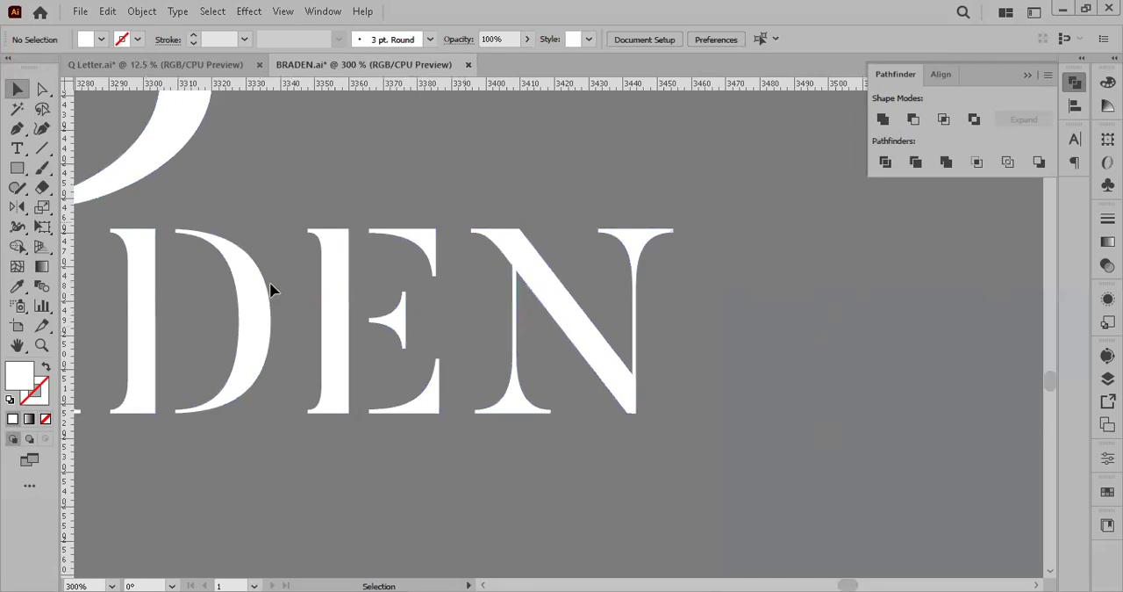
pyautogui.click(516, 273)
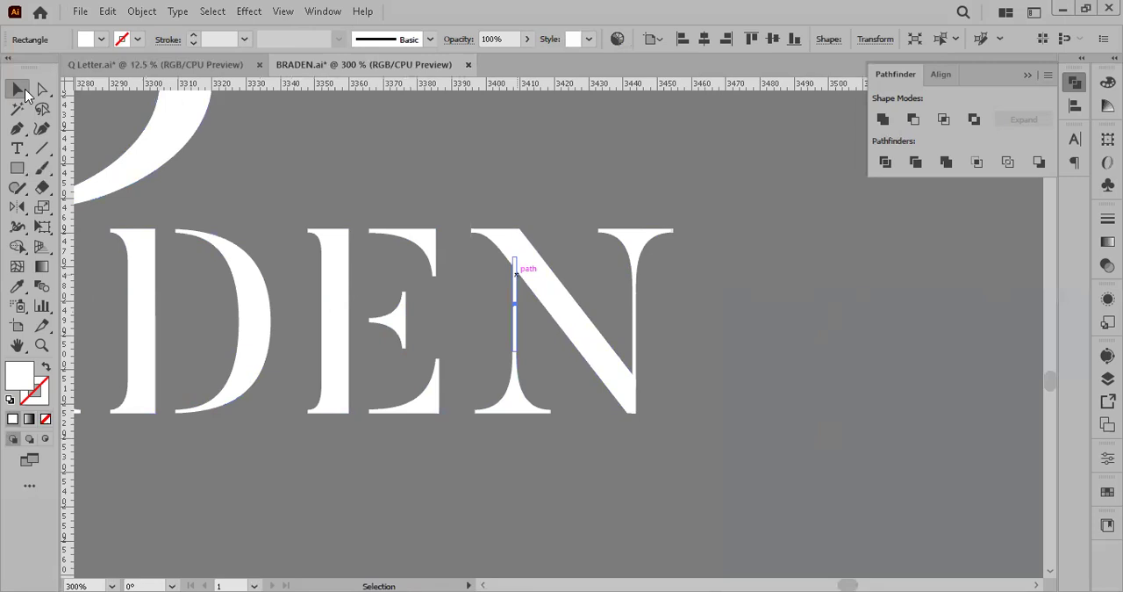
pyautogui.click(537, 290)
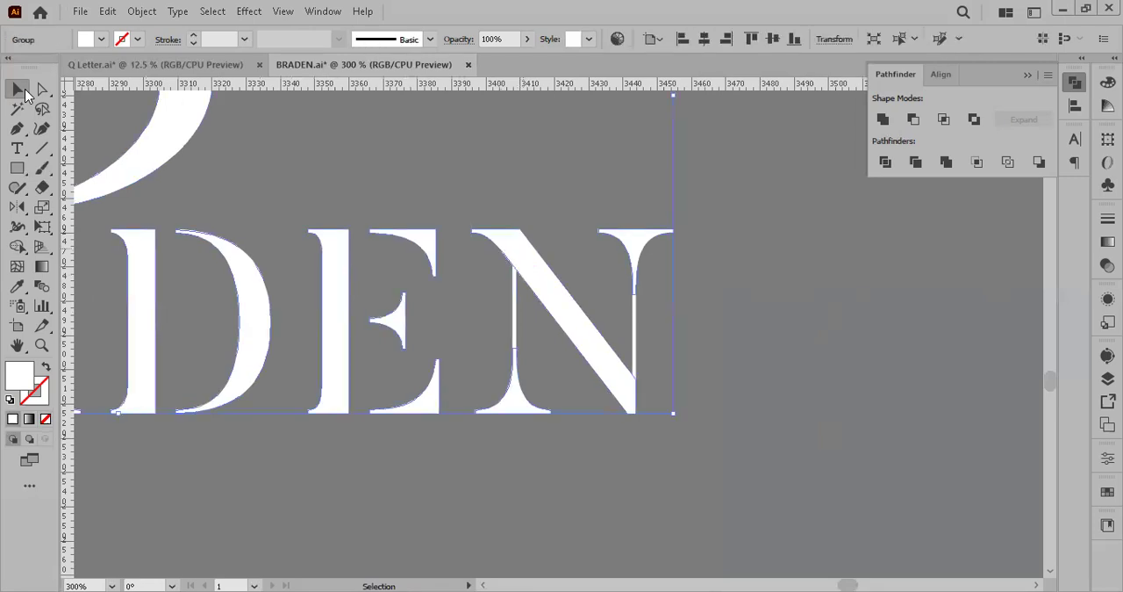
pyautogui.click(751, 398)
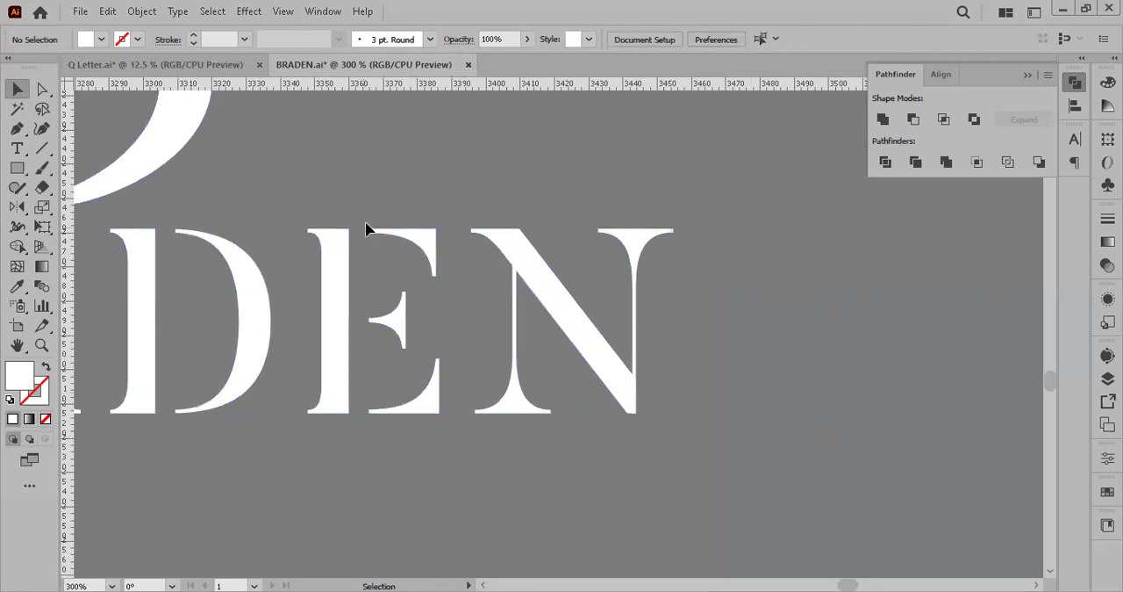
# Step: Draw a white rectangle about 6 px wide and 78 px tall over the gap between the E's stem and its arms
pyautogui.click(18, 167)
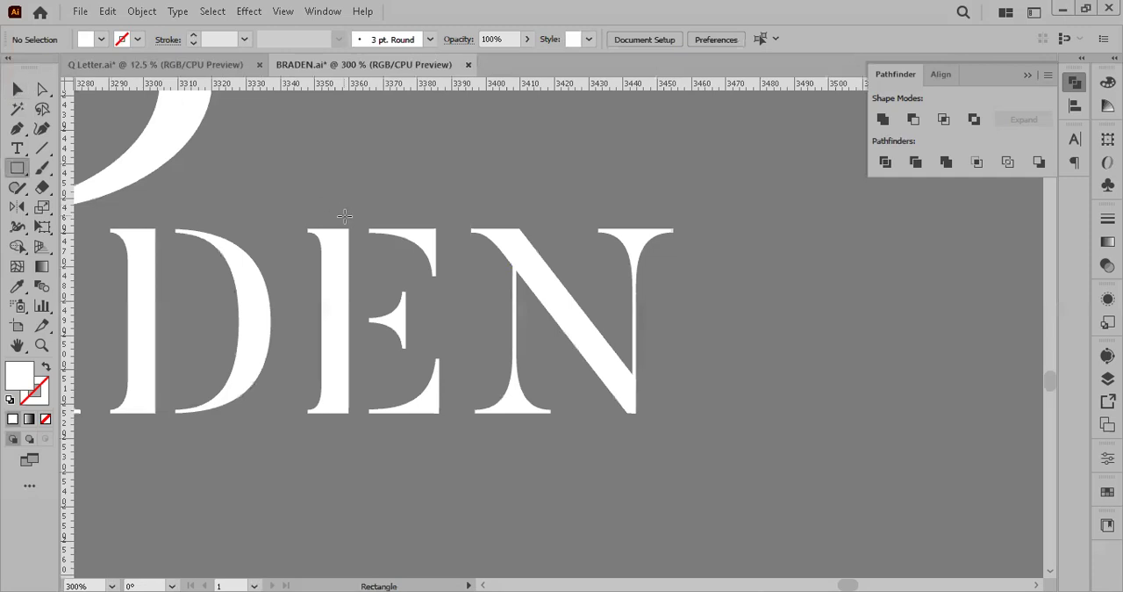
pyautogui.moveTo(350, 219); pyautogui.dragTo(369, 485)
pyautogui.click(17, 90)
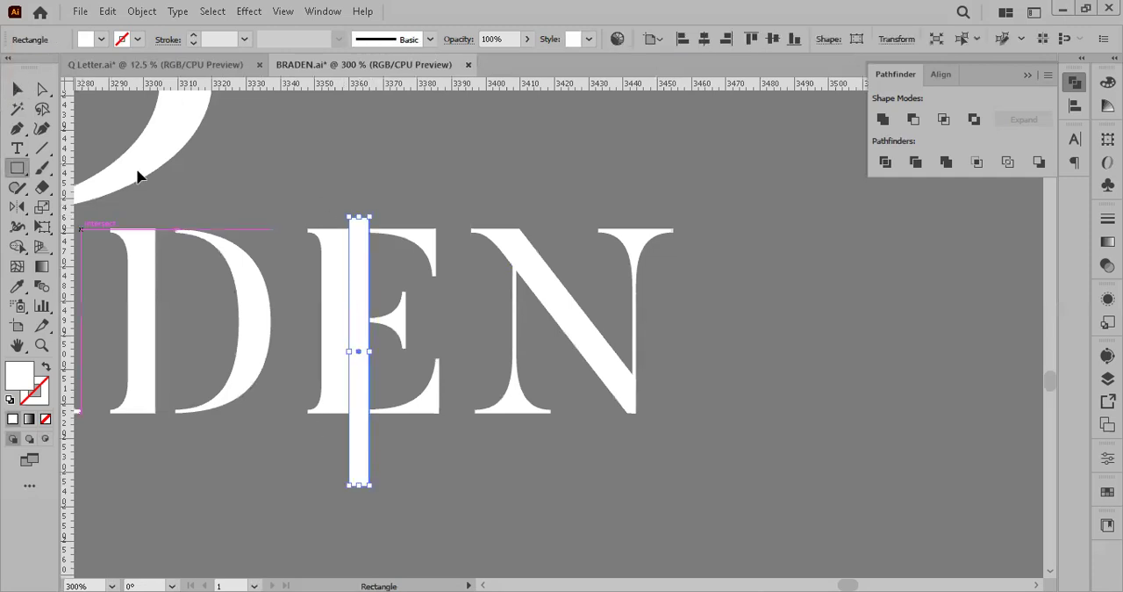
# Step: Move the tall rectangle from the E across the wordmark to the B, try it over the B's gap, and park it just left of the letter
pyautogui.moveTo(137, 177); pyautogui.dragTo(304, 198)
pyautogui.moveTo(594, 268); pyautogui.dragTo(251, 305)
pyautogui.hscroll(-5, 190, 298)
pyautogui.moveTo(604, 265); pyautogui.dragTo(215, 239)
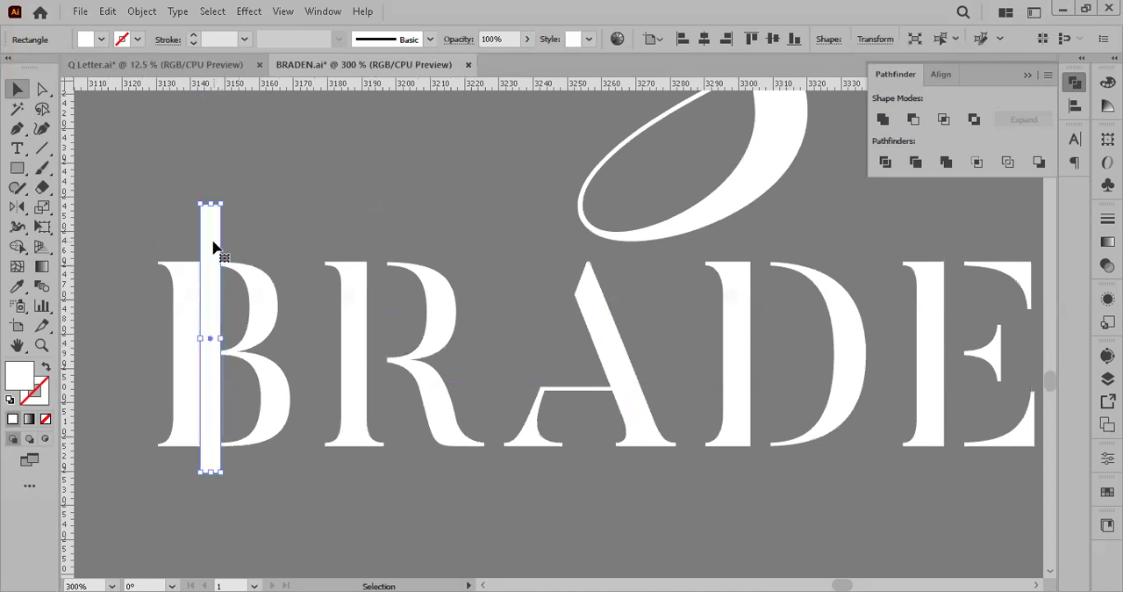
pyautogui.moveTo(213, 245); pyautogui.dragTo(143, 193)
pyautogui.hscroll(-2, 218, 248)
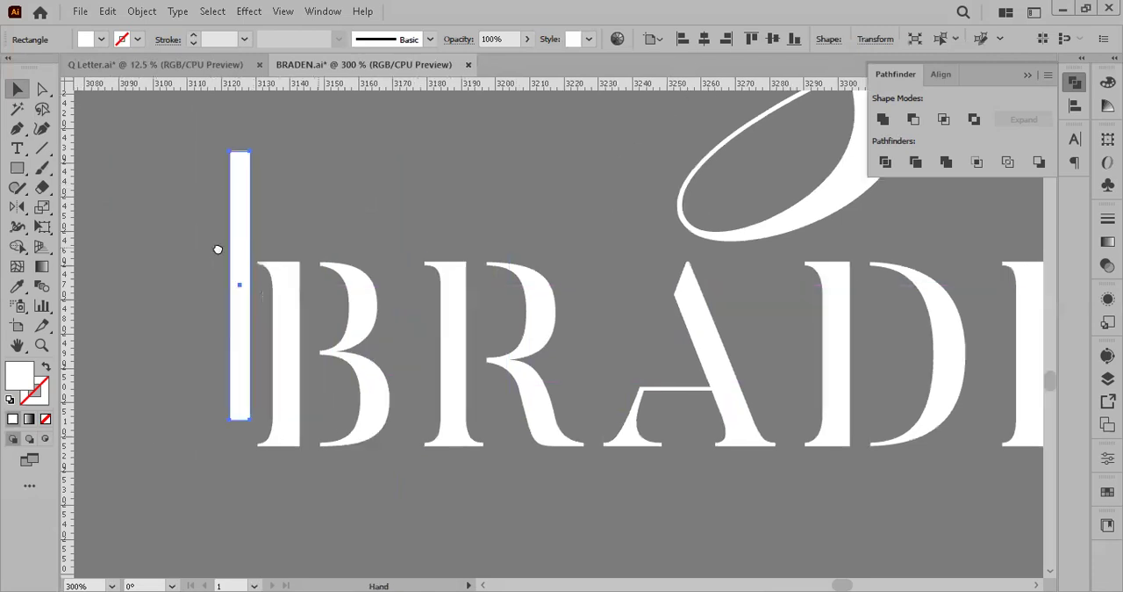
# Step: Draw a closed white Pen shape bridging the top gap between the B's stem and its upper bowl
pyautogui.scroll(3, 218, 250)
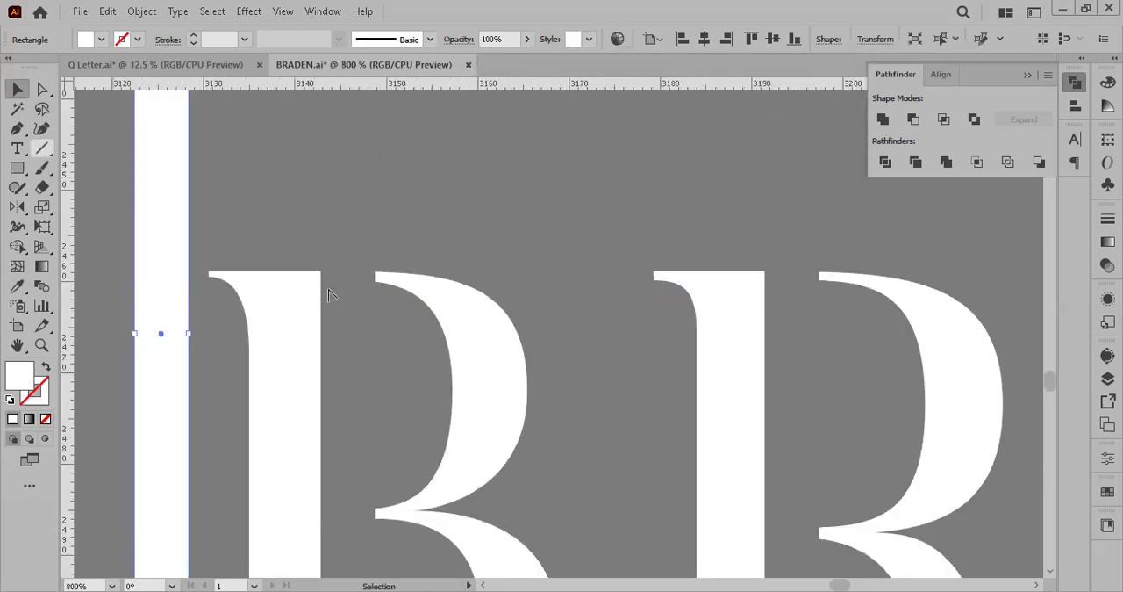
pyautogui.press('p')
pyautogui.scroll(1, 338, 294)
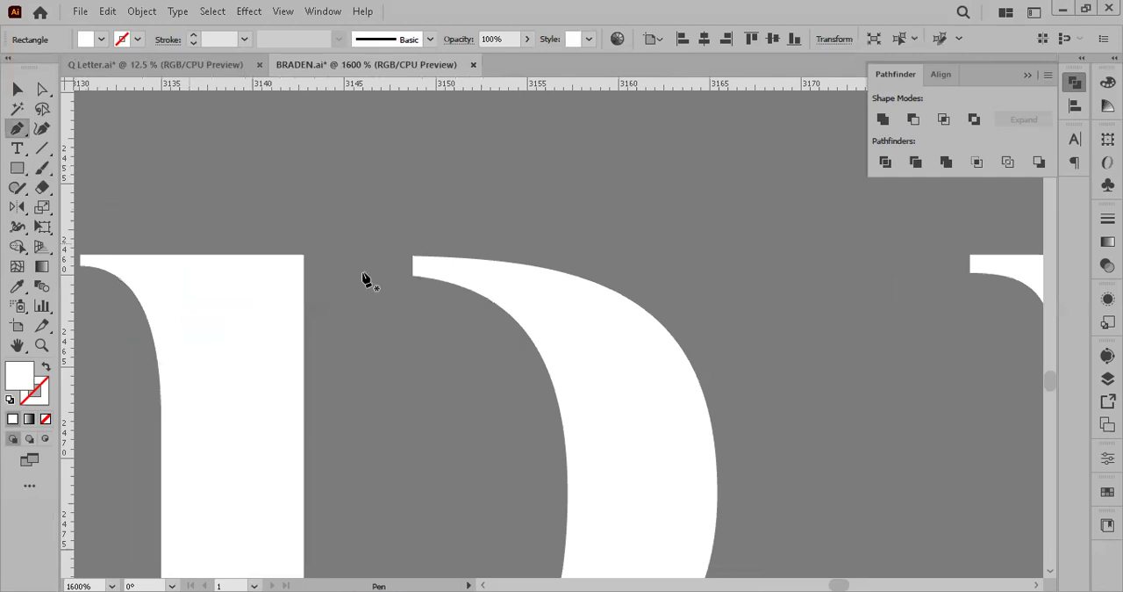
pyautogui.click(413, 256)
pyautogui.click(299, 256)
pyautogui.click(268, 281)
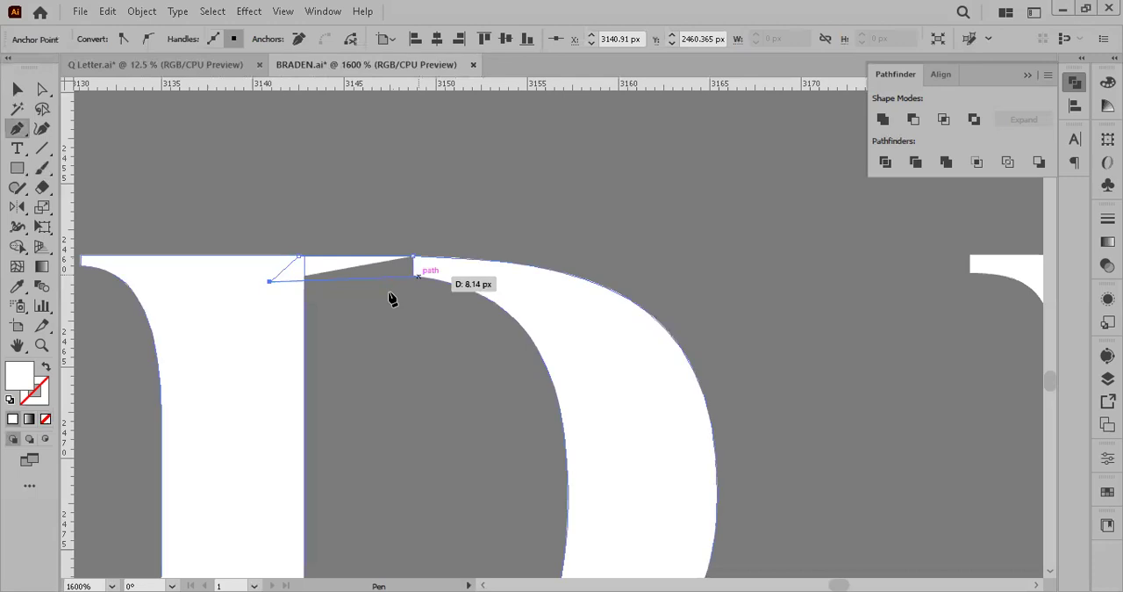
pyautogui.click(412, 276)
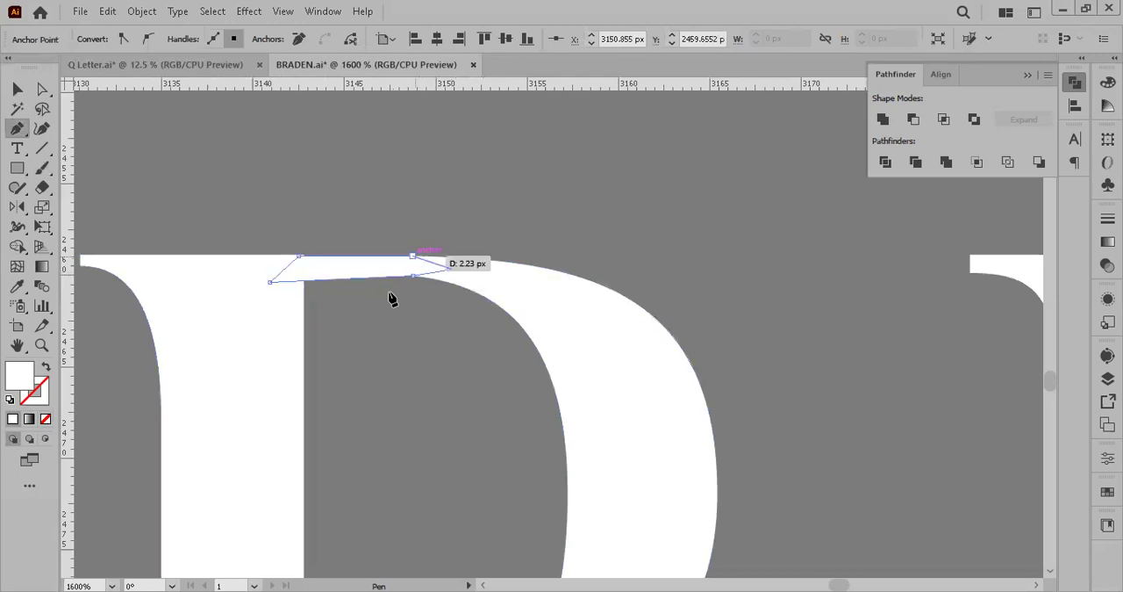
pyautogui.click(16, 90)
pyautogui.click(520, 184)
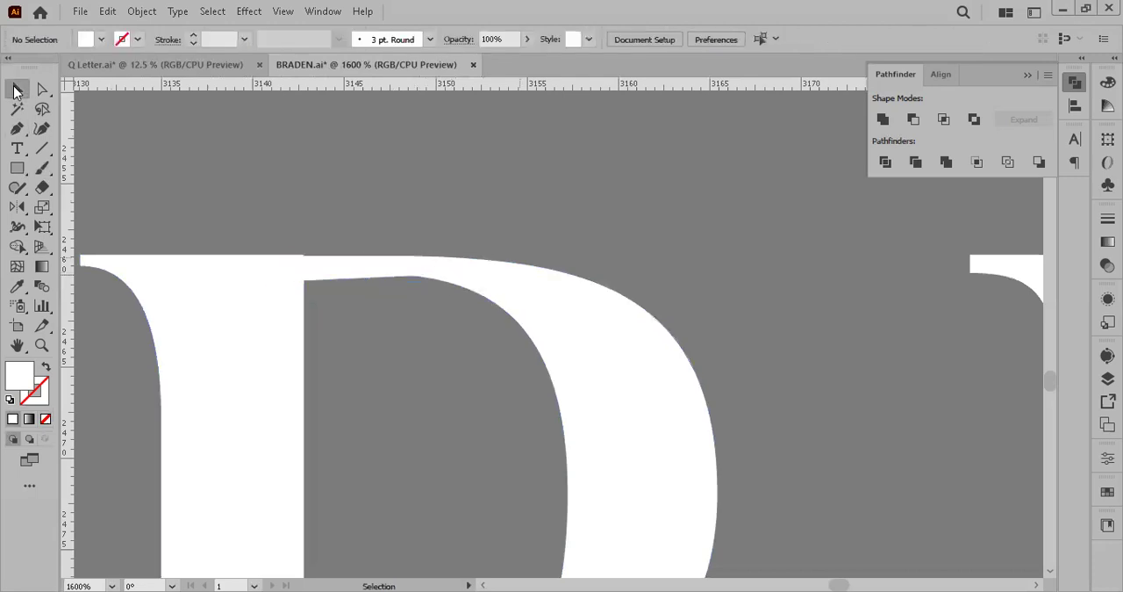
# Step: Move the tall rectangle over the B's gap, fitting it exactly between the stem and the bowls, and deselect it
pyautogui.hotkey('ctrl', '-')
pyautogui.hotkey('ctrl', '-')
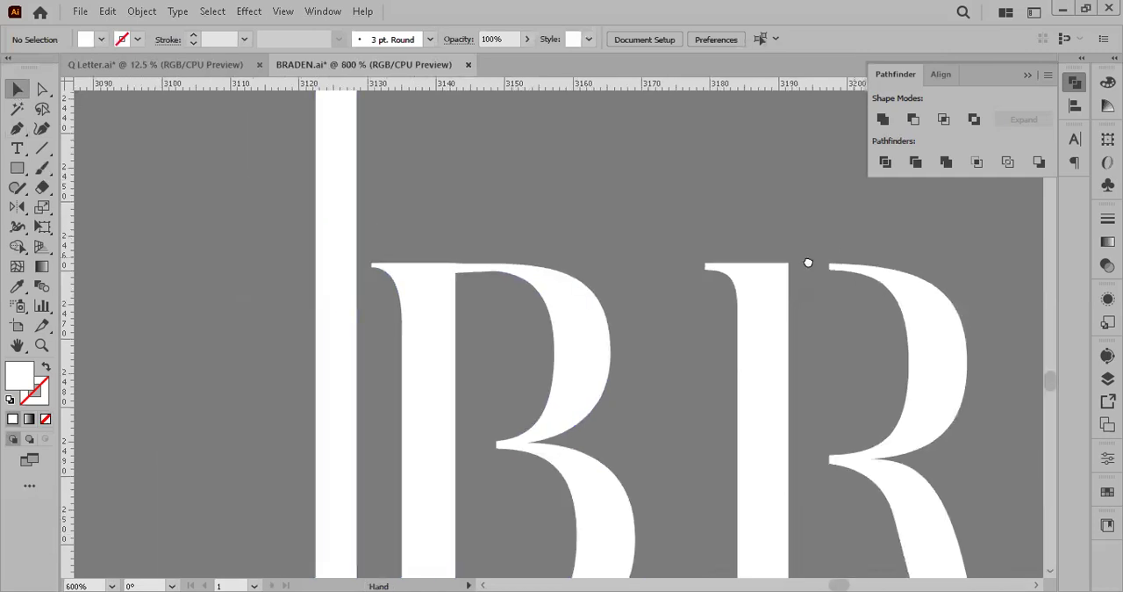
pyautogui.moveTo(808, 262); pyautogui.dragTo(769, 218)
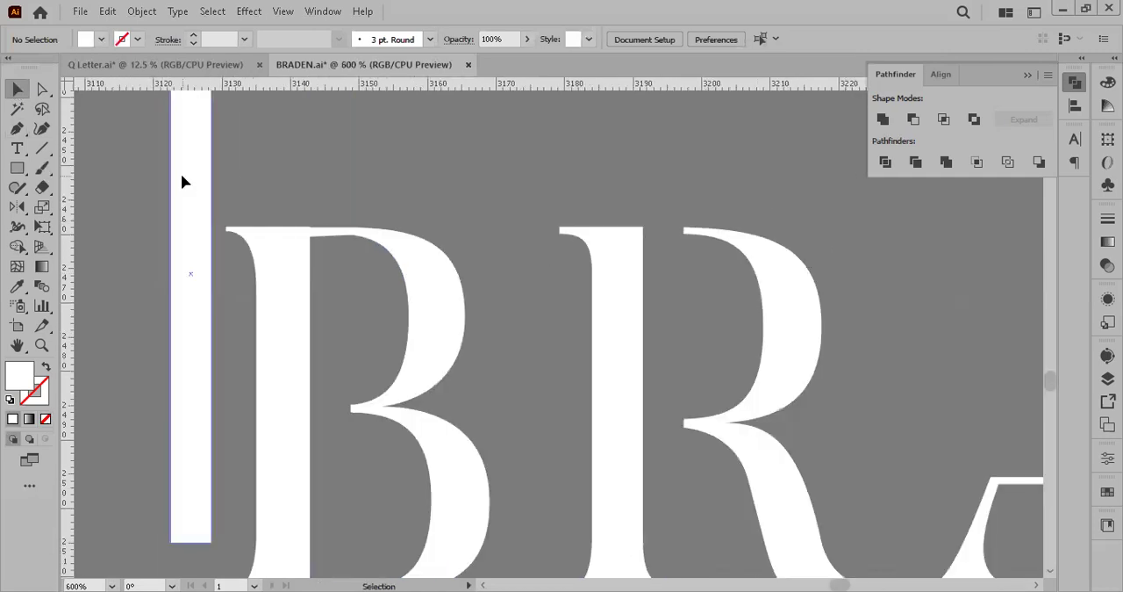
pyautogui.click(203, 230)
pyautogui.moveTo(210, 224); pyautogui.dragTo(307, 327)
pyautogui.scroll(1, 313, 329)
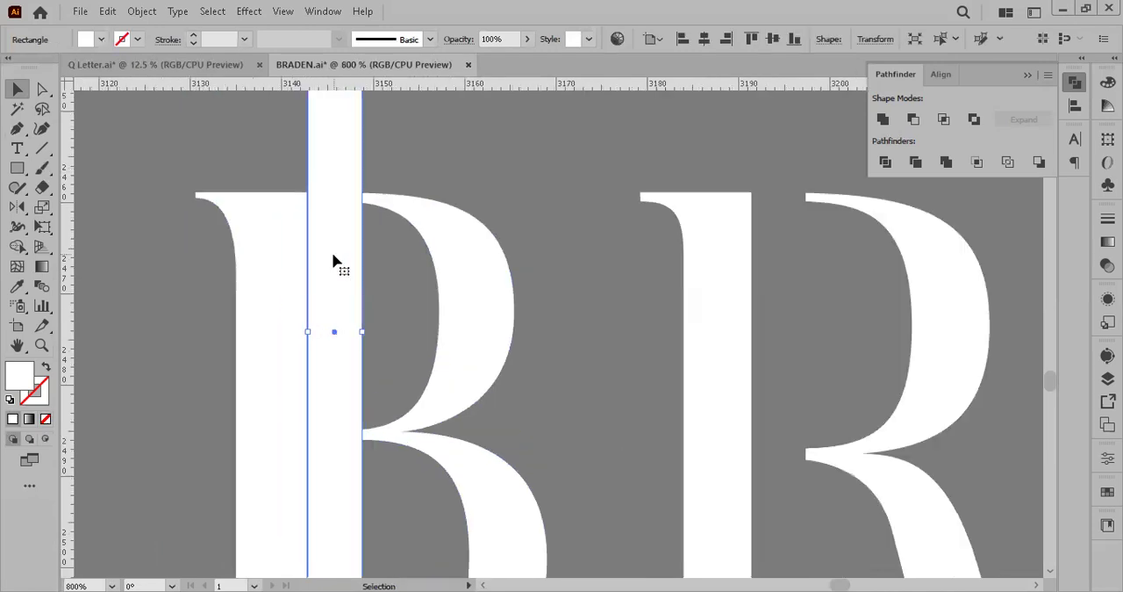
pyautogui.hotkey('ctrl', 'shift', 'a')
pyautogui.scroll(3, 331, 270)
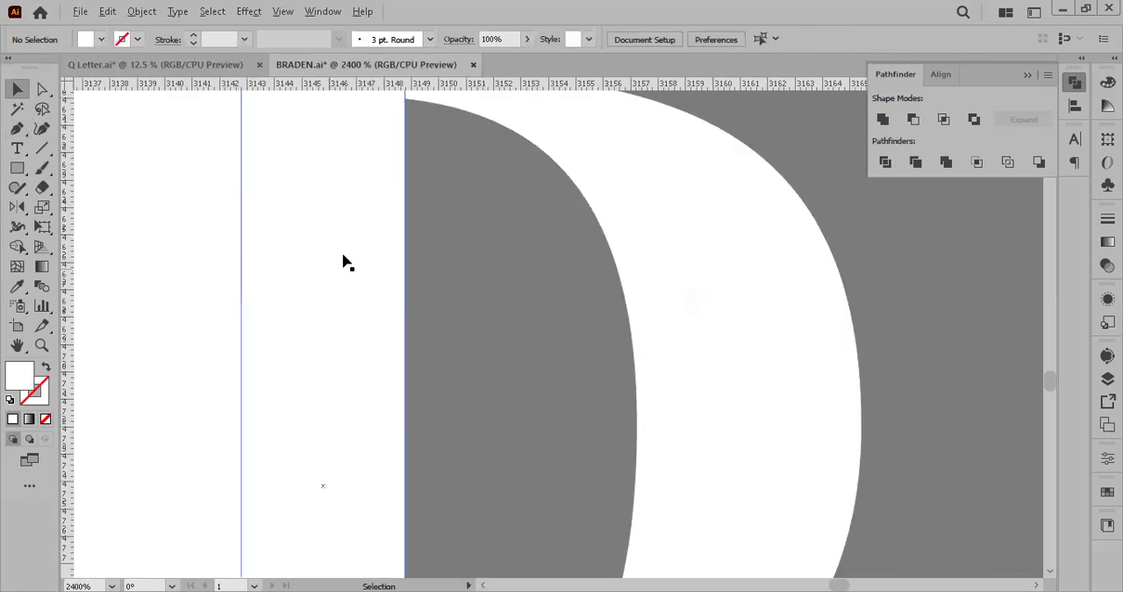
pyautogui.scroll(-5, 343, 259)
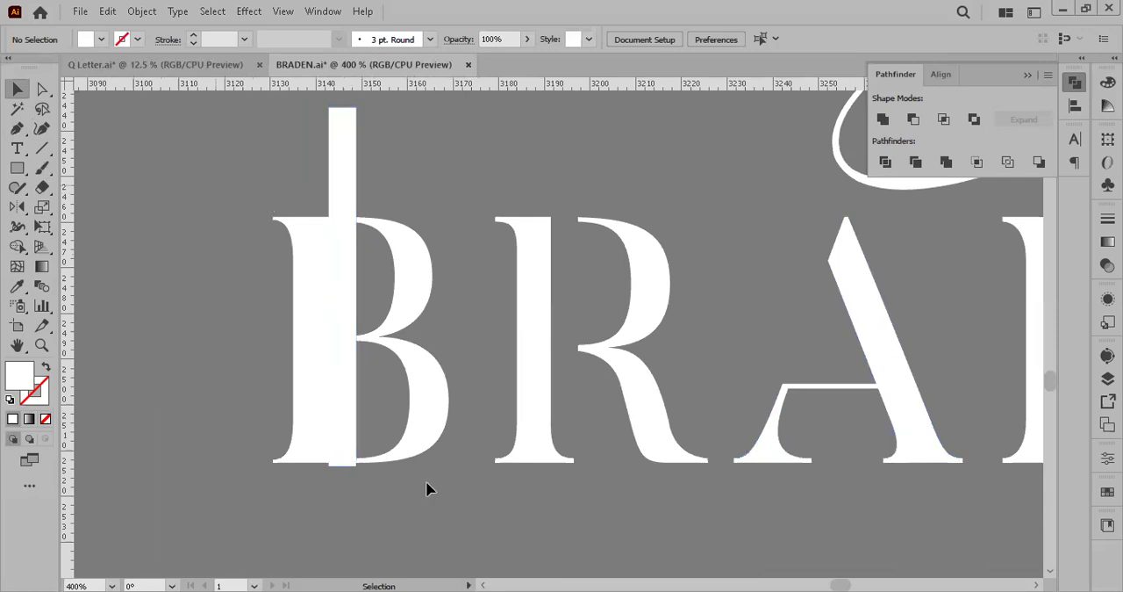
# Step: Select the letters with the rectangle and remove the rectangle's regions and the bridge inside the B's gap using Shape Builder
pyautogui.moveTo(425, 480); pyautogui.dragTo(342, 359)
pyautogui.hotkey('shift', 'm')
pyautogui.keyDown('alt'); pyautogui.moveTo(343, 199); pyautogui.dragTo(354, 321); pyautogui.keyUp('alt')
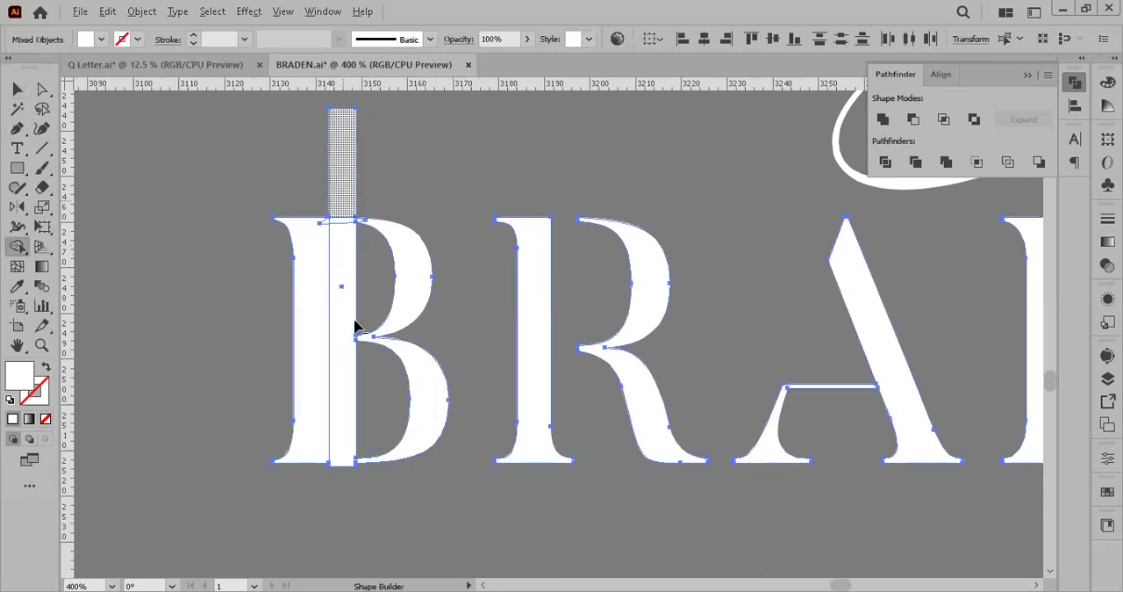
pyautogui.press('v')
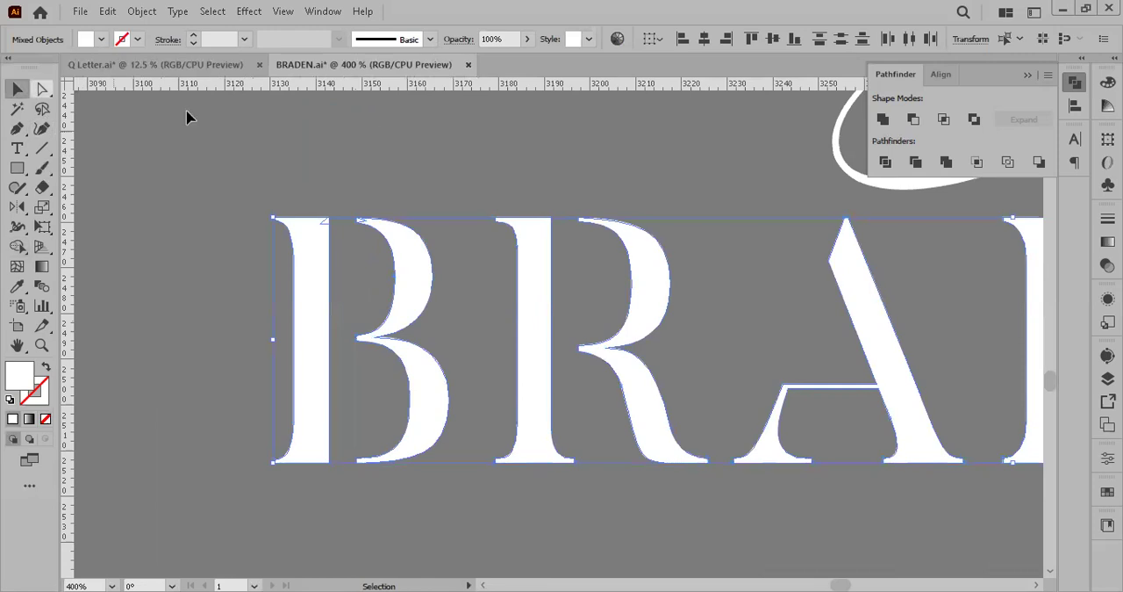
pyautogui.click(345, 265)
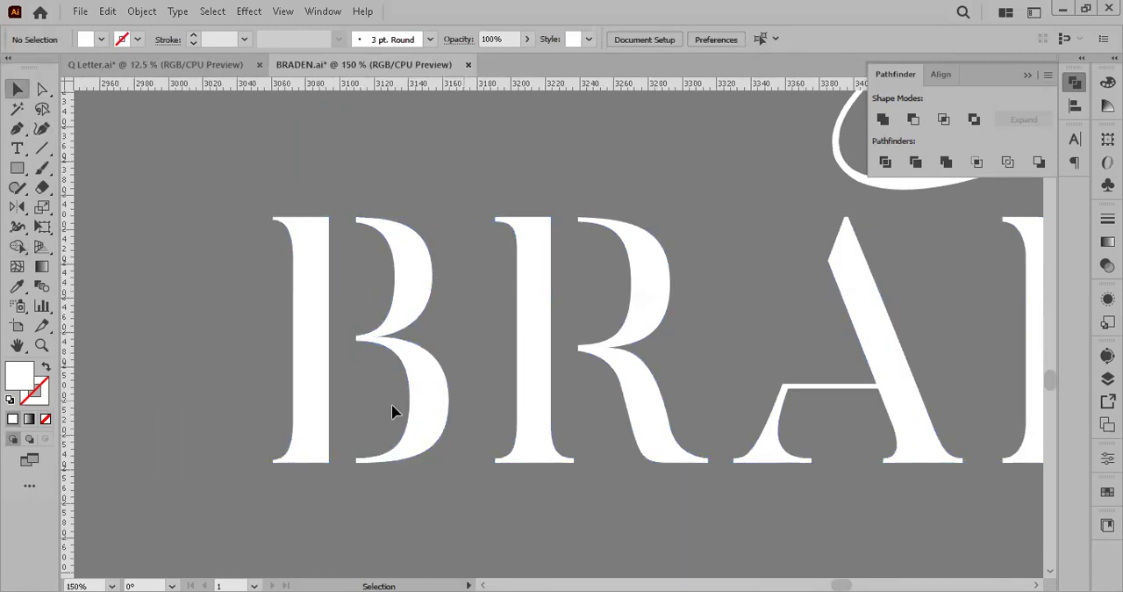
# Step: Draw the A's missing thin left stroke as a closed Pen shape from the crossbar's left end up to the apex
pyautogui.scroll(-3, 391, 404)
pyautogui.moveTo(674, 401); pyautogui.dragTo(720, 400)
pyautogui.scroll(2, 719, 399)
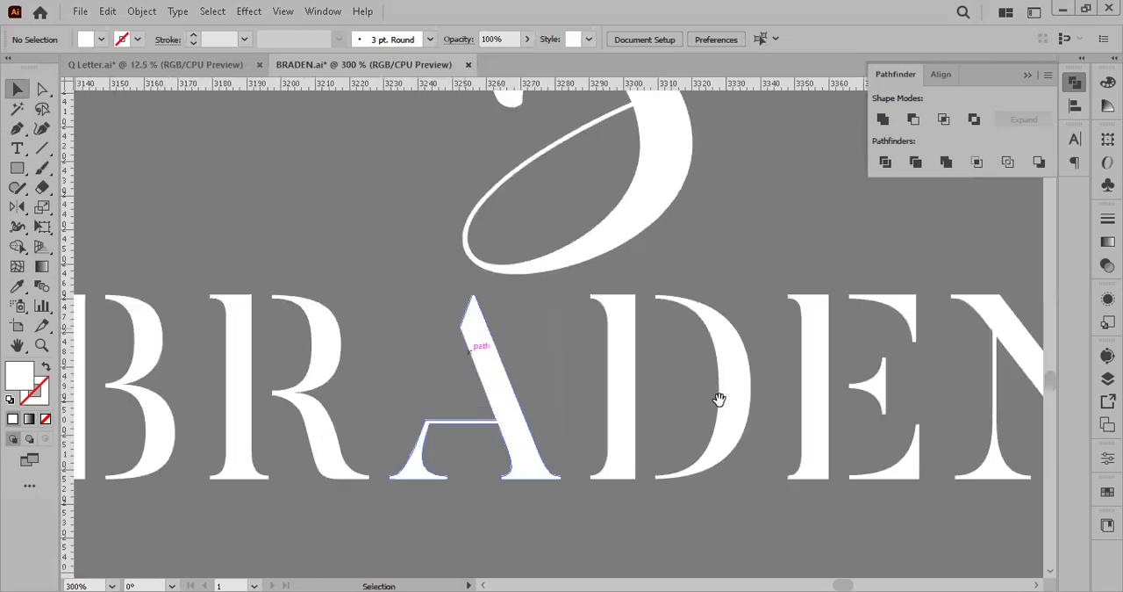
pyautogui.click(19, 132)
pyautogui.scroll(3, 413, 423)
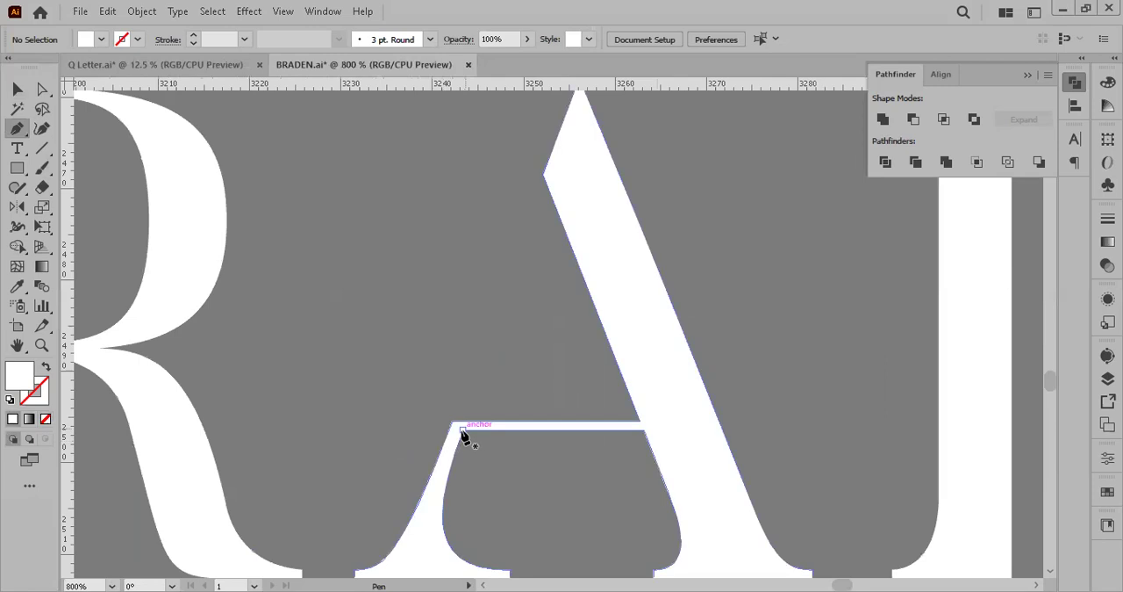
pyautogui.click(463, 429)
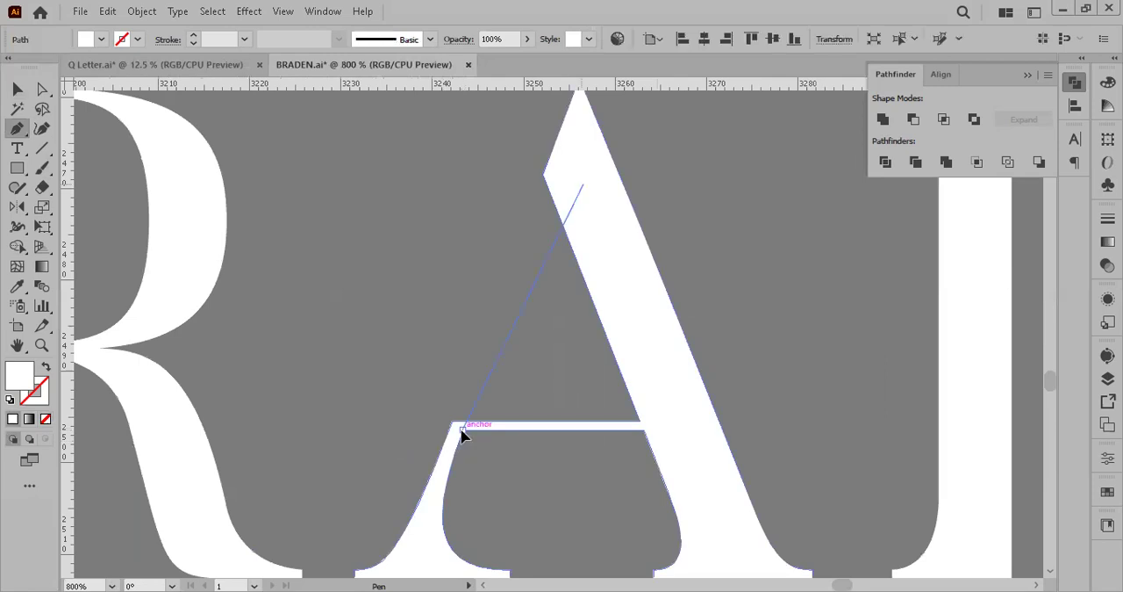
pyautogui.click(566, 156)
pyautogui.click(544, 174)
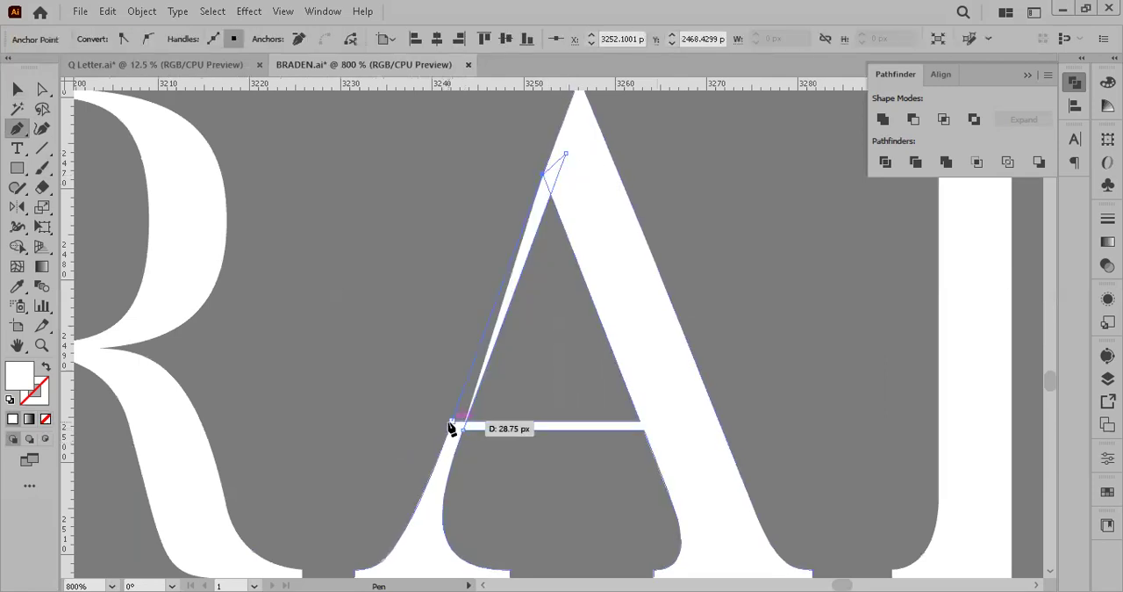
pyautogui.click(452, 421)
pyautogui.click(461, 430)
pyautogui.click(12, 91)
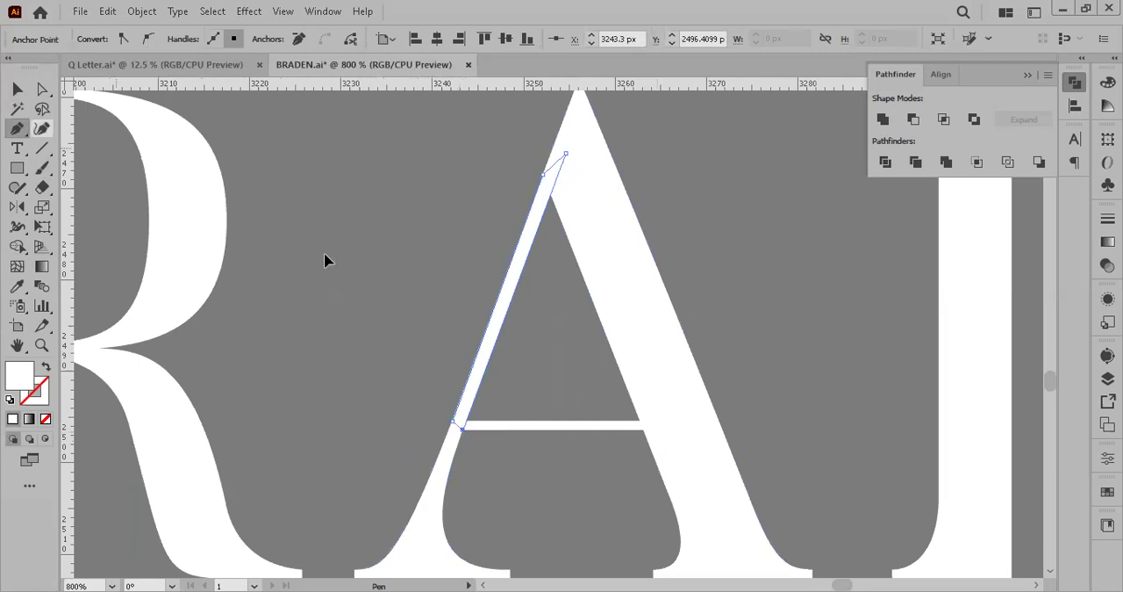
pyautogui.click(324, 252)
# Step: Delete the thin left stroke added to the A, reopening its stencil gap
pyautogui.scroll(-3, 781, 317)
pyautogui.moveTo(857, 131); pyautogui.dragTo(748, 248)
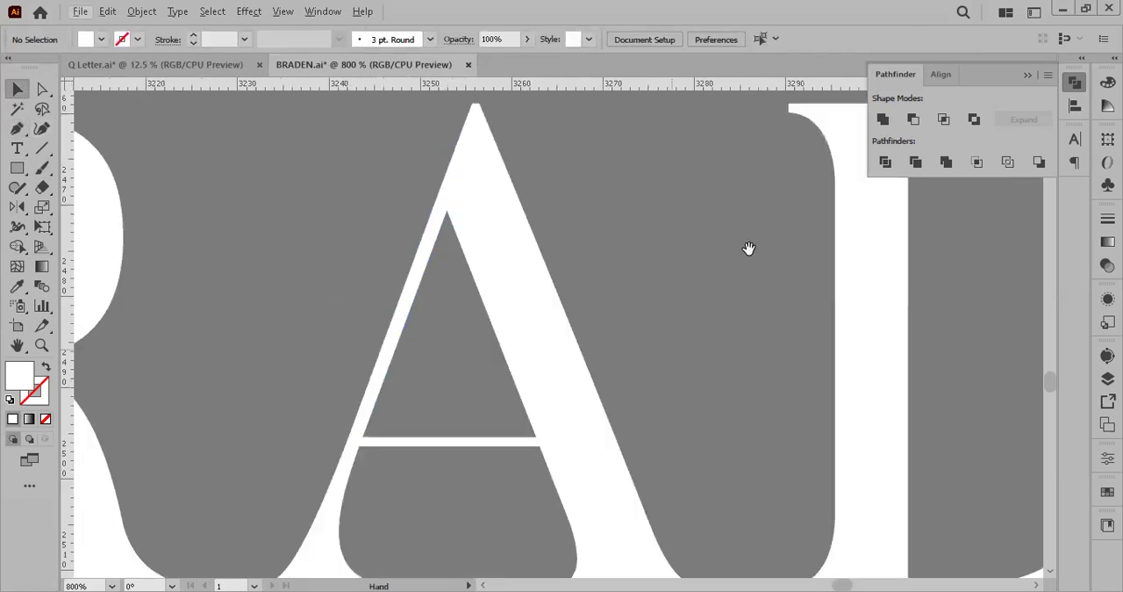
pyautogui.hotkey('ctrl', '-')
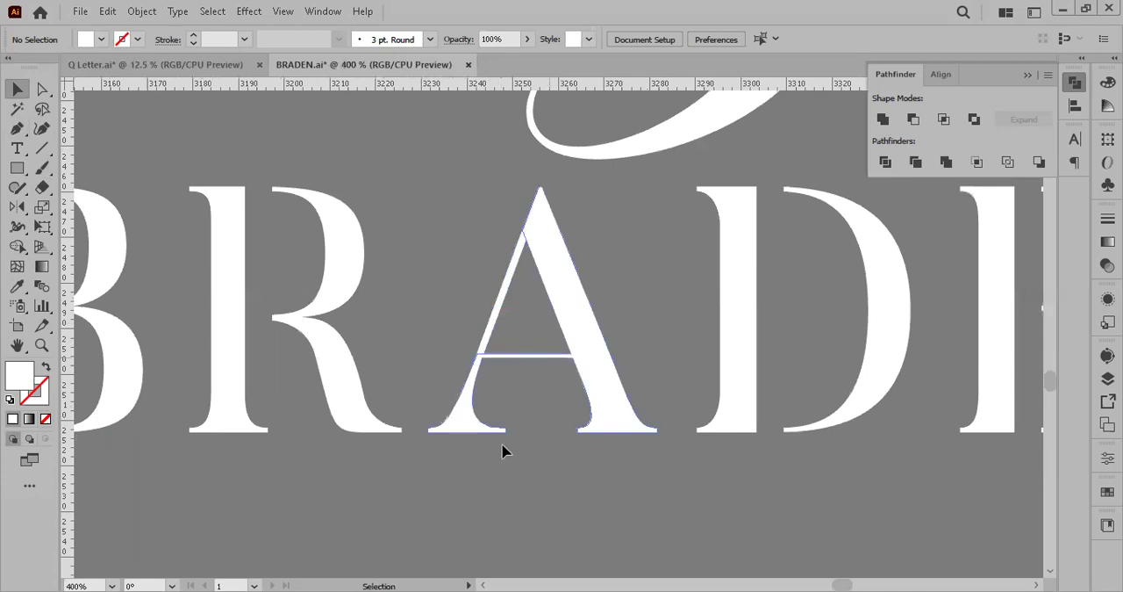
pyautogui.moveTo(511, 280); pyautogui.dragTo(467, 231)
pyautogui.press('Delete')
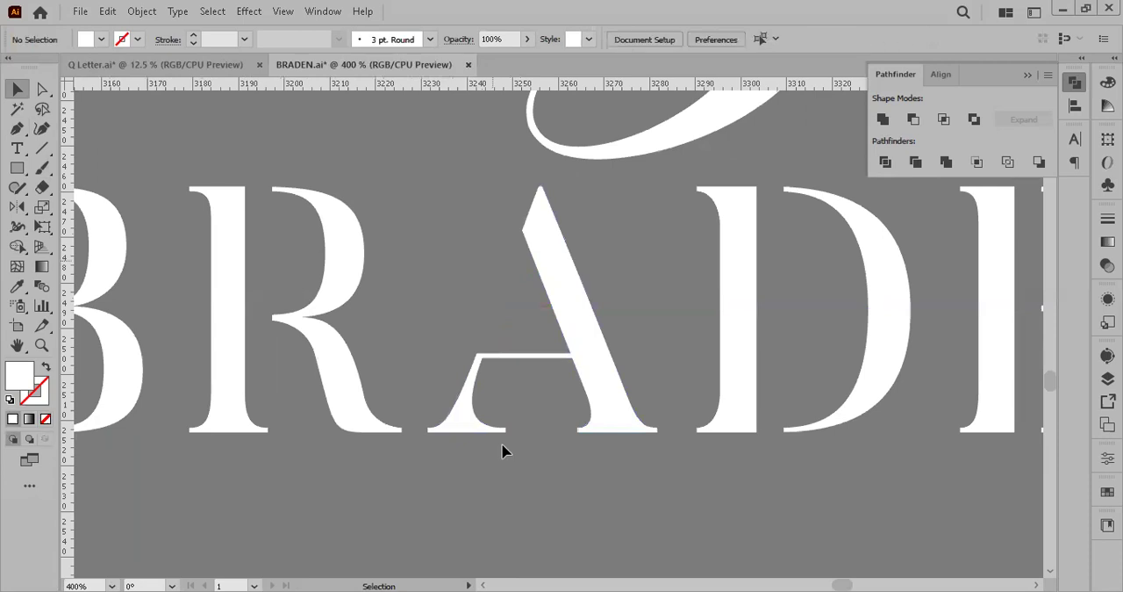
pyautogui.scroll(-3, 502, 450)
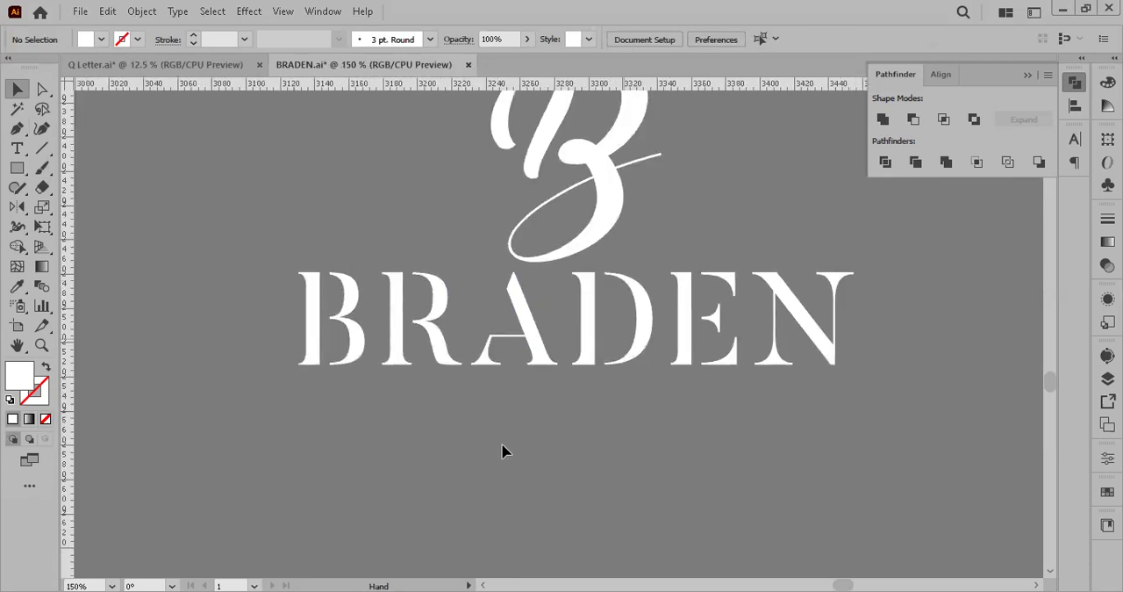
pyautogui.moveTo(502, 450); pyautogui.dragTo(462, 508)
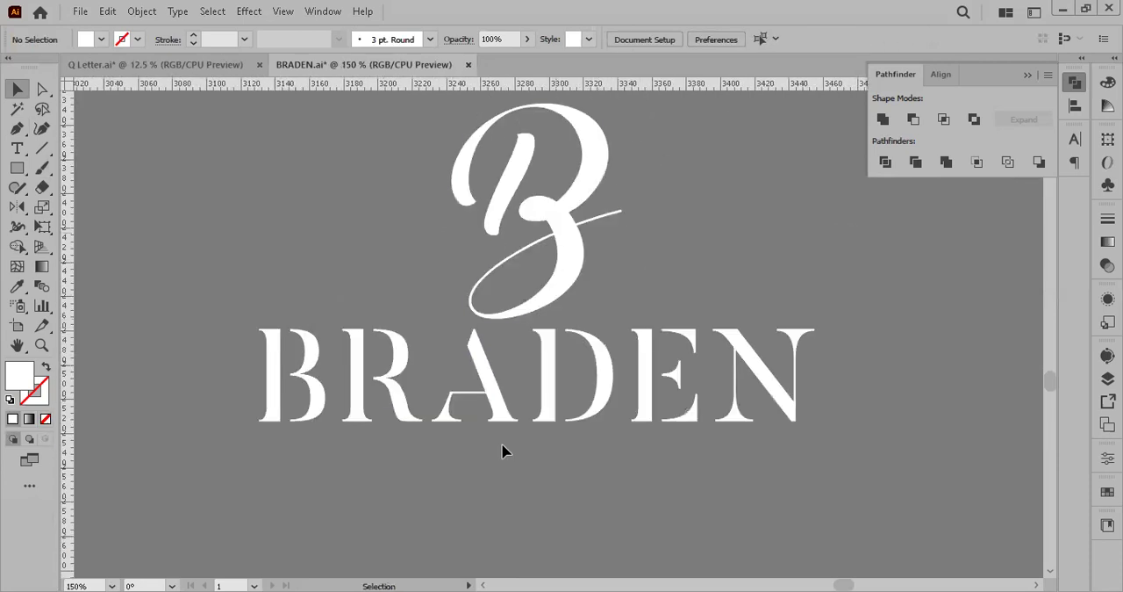
pyautogui.click(575, 230)
pyautogui.click(787, 264)
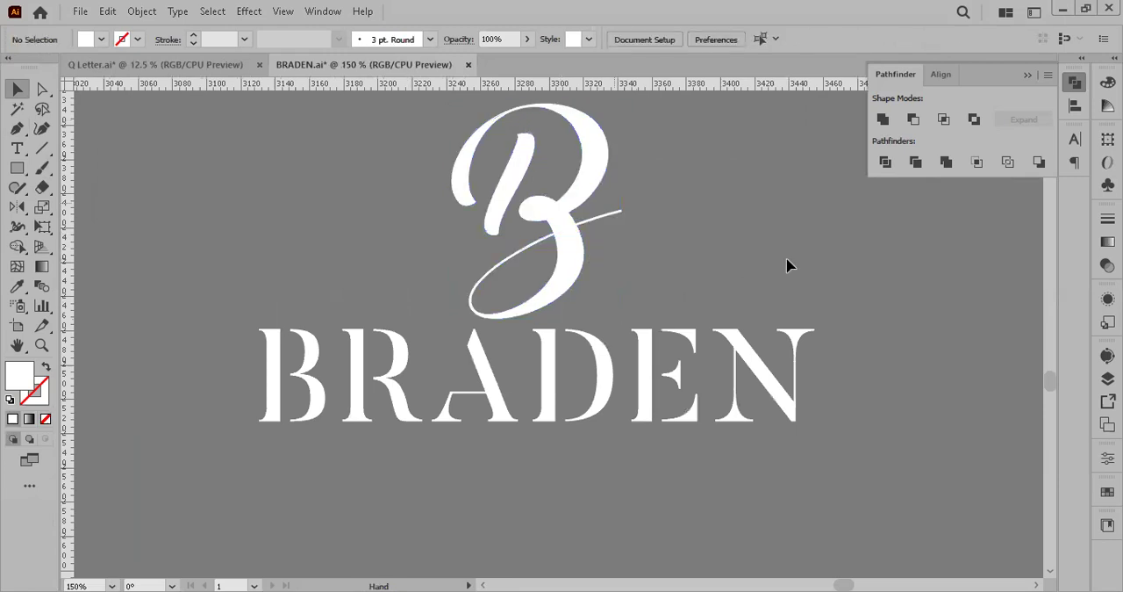